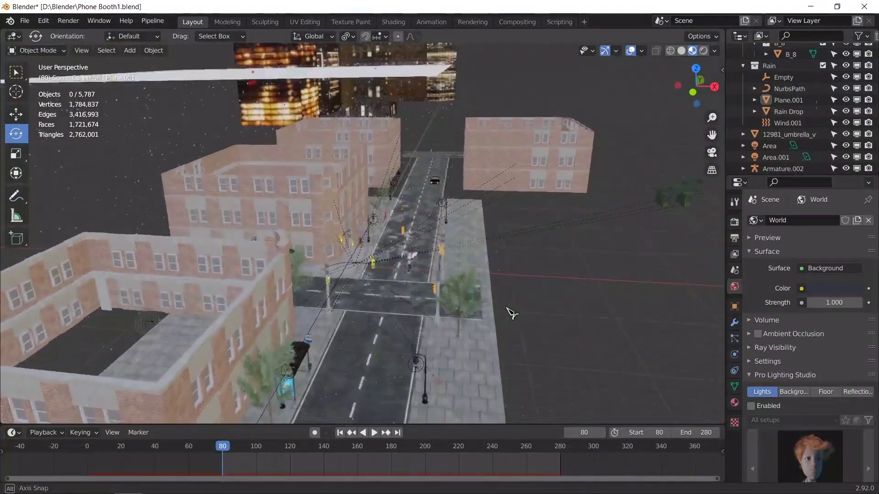
Step: Try shifting the dark skyscraper behind the phone booth along the X axis in camera view, and undo the move
click(478, 120)
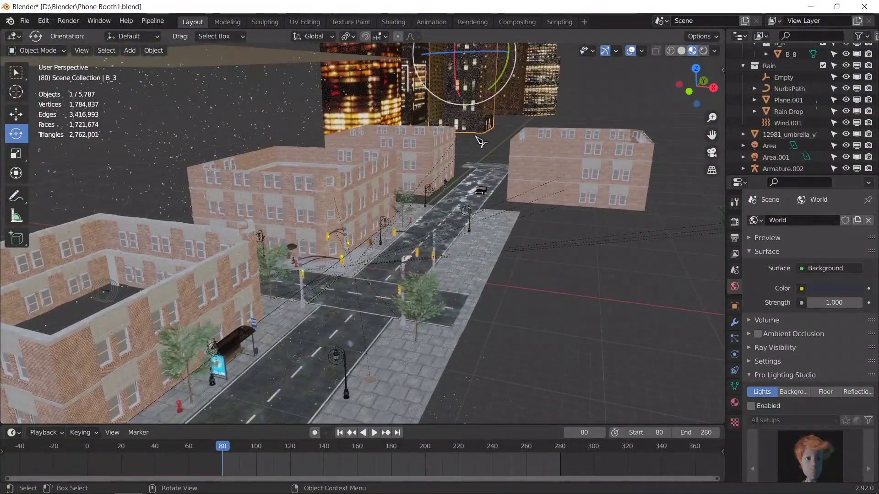
key(KP_0)
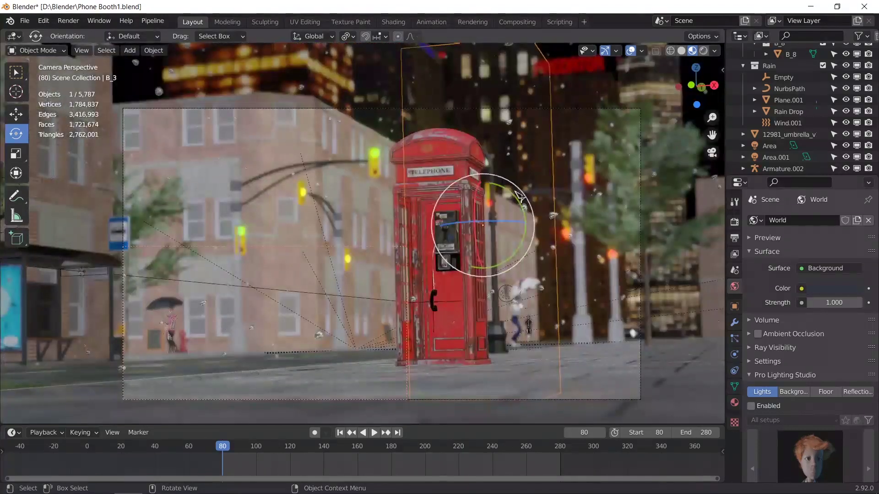
key(shift+space)
key(g)
drag(530, 224, 558, 231)
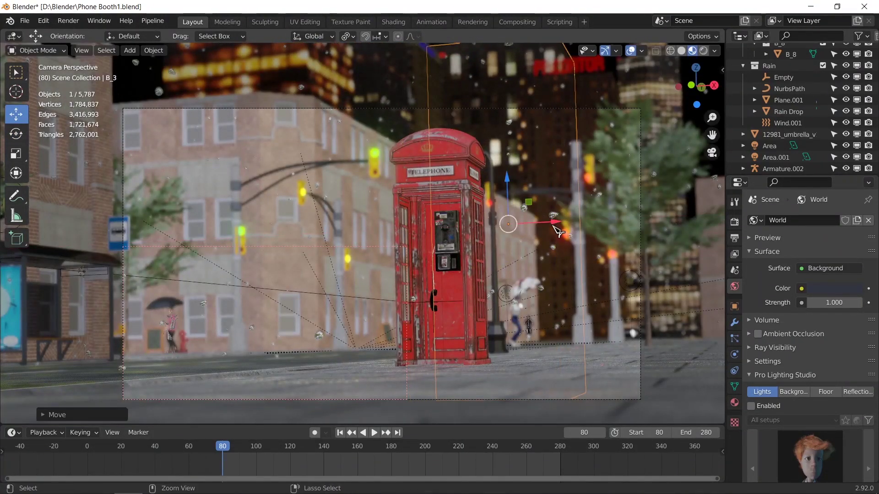
key(ctrl+z)
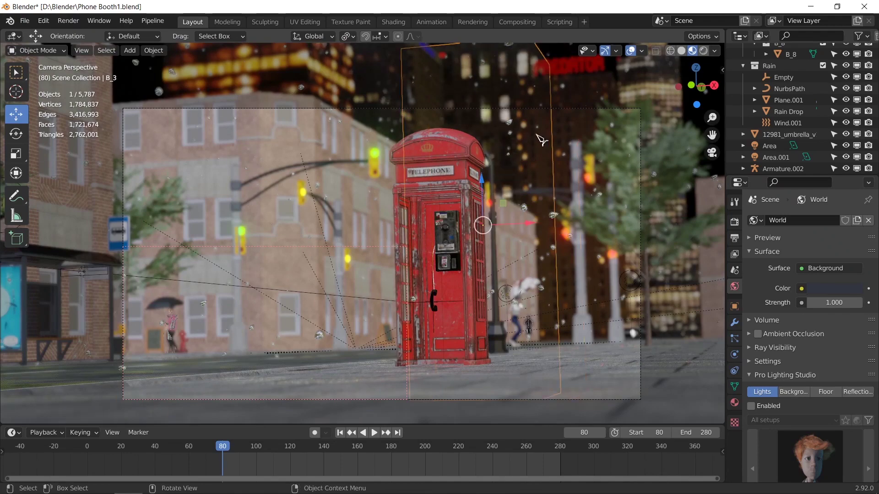
Step: Move the skyscraper with the red rooftop sign farther back along the Y axis and check it in camera view
click(576, 165)
middle_drag(576, 166, 471, 105)
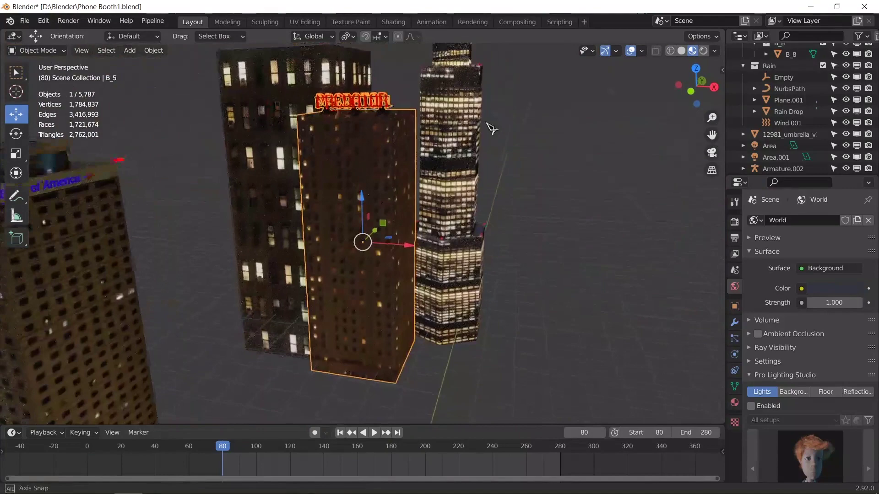
middle_drag(487, 128, 367, 232)
click(322, 223)
click(366, 232)
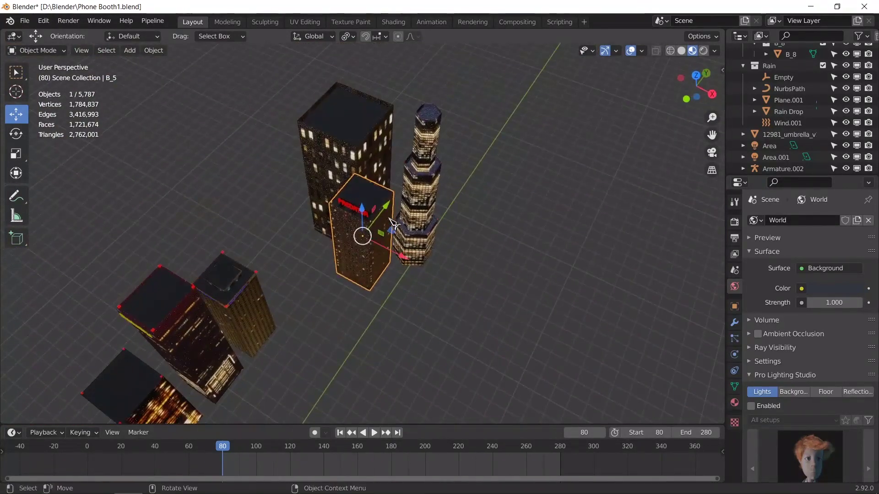
drag(366, 231, 431, 152)
click(452, 140)
key(KP_0)
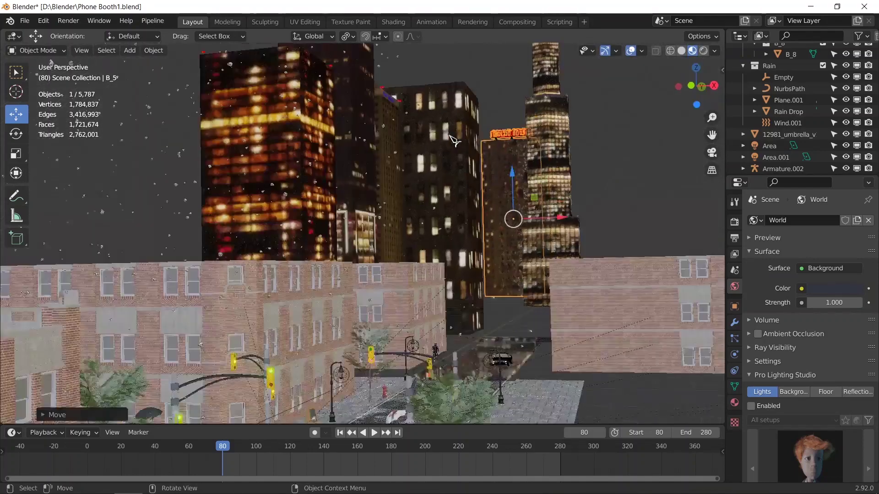
click(547, 186)
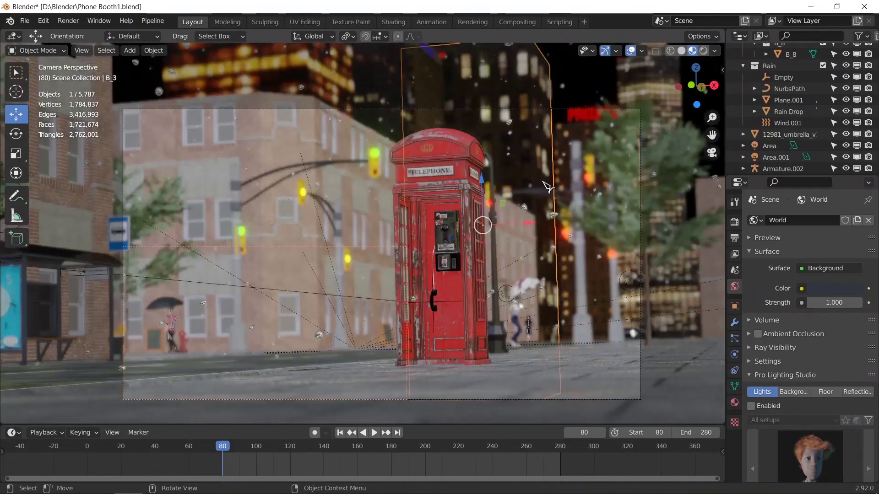
click(610, 294)
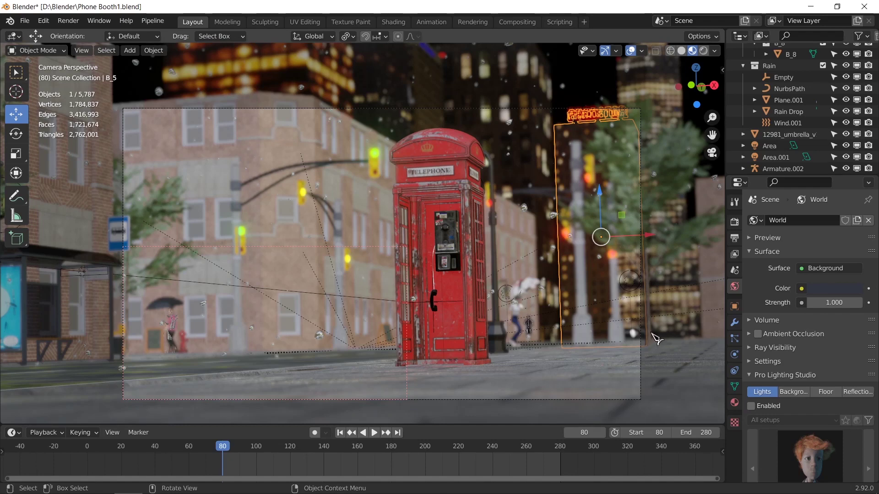
Step: Select the whole brick building on the far right side of the road and move it about -42 m along Y
key(KP_0)
click(594, 370)
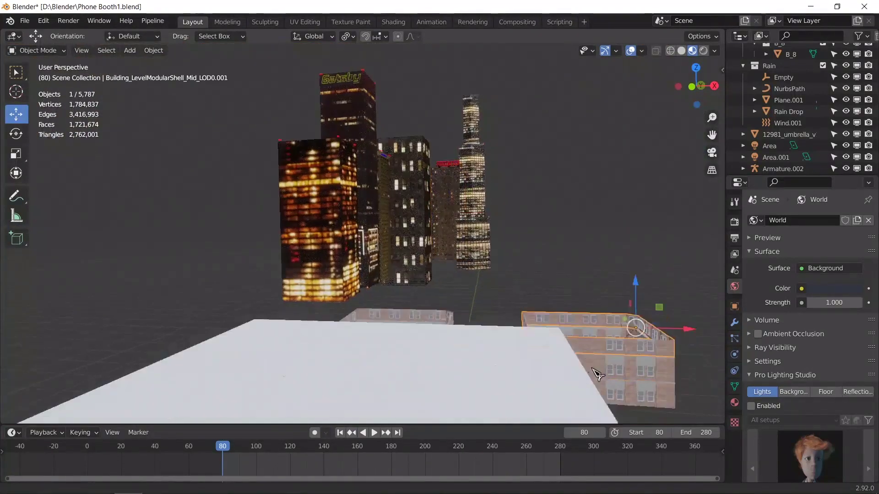
key(KP_0)
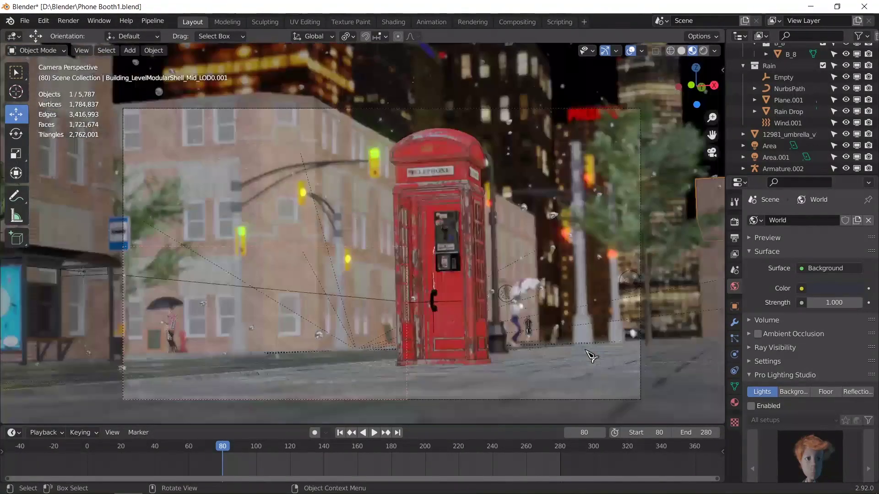
key(KP_0)
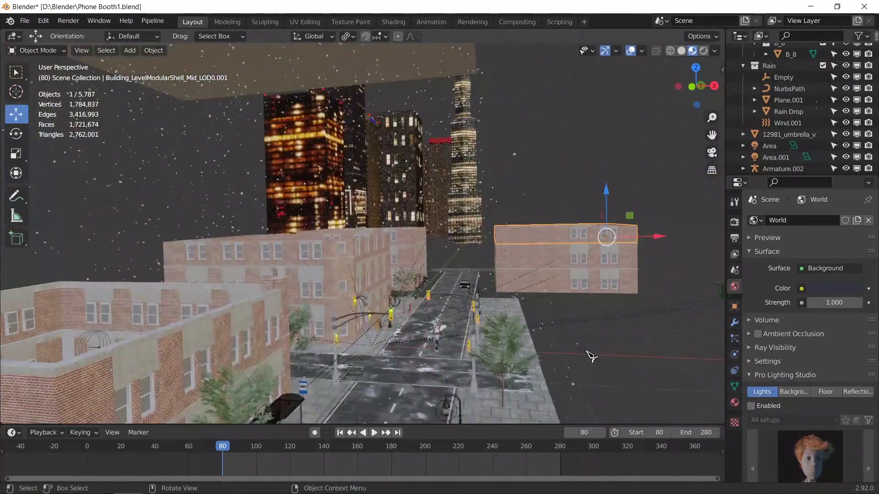
scroll(563, 354, up, 5)
scroll(563, 353, down, 3)
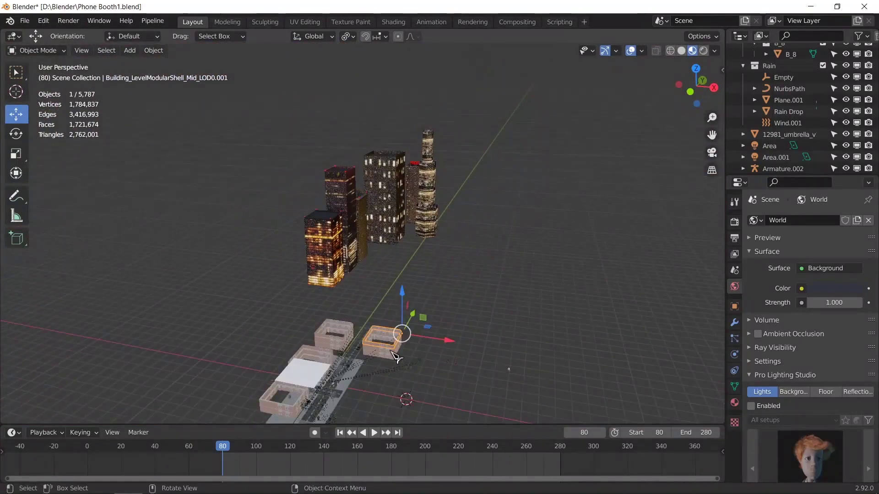
scroll(421, 349, up, 6)
middle_drag(422, 334, 435, 352)
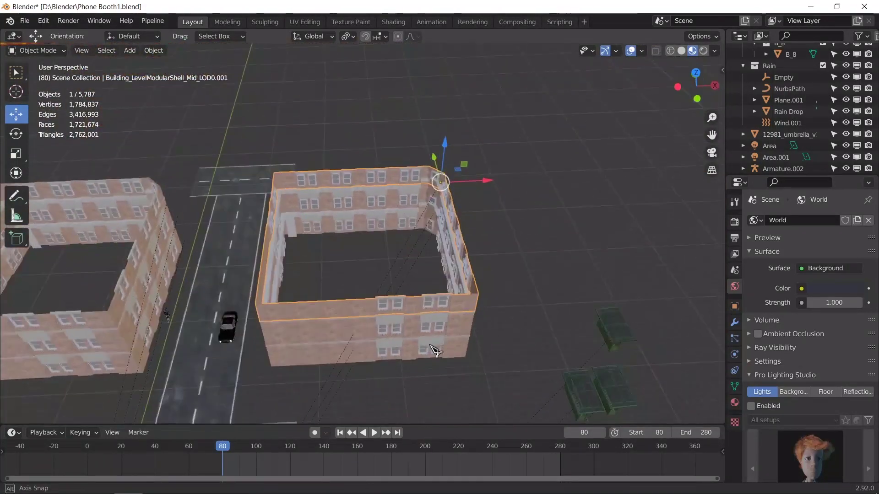
scroll(430, 349, down, 3)
drag(435, 347, 373, 269)
middle_drag(373, 269, 406, 155)
key(KP_7)
scroll(377, 289, down, 3)
key(g)
key(y)
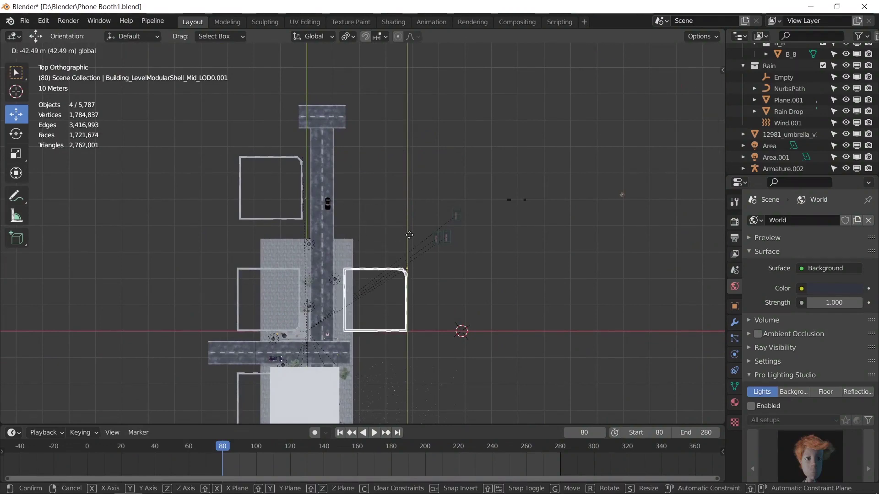
click(410, 234)
middle_drag(386, 273, 351, 321)
key(KP_0)
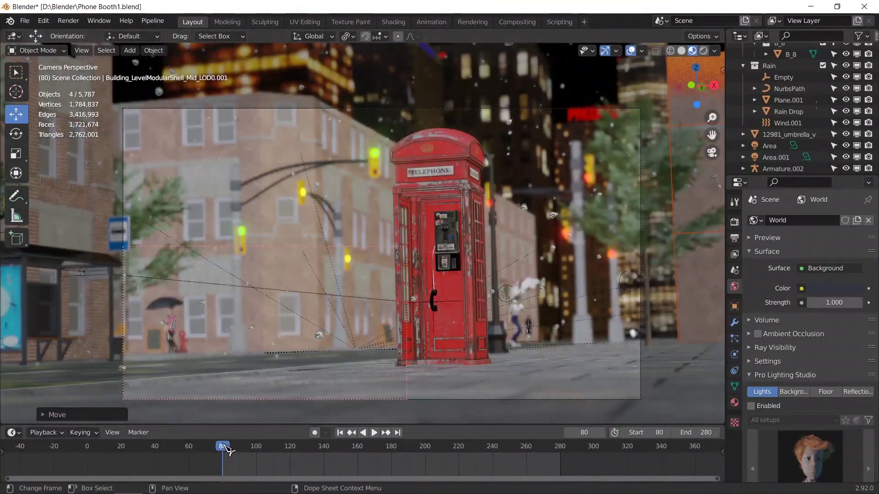
Step: Play the animation in camera view, return to frame 80, and delete the four selected parts of the brick building
key(space)
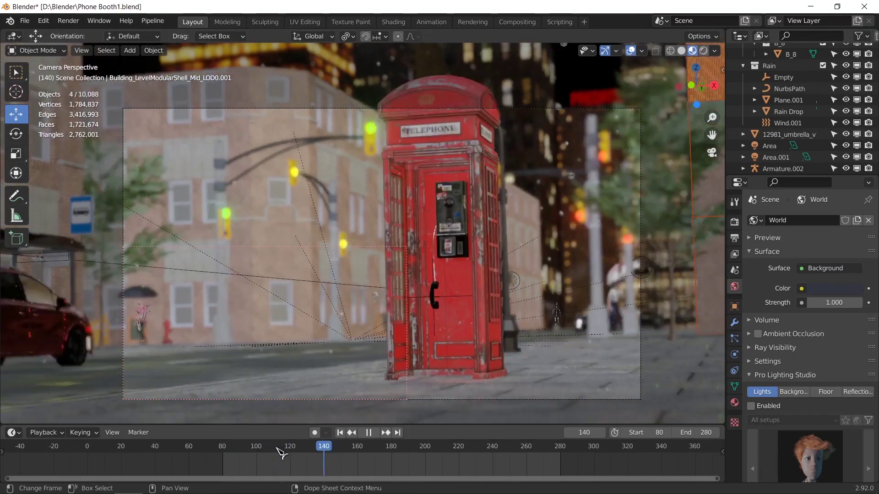
drag(271, 454, 223, 455)
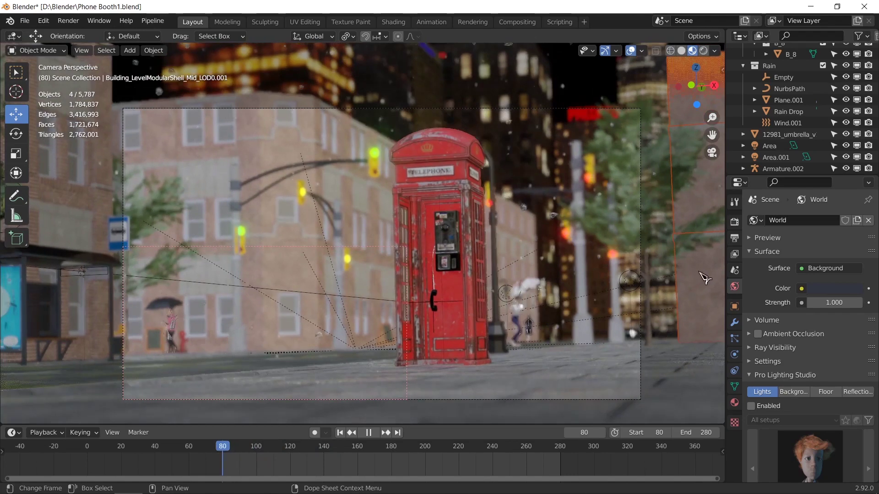
key(x)
click(705, 273)
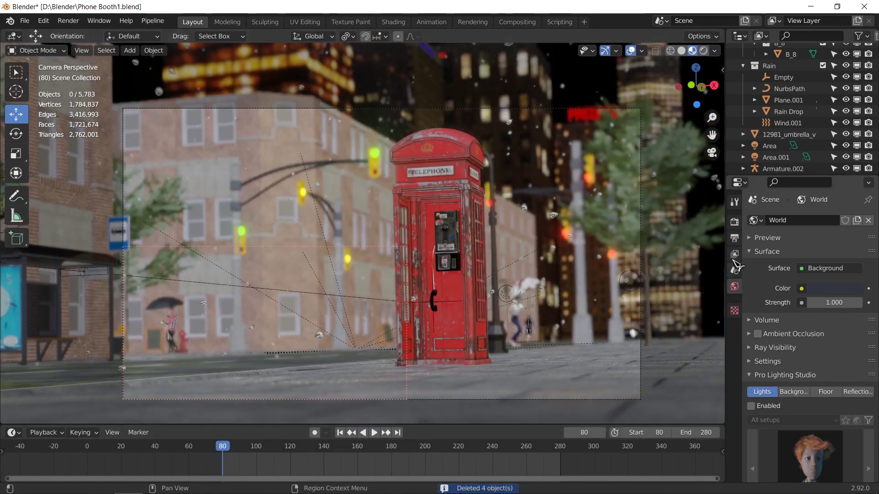
Step: Set the camera's passepartout opacity to 1.000 in its viewport display settings
click(641, 239)
click(734, 353)
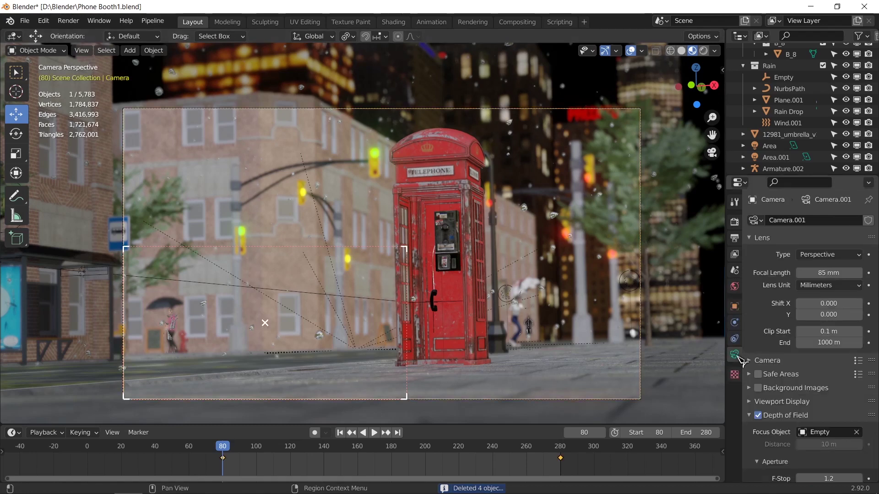
scroll(813, 416, down, 3)
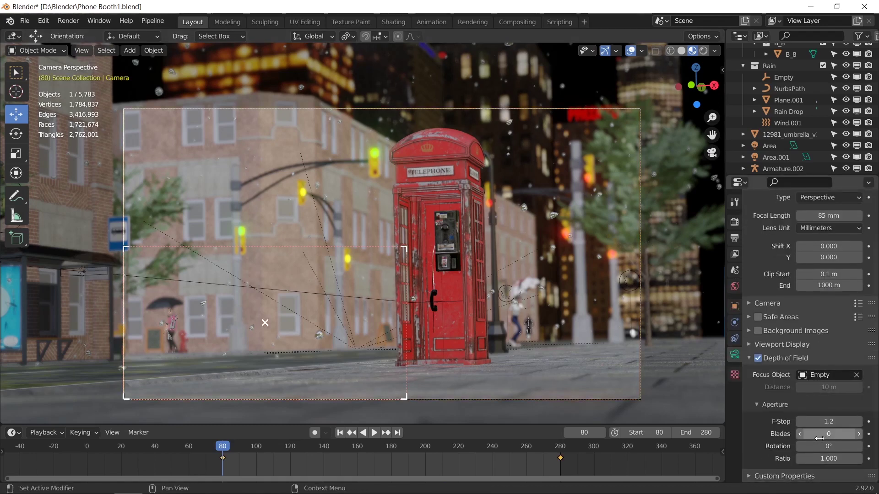
click(760, 345)
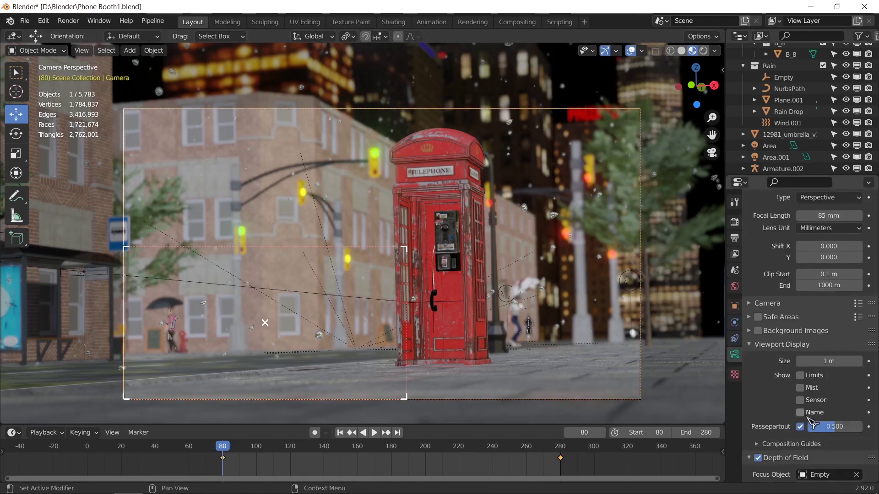
drag(835, 427, 862, 427)
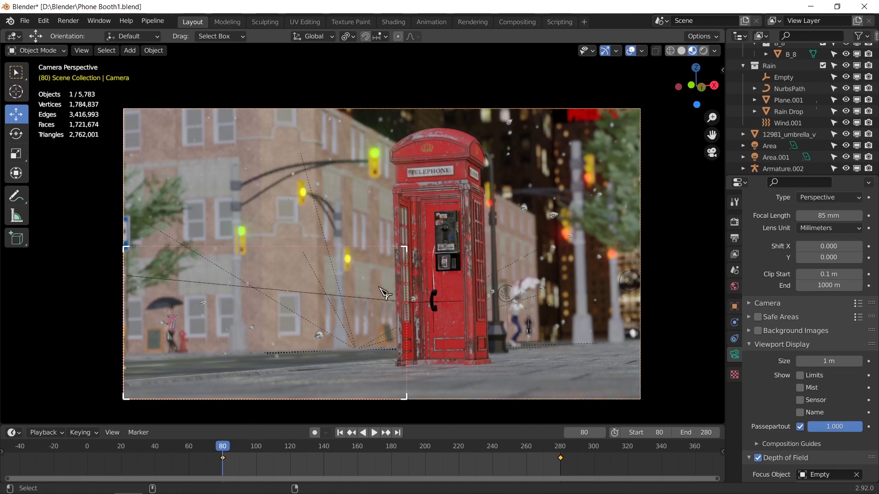
Step: Preview the camera animation through its last frame, 280, and return to start frame 80
click(447, 281)
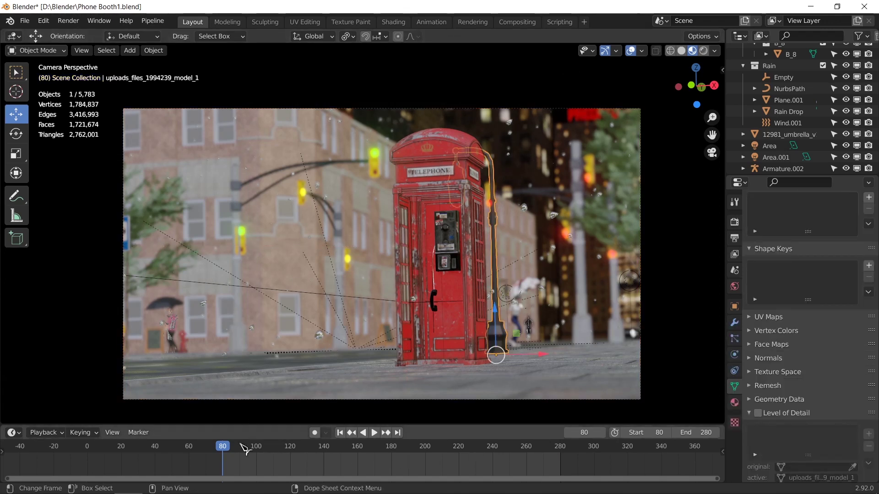
click(559, 450)
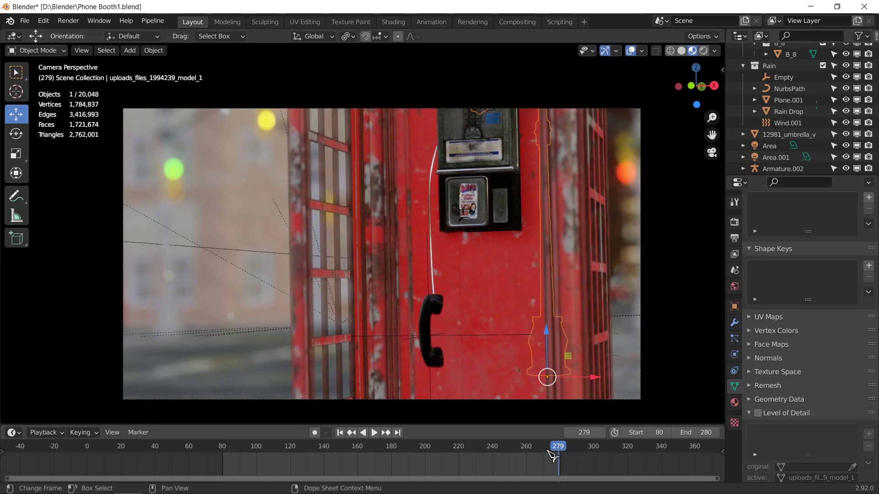
key(shift+ctrl+space)
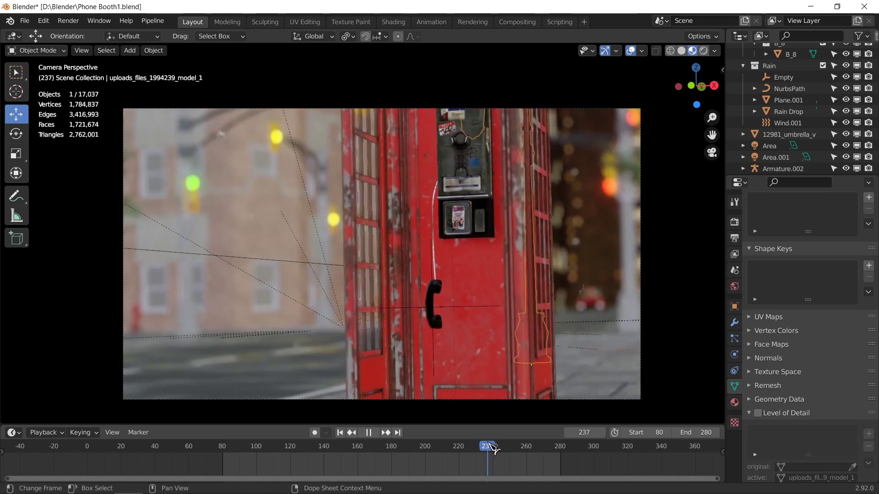
click(445, 445)
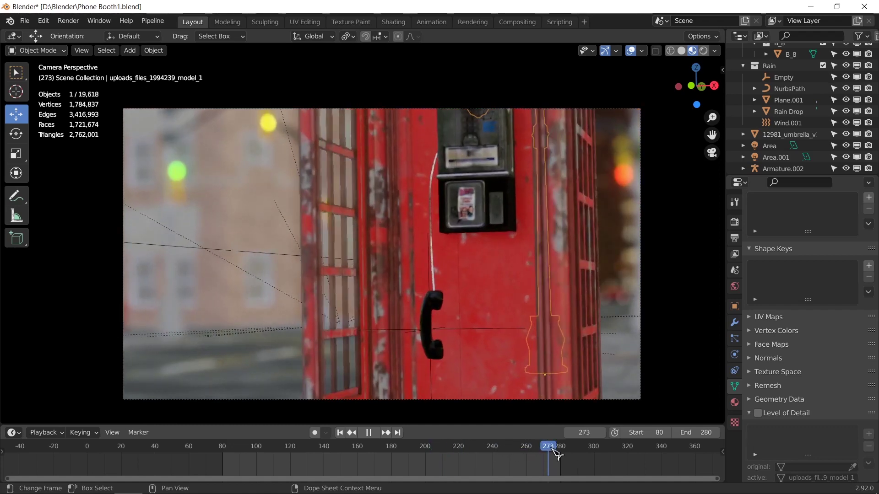
key(space)
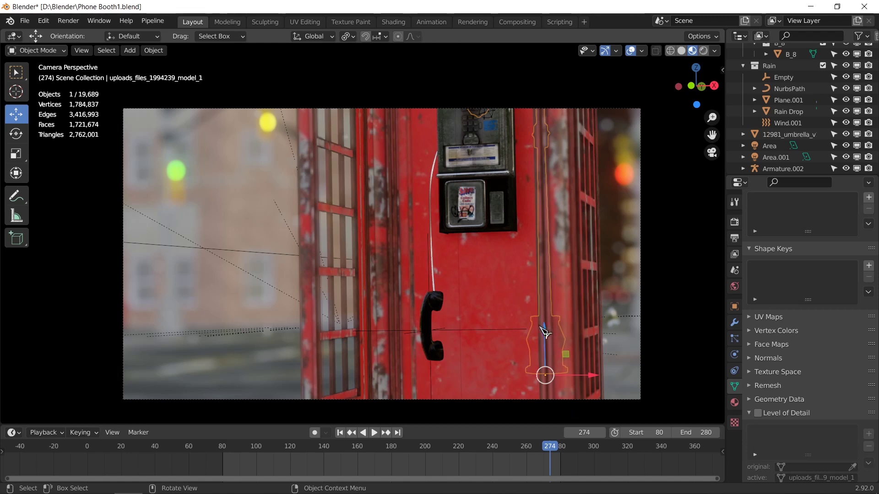
key(space)
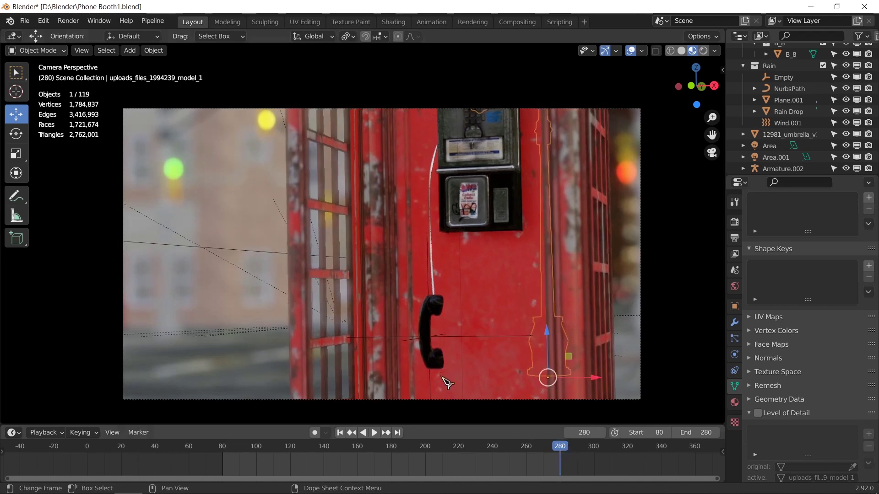
key(space)
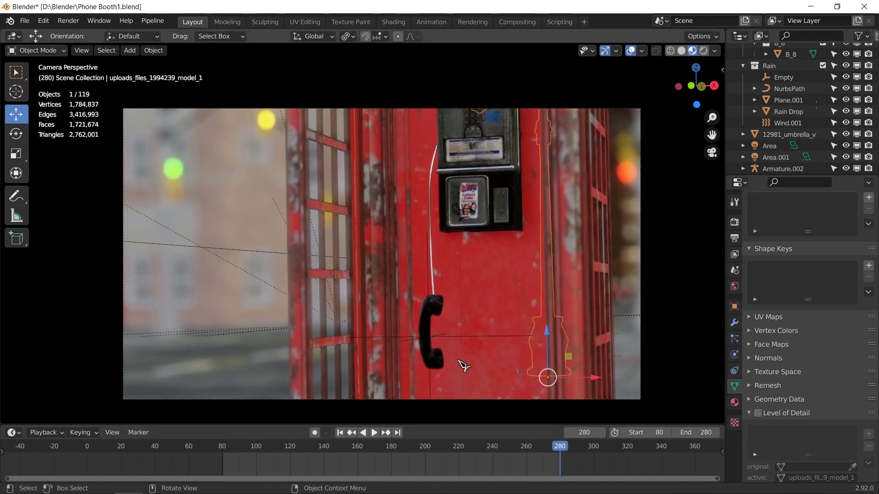
key(shift+Left)
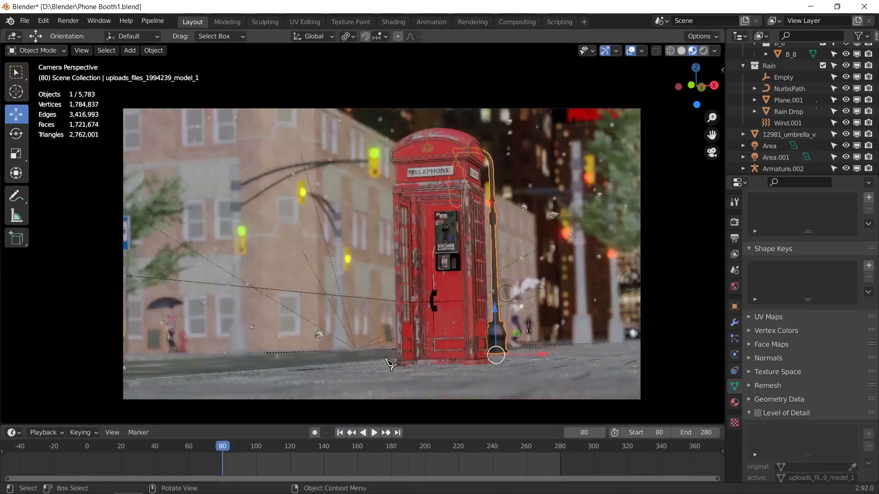
Step: Inspect the street, sidewalks and roadside tree from outside the camera view
middle_drag(394, 316, 441, 306)
click(435, 281)
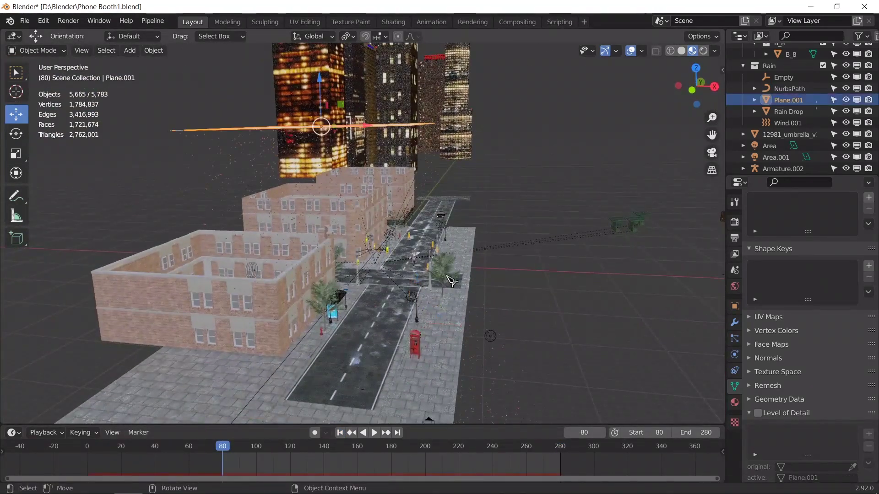
click(446, 276)
scroll(516, 333, up, 4)
shift+middle_drag(420, 387, 439, 300)
scroll(441, 301, up, 3)
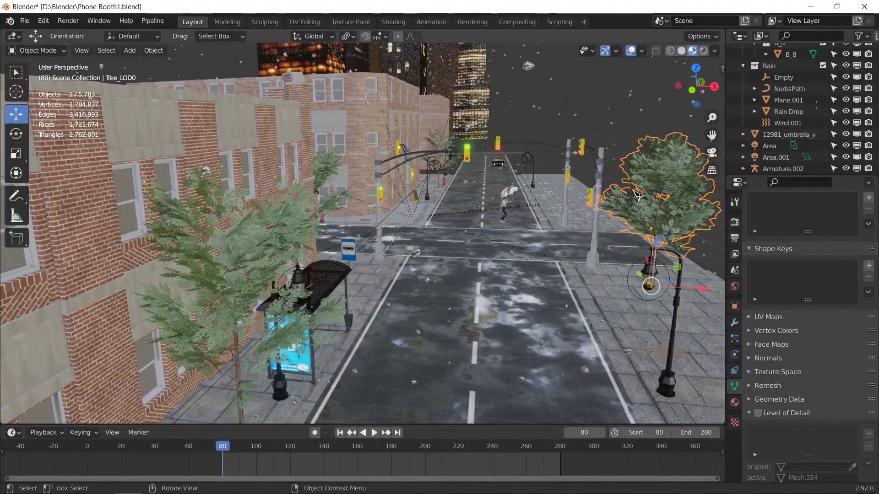
middle_drag(577, 310, 463, 298)
Step: Add a mesh cube at the 3D cursor beside the street and scale it by a factor of 5
scroll(511, 289, down, 3)
scroll(429, 310, down, 5)
key(shift+c)
key(shift+a)
mouse_move(439, 252)
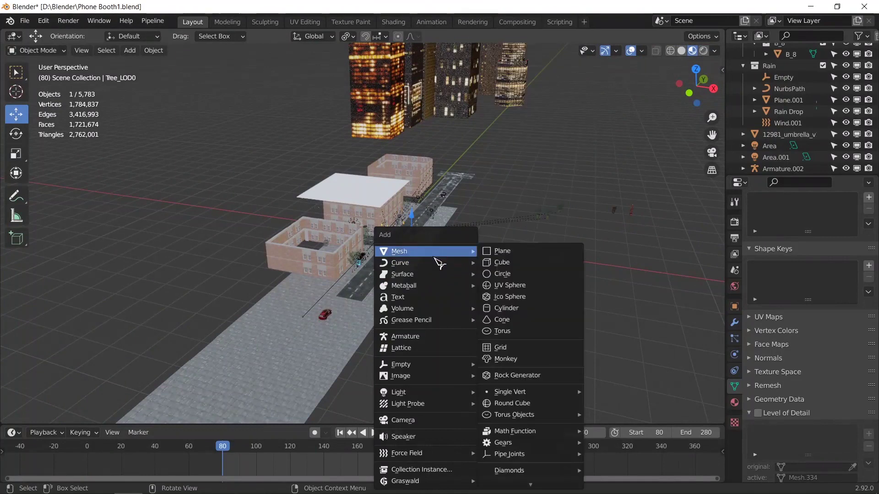
click(497, 261)
key(shift+space)
text(ss)
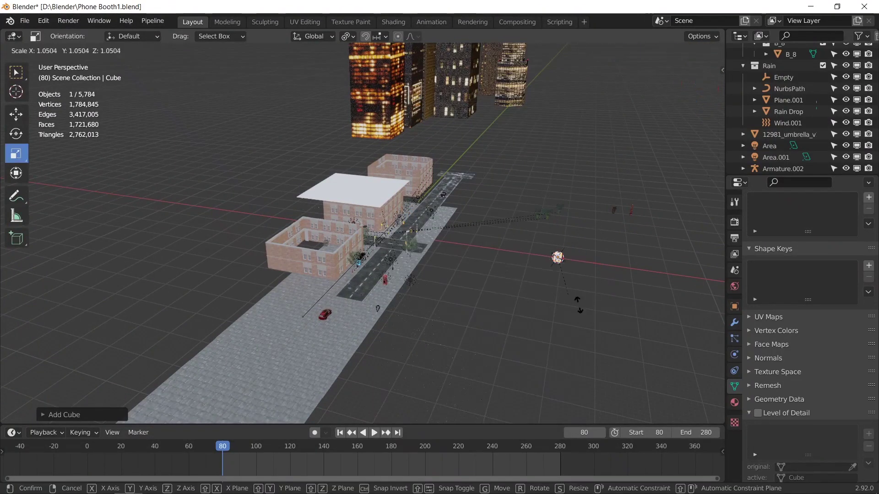
text(5)
key(Return)
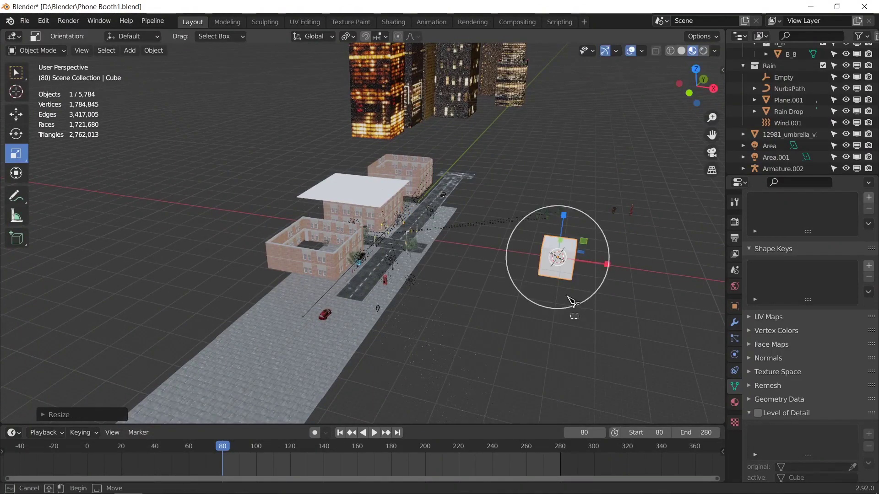
Step: Scale the new cube up by a factor of 2 and by a factor of 5
click(570, 300)
click(562, 274)
text(s2)
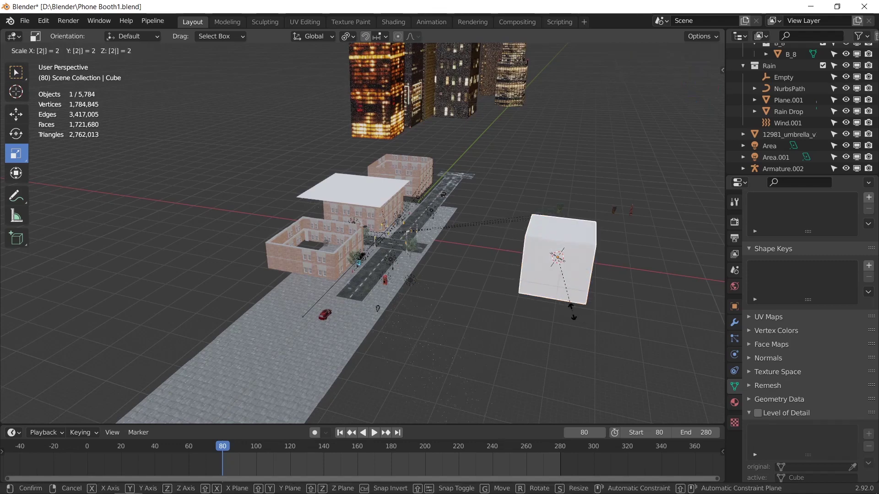
key(Return)
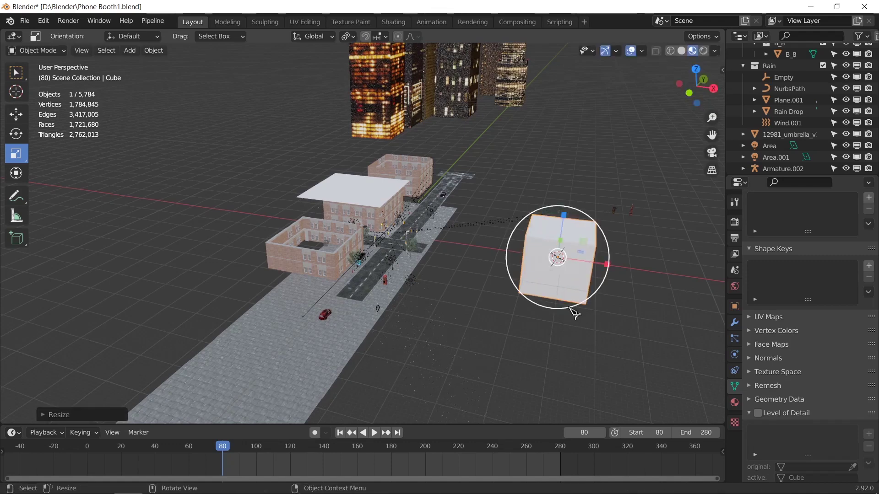
text(s5)
key(Return)
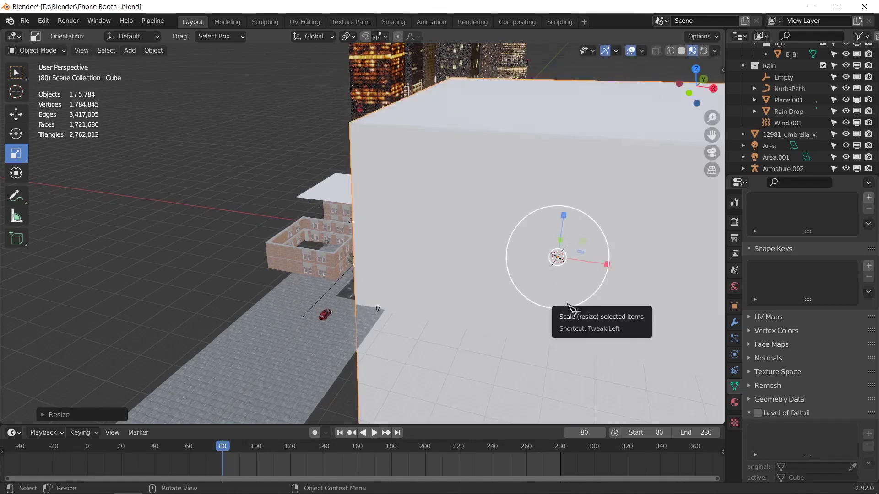
Step: In top view with see-through solid shading, move the cube along negative X until its +X side aligns with the outer sidewalk edge
key(KP_7)
key(alt+z)
click(682, 51)
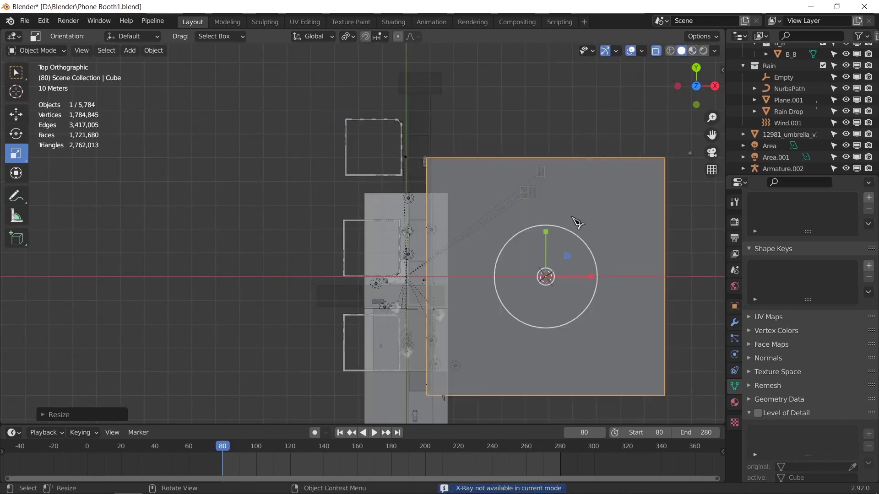
key(shift+space)
key(g)
drag(566, 256, 408, 256)
shift+middle_drag(451, 298, 465, 292)
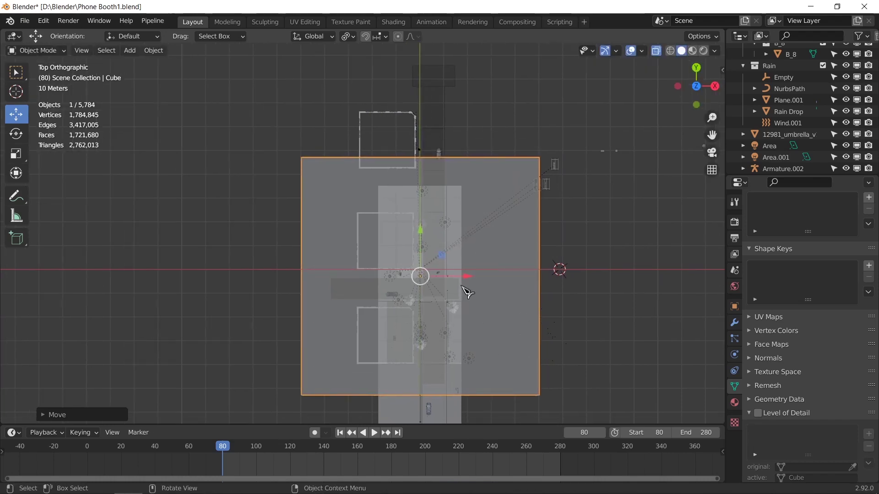
drag(459, 276, 381, 276)
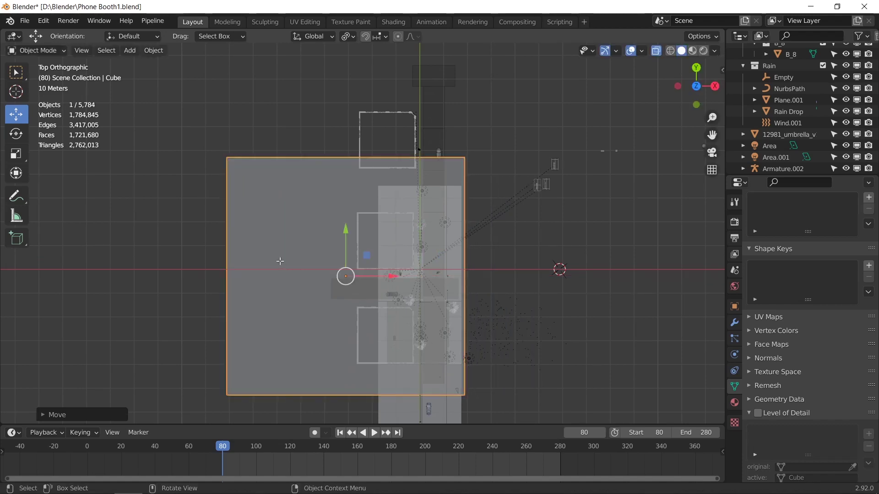
Step: Select the cube's vertices on the negative X side and move them inward to narrow it to the street's width
key(Tab)
key(alt+a)
key(b)
drag(210, 142, 252, 403)
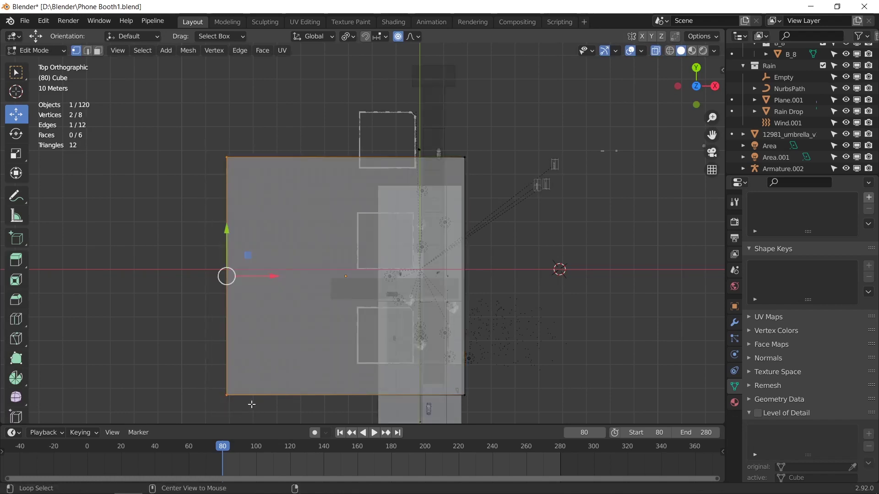
key(b)
drag(191, 145, 274, 406)
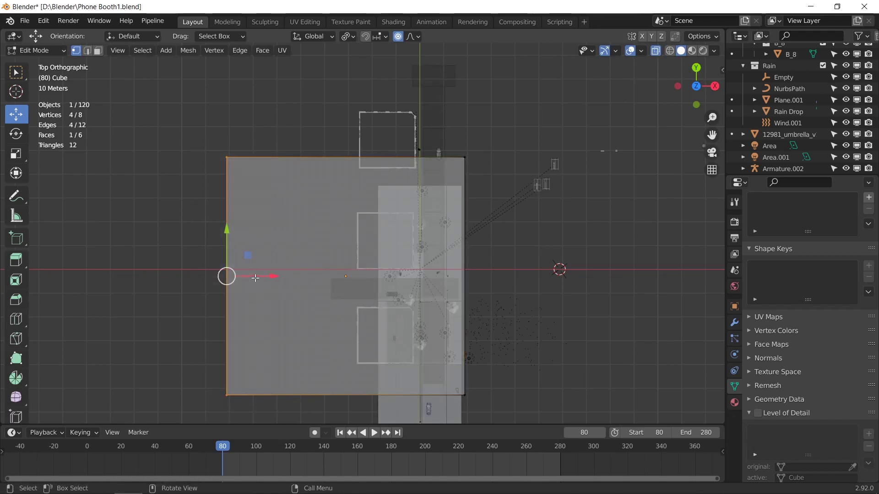
drag(255, 278, 427, 278)
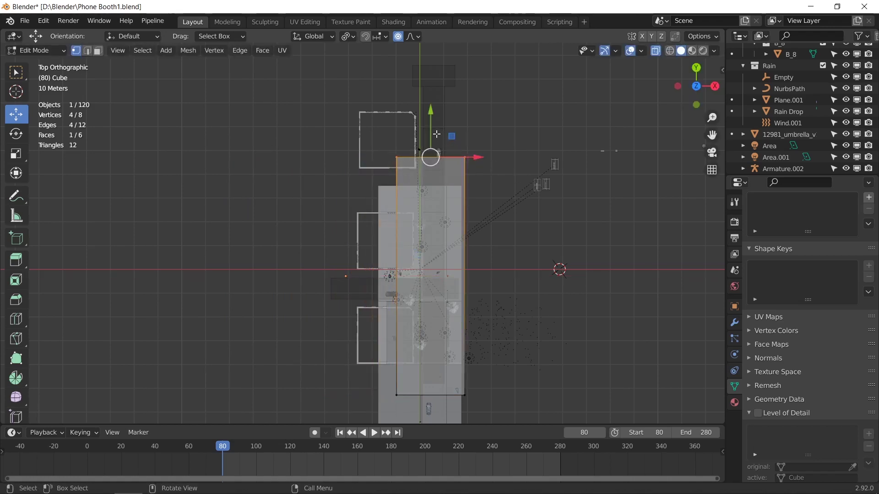
Step: Extend the box's far end along Y past the farthest brick building and return to Object Mode
key(g)
key(y)
click(430, 92)
key(Tab)
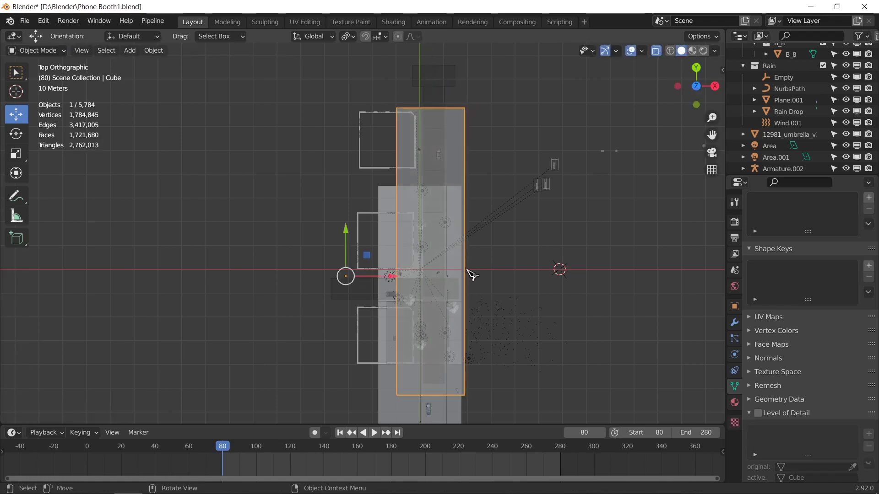
Step: In front view, raise the box's bottom face to just below street level and lower its top face above the brick buildings
middle_drag(471, 275, 452, 213)
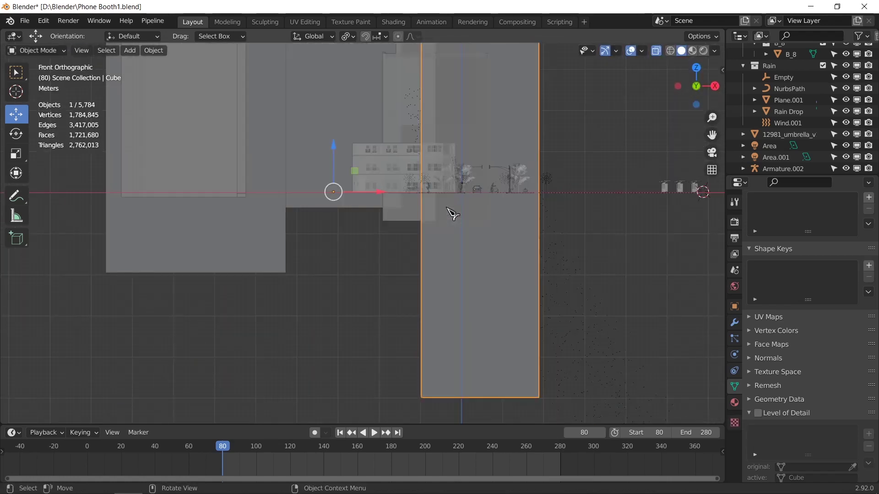
scroll(455, 214, down, 3)
key(Tab)
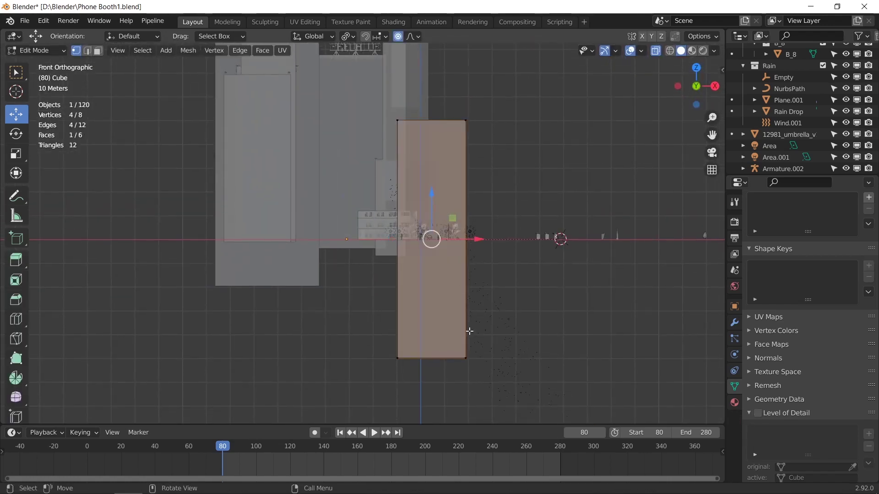
drag(492, 383, 429, 215)
drag(391, 126, 432, 162)
key(alt+z)
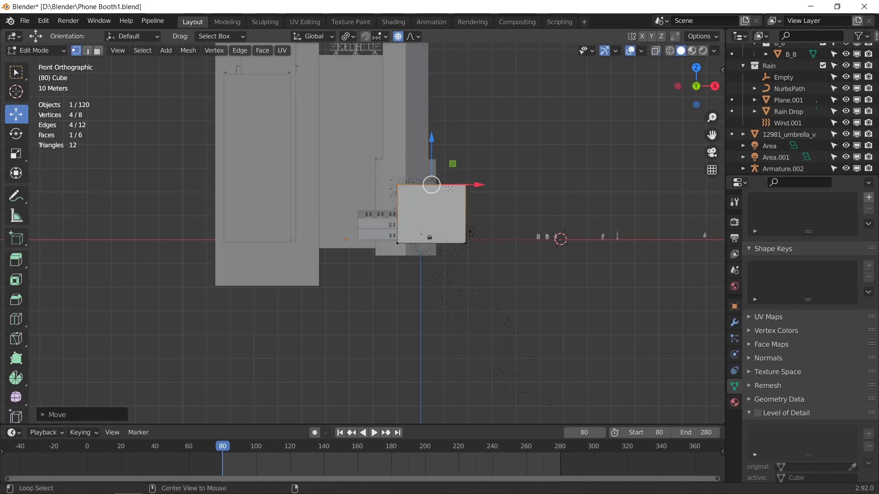
Step: Return to Object Mode and set the box's origin to its geometry
key(Tab)
middle_drag(465, 236, 444, 274)
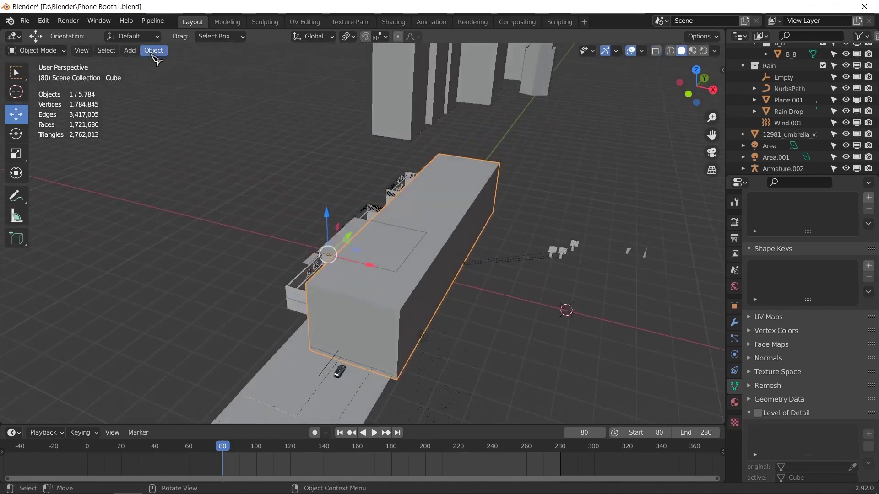
click(154, 51)
mouse_move(186, 73)
click(304, 86)
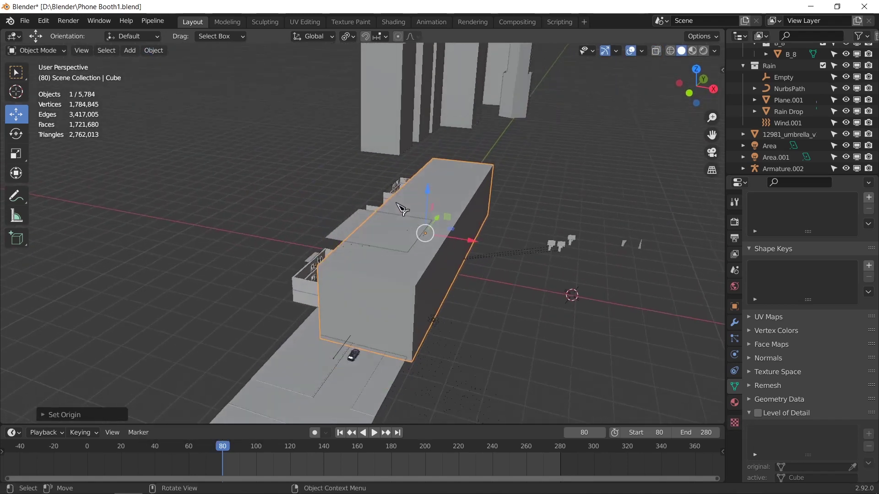
Step: Check how the box covers the street in camera view by scrubbing from frame 80 to 263 and returning to the start
key(KP_0)
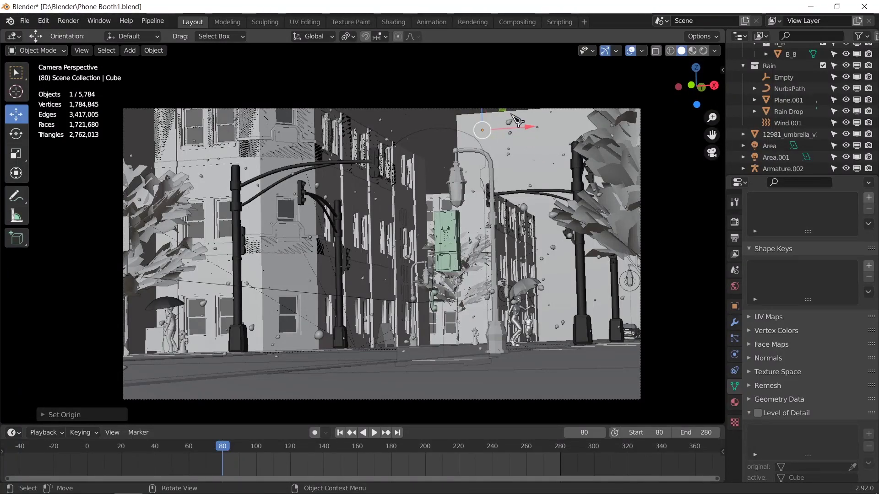
click(453, 140)
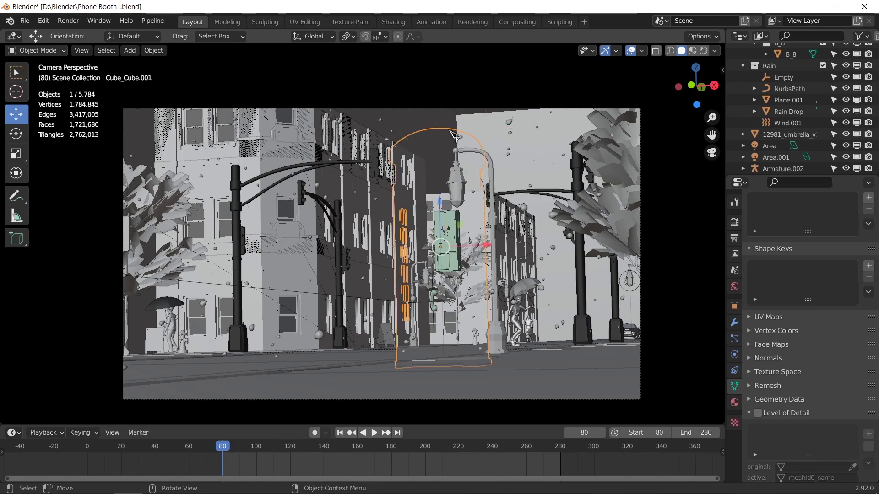
drag(231, 455, 529, 457)
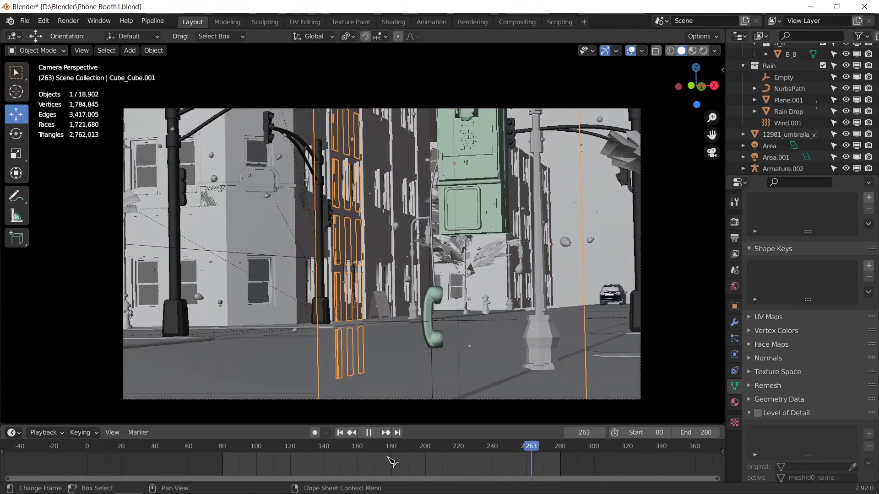
click(351, 433)
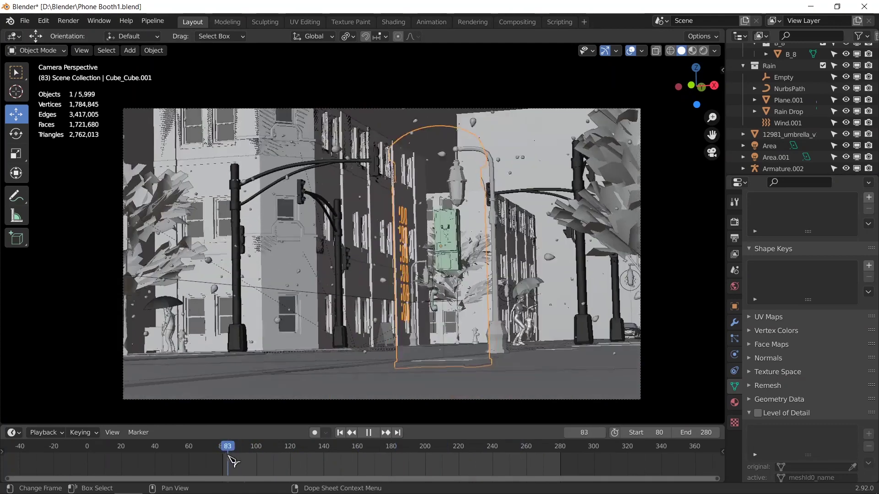
click(482, 129)
click(467, 127)
key(KP_Decimal)
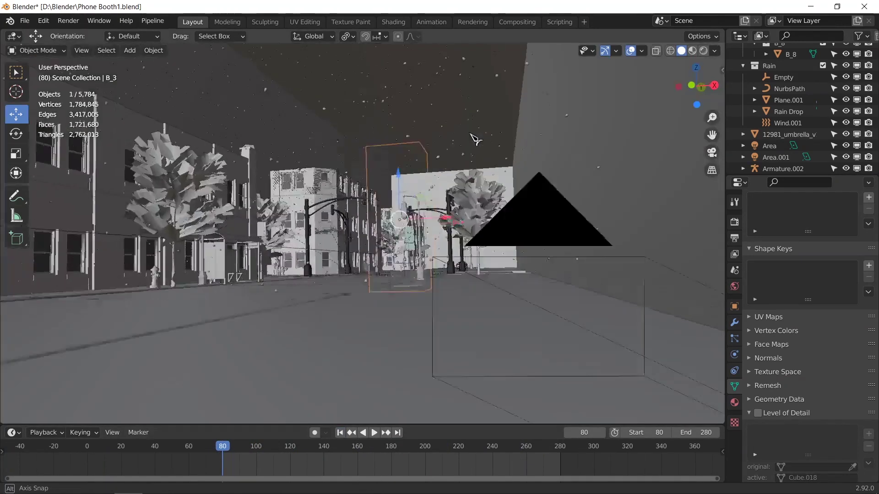
scroll(489, 172, down, 3)
Step: Select the box in the street and move its top face slightly upward along Z in Edit Mode
click(414, 240)
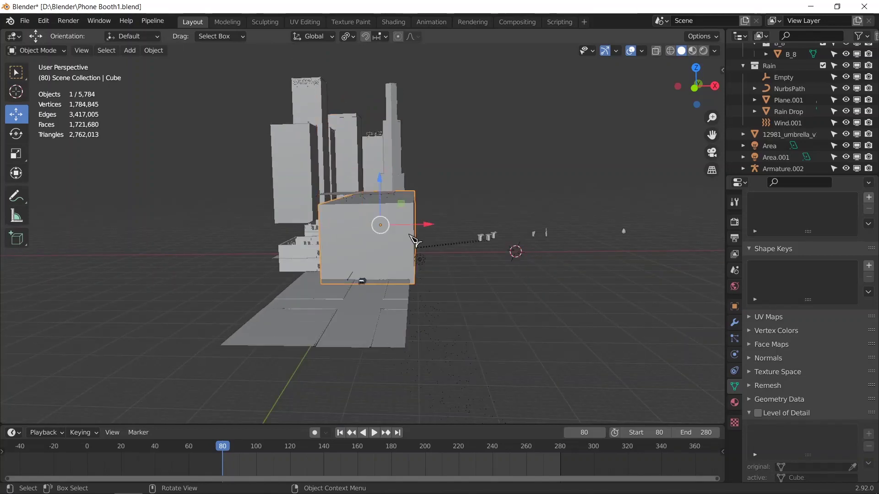
key(Tab)
key(KP_0)
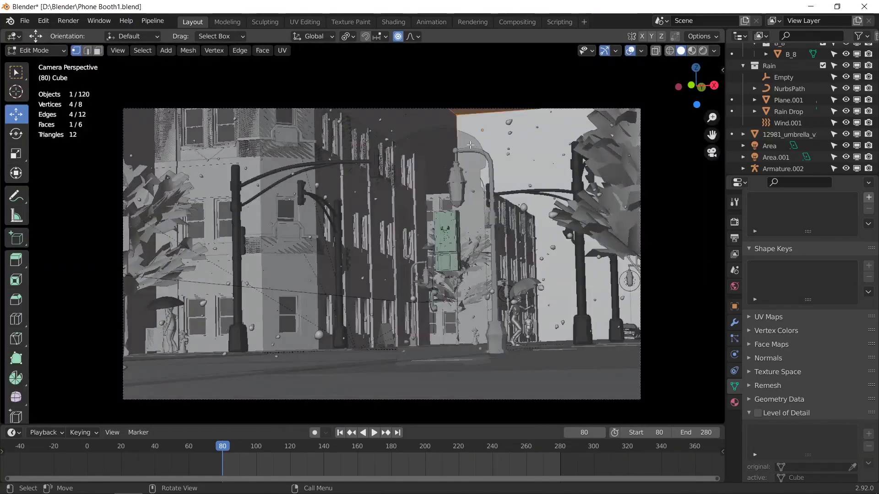
key(Tab)
key(Tab)
middle_drag(467, 142, 416, 214)
scroll(458, 160, down, 8)
scroll(416, 214, up, 2)
drag(370, 167, 366, 150)
scroll(366, 153, up, 1)
Step: Check the box through the scene camera with its vertices deselected, and return to Object Mode
key(KP_0)
key(KP_0)
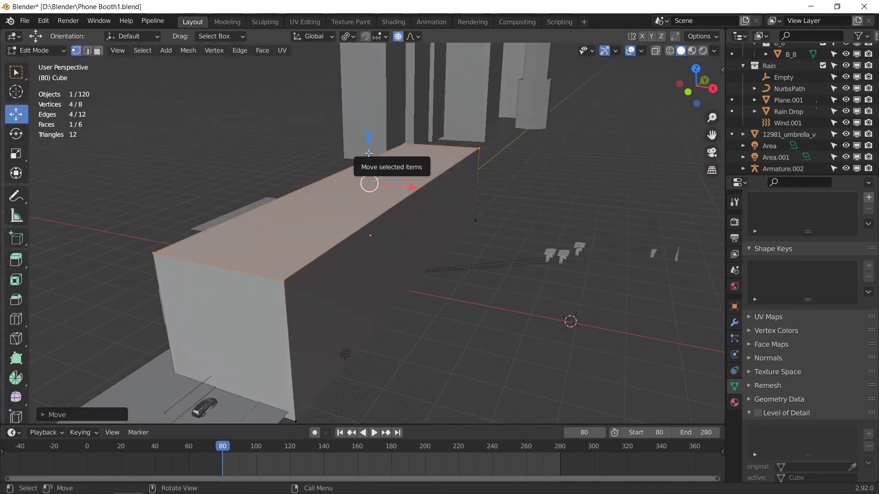
key(alt+a)
key(KP_0)
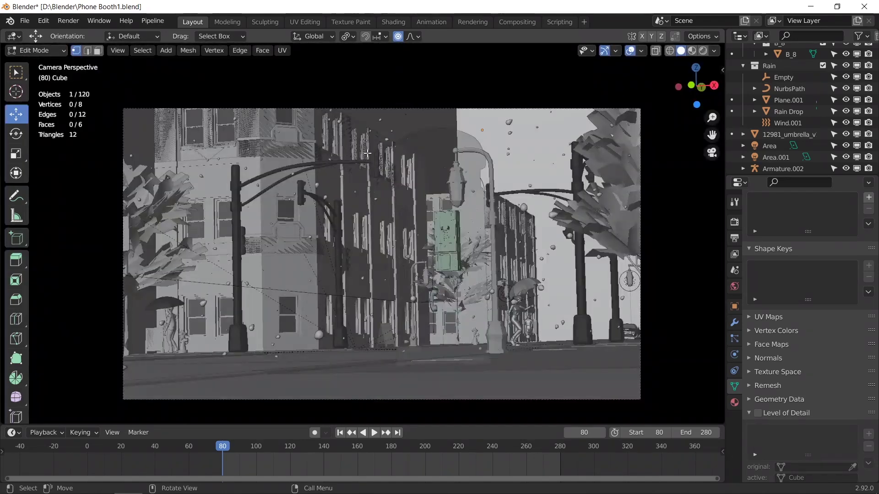
key(KP_0)
key(Tab)
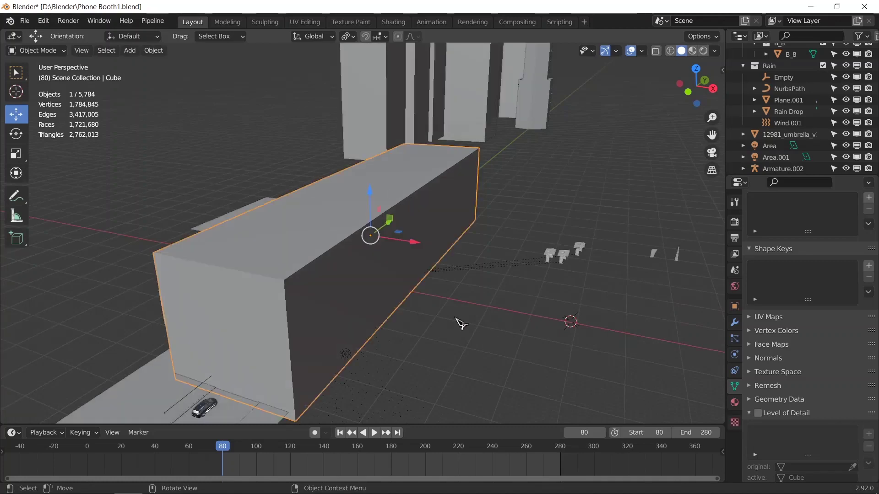
Step: Set the box's viewport display to Bounds in its object properties
click(735, 340)
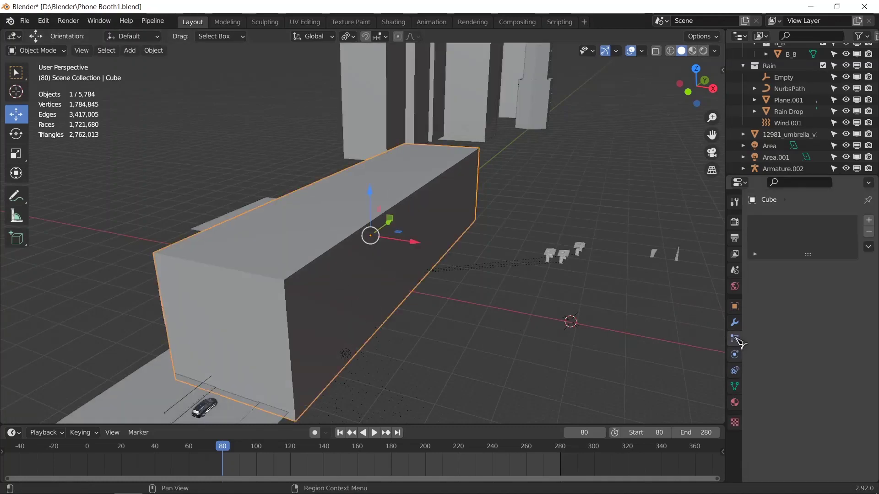
click(735, 307)
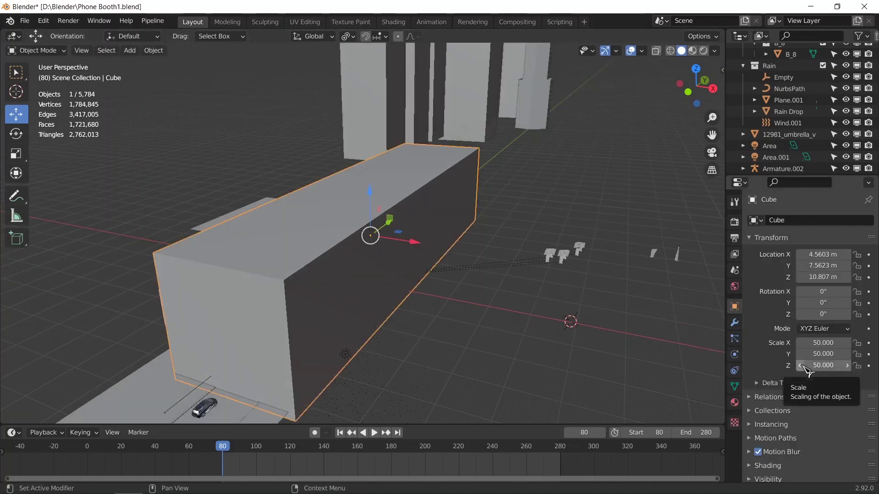
scroll(815, 379, down, 2)
scroll(786, 472, down, 3)
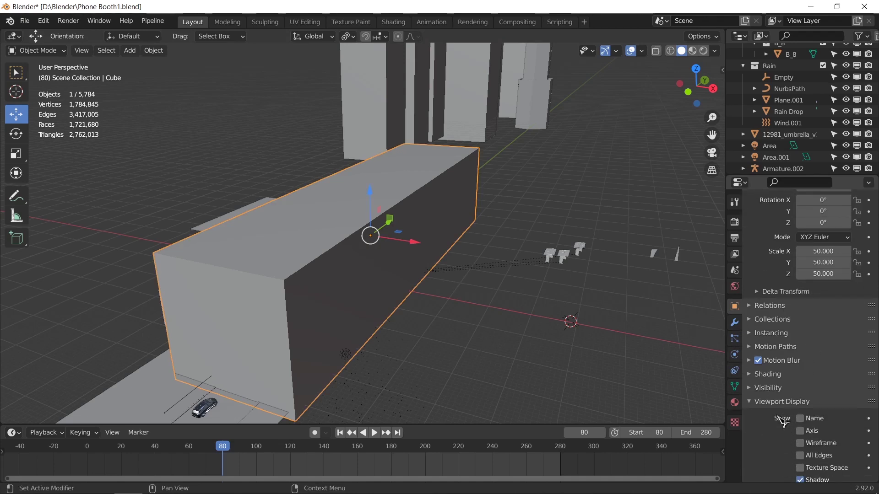
scroll(760, 409, down, 4)
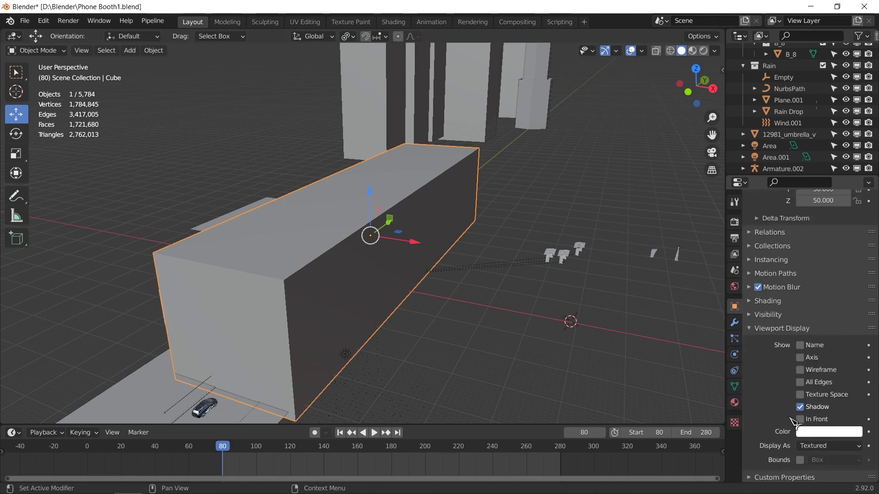
click(828, 446)
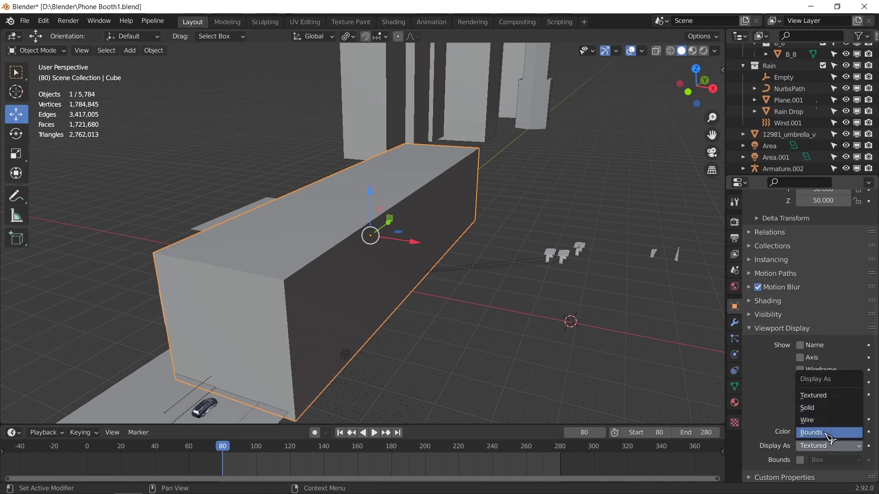
click(824, 432)
Step: Select the bounds box around the street and switch to the Shading workspace
click(521, 406)
middle_drag(521, 406, 443, 252)
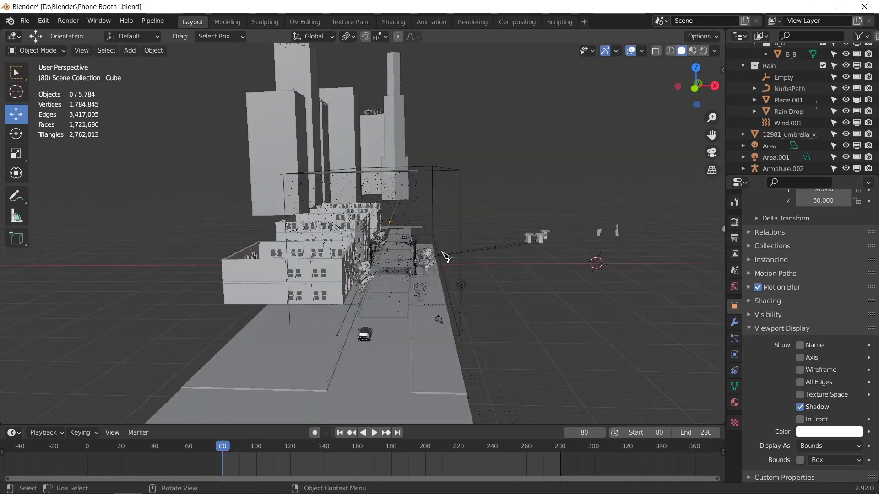
click(461, 218)
click(394, 22)
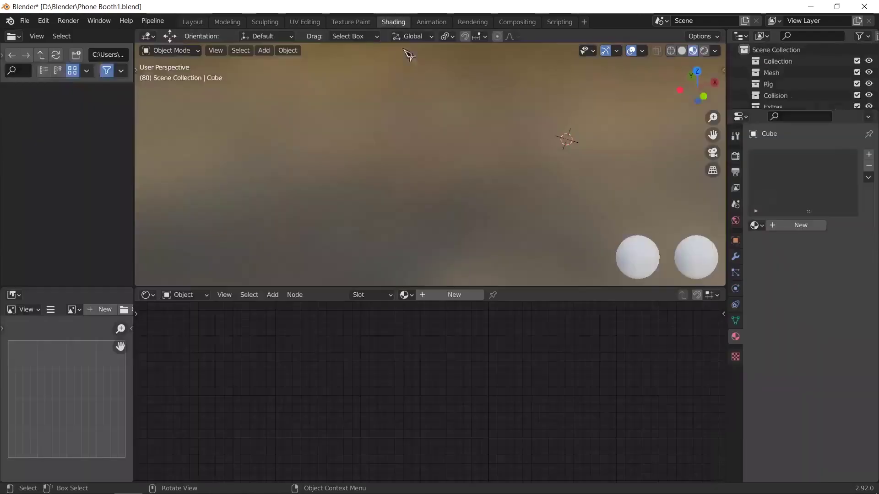
Step: Return to the Layout workspace, view the street scene from above, and save the file
click(192, 22)
middle_drag(435, 237, 400, 218)
scroll(425, 215, up, 5)
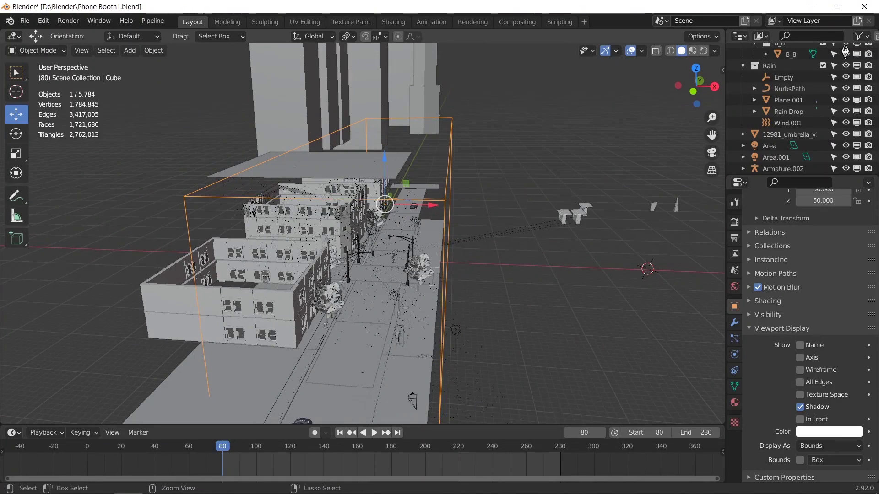
key(ctrl+s)
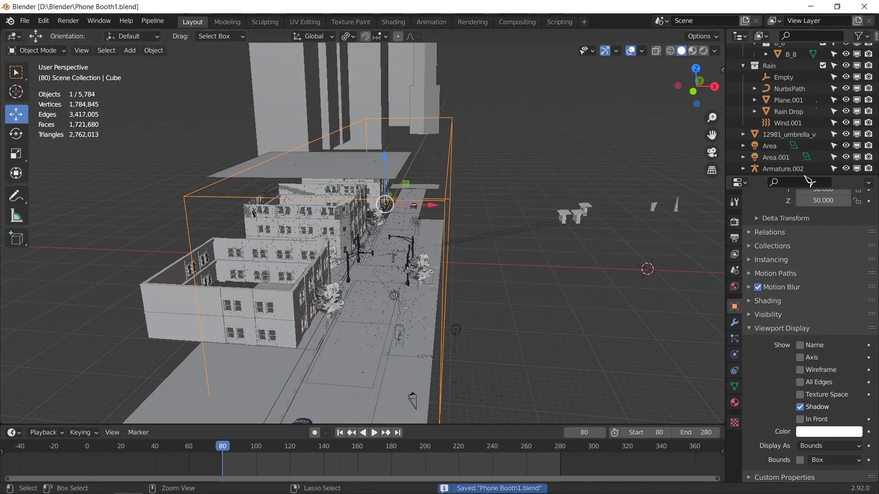
Step: Enlarge the outliner and collapse the B_4 through B_8, Beacon, Buildings and Rain collections
drag(813, 175, 812, 365)
scroll(819, 175, up, 5)
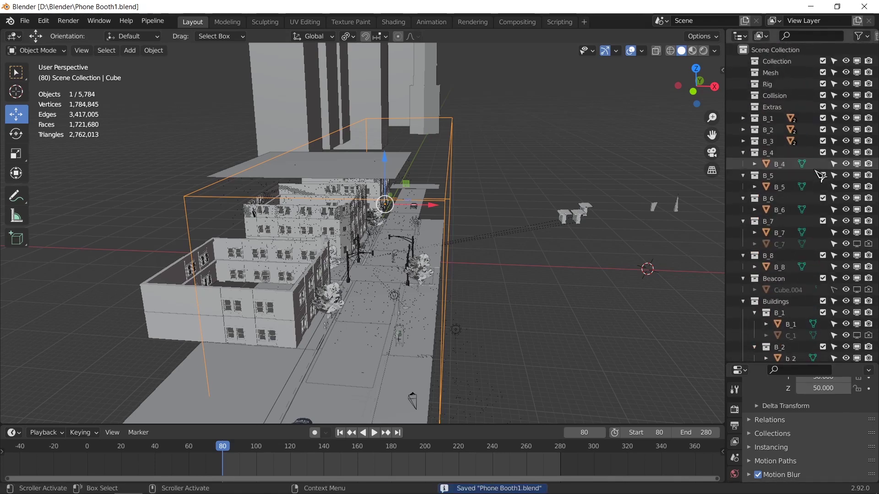
click(743, 153)
click(744, 164)
click(743, 175)
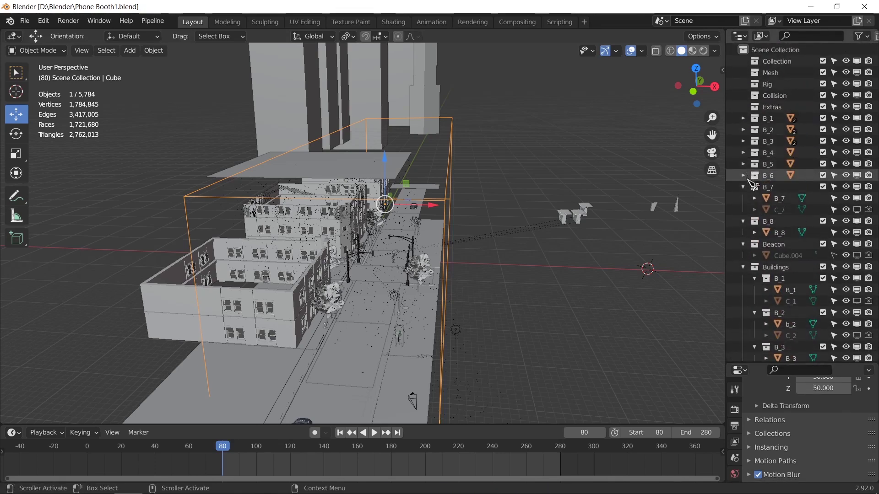
click(743, 187)
click(743, 198)
click(743, 210)
click(743, 221)
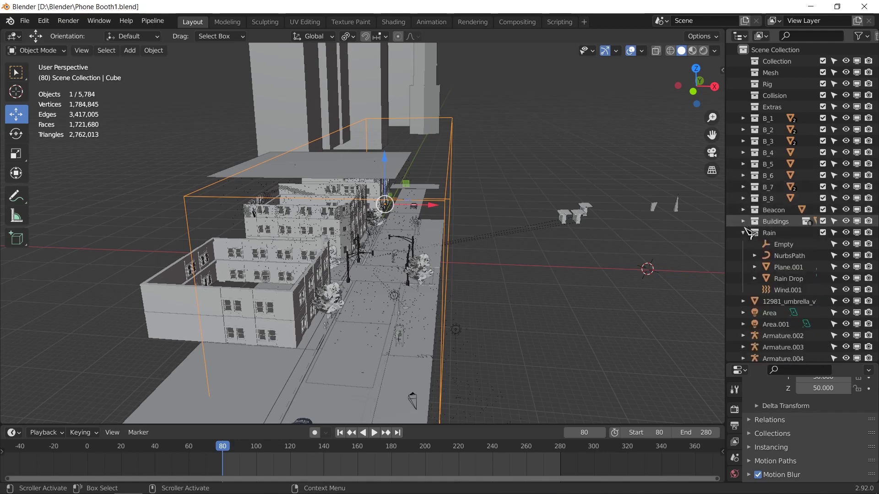
click(743, 232)
Step: Find and select the first hidden pasted_ empty below NewspaperBox in the outliner, and look for it in the scene
scroll(760, 261, down, 20)
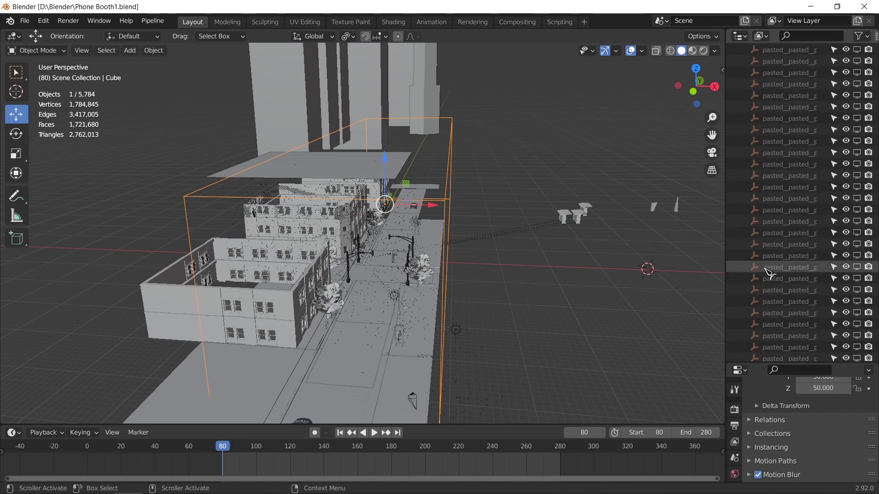
scroll(769, 273, up, 5)
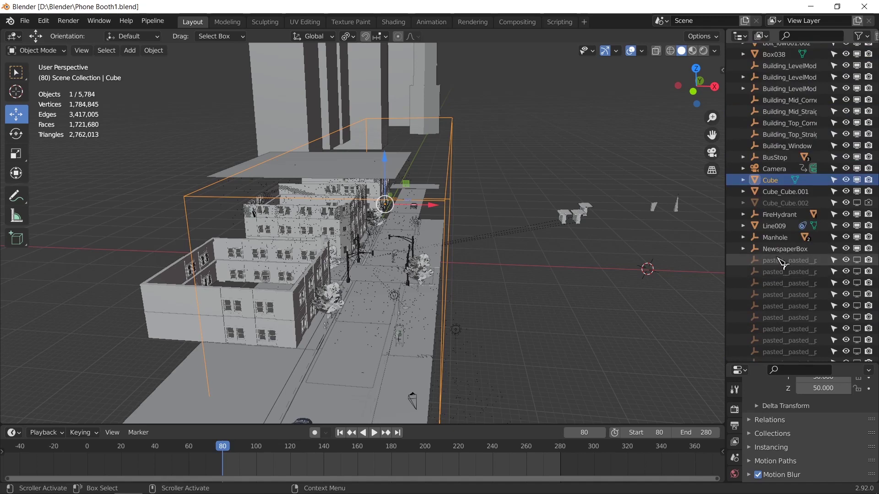
click(779, 259)
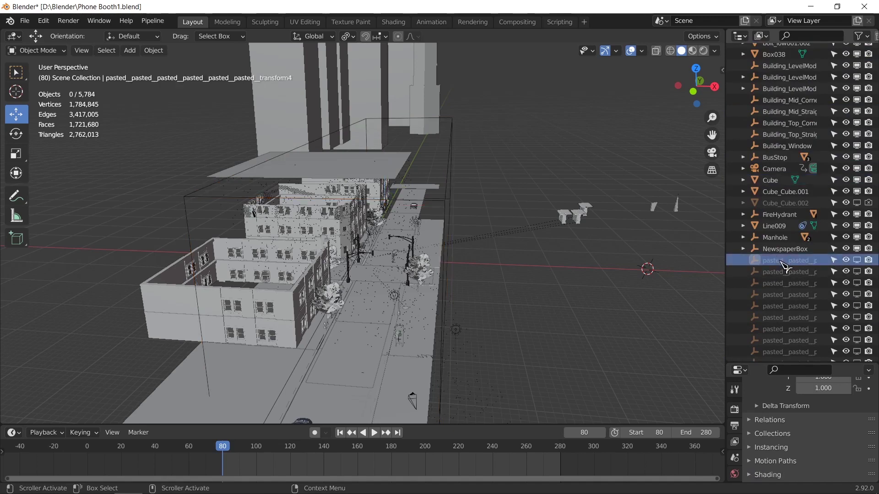
right_click(785, 268)
click(723, 316)
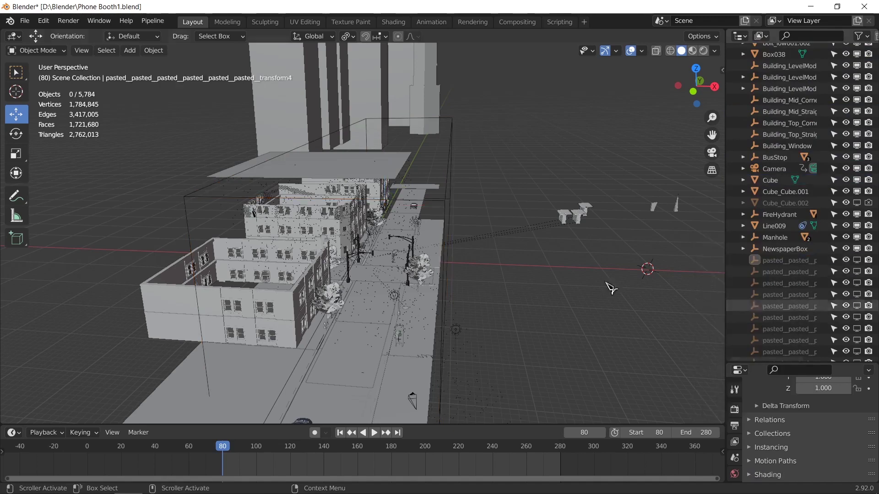
middle_drag(564, 276, 545, 243)
scroll(545, 243, down, 3)
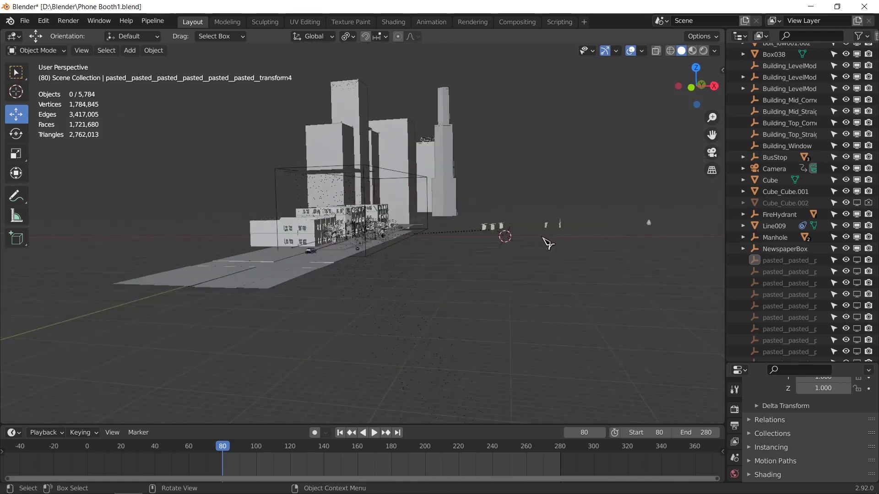
scroll(545, 243, up, 3)
Step: Enable the first pasted_ empty in the viewport, frame it to see where it sits, and disable it again
click(857, 261)
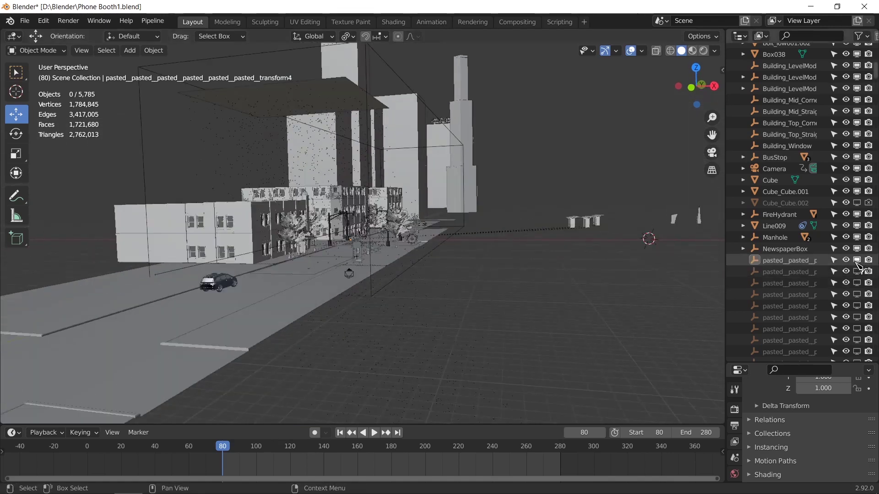
click(783, 260)
right_click(785, 262)
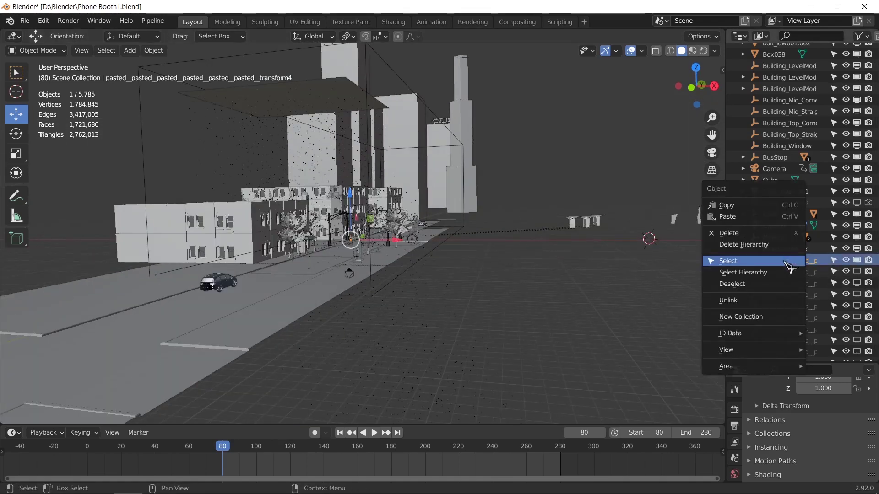
click(775, 262)
key(KP_Decimal)
middle_drag(644, 261, 527, 215)
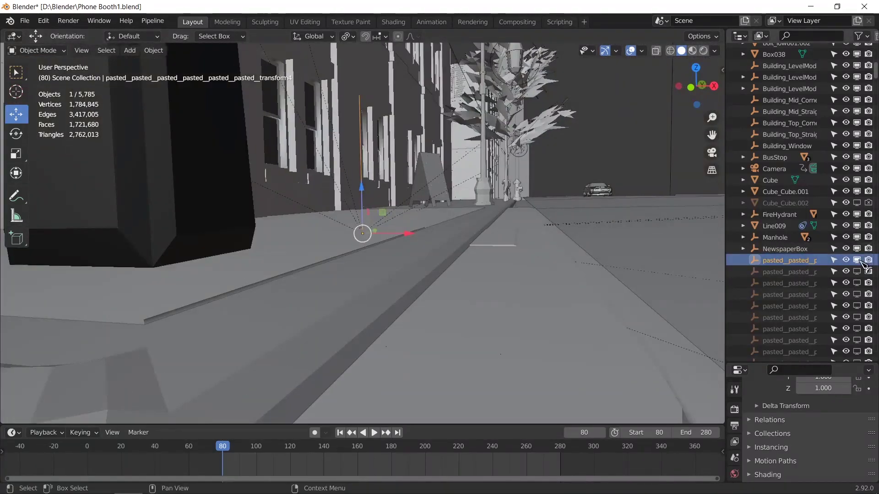
scroll(465, 240, down, 10)
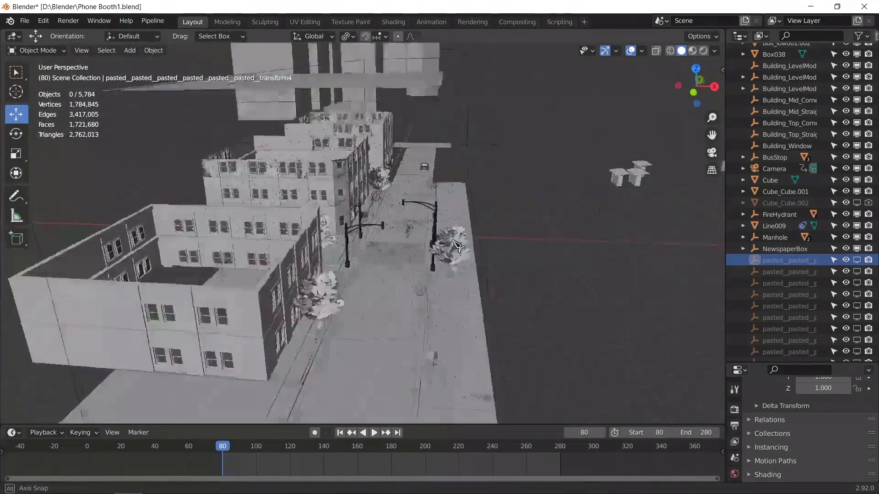
Step: Extend the outliner selection from the first pasted_ empty down to transform85
scroll(793, 279, down, 10)
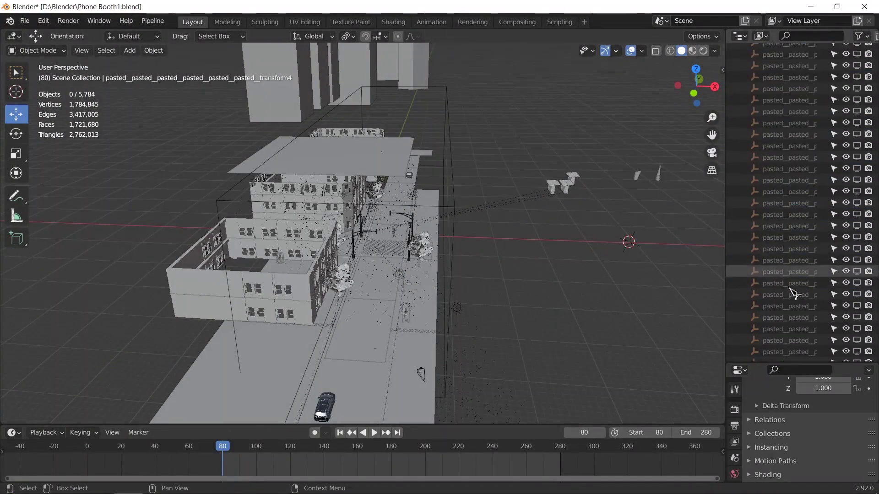
scroll(790, 289, down, 10)
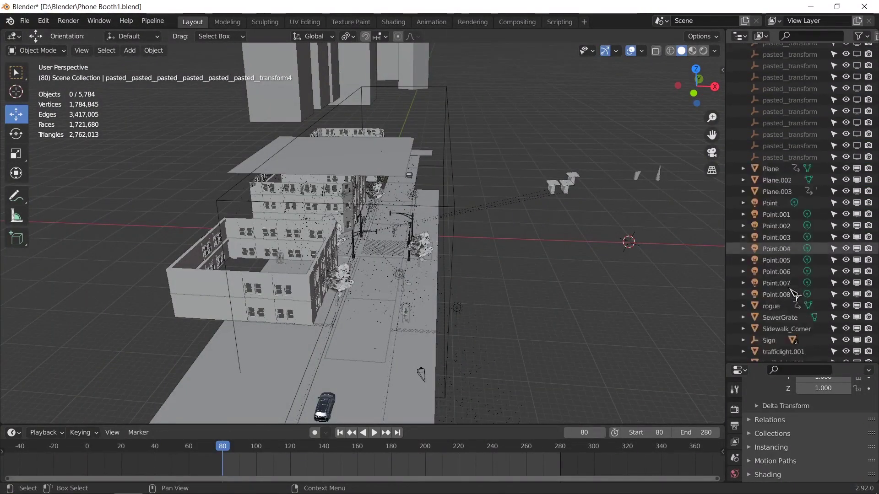
scroll(794, 293, down, 10)
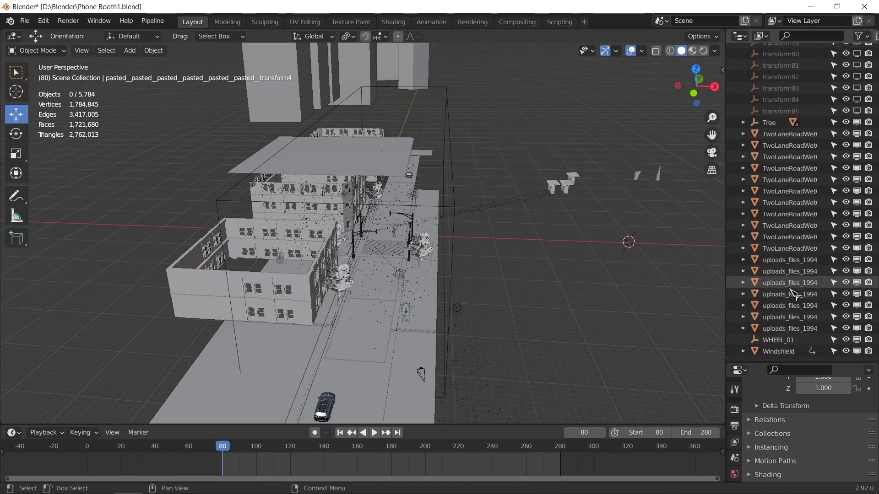
shift+click(778, 113)
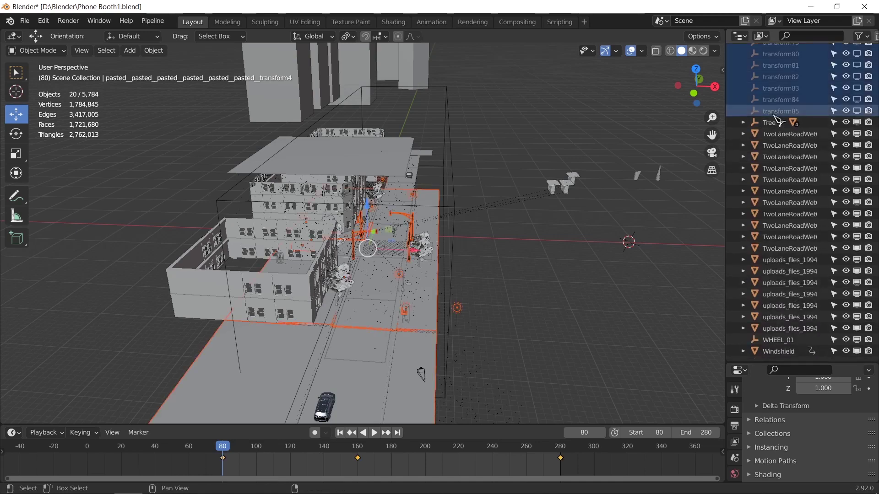
Step: Try moving the selected objects along the X axis, and undo the move
scroll(590, 279, down, 3)
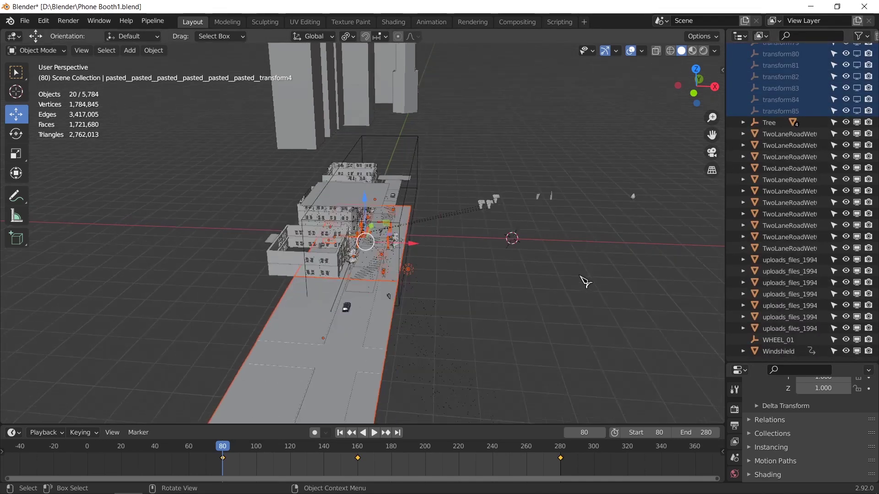
scroll(355, 351, down, 2)
scroll(355, 351, up, 2)
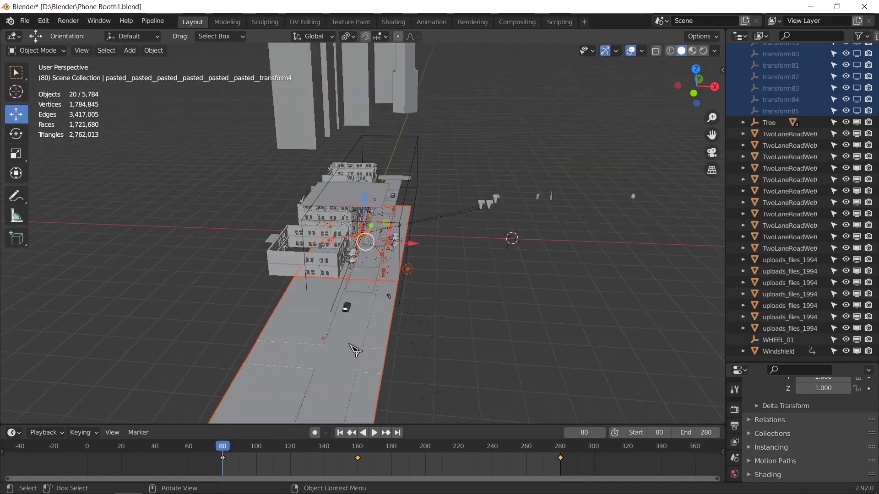
drag(412, 248, 342, 242)
key(ctrl+z)
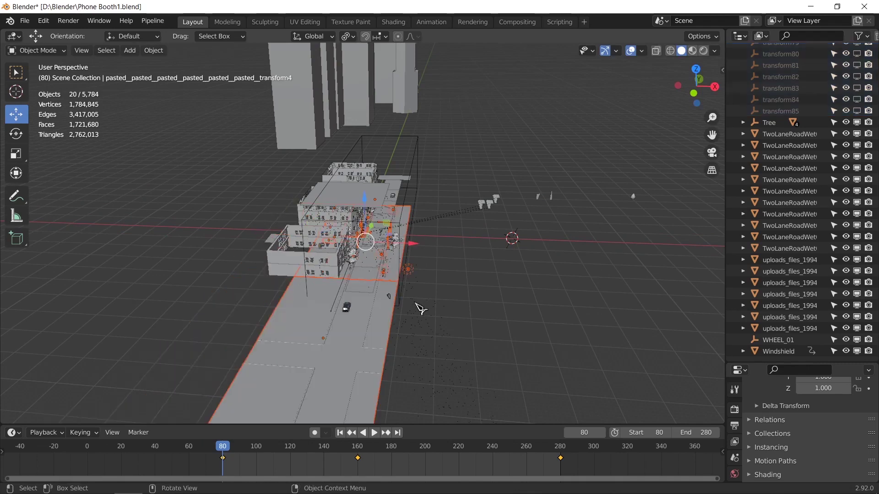
Step: Deselect the road pieces, try moving the remaining selected objects beside the buildings, and undo the move
ctrl+drag(191, 327, 291, 384)
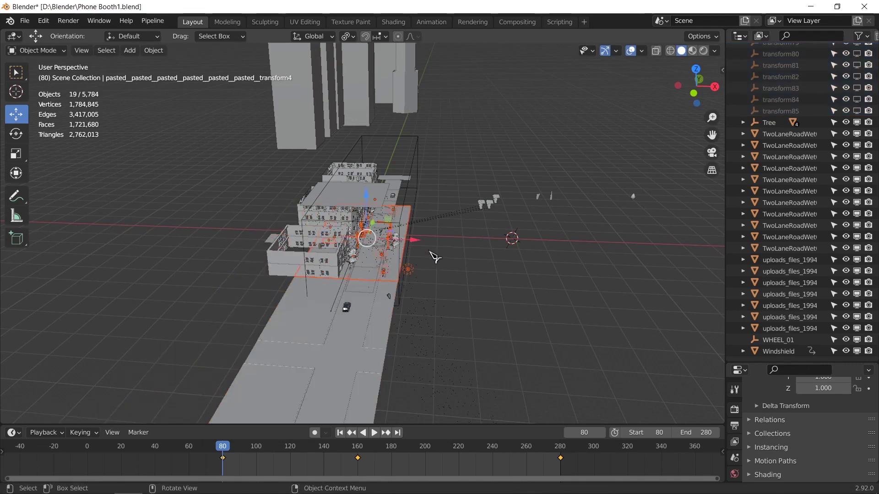
middle_drag(434, 258, 421, 276)
ctrl+drag(433, 210, 410, 222)
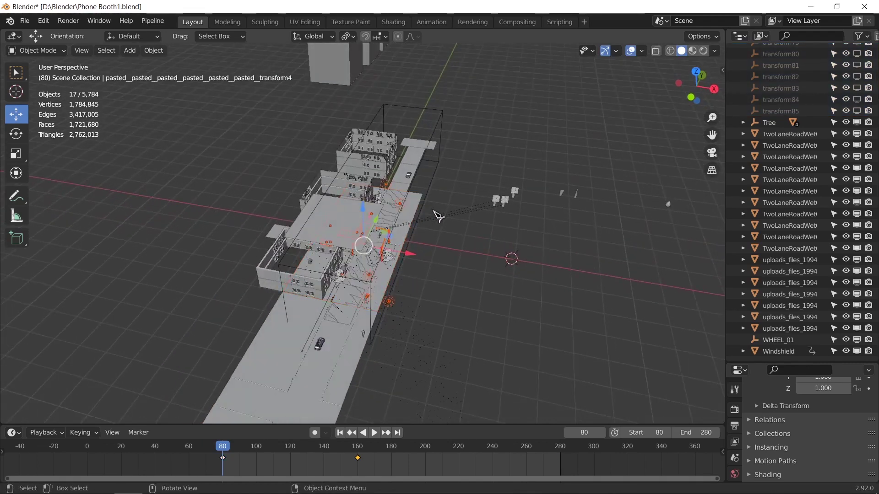
scroll(410, 222, up, 2)
key(g)
click(259, 225)
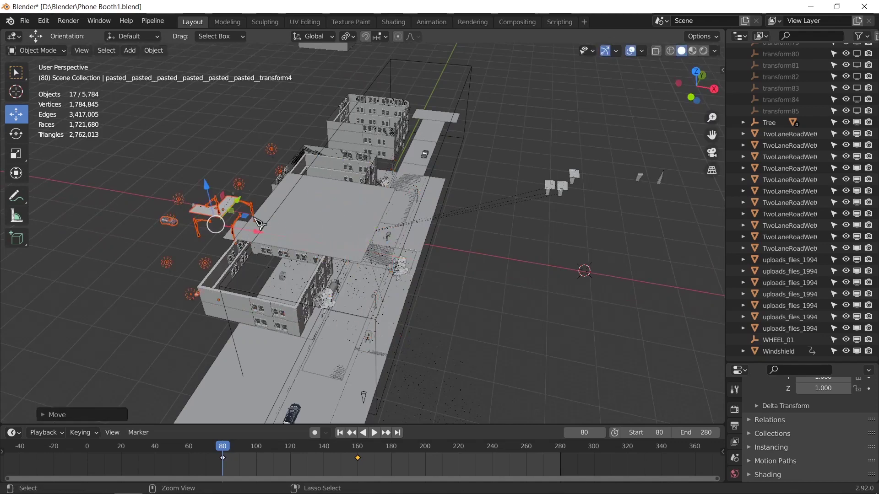
key(ctrl+z)
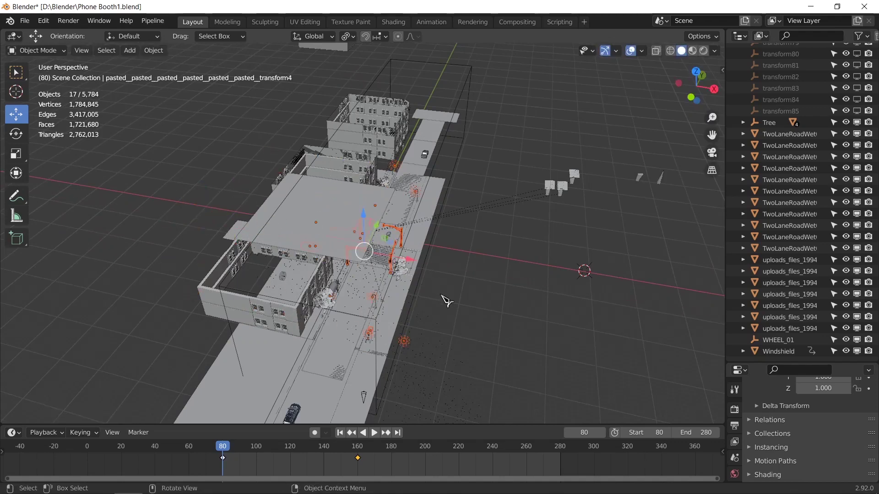
Step: Select only the hidden empties from transform2 through transform85 in the outliner
middle_drag(446, 301, 440, 298)
scroll(811, 220, up, 10)
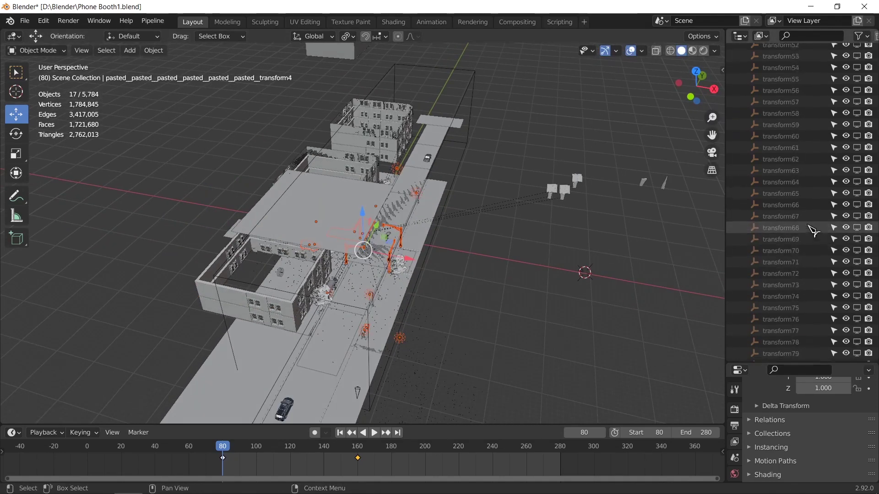
scroll(812, 230, up, 15)
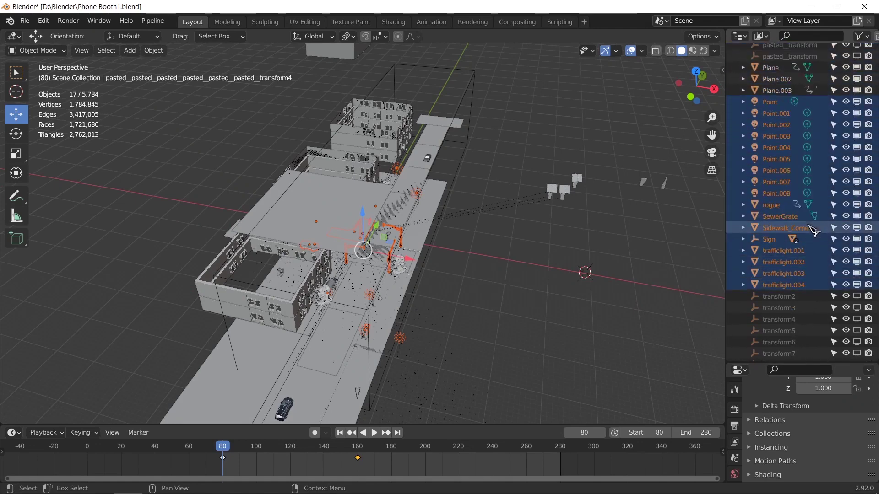
click(804, 296)
scroll(805, 307, down, 8)
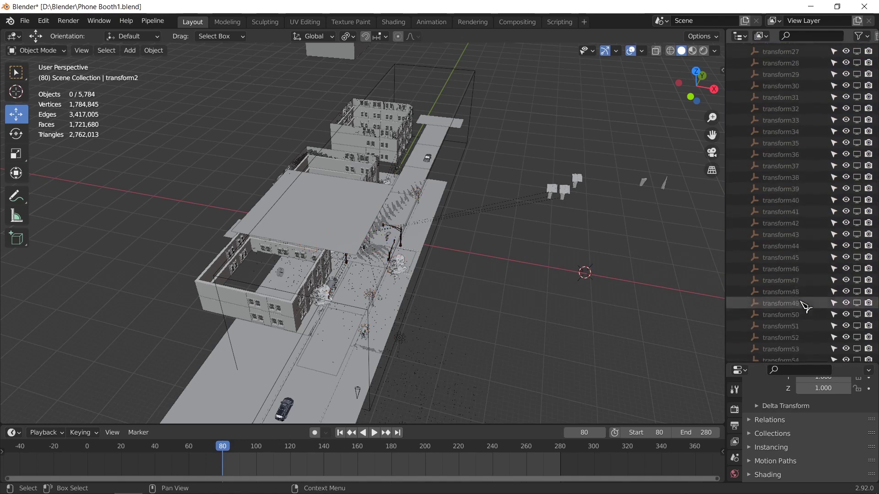
scroll(805, 307, down, 20)
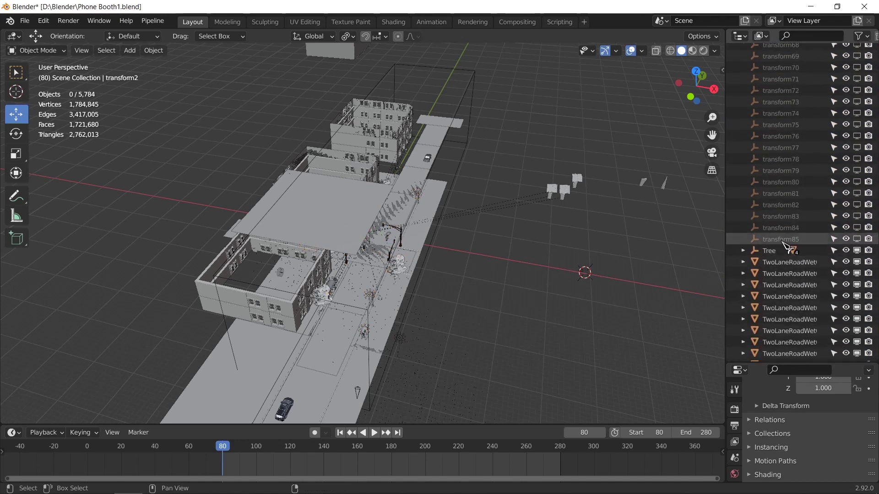
shift+click(755, 239)
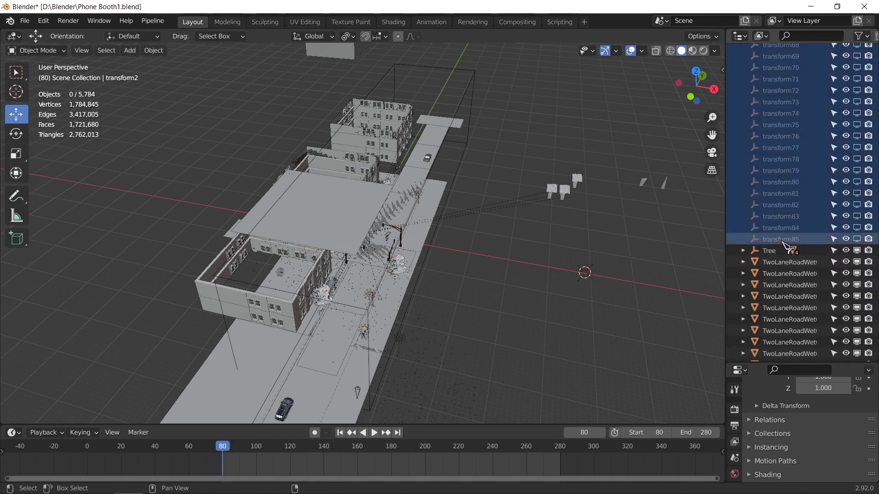
right_click(774, 194)
click(769, 221)
middle_drag(472, 280, 473, 257)
Step: Select the hidden empties from transform85 up to transform2 and move them to a new collection named Empties
click(779, 239)
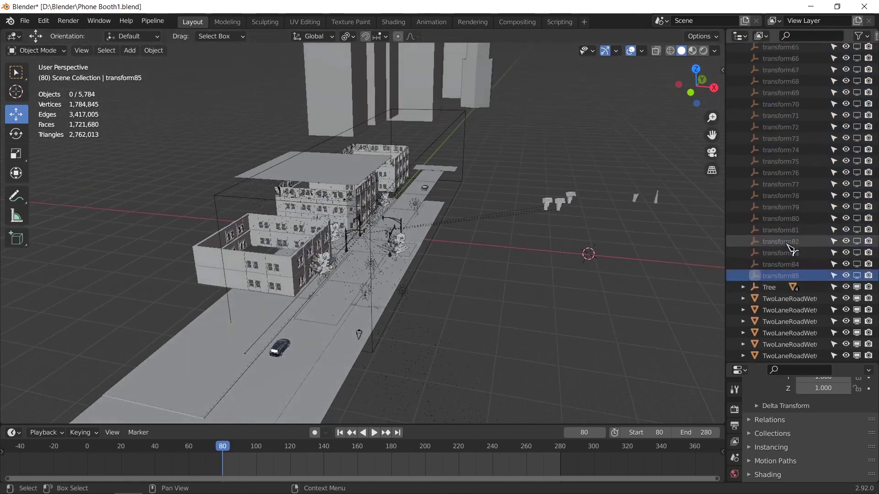
scroll(788, 247, up, 20)
scroll(791, 249, down, 2)
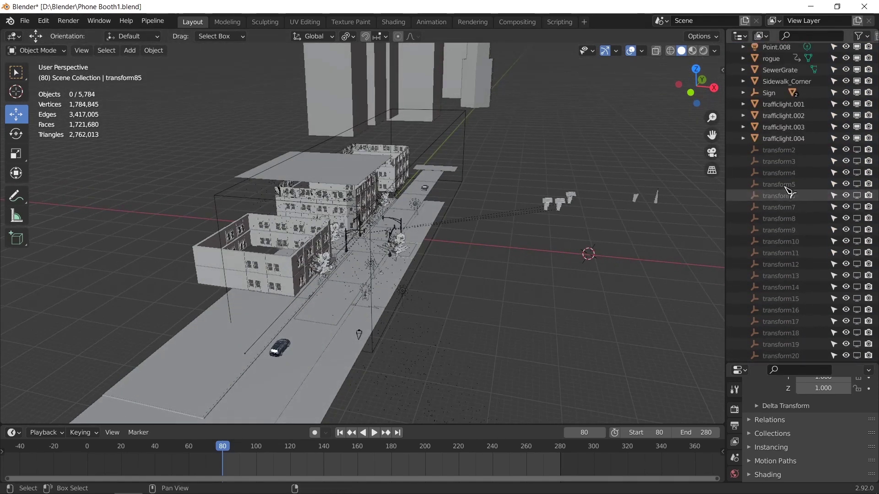
shift+click(785, 151)
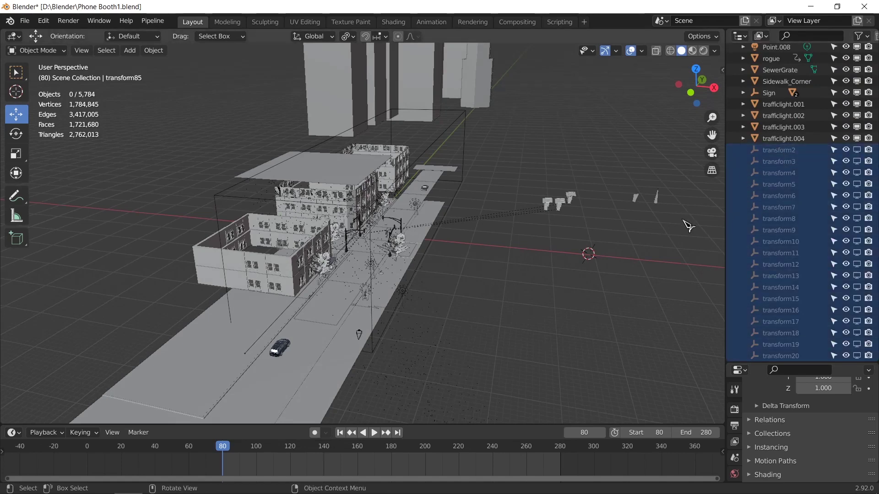
key(m)
key(m)
click(760, 198)
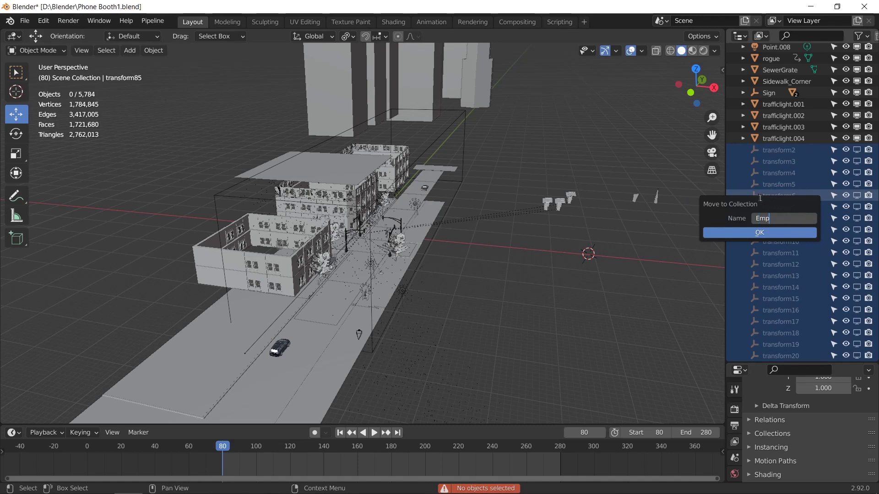
key(Return)
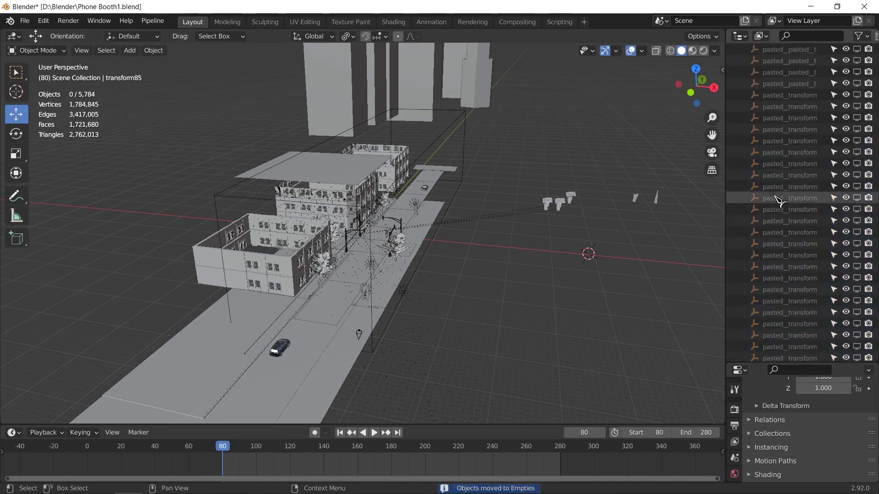
Step: Select all the hidden pasted transform empties below NewspaperBox in the outliner and move them to the Empties collection
scroll(791, 207, down, 5)
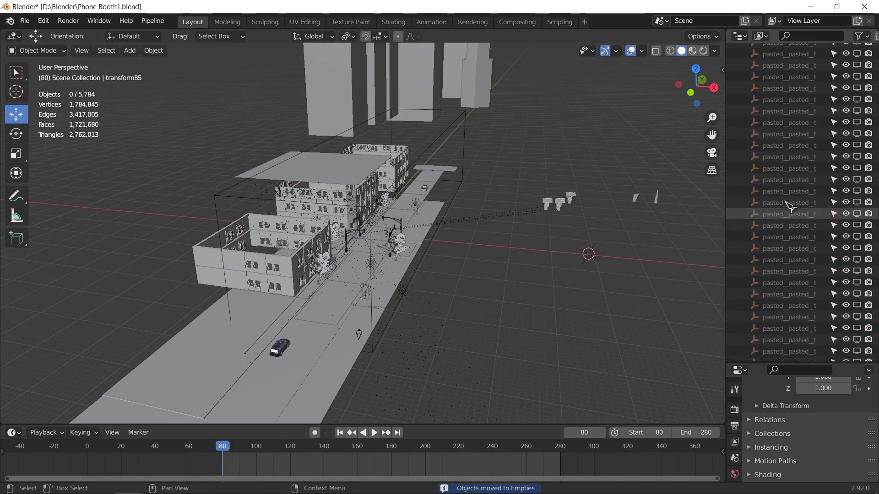
scroll(792, 207, down, 10)
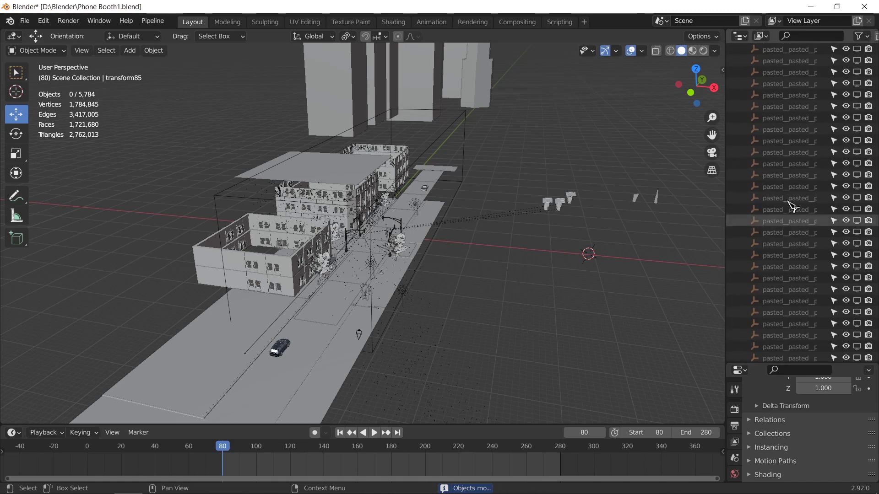
scroll(795, 206, down, 2)
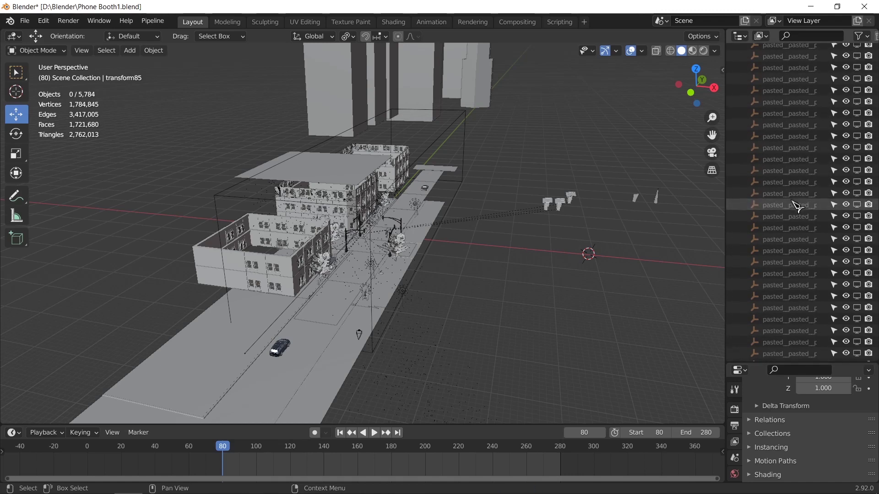
scroll(804, 213, down, 10)
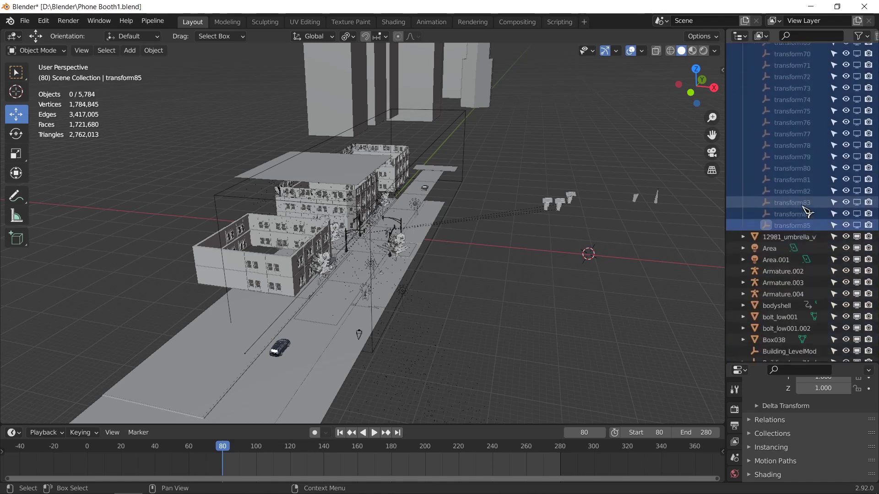
scroll(806, 212, down, 15)
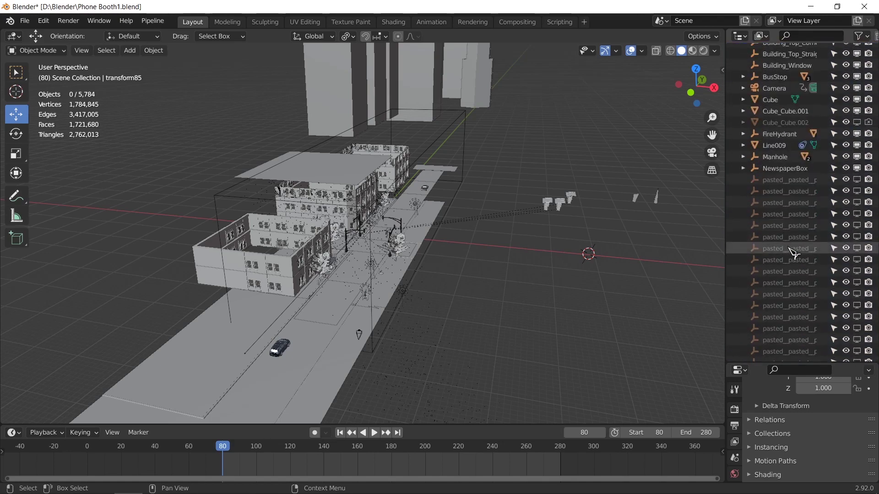
click(781, 182)
scroll(790, 240, down, 5)
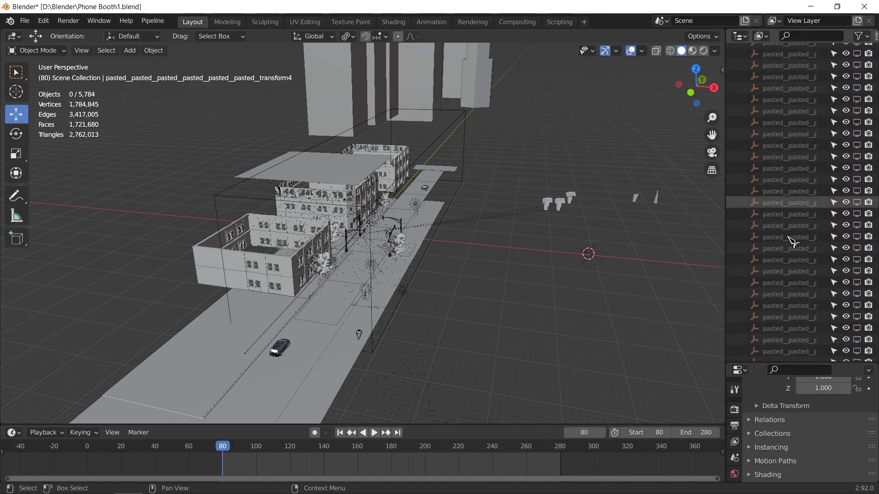
scroll(792, 242, down, 8)
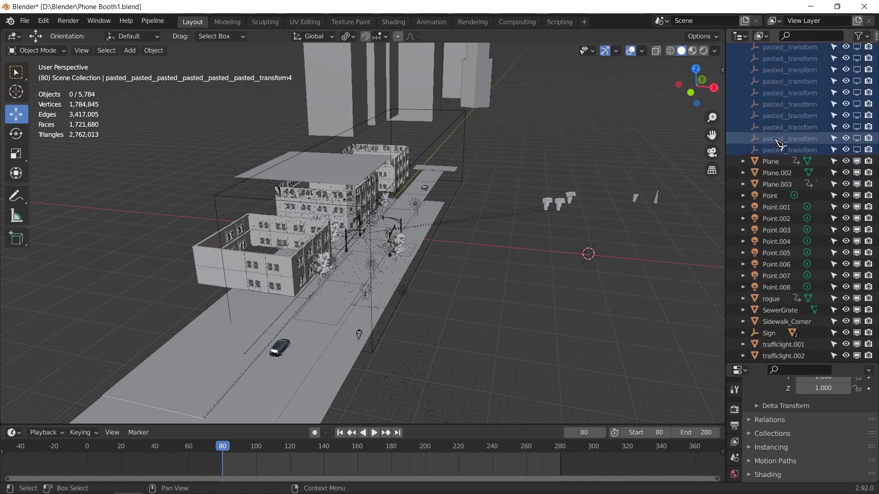
key(m)
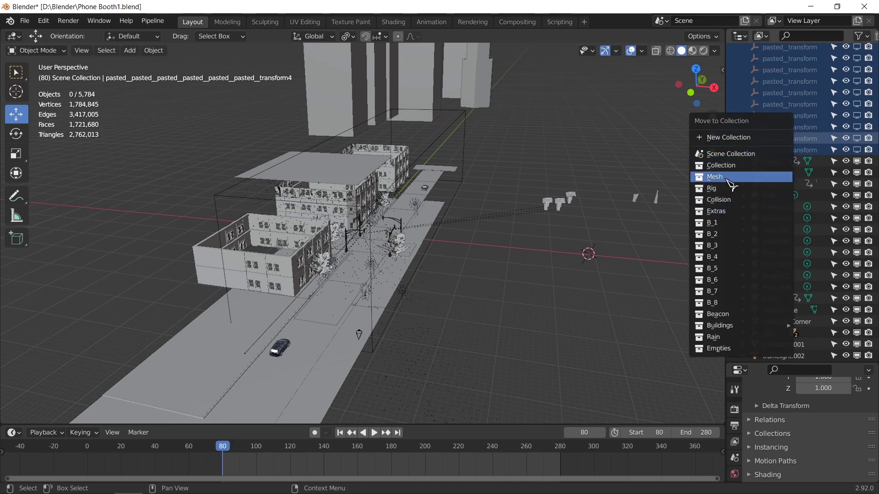
click(721, 349)
Step: Collapse the Empties collection in the outliner
scroll(815, 169, up, 15)
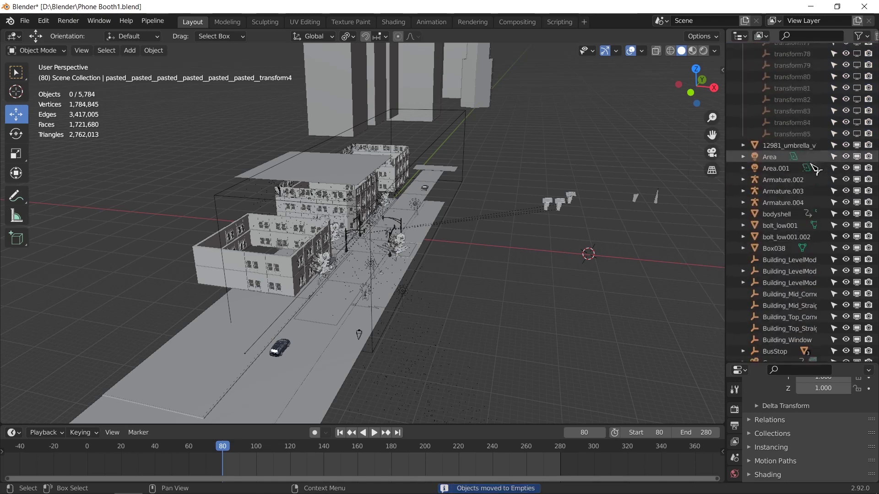
key(a)
scroll(814, 170, up, 5)
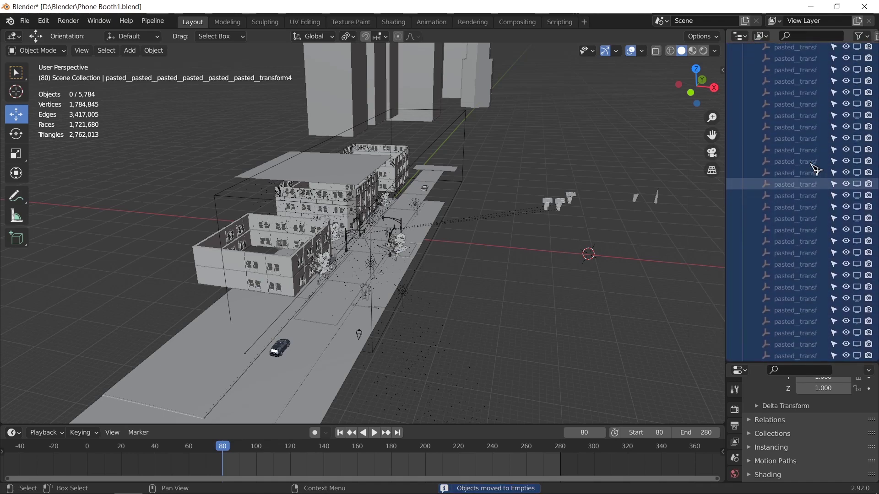
scroll(815, 169, up, 5)
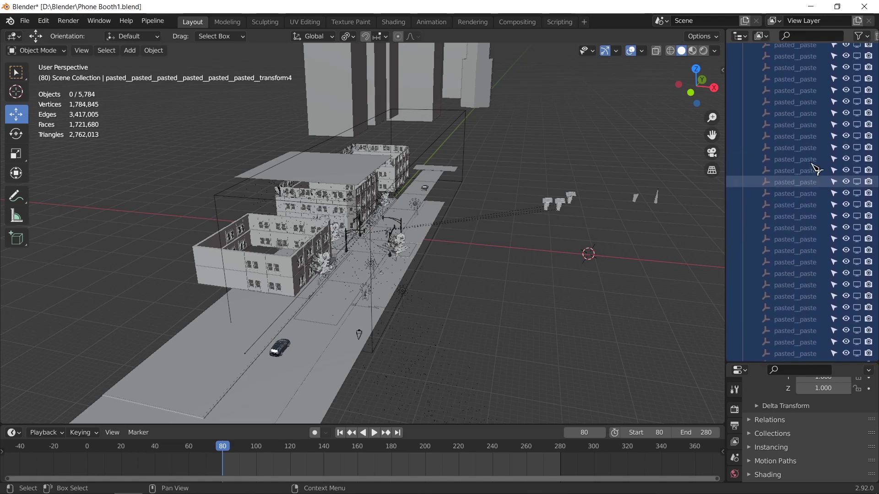
scroll(818, 169, up, 5)
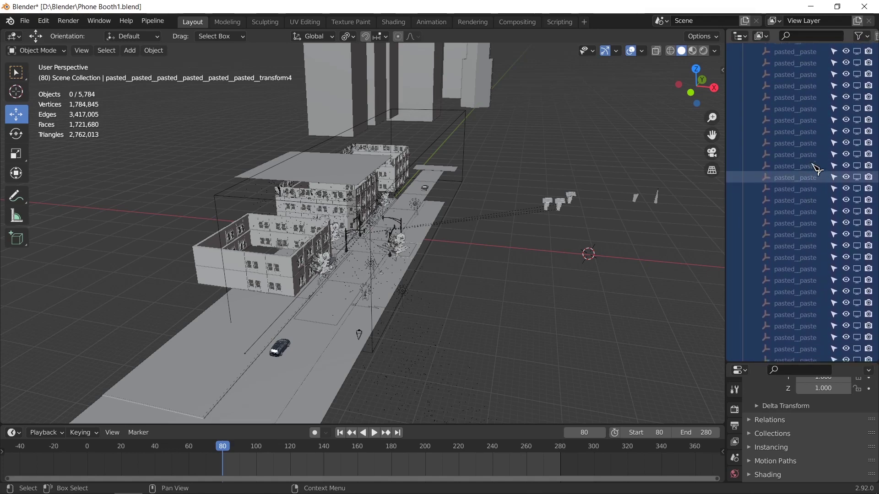
scroll(817, 169, up, 3)
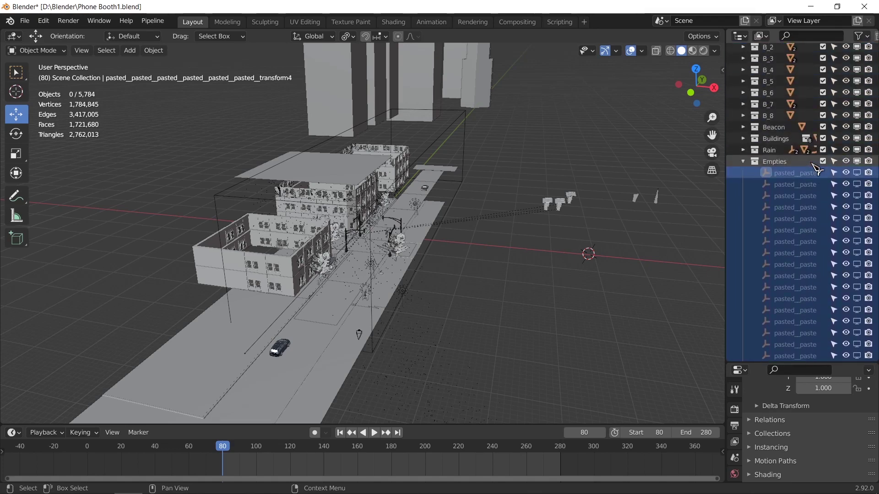
click(743, 161)
Step: Select the loose objects from Windshield up to 12981_umbrella and move them to a new collection named Main Scene
scroll(778, 211, down, 20)
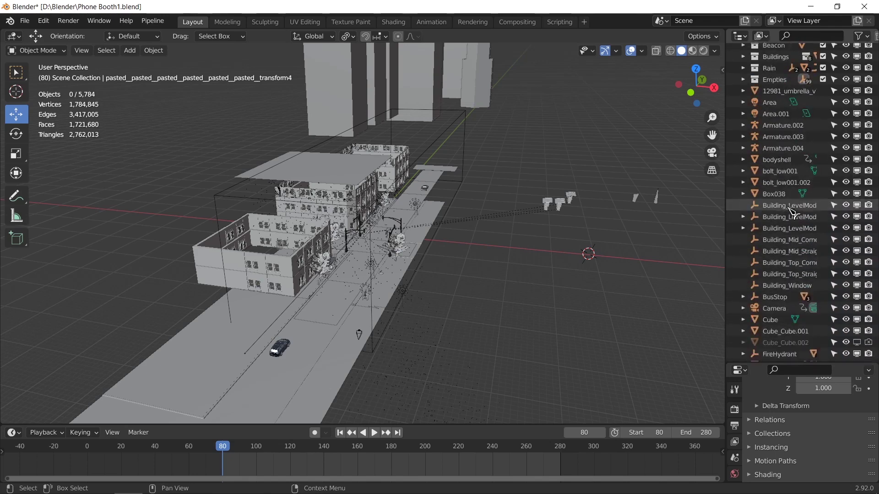
click(783, 351)
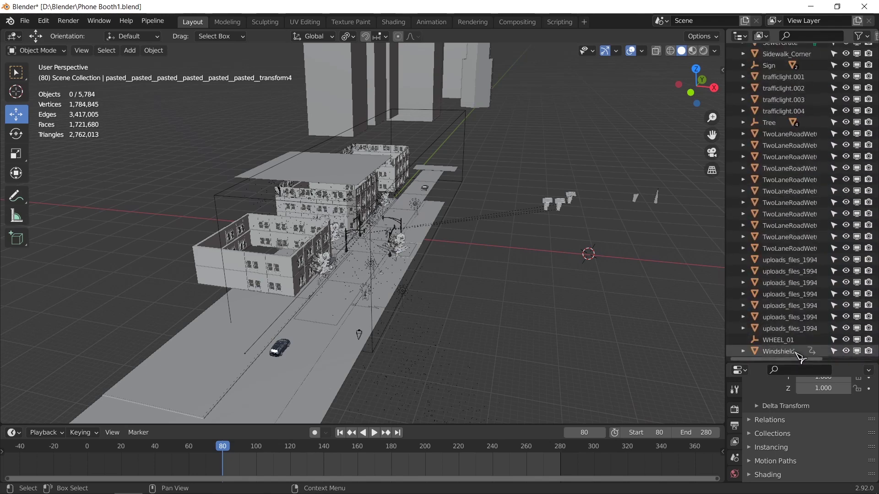
scroll(808, 300, up, 10)
scroll(808, 302, up, 10)
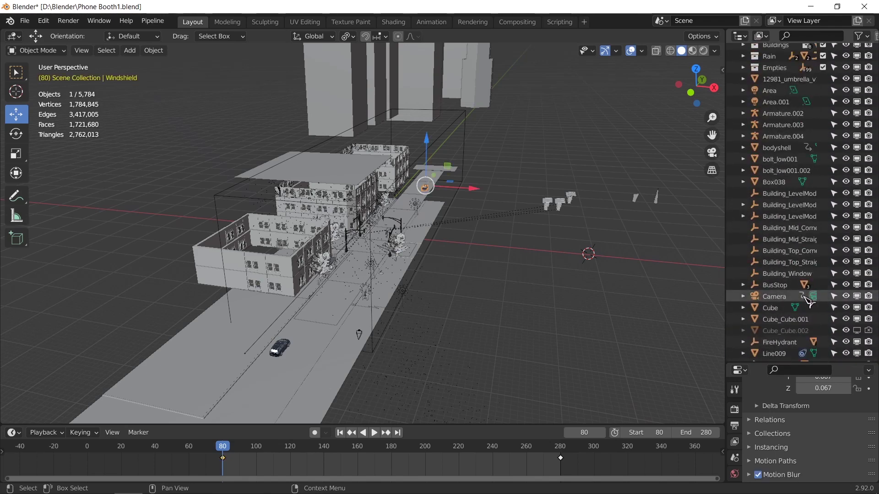
shift+click(780, 154)
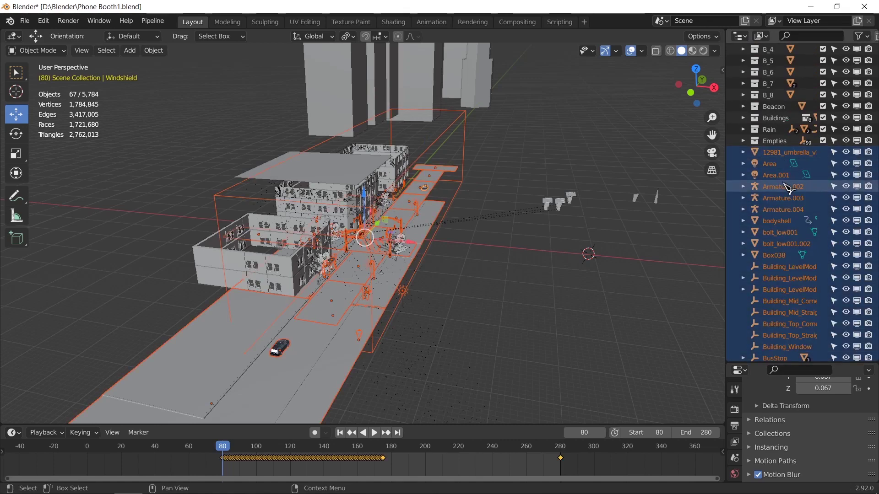
key(m)
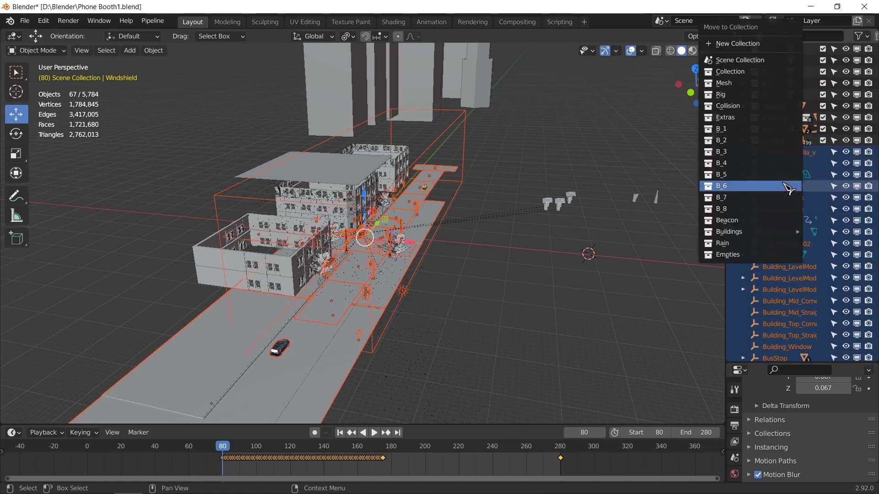
click(737, 44)
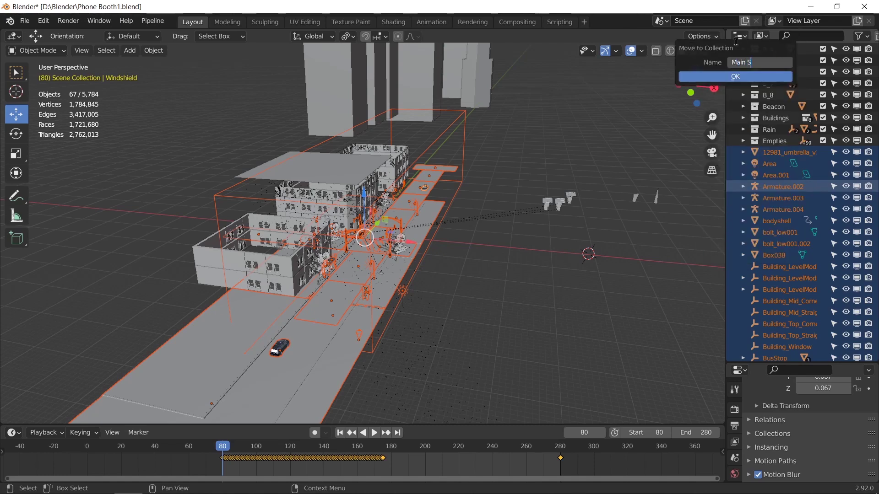
key(Return)
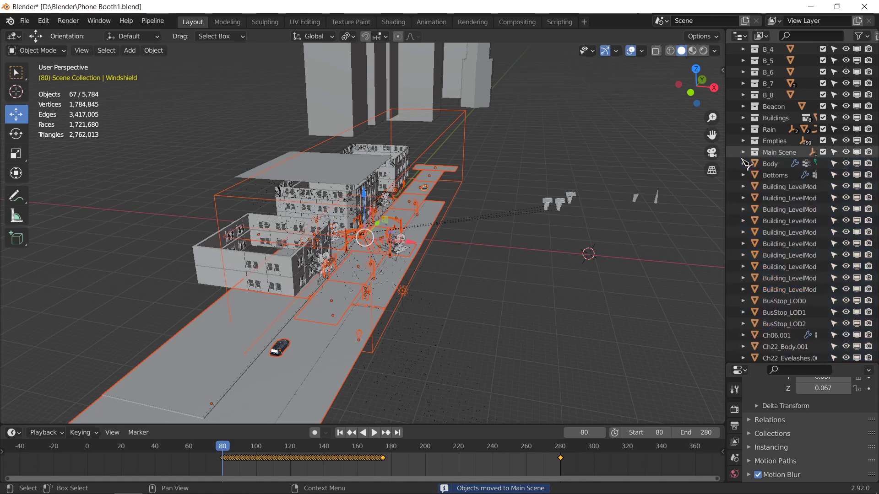
click(770, 164)
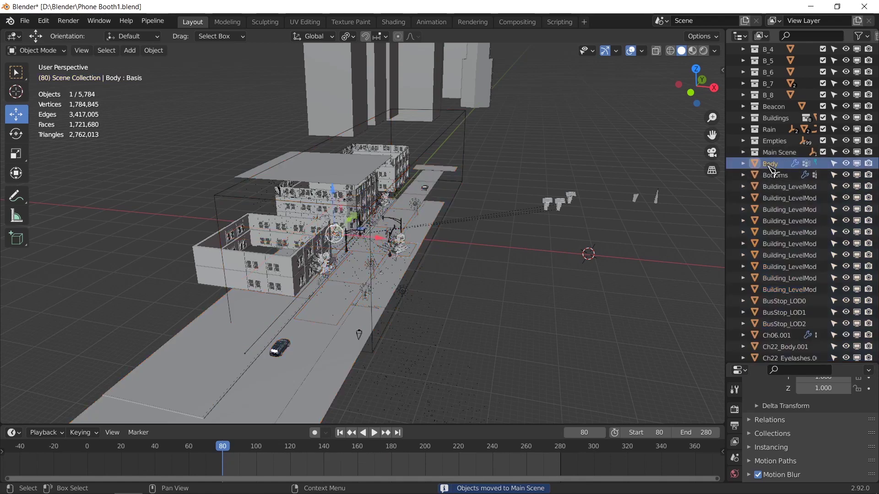
scroll(795, 202, down, 10)
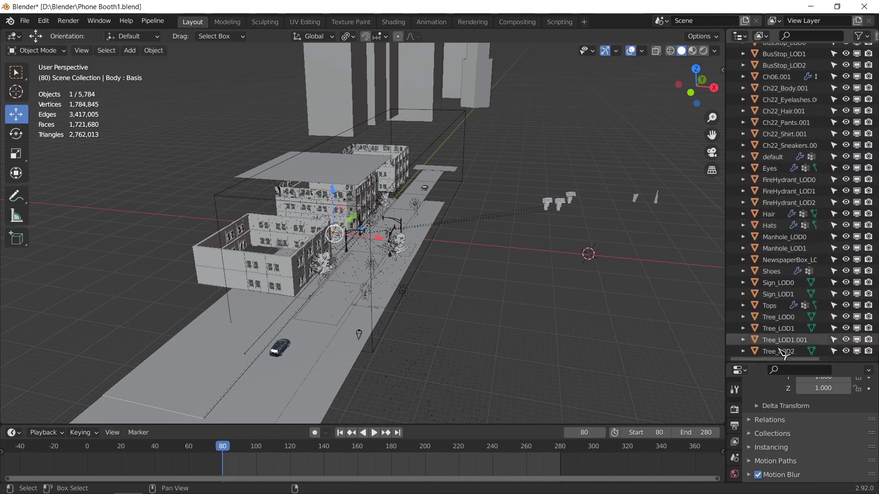
shift+click(784, 352)
right_click(786, 259)
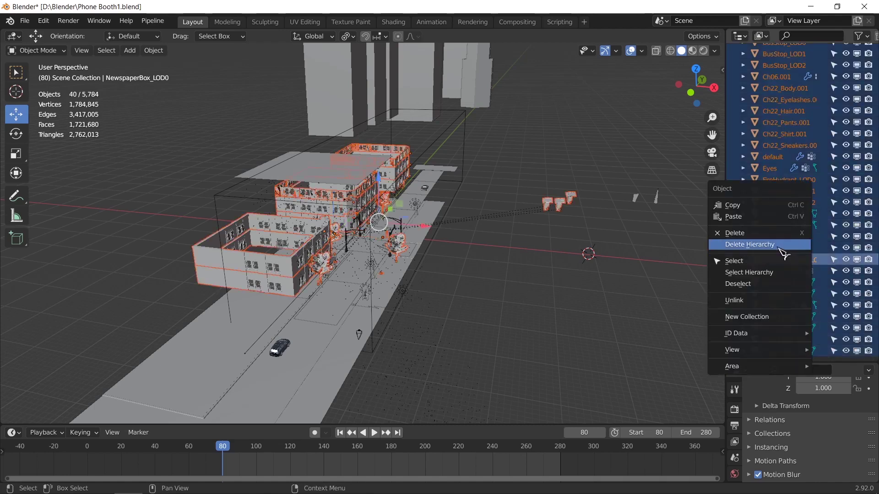
click(778, 283)
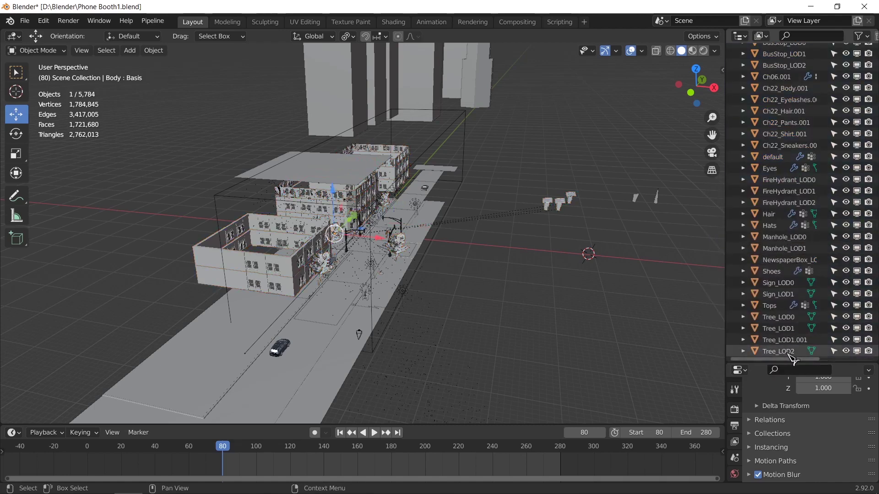
Step: Select the remaining loose objects from Tree_LOD2 up to Body and move them to the Main Scene collection
click(787, 352)
scroll(803, 307, up, 10)
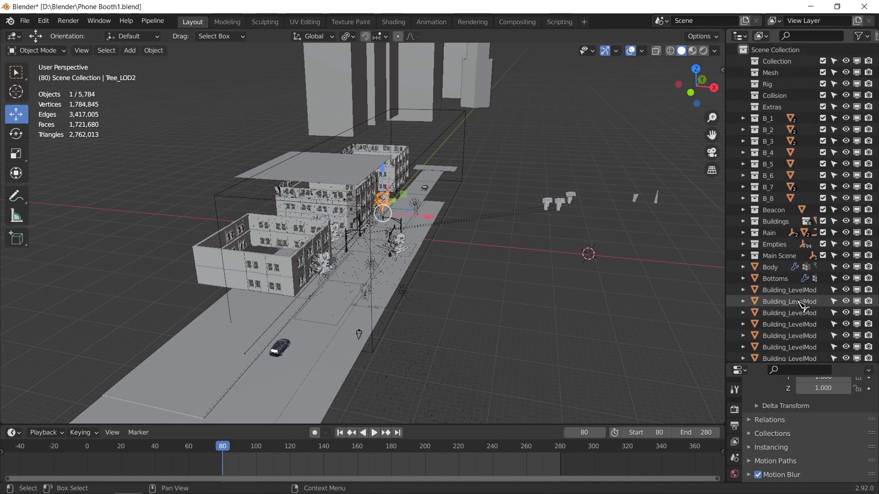
shift+click(769, 269)
key(m)
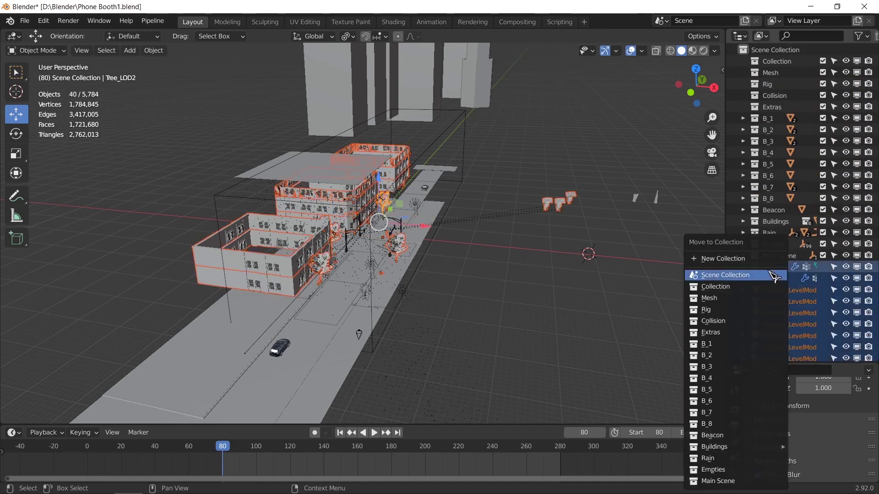
click(738, 481)
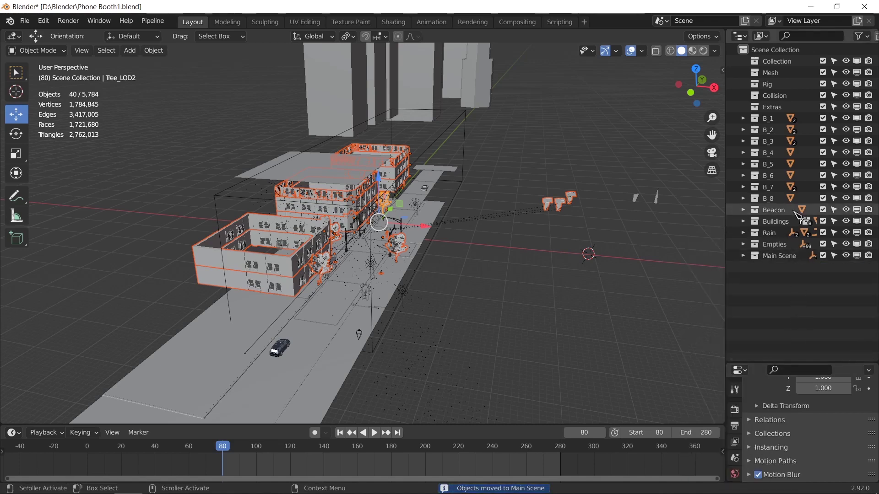
Step: Hide and reshow collections B_1 and B_2 in turn to check which objects they hold, and deselect everything
click(857, 118)
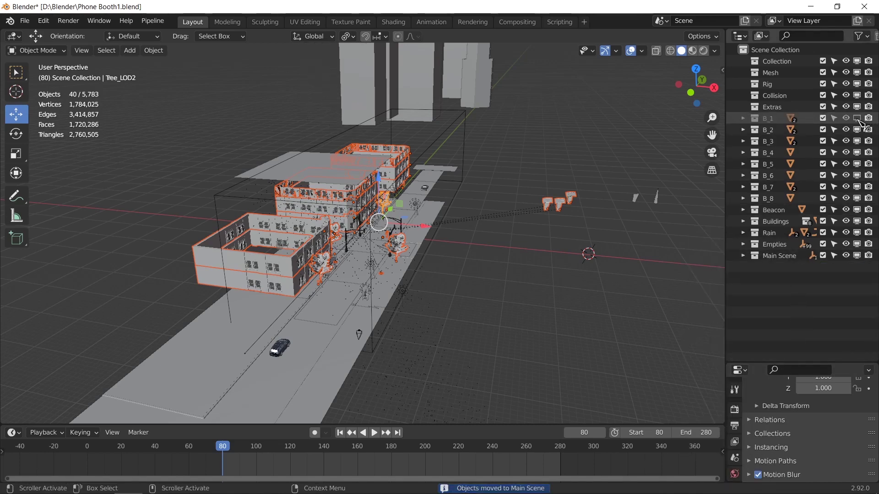
click(857, 118)
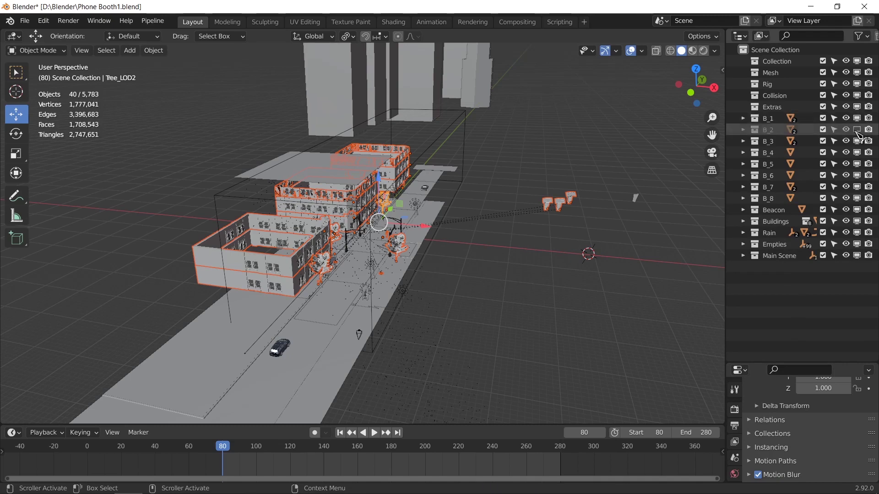
click(659, 216)
Step: Select the six stray objects standing apart from the street and move them to a new collection named Archive
middle_drag(659, 216, 516, 243)
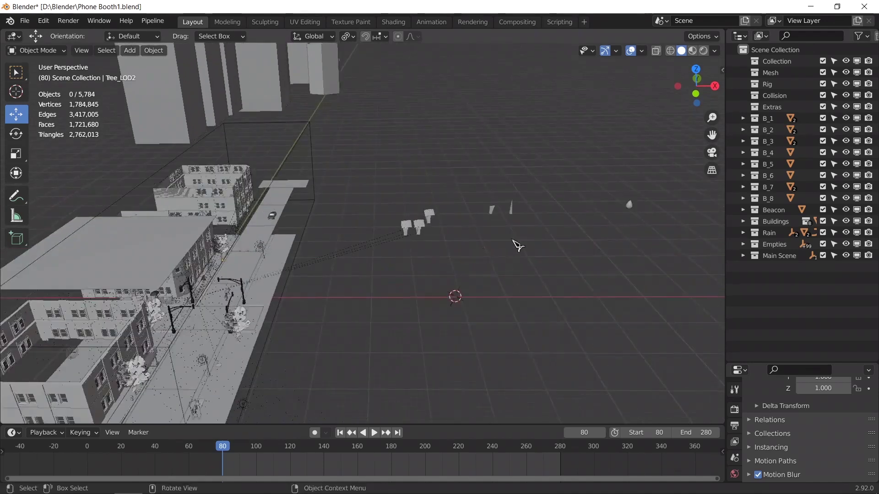
scroll(508, 243, up, 2)
drag(319, 158, 619, 285)
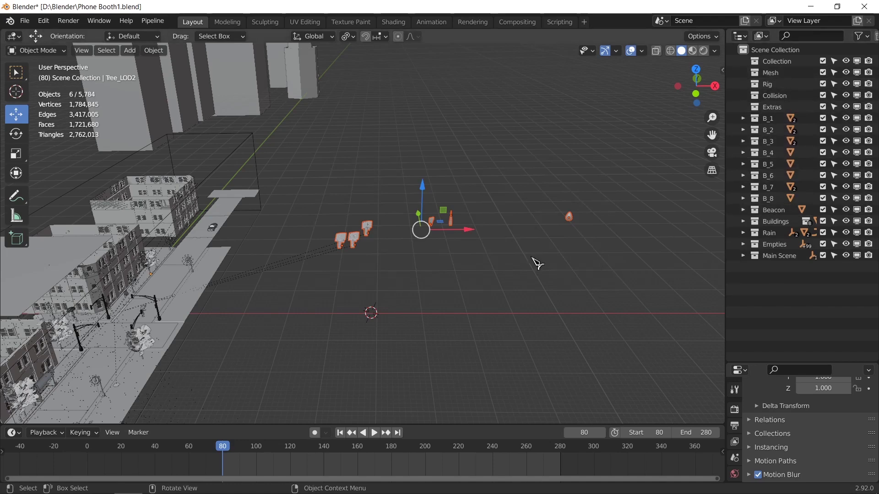
key(m)
click(487, 44)
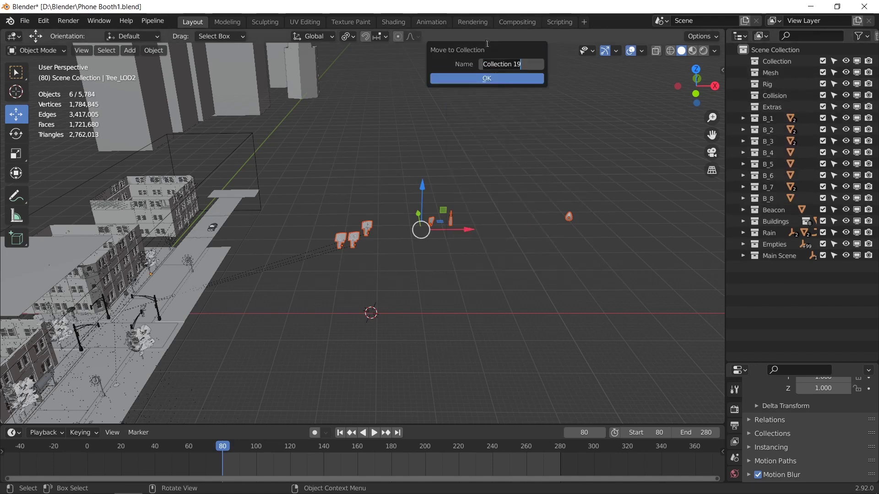
text(Archive)
key(Return)
key(Return)
Step: Hide and reshow the Archive collection in the viewport to check which objects it holds
click(744, 268)
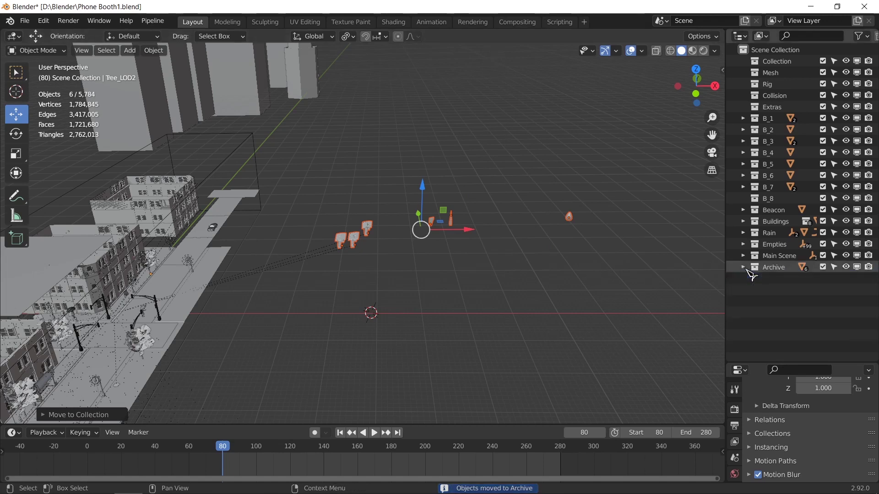
click(857, 268)
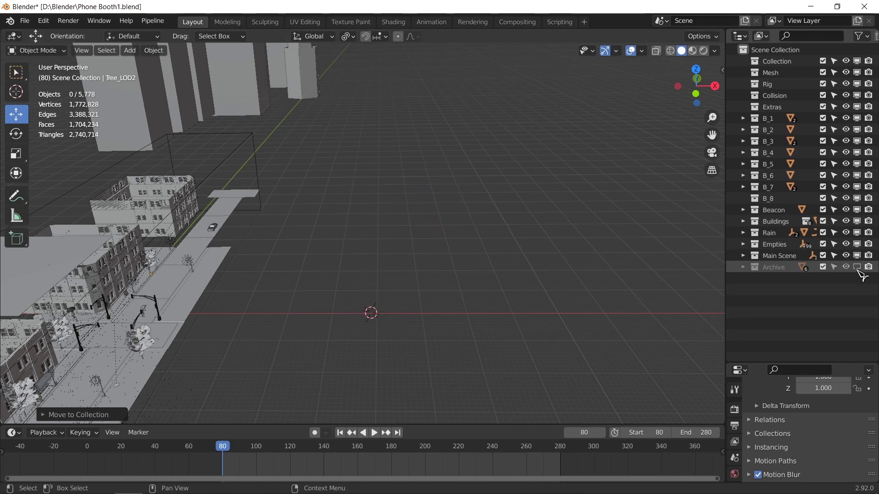
click(857, 268)
click(857, 268)
click(857, 268)
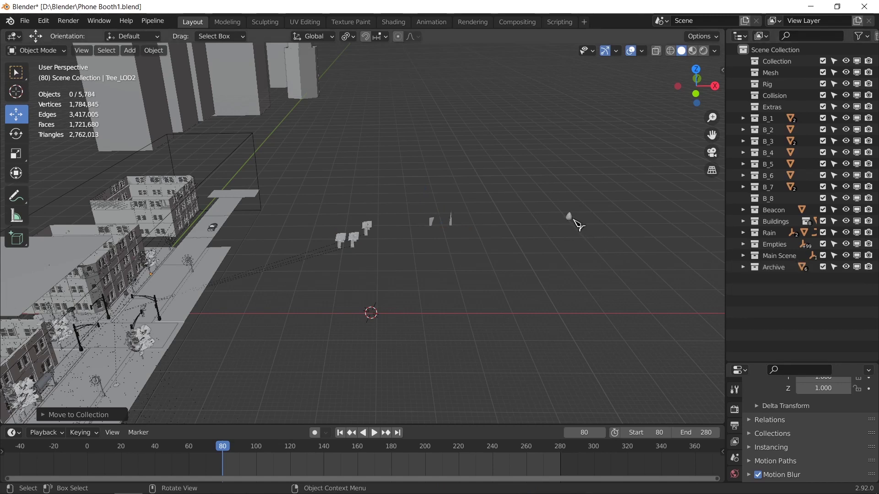
Step: Toggle the Archive collection in the viewport to check its objects and leave it disabled there
click(857, 269)
click(857, 267)
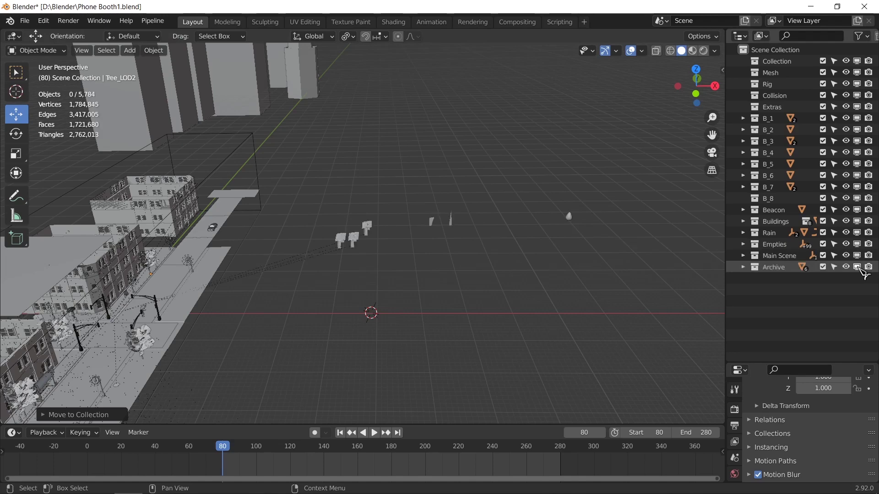
click(857, 267)
click(857, 267)
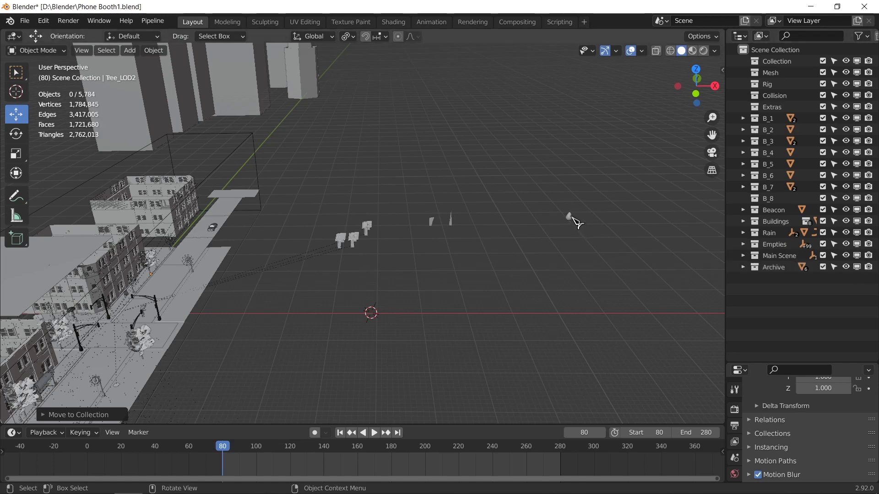
click(857, 268)
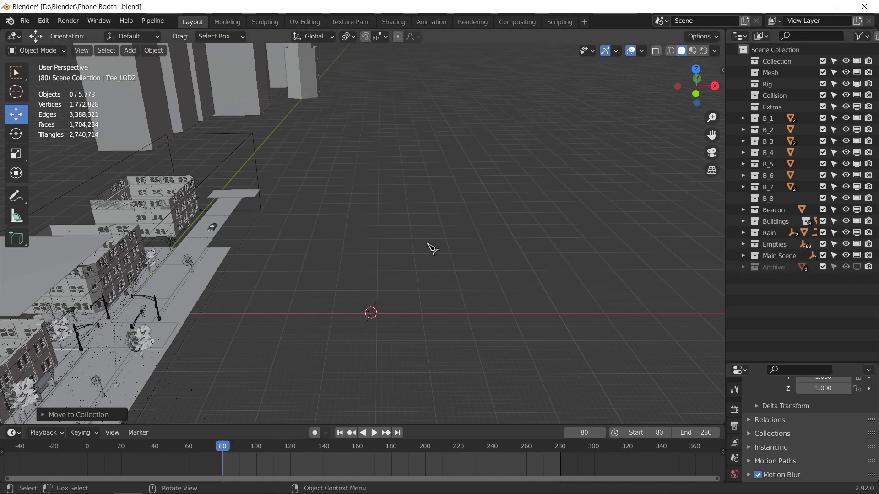
Step: Disable the Empties collection in the viewport
middle_drag(432, 249, 255, 320)
click(256, 323)
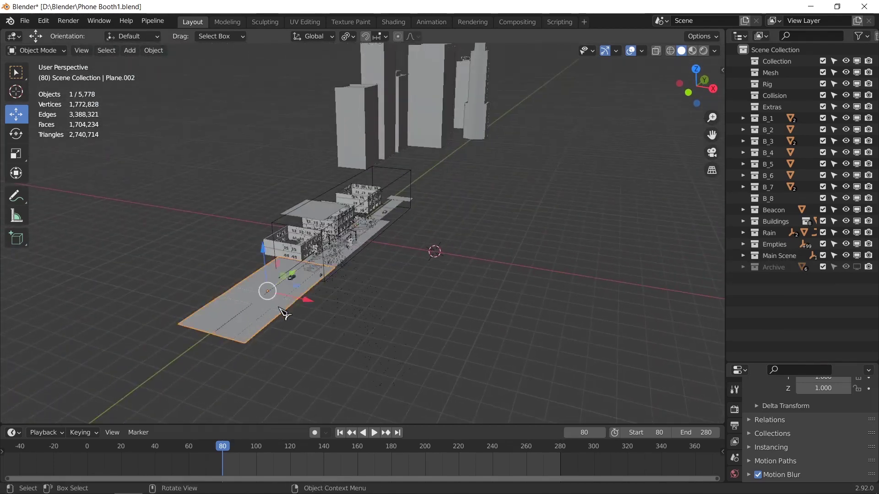
scroll(284, 314, up, 4)
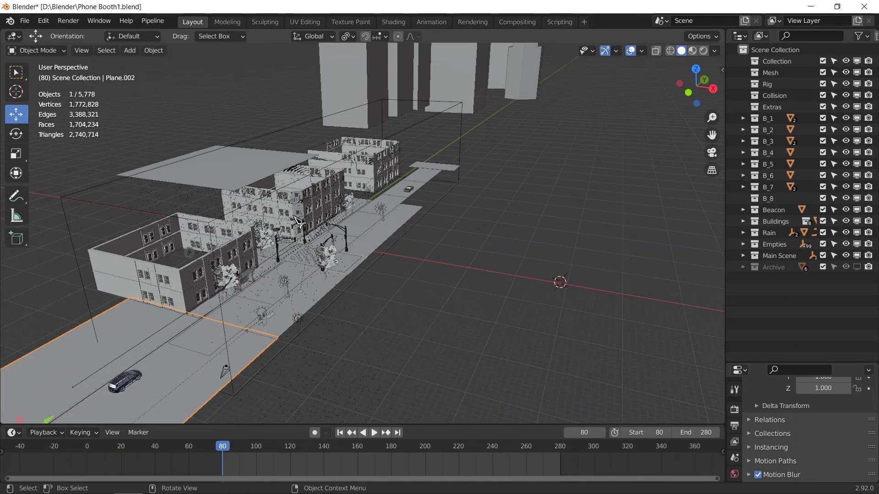
middle_drag(298, 223, 310, 212)
click(779, 256)
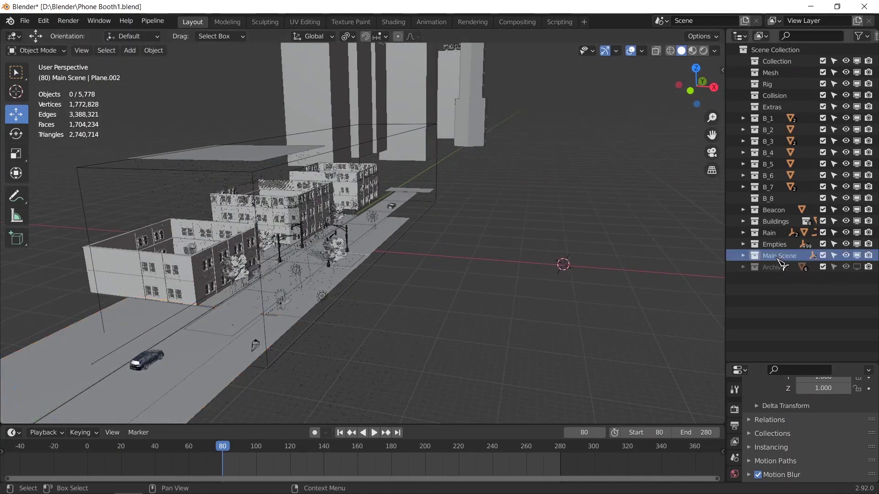
click(858, 245)
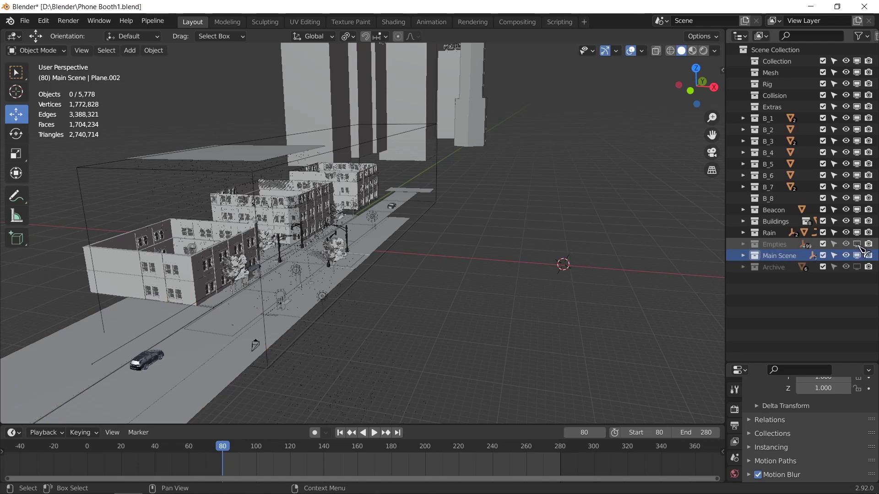
Step: Hide and reshow the Buildings collection and its nested B_1 collection to check which objects they hold
click(858, 222)
click(858, 222)
click(744, 222)
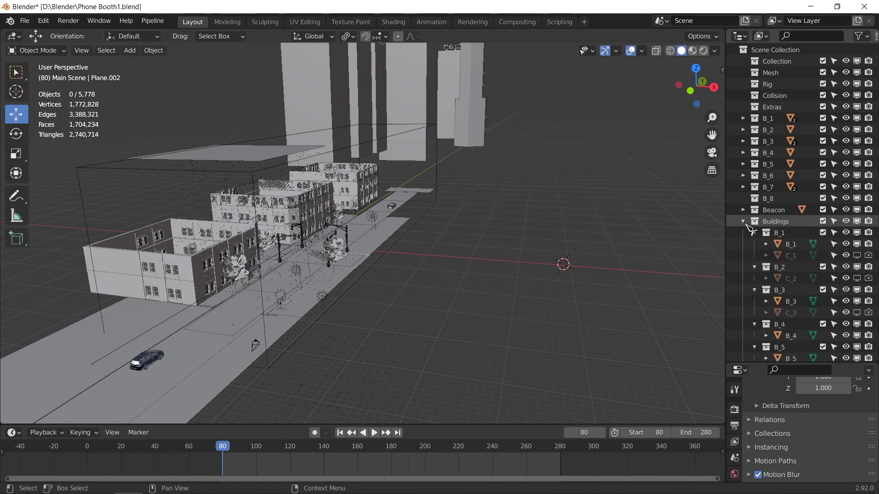
click(743, 222)
click(743, 221)
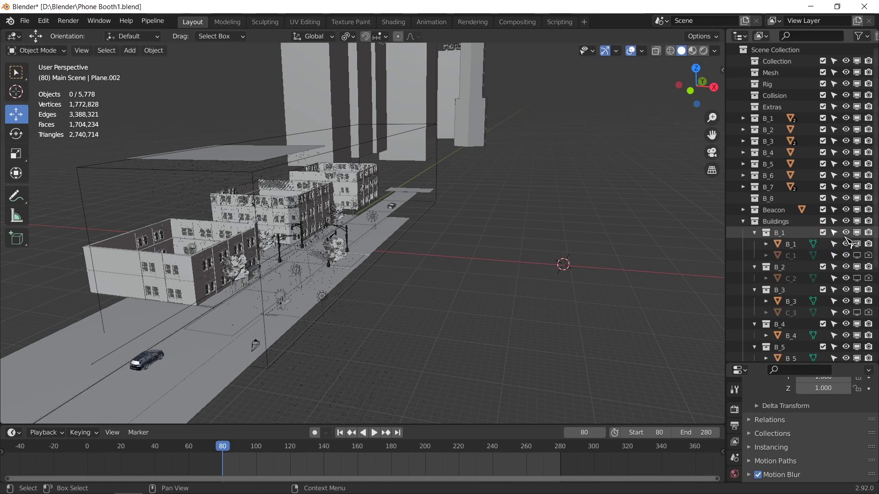
click(858, 232)
click(857, 233)
click(857, 234)
click(856, 233)
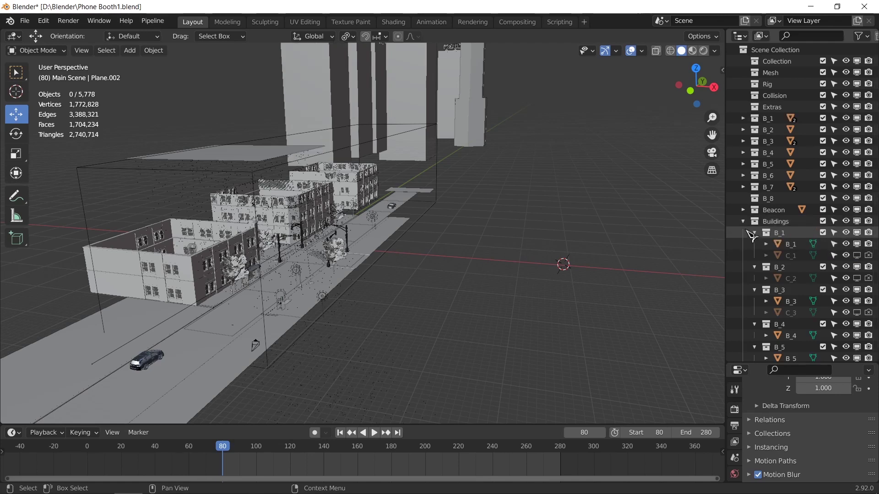
Step: Collapse Buildings and toggle the whole collection's visibility off and on again to examine its effect on the scene
click(744, 221)
click(858, 223)
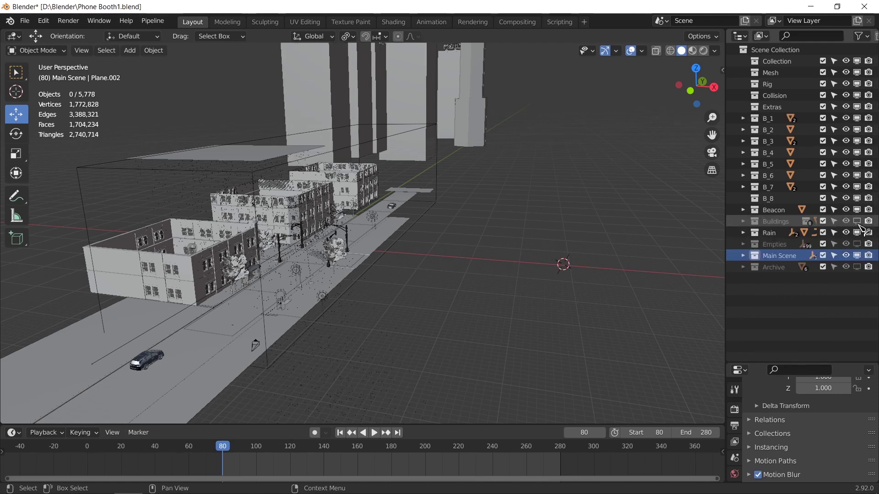
click(857, 222)
click(846, 222)
click(846, 222)
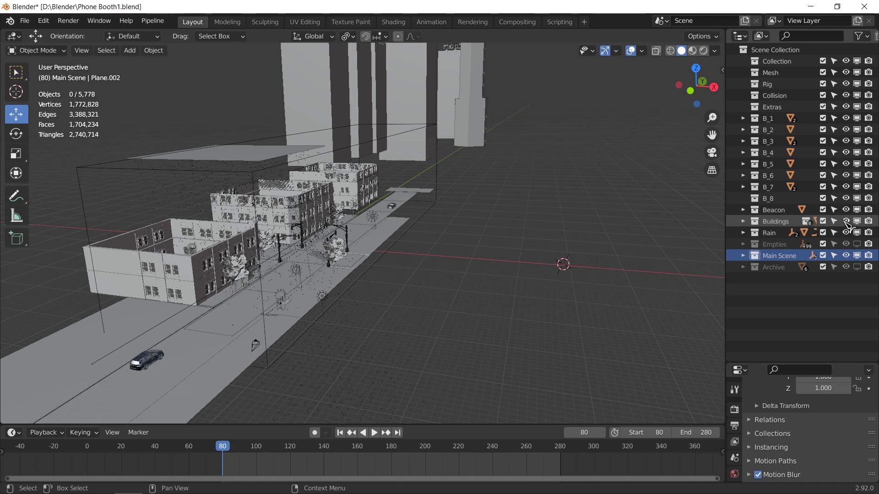
Step: Expand Buildings, hide its nested B_1 collection in the viewport, and collapse the nested collections B_1 through B_7
click(744, 222)
click(857, 232)
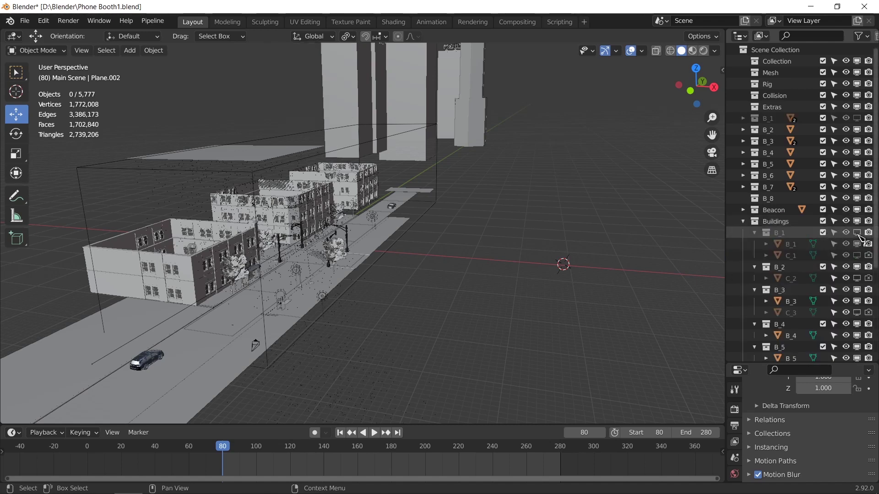
click(754, 233)
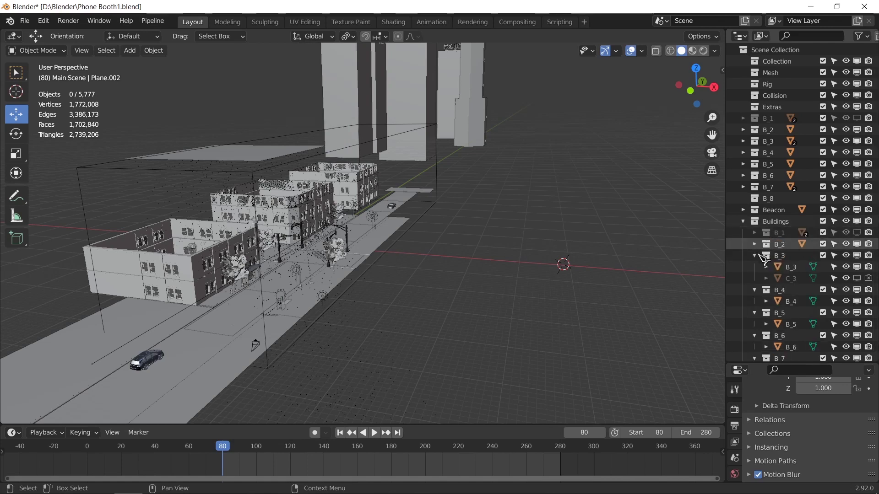
click(756, 255)
click(755, 267)
click(755, 278)
click(755, 290)
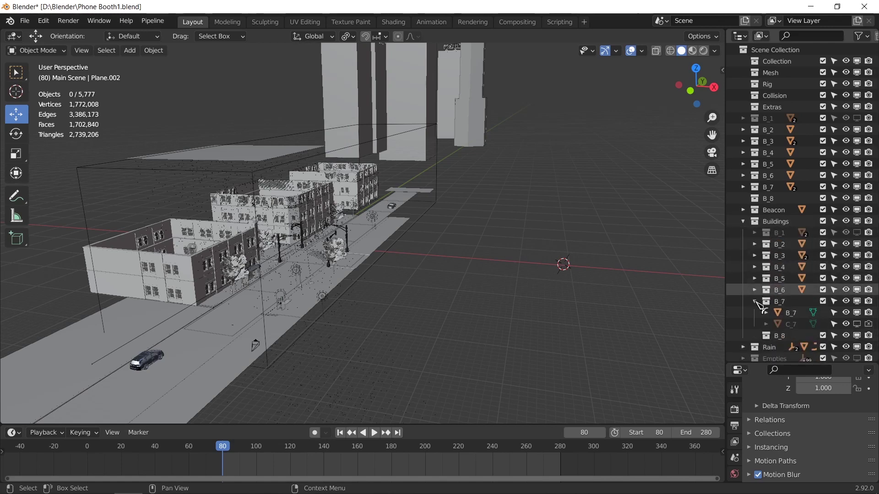
click(755, 301)
Step: Reshow the nested B_1 collection, check nested B_2 against its top-level duplicate by hiding and reshowing it, and collapse Buildings
click(858, 233)
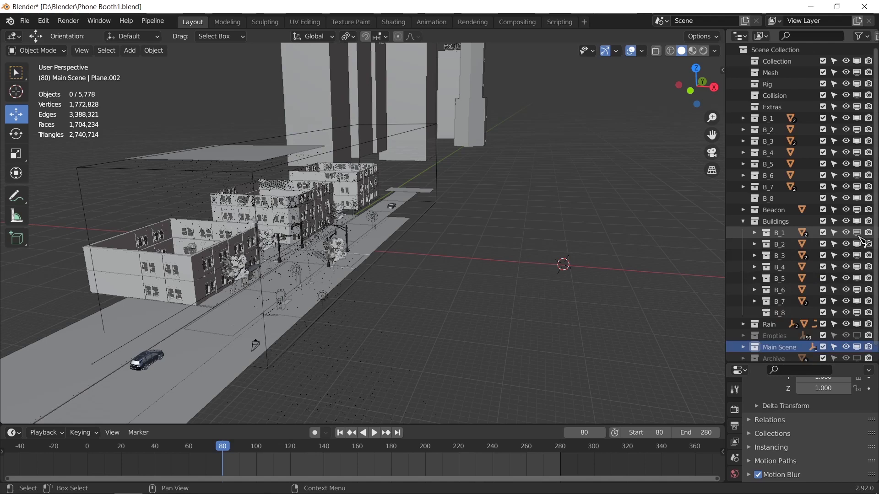
click(857, 244)
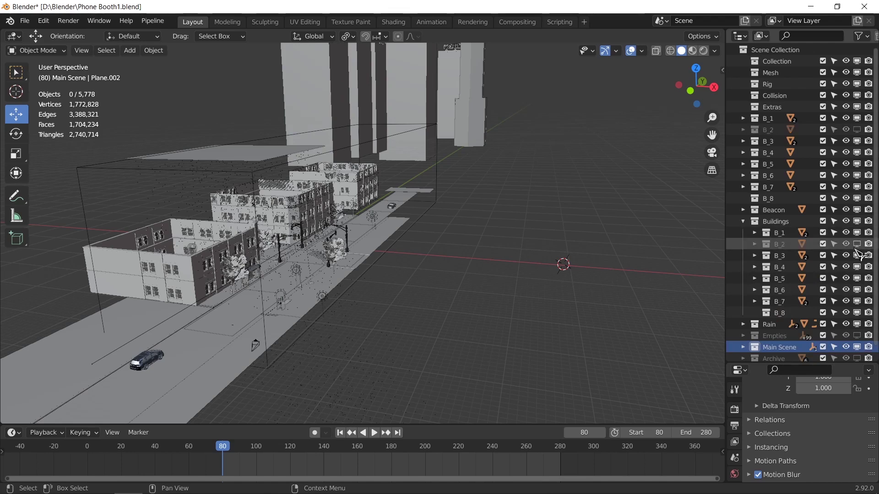
click(856, 247)
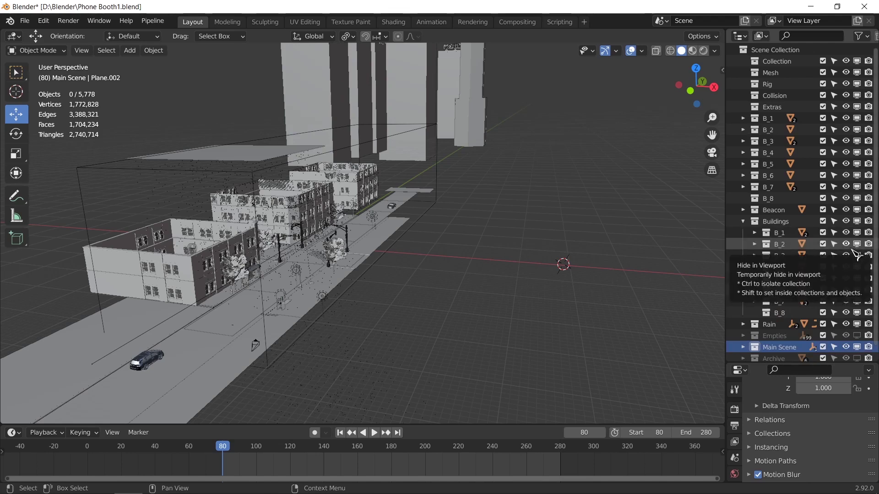
click(743, 221)
Step: Try to move the top-level collections B_1 through B_8 into another collection
click(764, 118)
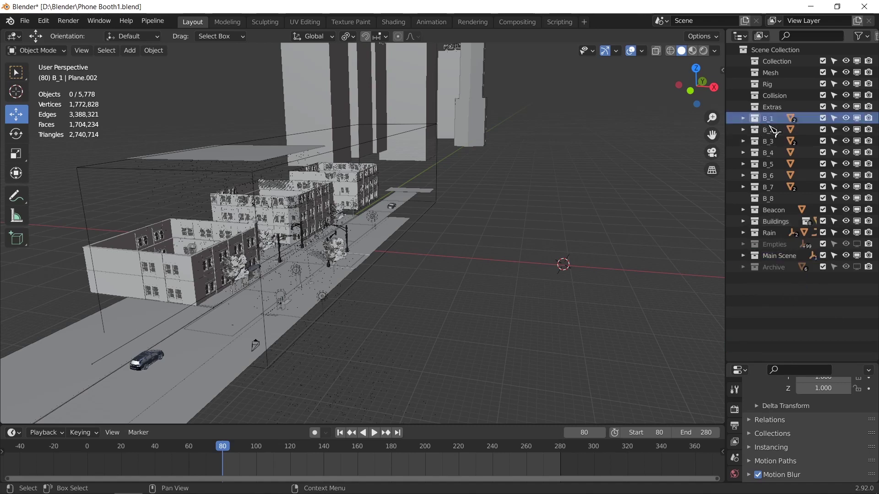
shift+click(781, 200)
key(m)
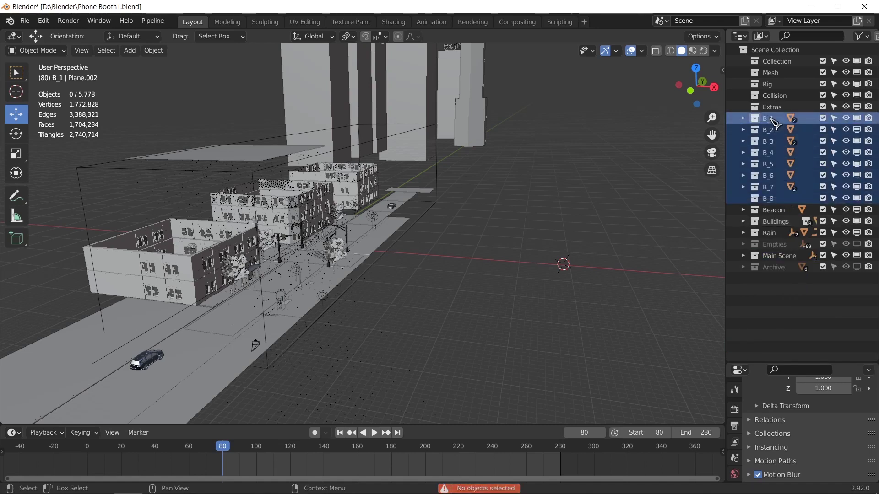
key(m)
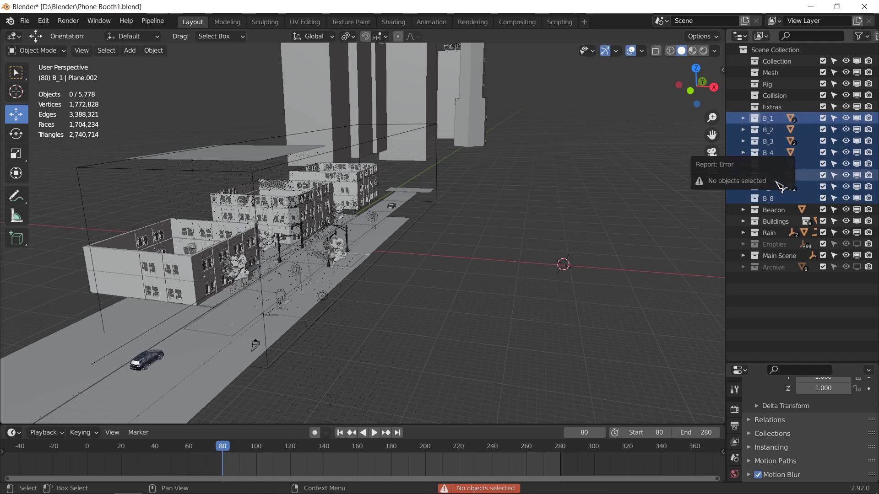
Step: Inspect the contents of the top-level B_1 collection down to its object's mesh data, and collapse the outliner again
click(744, 119)
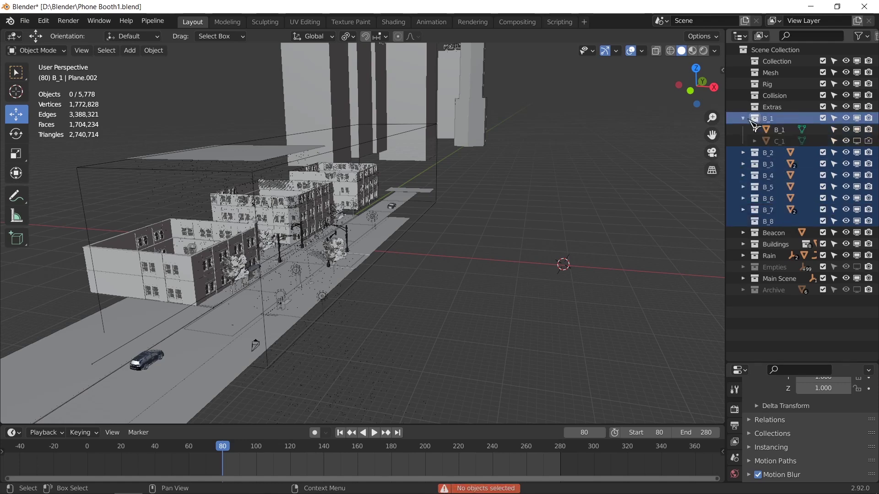
click(755, 130)
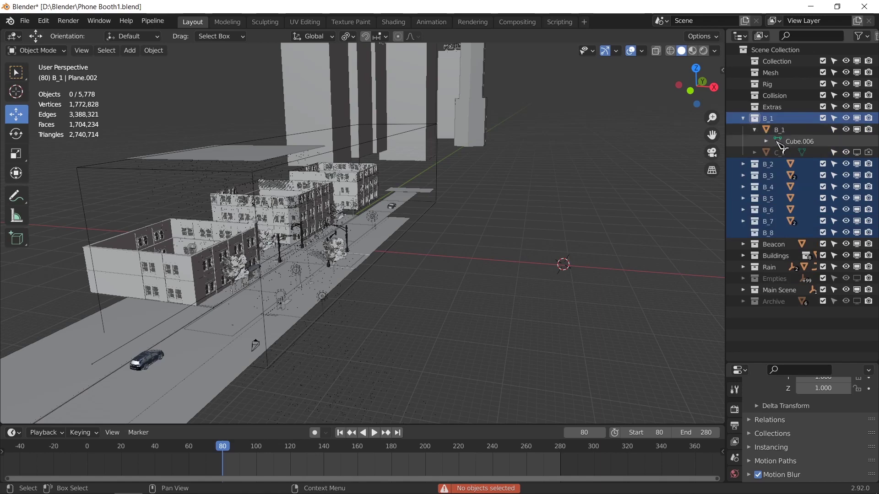
click(764, 139)
key(shift+a)
Step: Delete the duplicate top-level collections B_1 through B_8 from the outliner
click(771, 122)
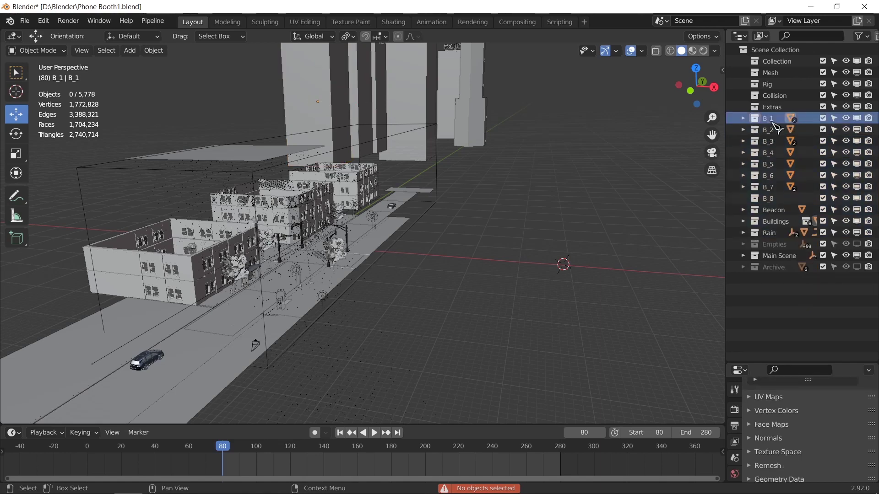
shift+click(782, 201)
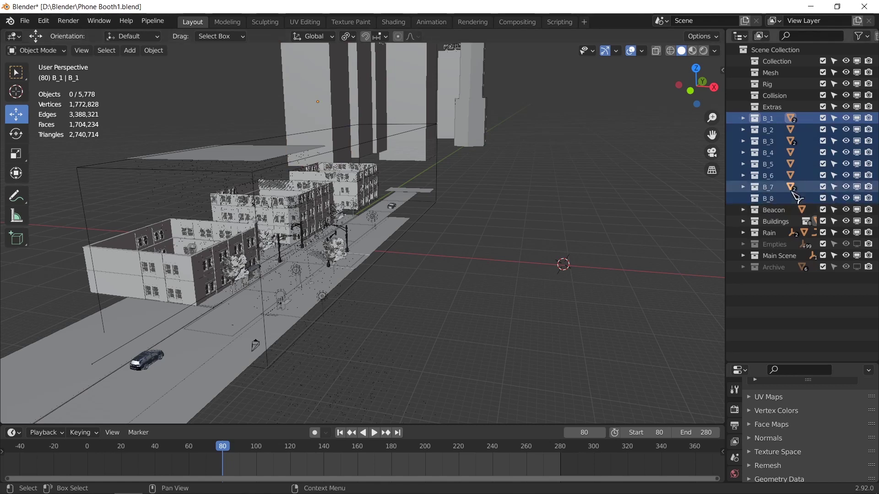
key(Delete)
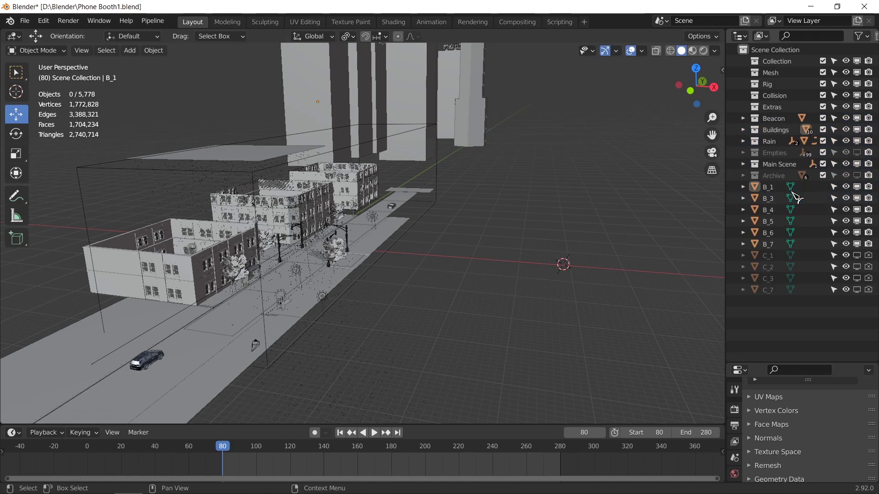
middle_drag(694, 224, 774, 204)
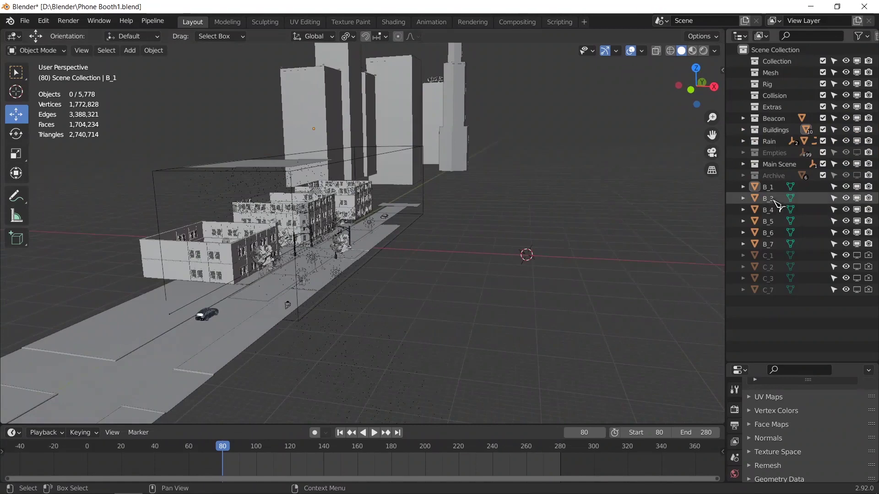
Step: Save the scene as a new incremented copy named Phone Booth2.blend
click(25, 21)
click(69, 110)
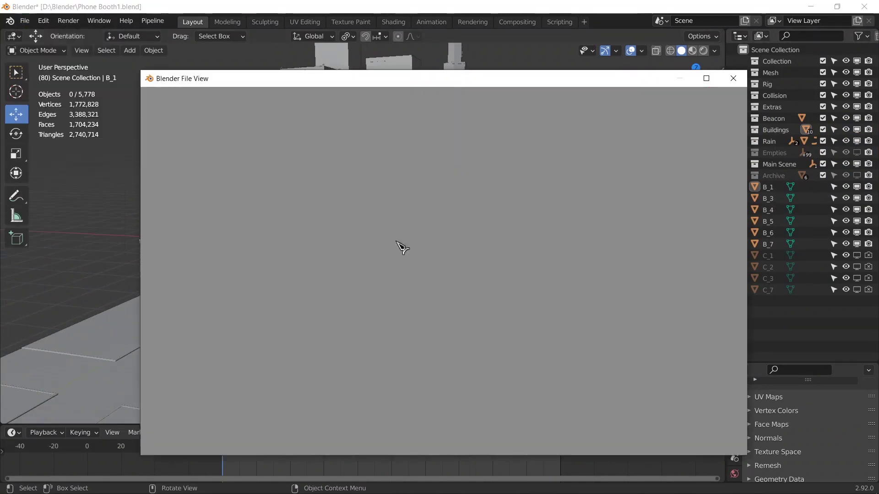
click(579, 444)
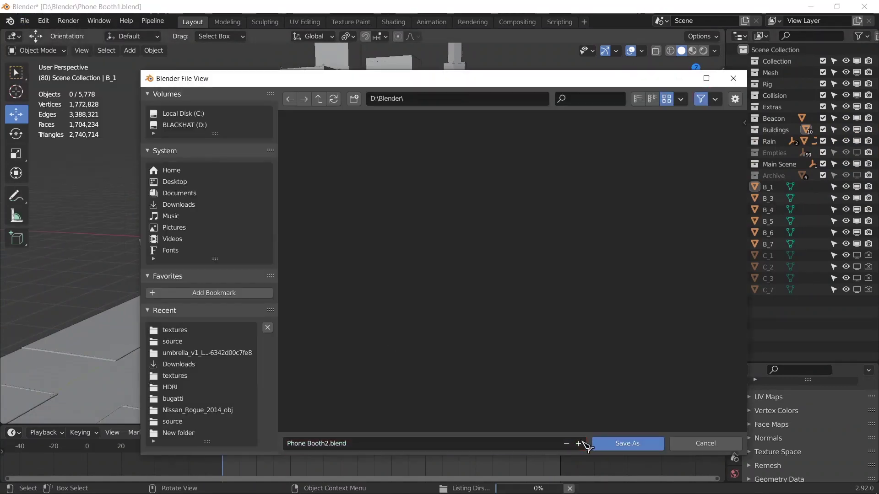
click(619, 445)
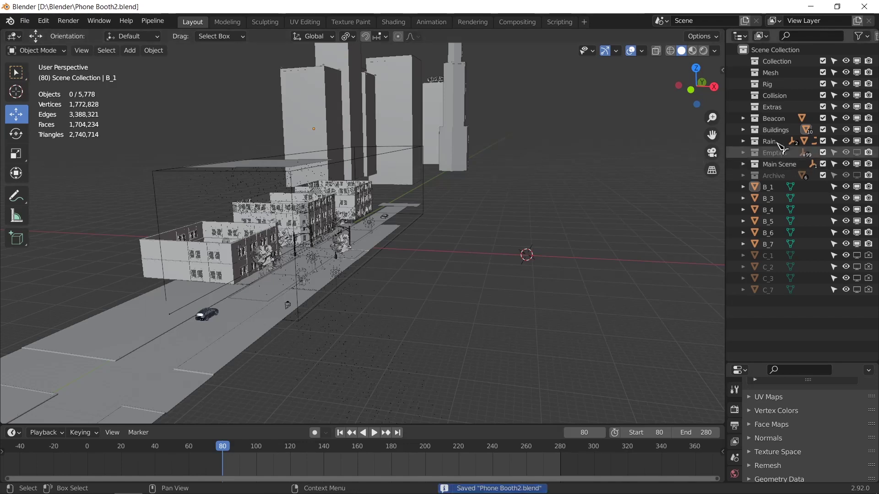
Step: Hide and reshow the Beacon collection in the viewport to check which objects it holds
click(856, 120)
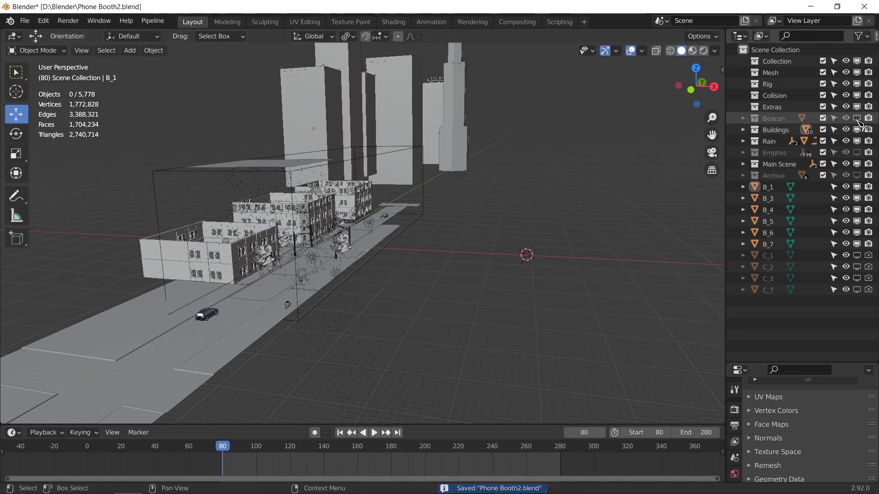
click(855, 119)
click(856, 120)
click(855, 120)
Step: Expand the Beacon collection, enable its Cube.004 object in the viewport, and expand the object to show its mesh data
click(785, 120)
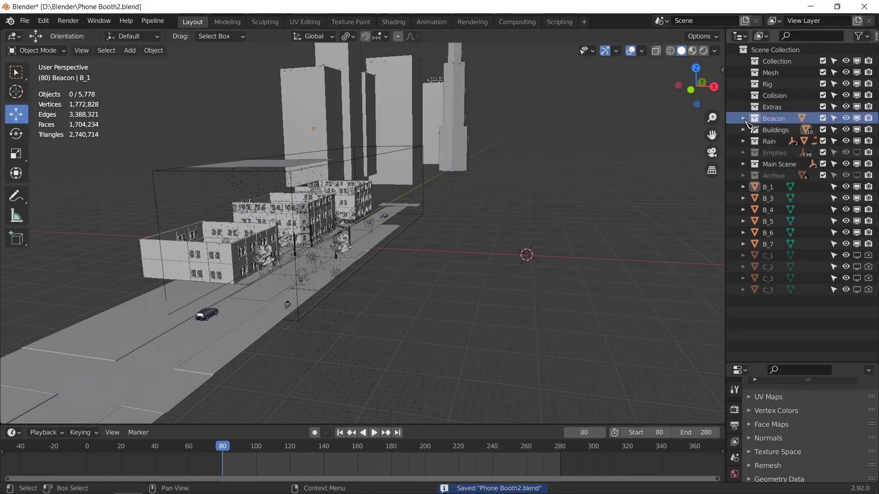
key(KP_Add)
click(783, 132)
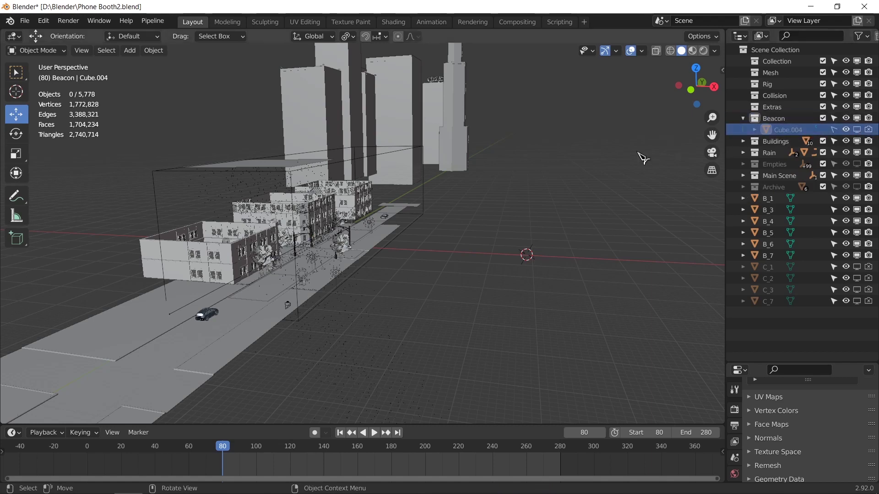
click(868, 130)
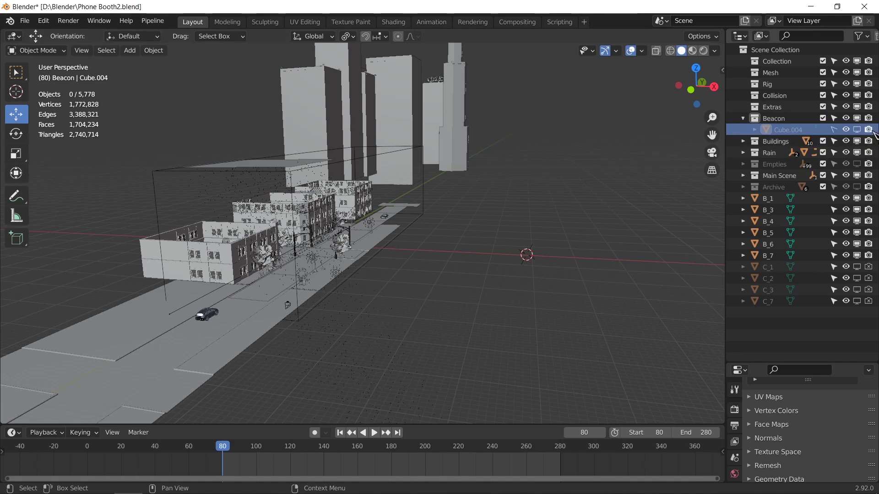
click(857, 130)
click(755, 130)
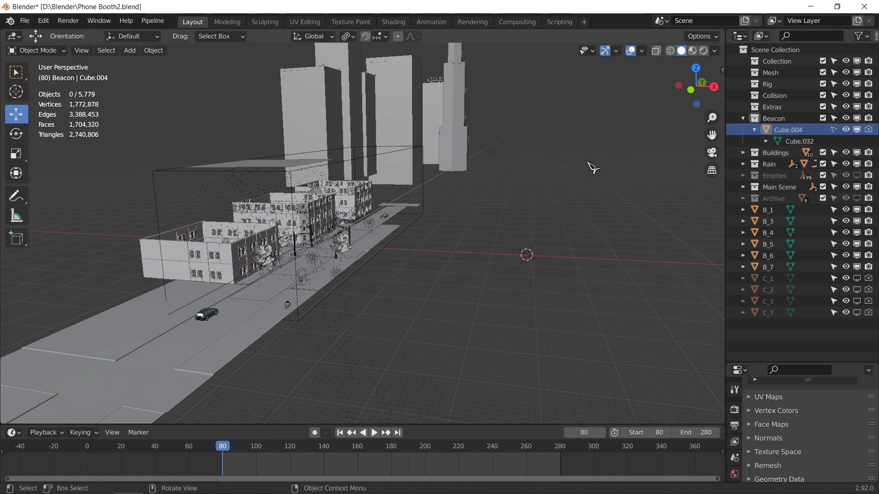
Step: Collapse the Beacon collection in the outliner and disable it in the viewport
middle_drag(589, 167, 673, 169)
right_click(792, 131)
click(743, 118)
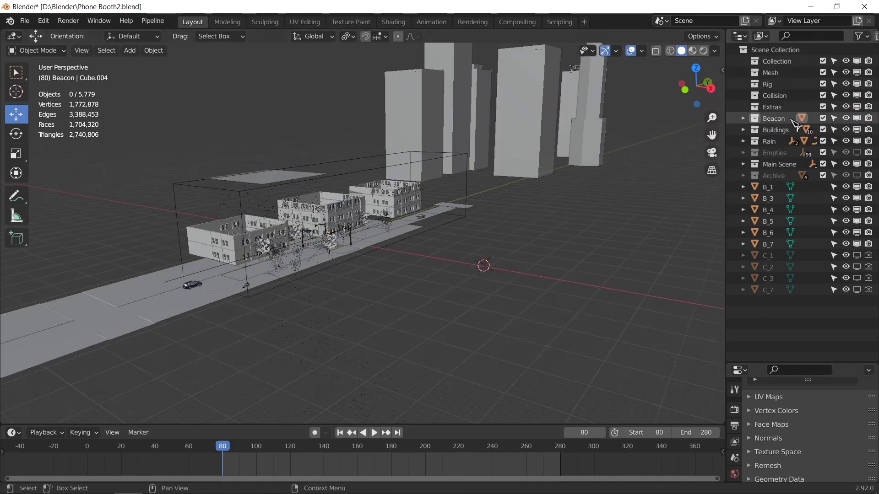
click(857, 118)
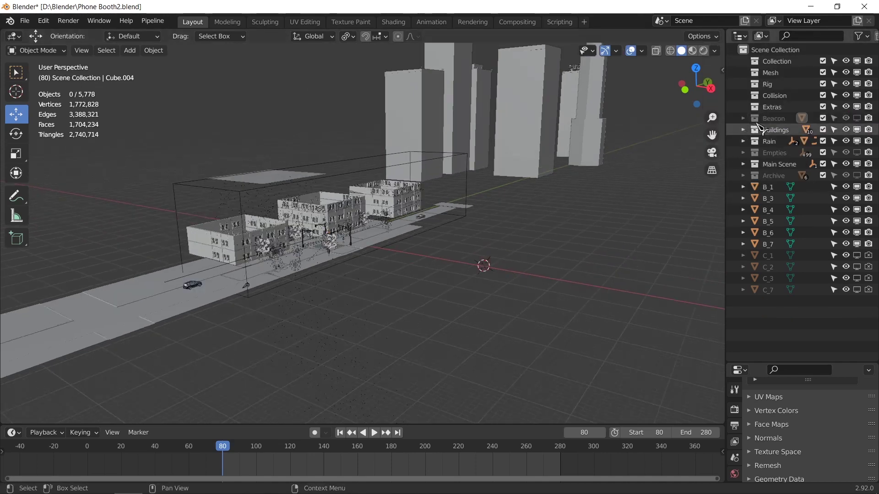
Step: Move the loose top-level objects from B_1 through C_7 into the Buildings collection
click(774, 187)
shift+click(776, 292)
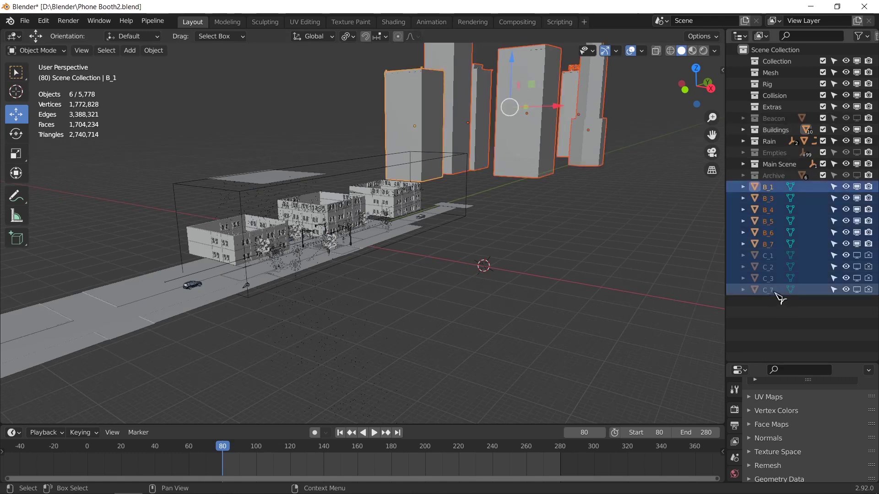
key(m)
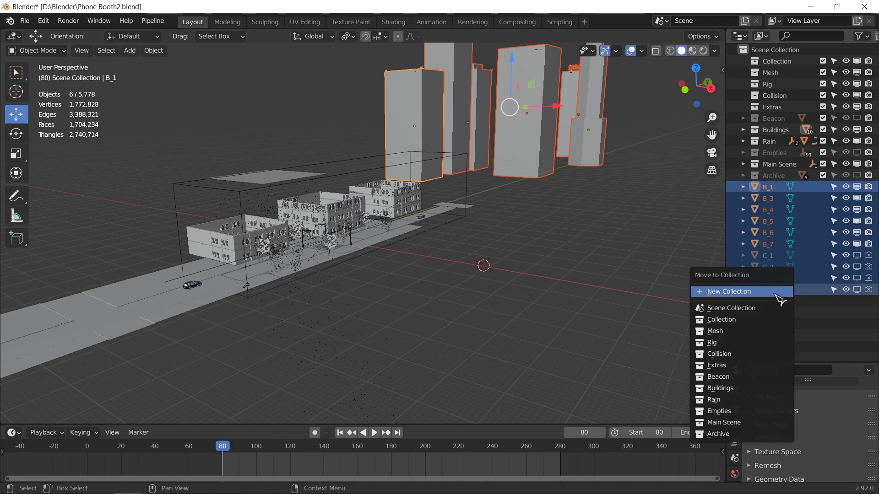
click(741, 389)
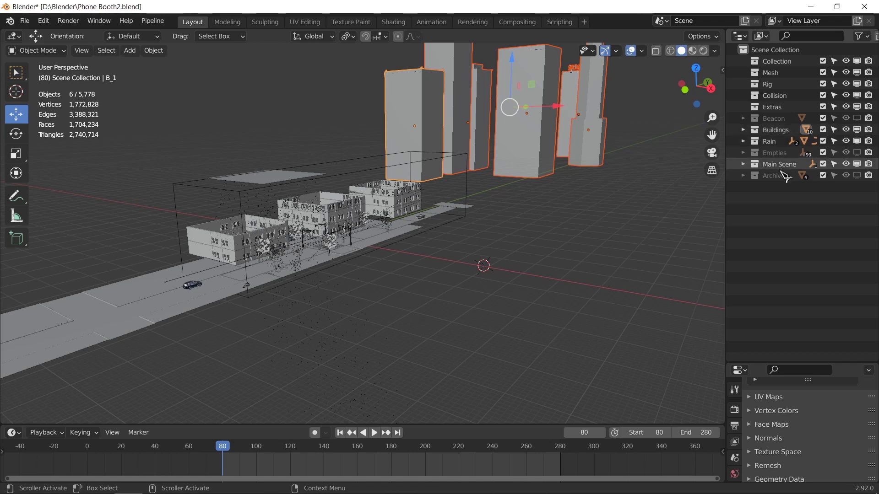
Step: Place the Main Scene collection directly below Collection in the outliner and delete the Mesh, Rig and Collision collections
click(760, 108)
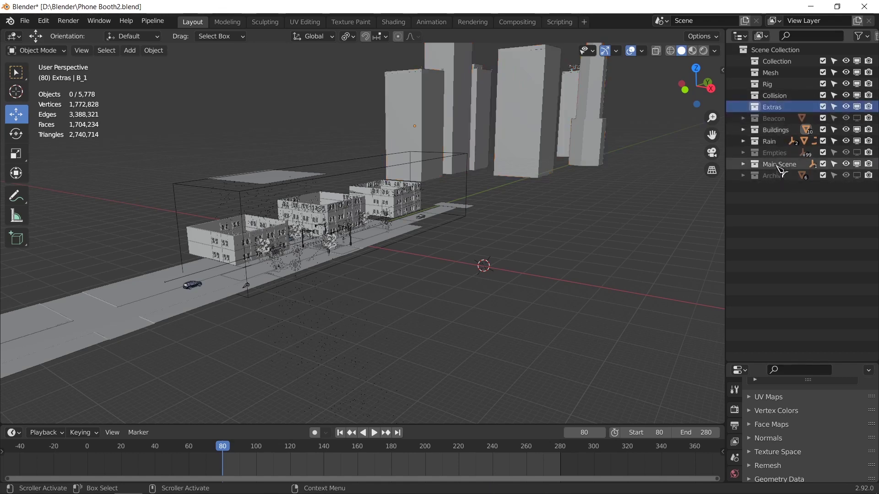
drag(780, 167, 791, 75)
click(779, 85)
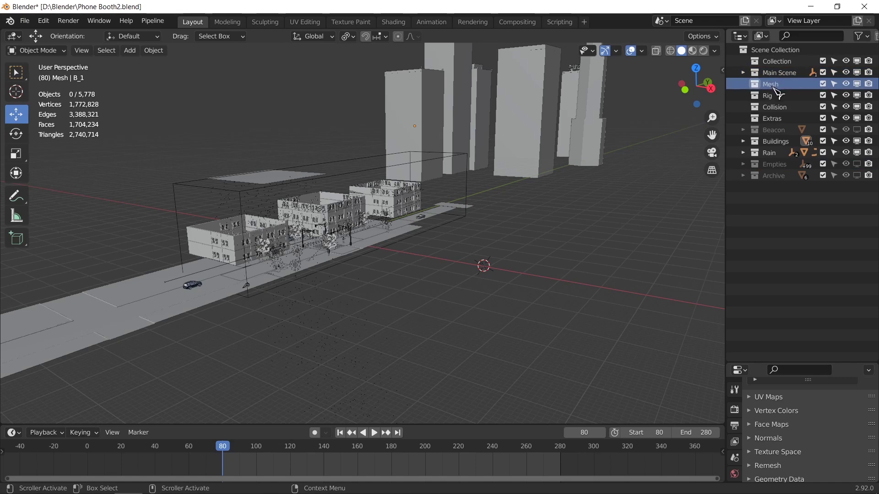
click(71, 21)
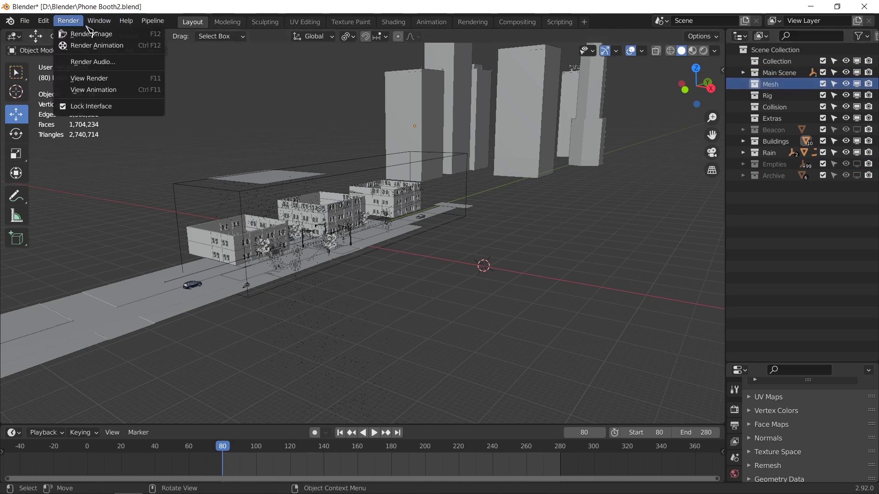
mouse_move(50, 26)
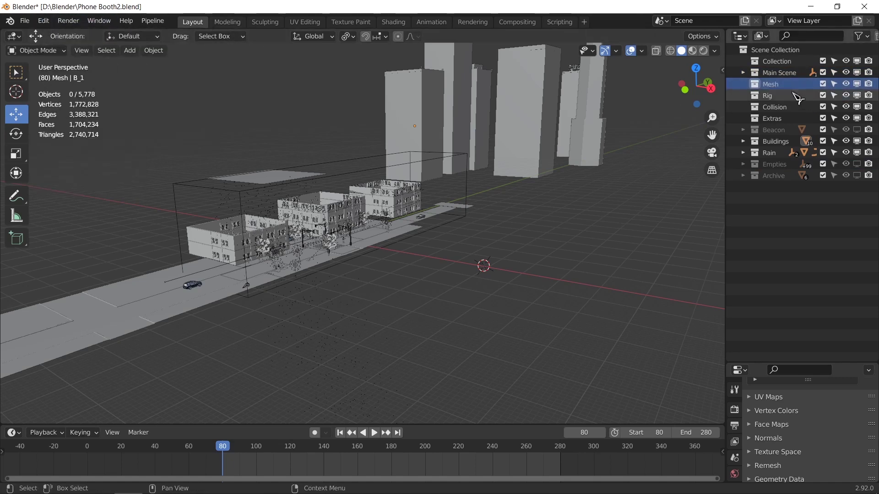
key(x)
click(777, 85)
key(x)
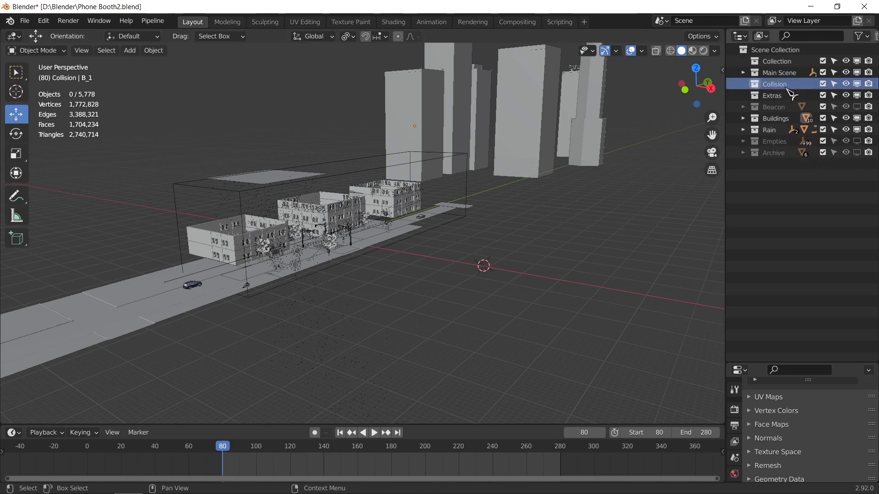
key(x)
Step: Move the Extras collection to the end of the outliner and nest the Beacon collection, enabled again in the viewport, inside it
drag(784, 91, 794, 165)
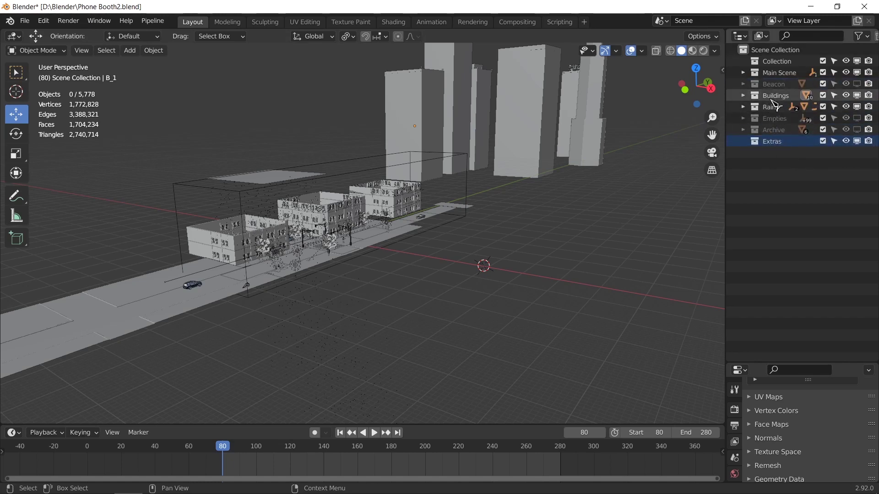
click(857, 85)
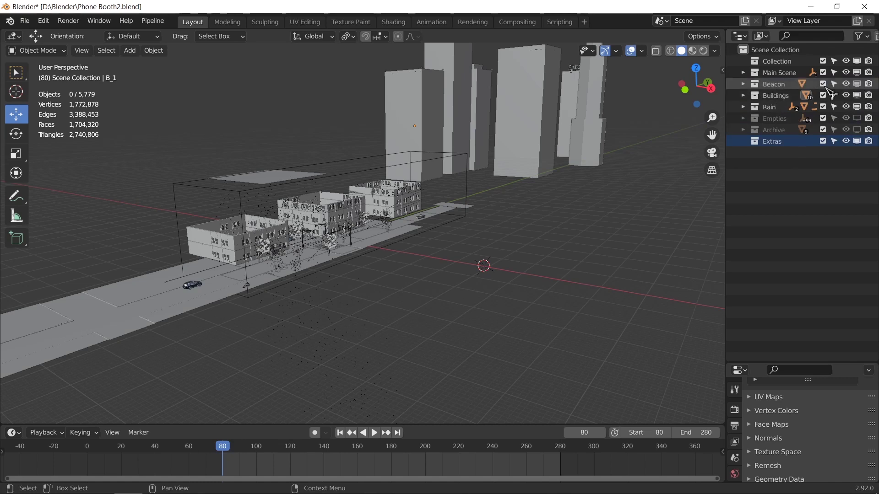
click(743, 84)
click(743, 85)
drag(784, 88, 785, 142)
Step: Delete the unused collection named Collection from the outliner
click(774, 61)
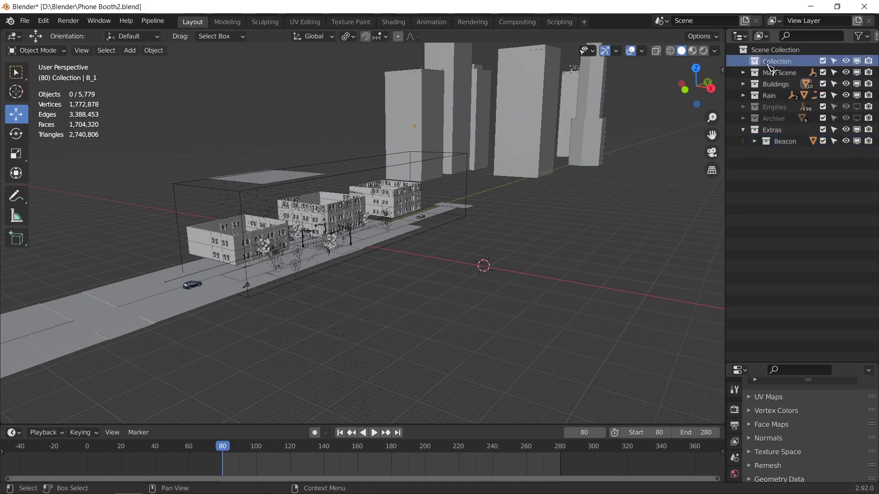
key(Delete)
Step: Hide and reshow the Main Scene and Rain collections in the viewport to check their contents, and collapse Extras
click(778, 60)
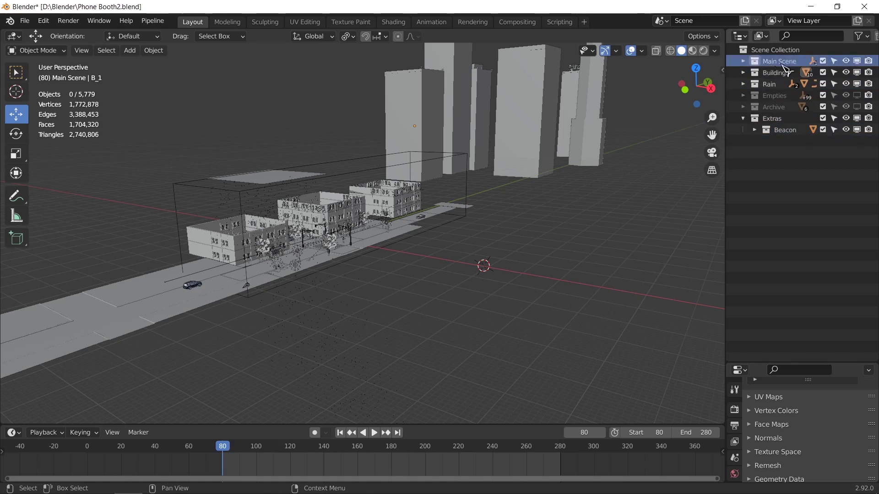
click(857, 62)
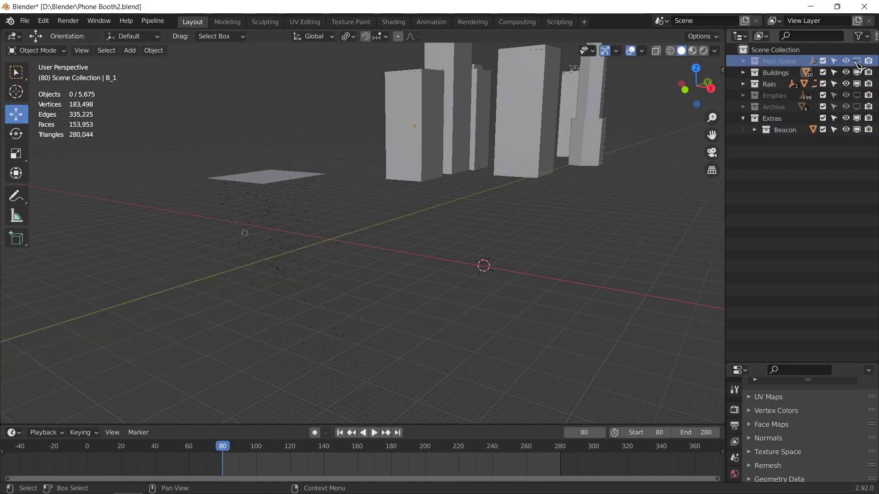
click(857, 62)
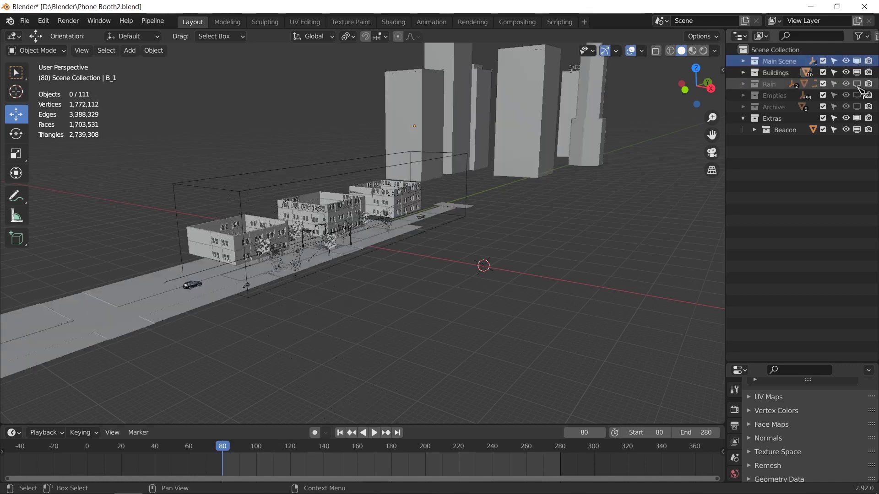
click(743, 118)
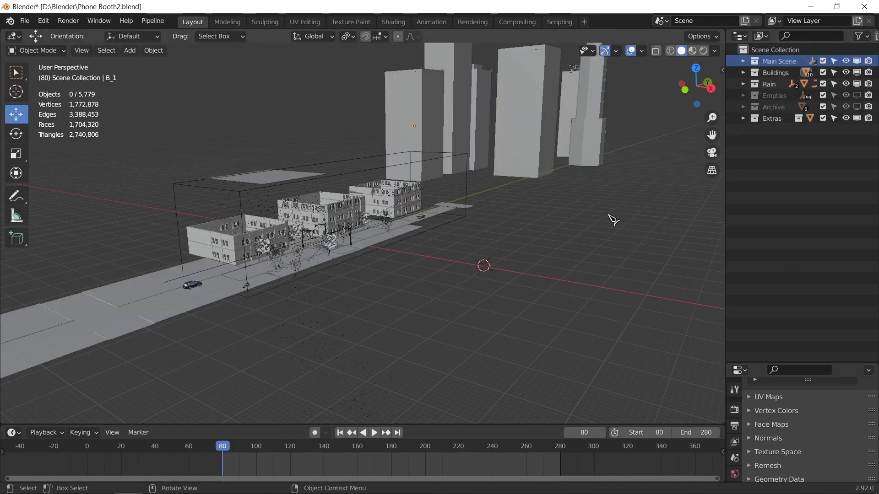
Step: Save the scene to Phone Booth2.blend and enlarge the Properties editor by shrinking the outliner
right_click(611, 219)
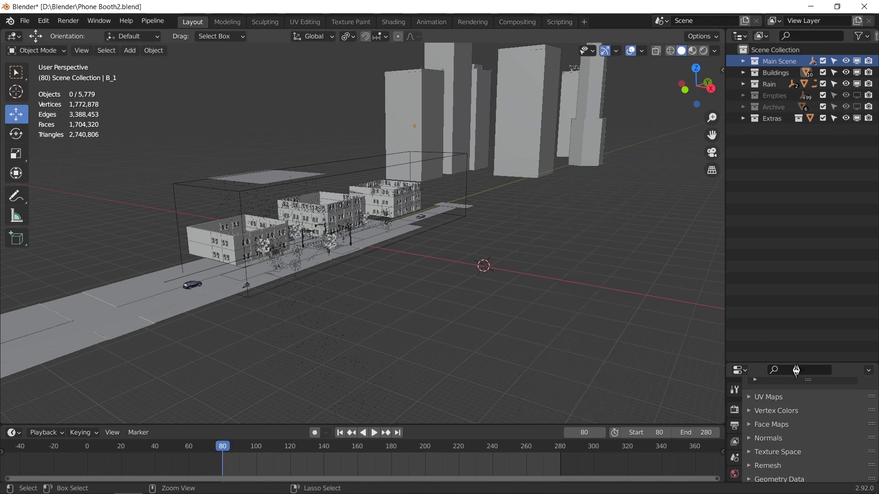
key(ctrl+s)
drag(796, 370, 801, 145)
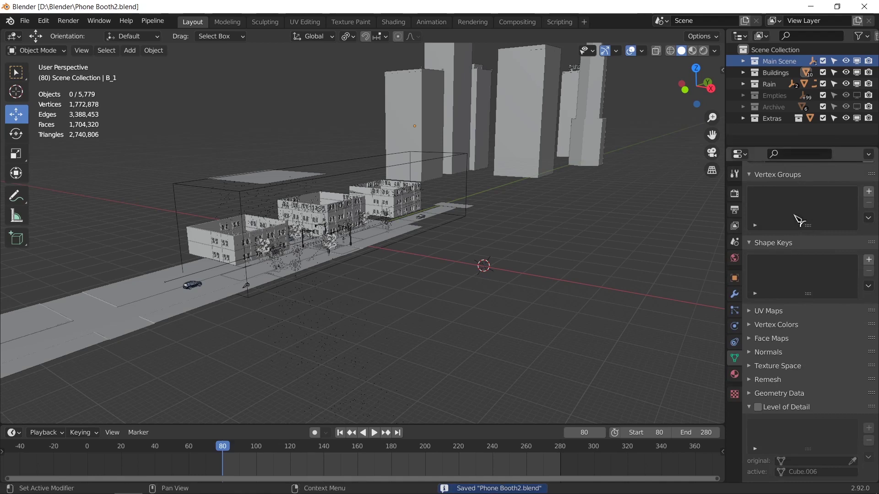
Step: Disable the Buildings collection in the viewport, and hide and reshow Main Scene to check which objects it holds
middle_drag(412, 281, 481, 275)
scroll(485, 275, up, 3)
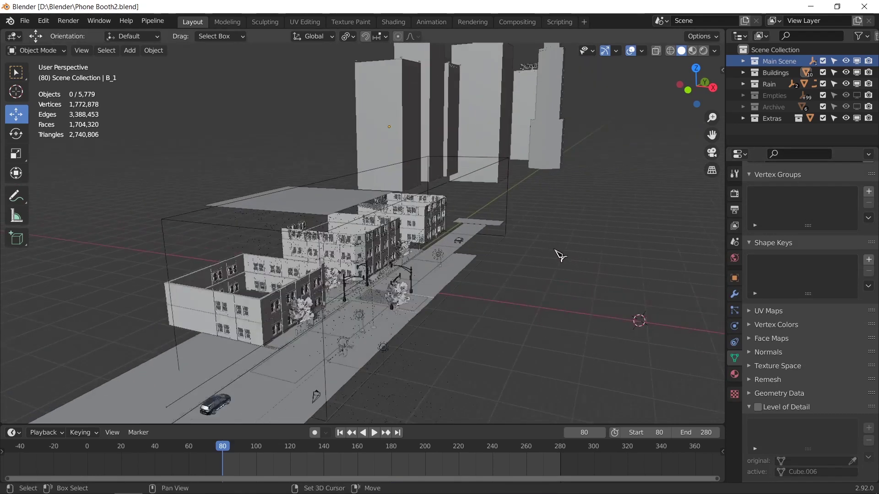
scroll(560, 255, down, 2)
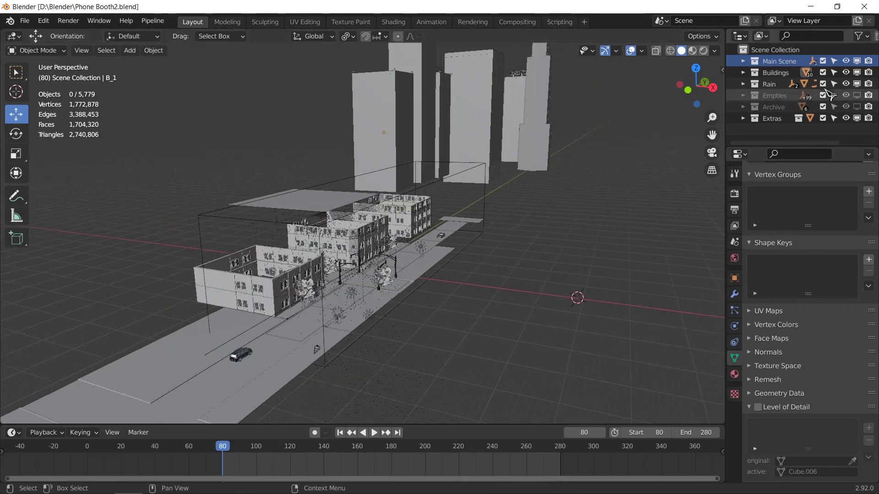
click(858, 74)
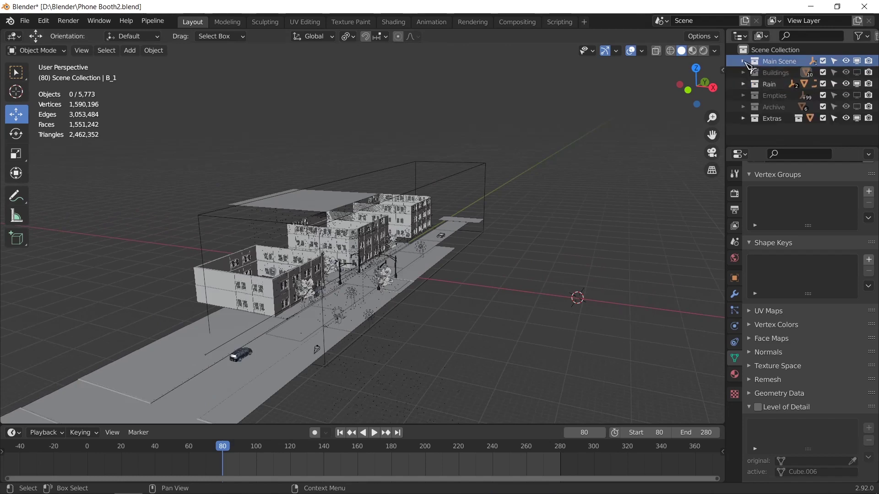
click(857, 61)
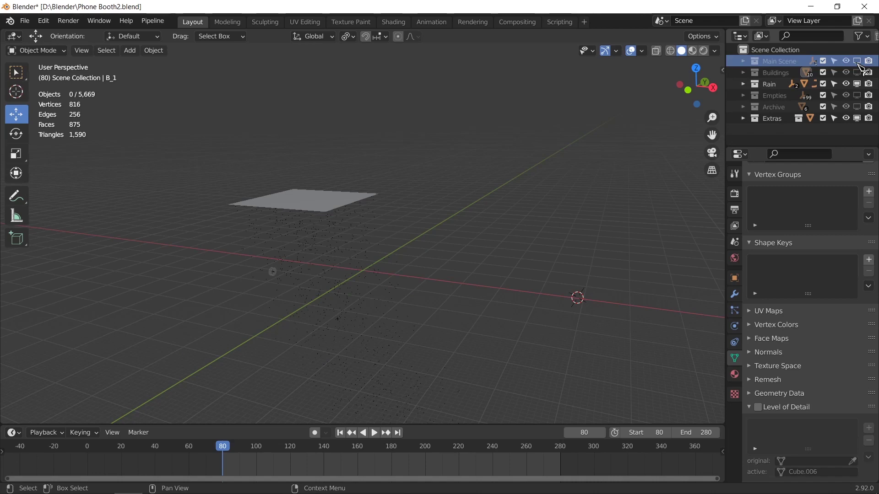
click(858, 62)
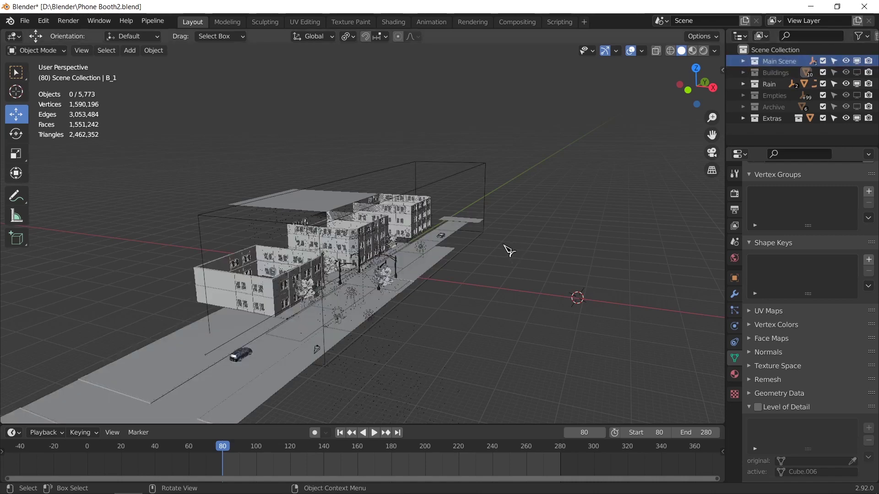
Step: Select the road and ground planes along the street and try to move them along the positive X axis, away from the buildings
middle_drag(473, 246, 512, 179)
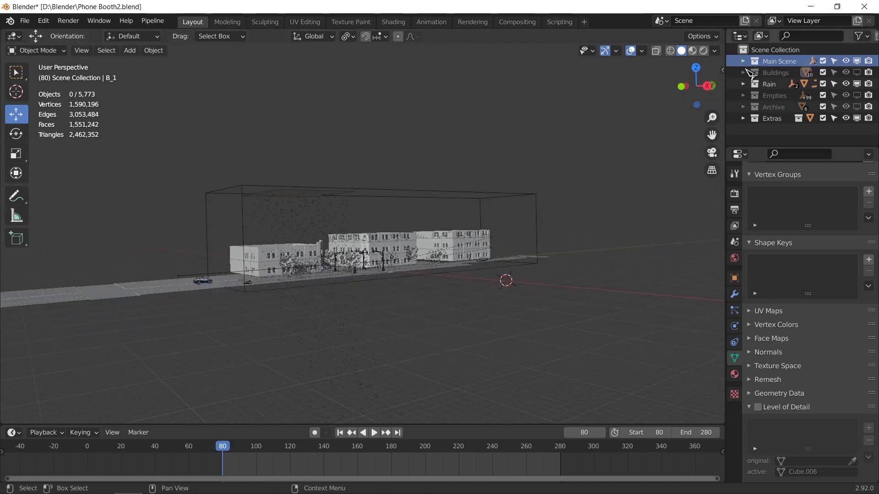
middle_drag(337, 279, 237, 255)
click(274, 297)
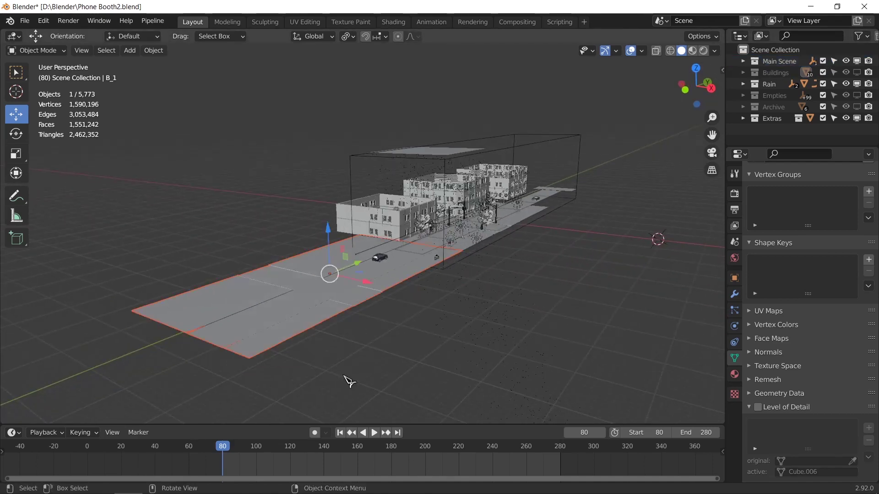
scroll(412, 295, up, 5)
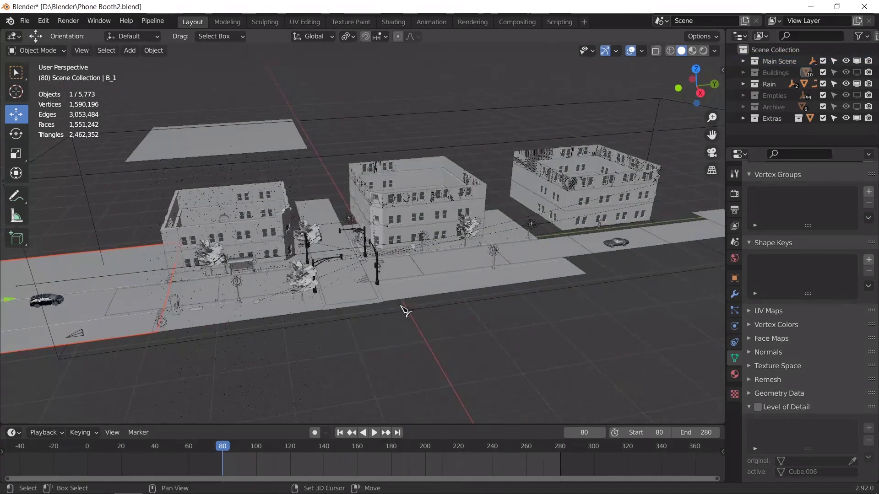
drag(350, 308, 386, 310)
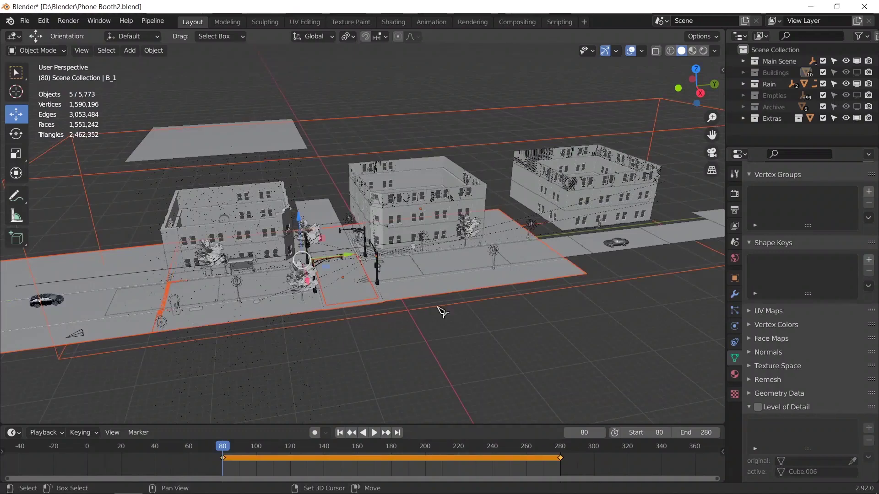
shift+click(678, 248)
key(KP_Decimal)
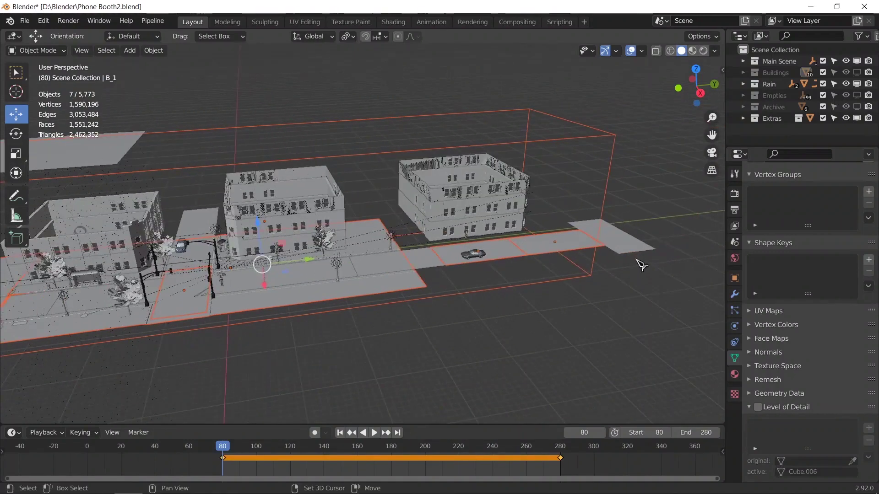
middle_drag(479, 280, 550, 183)
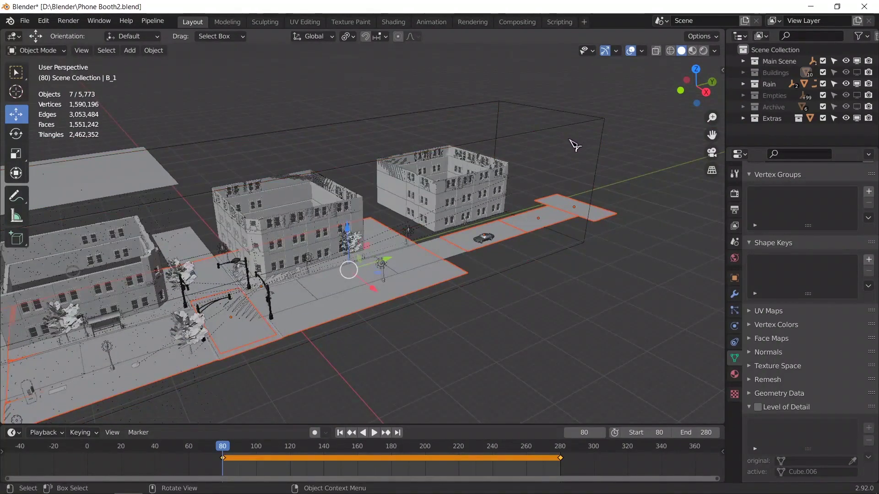
middle_drag(575, 146, 450, 211)
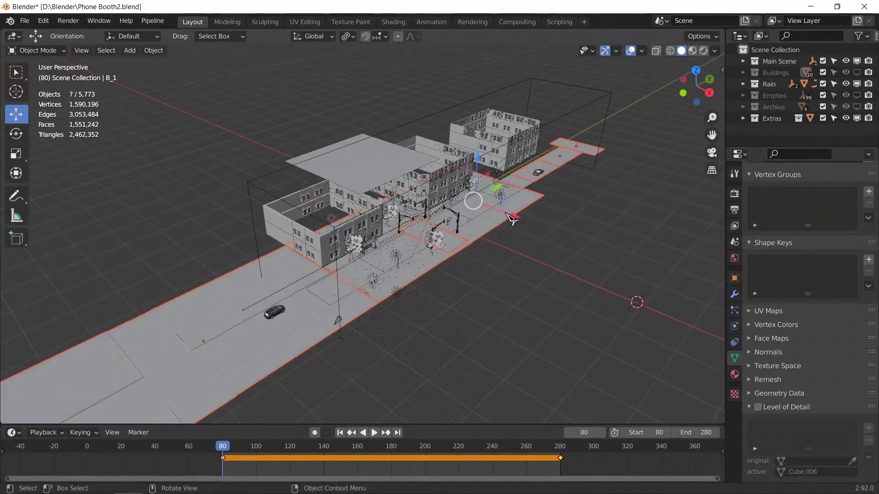
drag(512, 220, 557, 247)
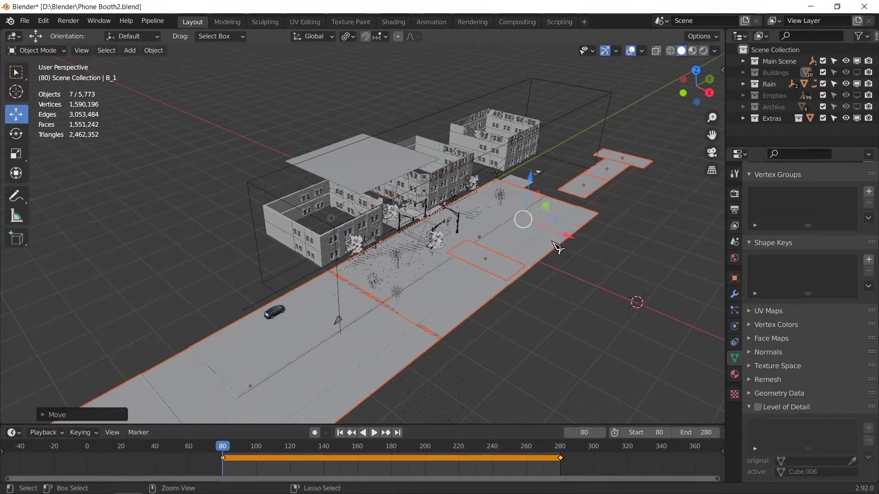
Step: Add the ground plane between the buildings to the selection and move all selected planes along negative X, behind the buildings
middle_drag(444, 252, 421, 234)
shift+drag(426, 231, 399, 128)
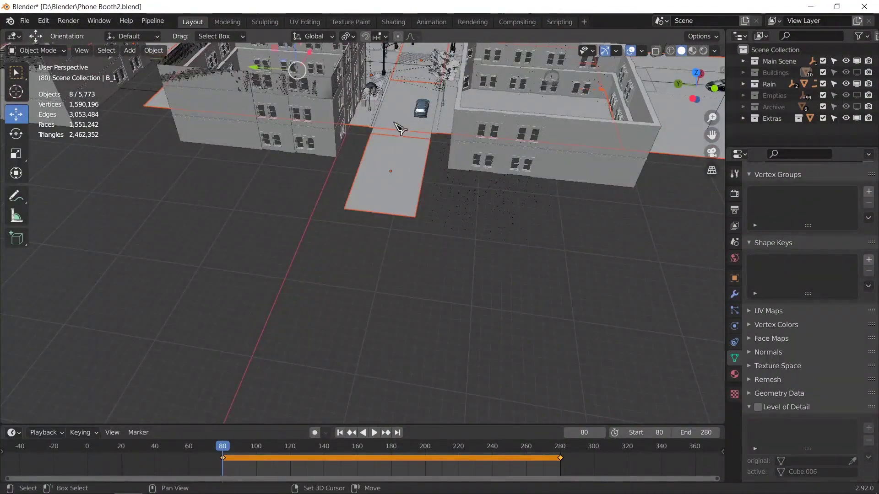
shift+click(398, 143)
middle_drag(394, 141, 405, 160)
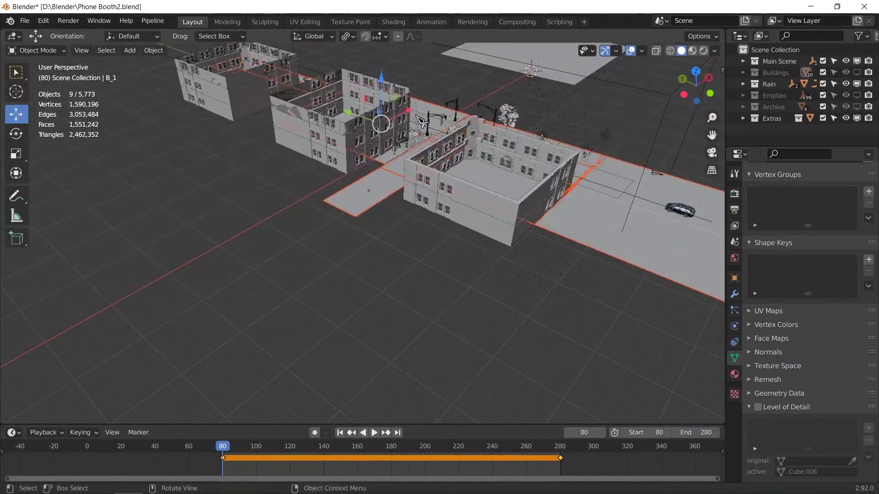
drag(410, 111, 273, 194)
middle_drag(520, 201, 449, 213)
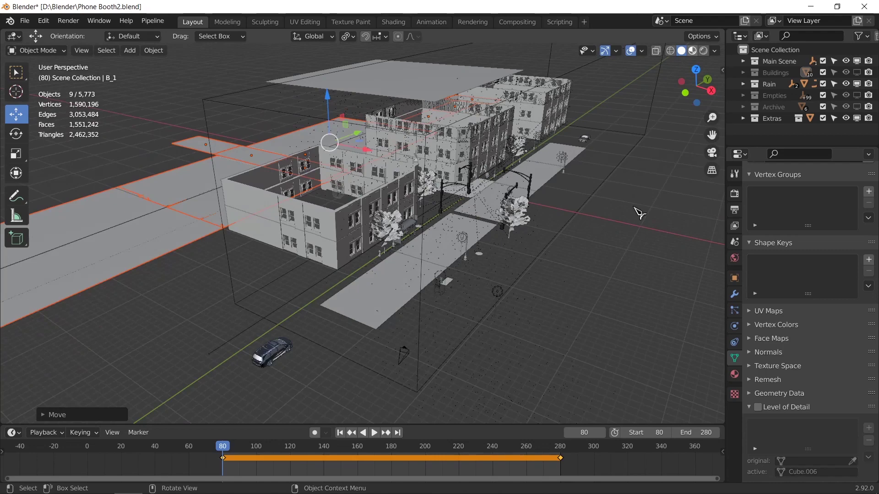
Step: Show the viewport in Material Preview shading and undo the move of the road and ground planes behind the buildings
key(z)
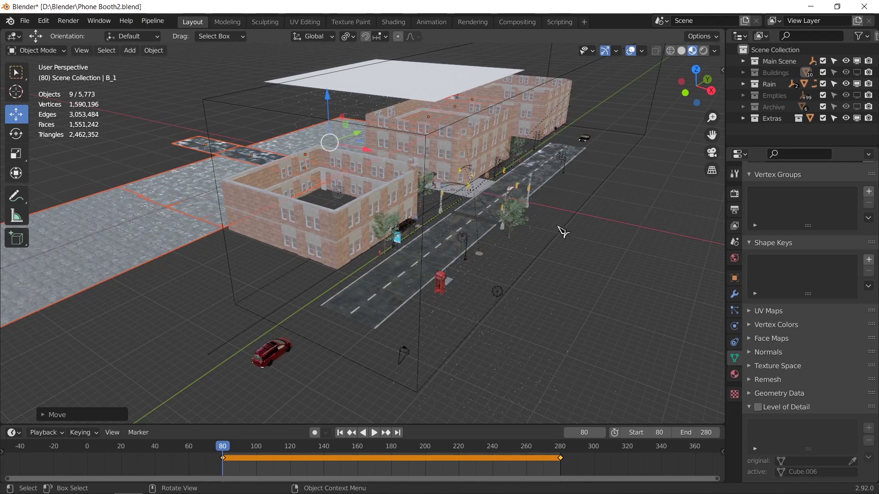
middle_drag(458, 230, 501, 233)
key(ctrl)
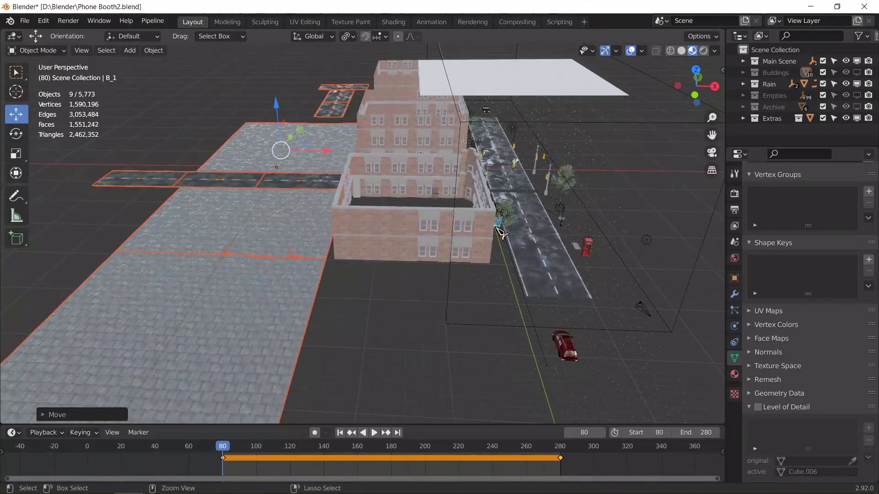
key(ctrl+z)
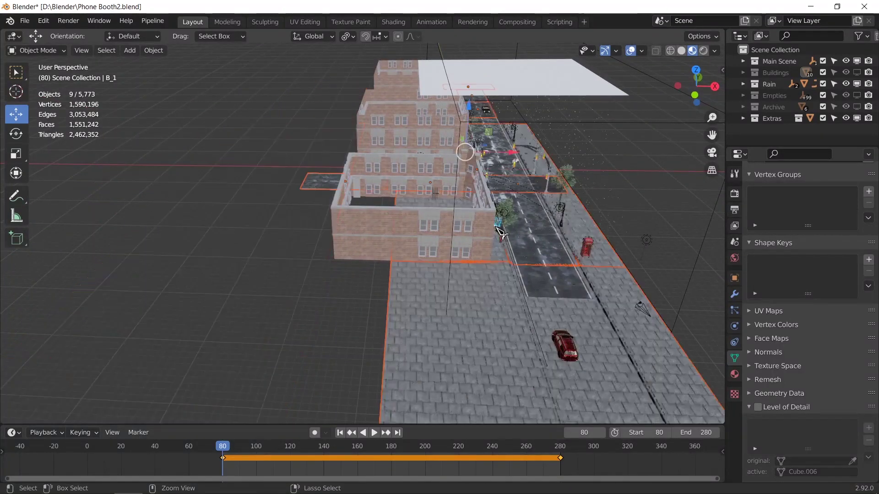
key(ctrl+z)
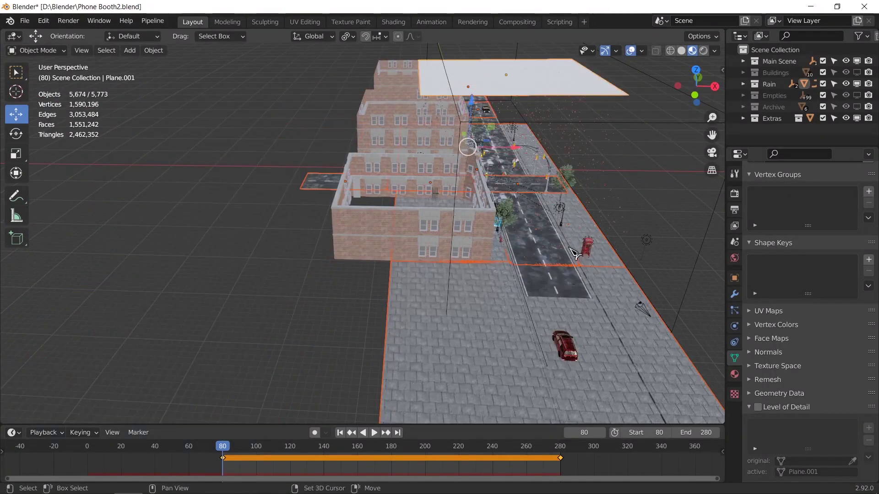
Step: Add the remaining road planes along the street to the selection, keeping only the road and ground planes selected
middle_drag(570, 255, 541, 233)
shift+click(515, 256)
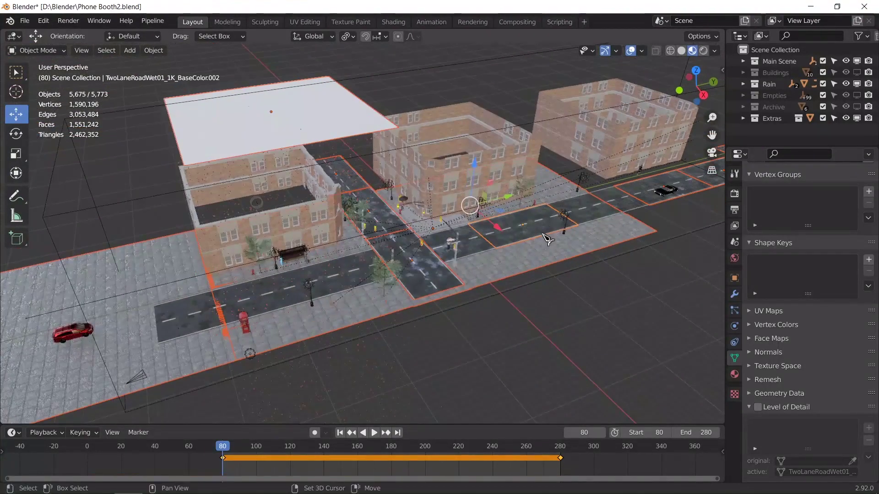
shift+click(579, 214)
shift+click(479, 257)
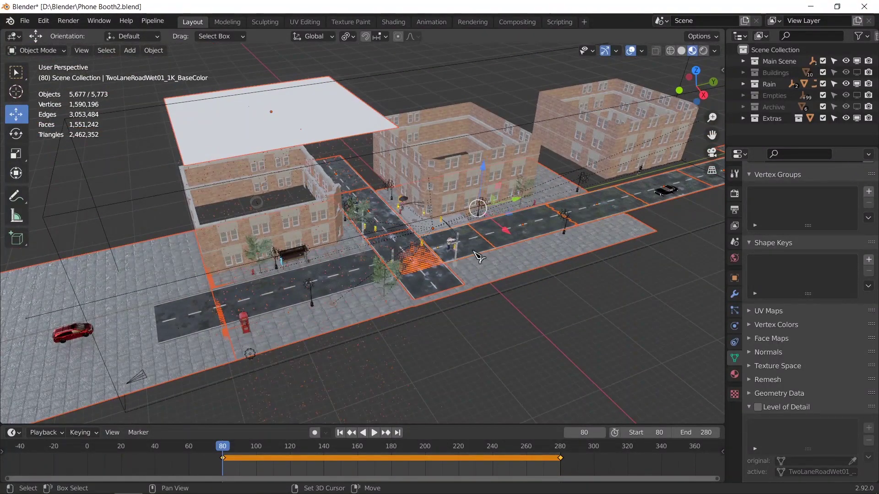
shift+click(191, 330)
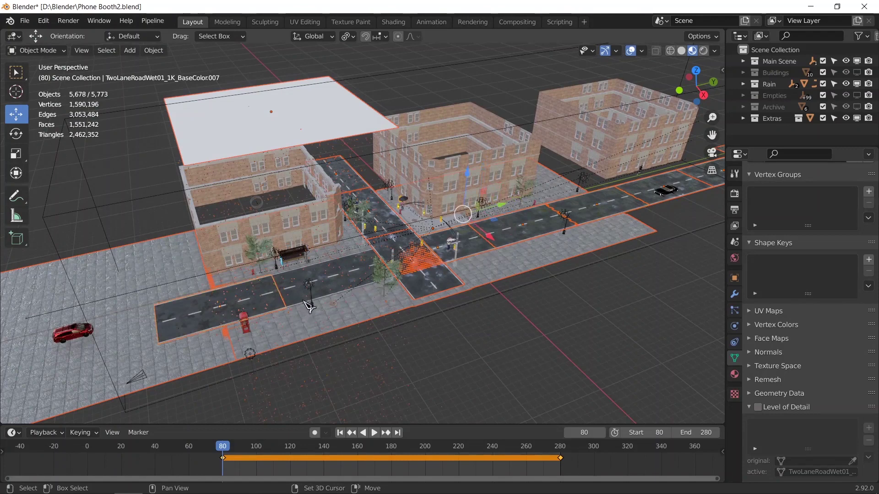
shift+click(338, 300)
key(KP_Divide)
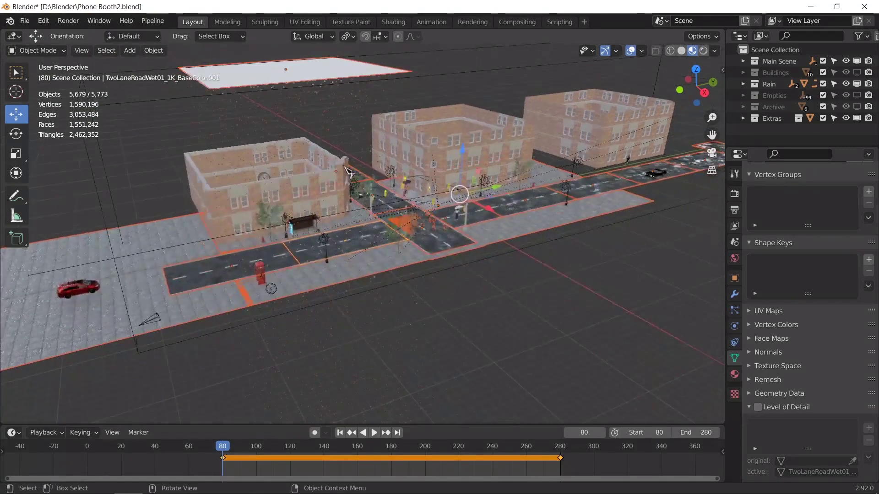
middle_drag(369, 153, 520, 236)
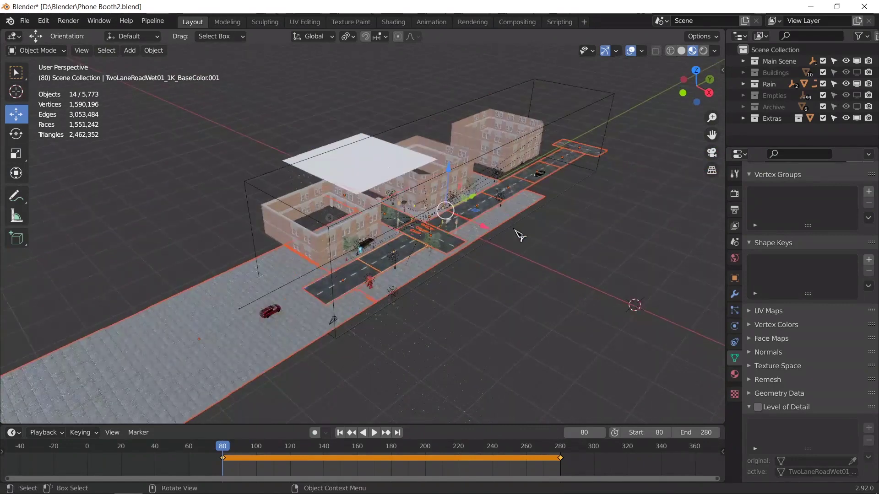
Step: Try moving the selected road and ground planes behind the buildings to check the selection, and undo the move
key(g)
click(440, 218)
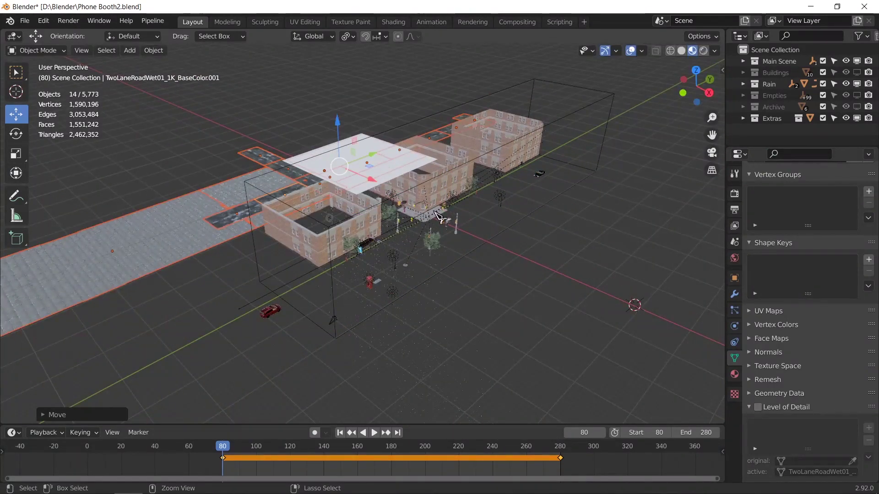
key(ctrl+z)
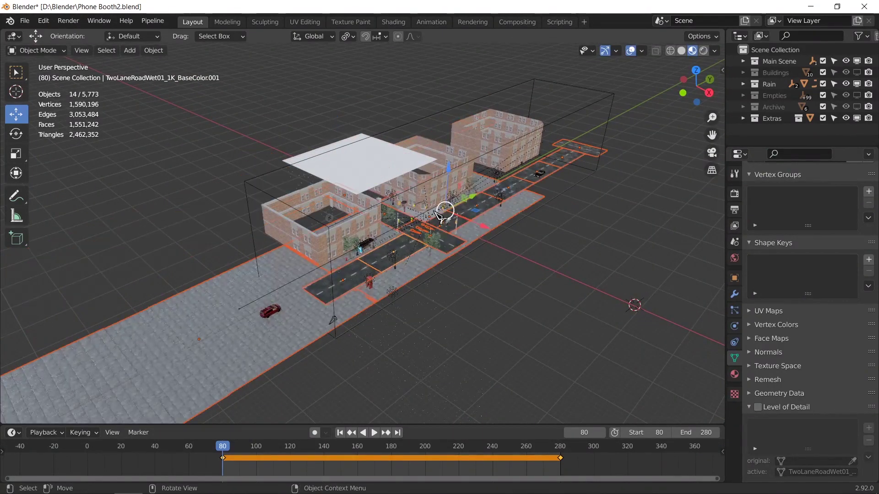
Step: Move the selected road and ground planes into a new collection named Roads and collapse it in the outliner
key(m)
click(433, 191)
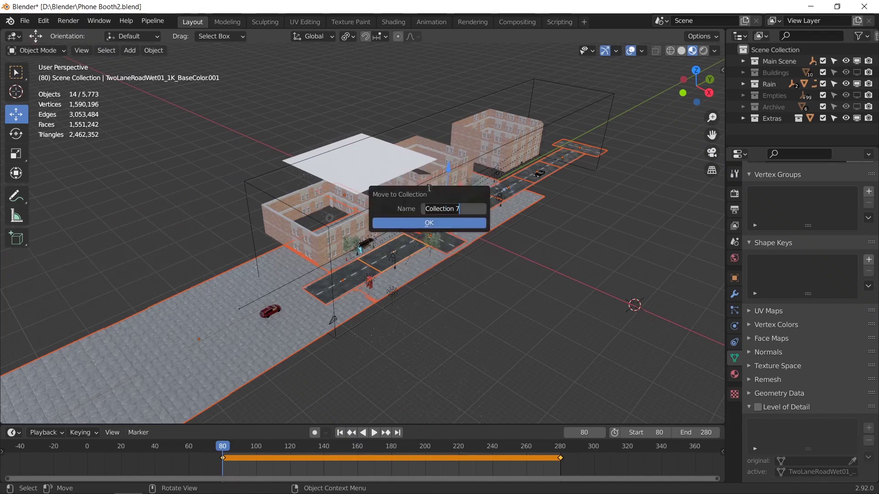
text(Roads)
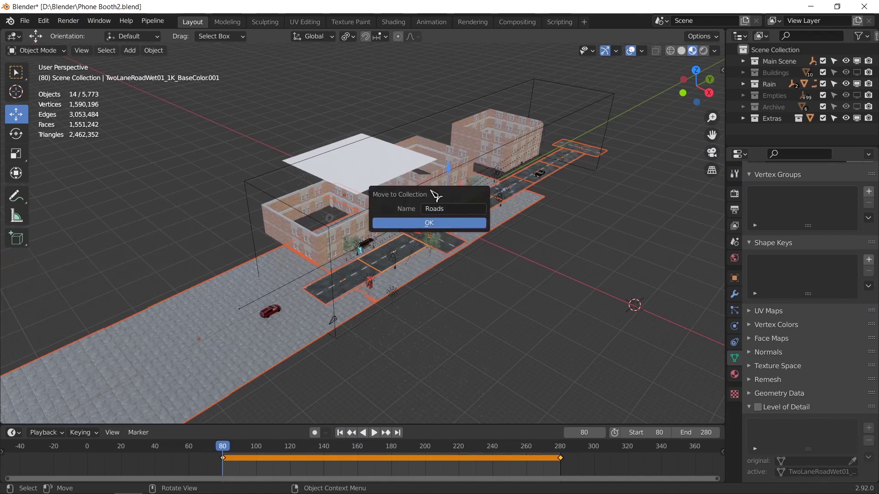
key(Return)
click(743, 130)
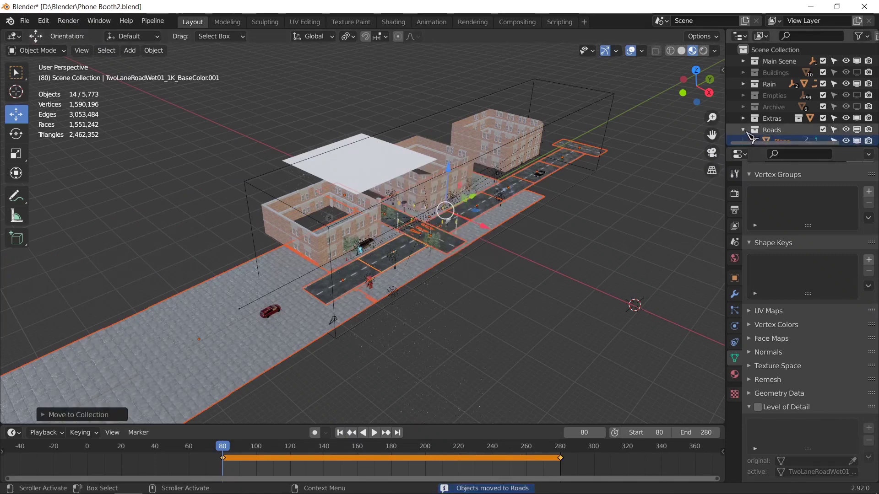
mouse_move(772, 130)
mouse_down()
mouse_move(775, 84)
mouse_move(794, 71)
mouse_move(785, 130)
mouse_up()
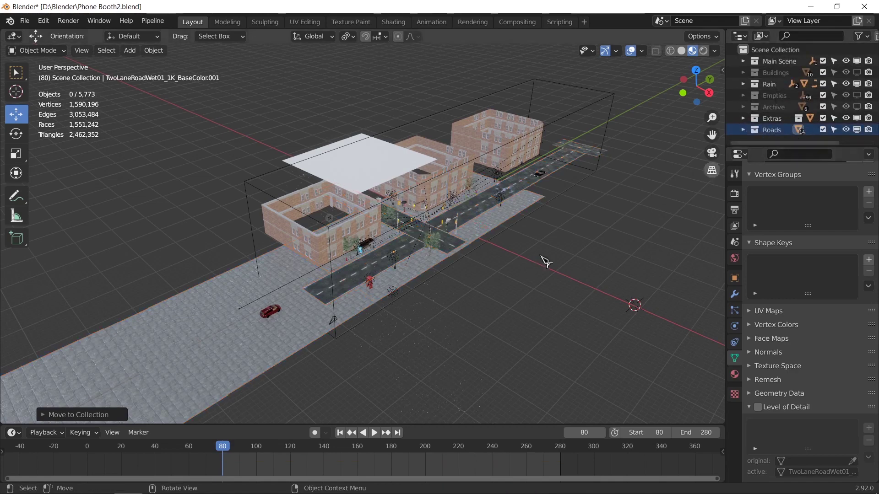
Step: Select all the brick buildings along the street and check the selection with a trial move that is undone
middle_drag(403, 282, 501, 283)
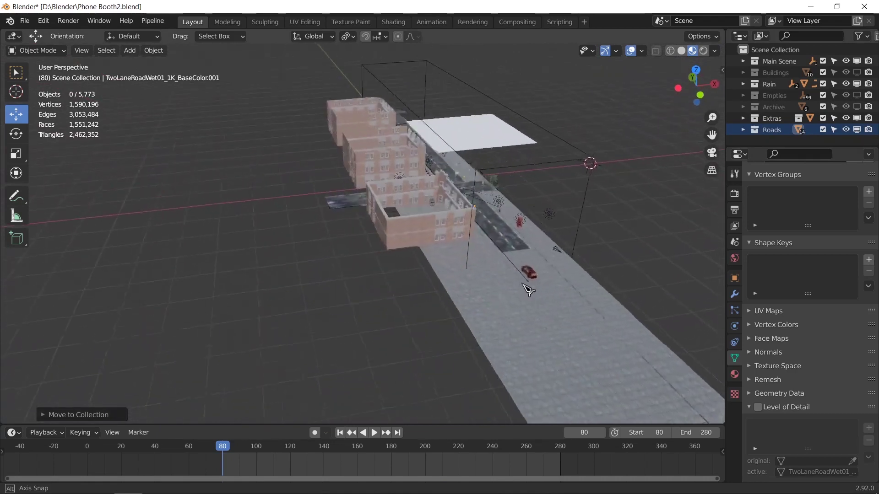
middle_drag(446, 255, 368, 173)
drag(296, 87, 384, 186)
key(KP_7)
shift+drag(348, 300, 382, 321)
middle_drag(469, 303, 501, 186)
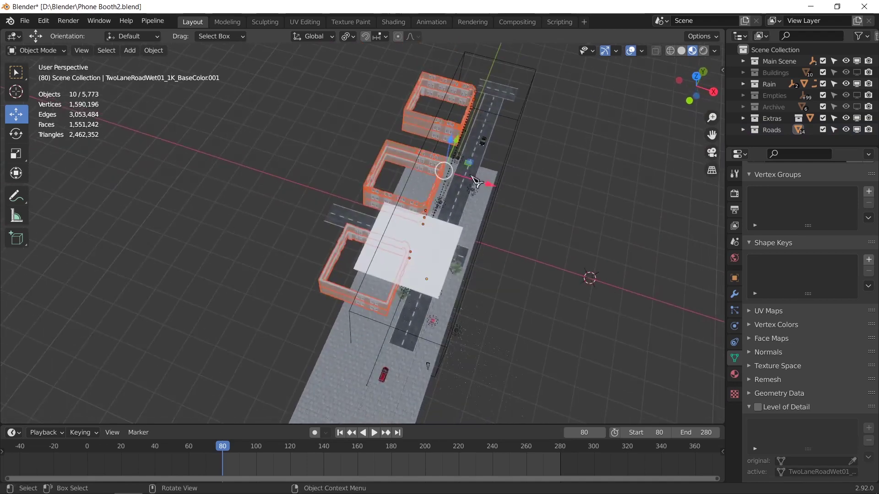
drag(502, 185, 453, 171)
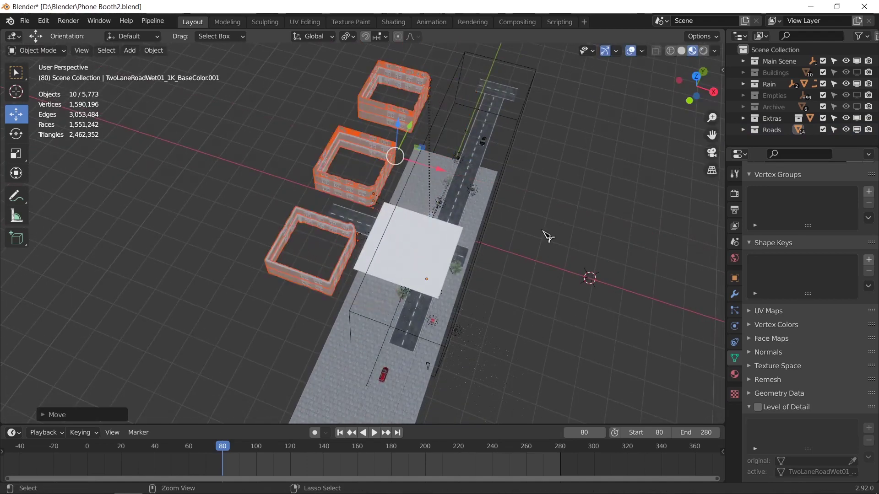
key(ctrl+z)
Step: Move the selected buildings into a new collection named Street Buildings, and collapse it in an enlarged outliner
key(m)
click(566, 245)
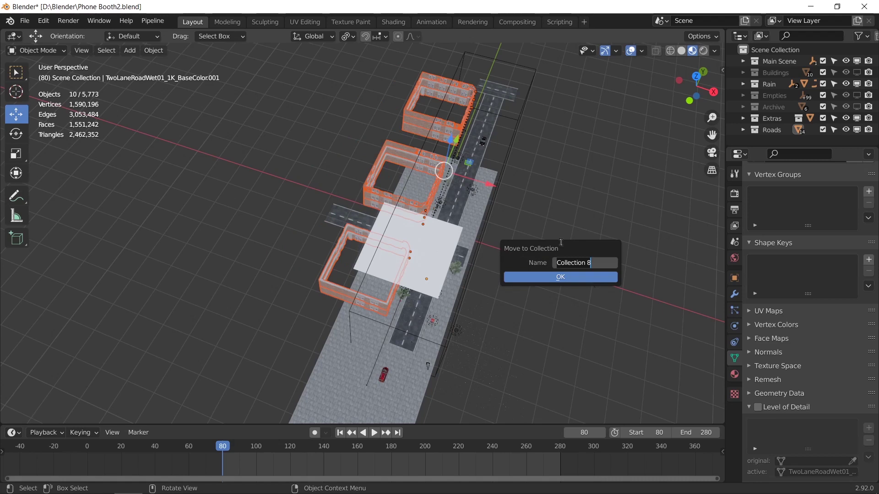
text(Street)
text(Buildings)
key(Return)
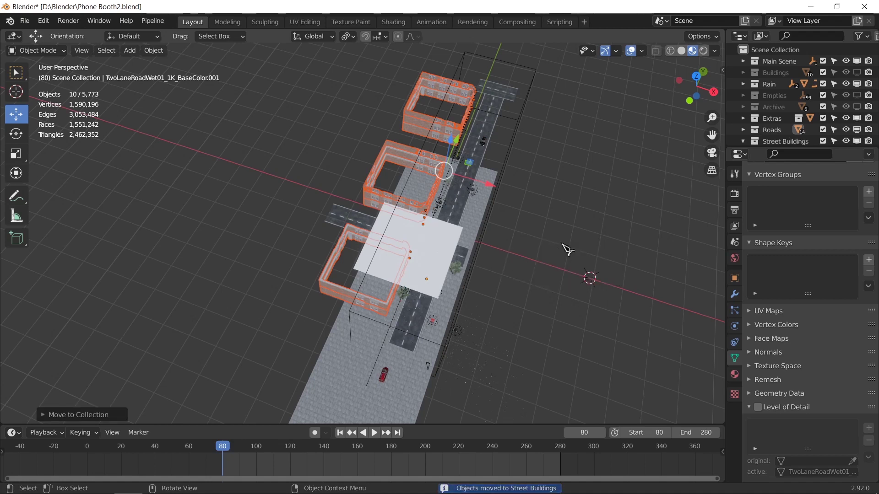
drag(809, 147, 809, 210)
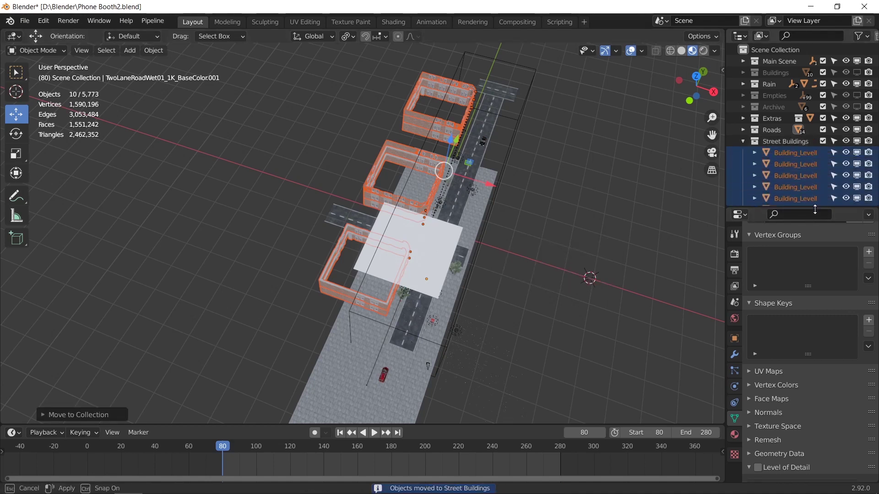
click(743, 142)
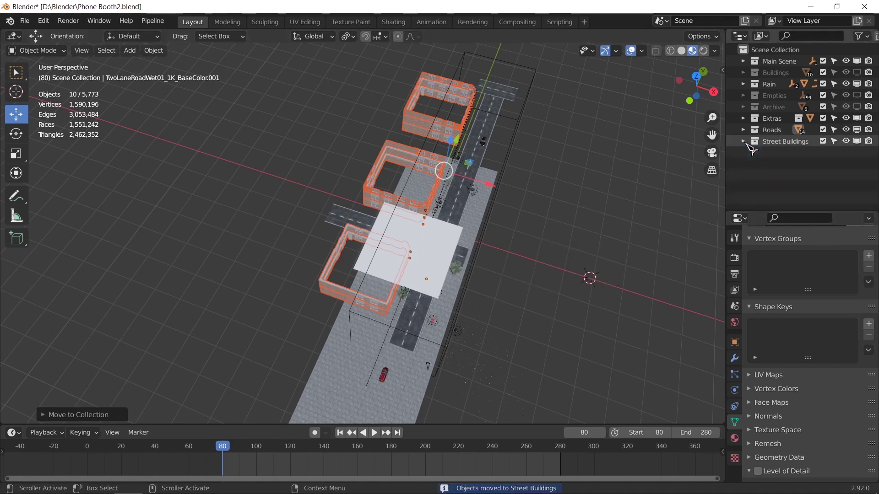
Step: Rename the Buildings collection to Skyscrapers
double_click(771, 72)
text(S)
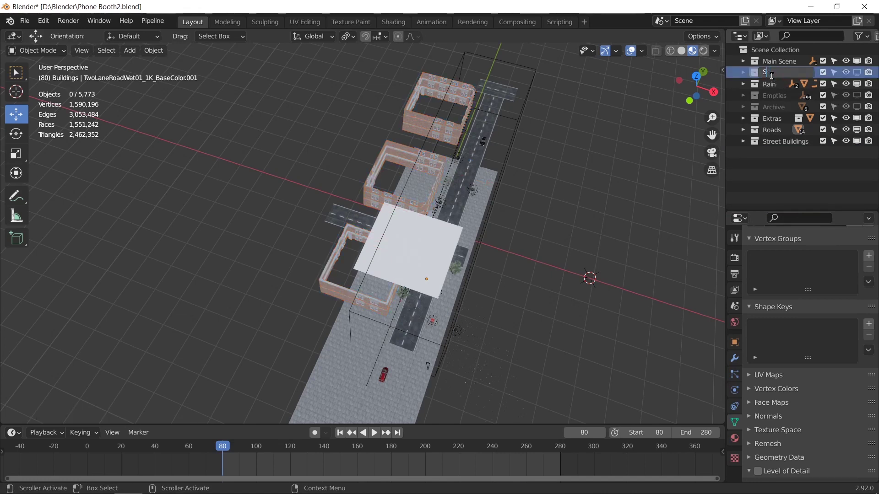
text(cyscrapers)
key(Return)
Step: Disable the Roads, Street Buildings and Rain collections in the viewport
middle_drag(604, 238, 540, 242)
click(857, 130)
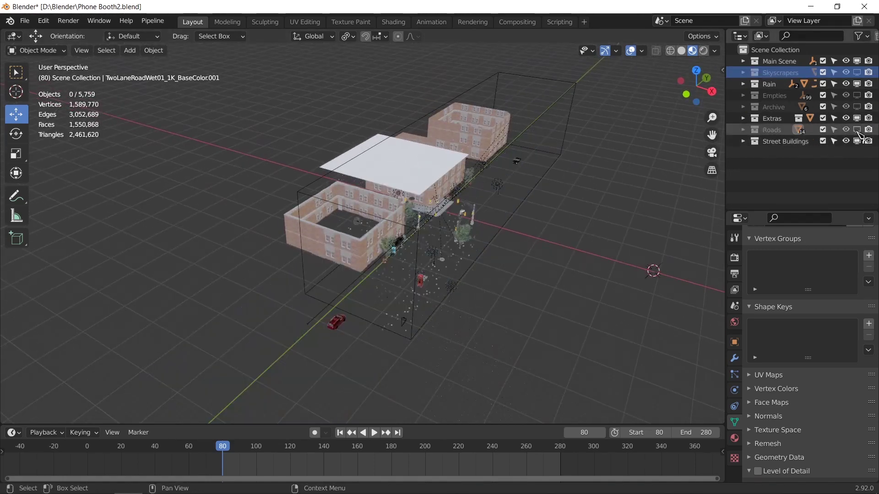
click(857, 141)
scroll(527, 256, up, 8)
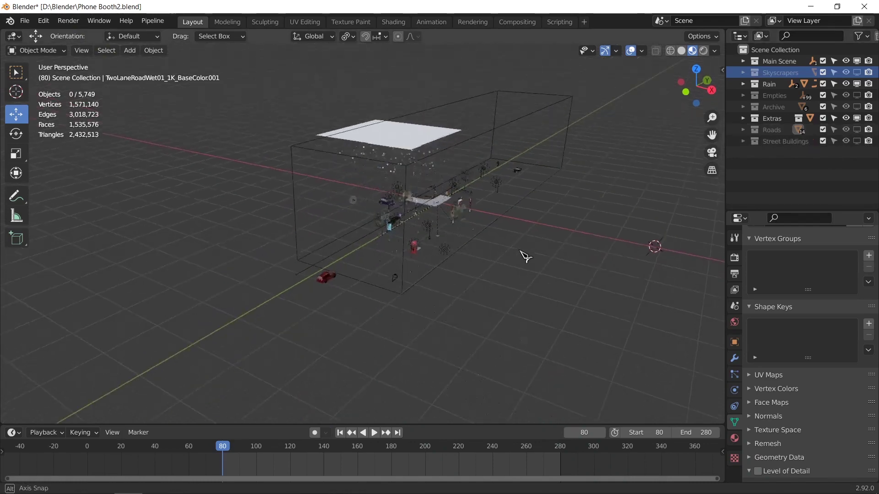
scroll(517, 215, down, 5)
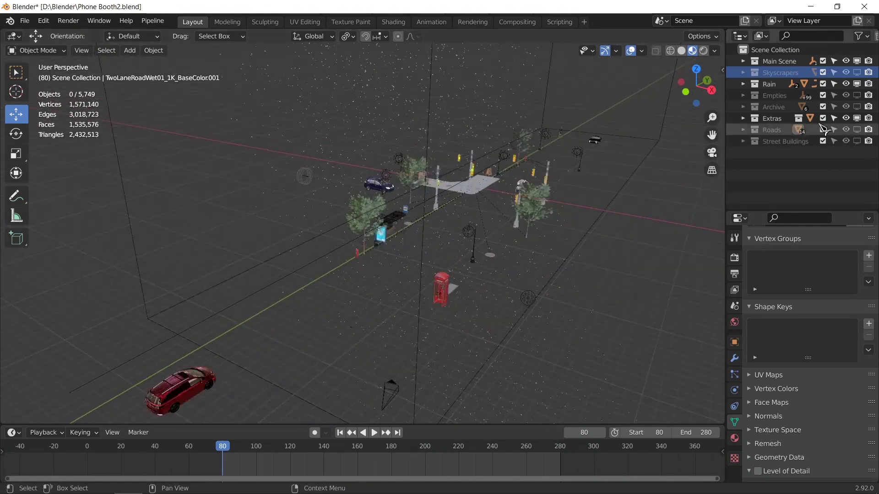
click(857, 84)
Step: View the phone booth and remaining street objects through the scene camera
key(KP_0)
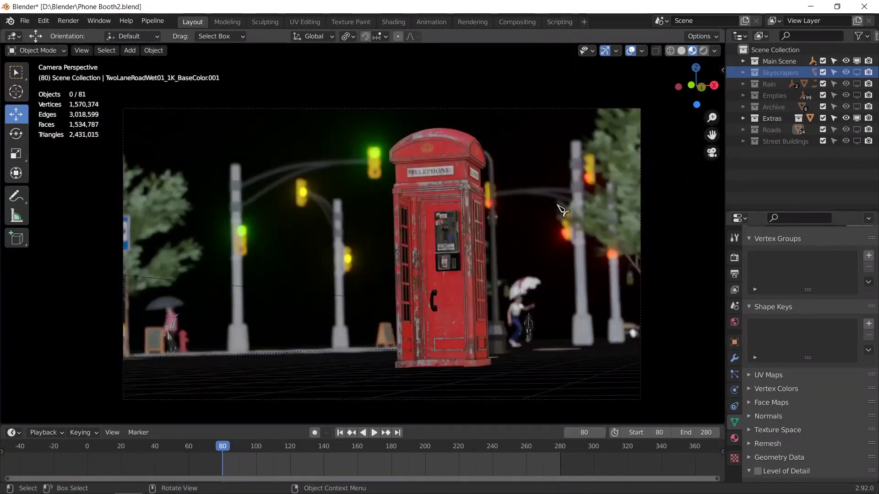
key(KP_0)
key(KP_0)
Step: Open the World settings and save the scene to Phone Booth2.blend
click(735, 322)
scroll(800, 352, up, 2)
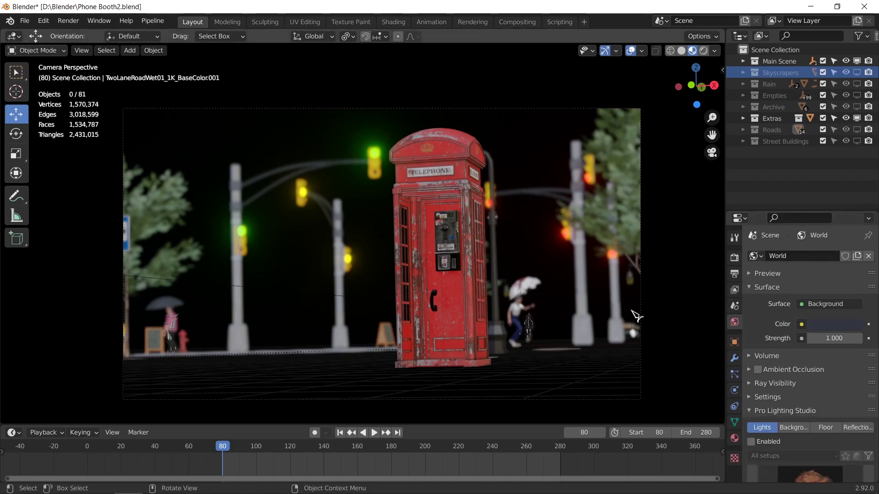
middle_drag(470, 304, 474, 286)
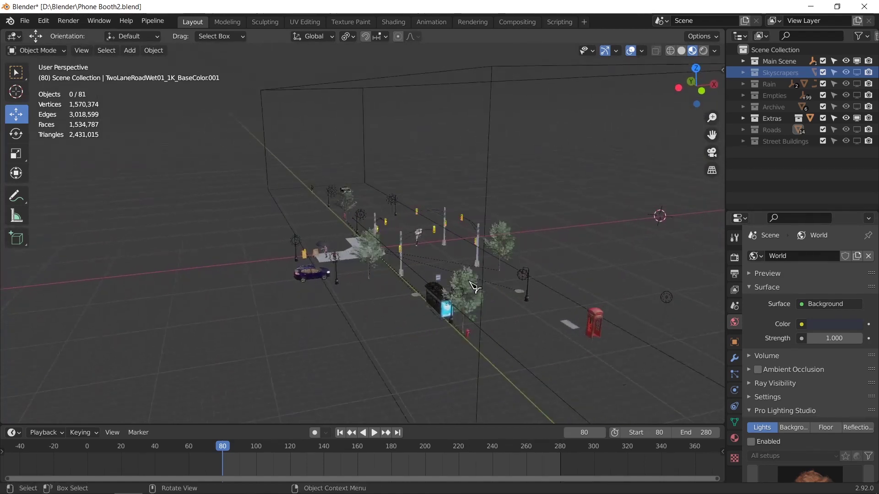
key(ctrl+s)
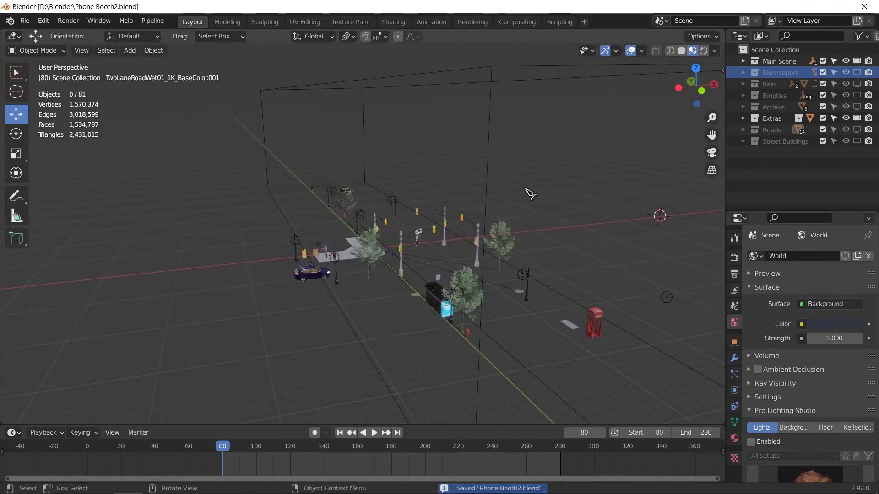
Step: Put the large wireframe cube around the street into Edit Mode and select its upper edge near the red car
mouse_move(530, 193)
middle_down()
mouse_move(477, 183)
mouse_move(514, 180)
mouse_move(465, 197)
mouse_move(526, 191)
middle_up()
scroll(514, 180, down, 2)
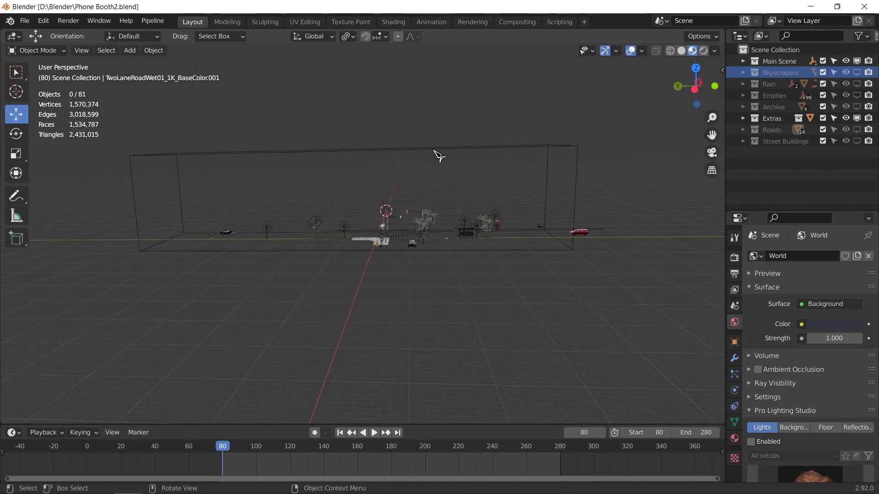
click(576, 161)
key(Tab)
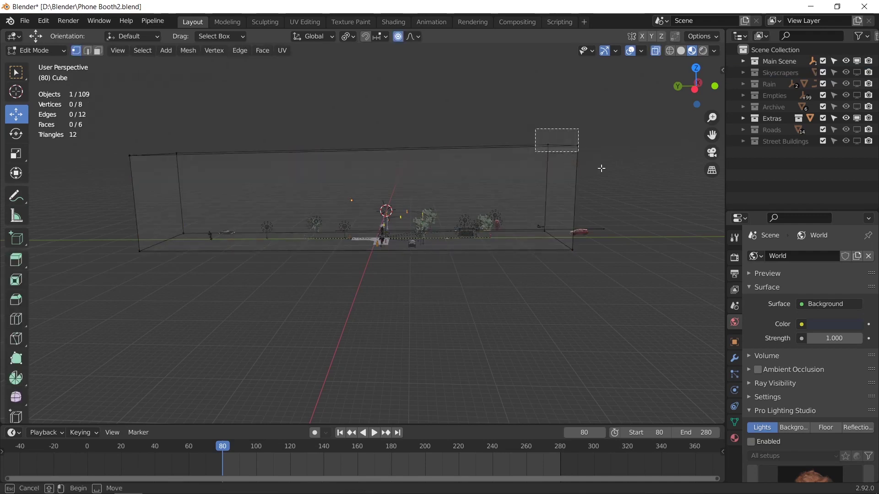
click(562, 145)
Step: Lower the selected upper edge of the large cube along the Z axis
key(g)
key(z)
key(Escape)
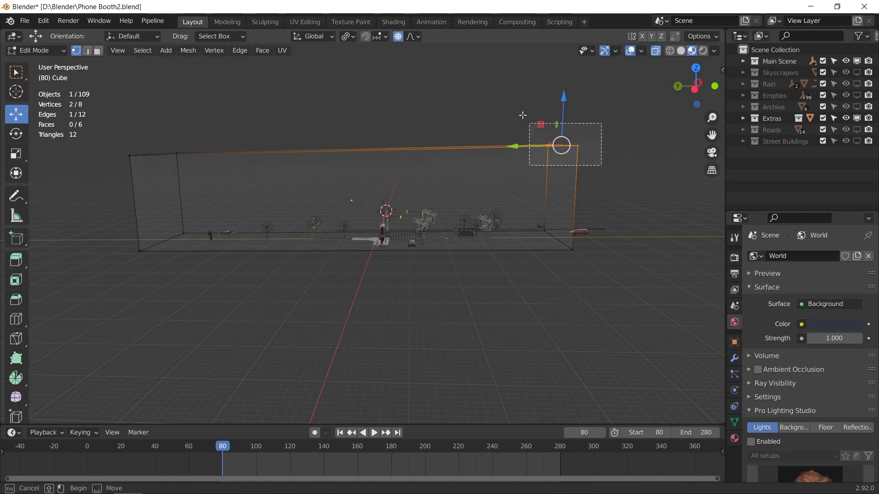
key(g)
key(z)
key(Escape)
key(Home)
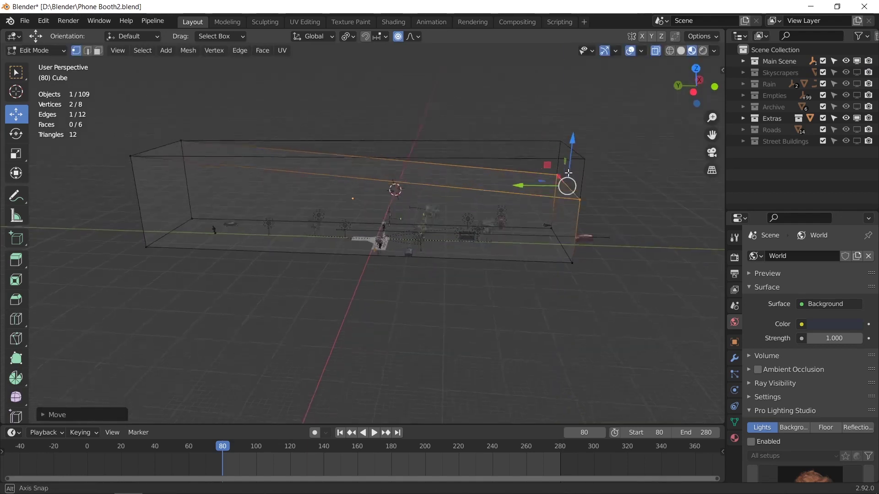
key(Tab)
key(Tab)
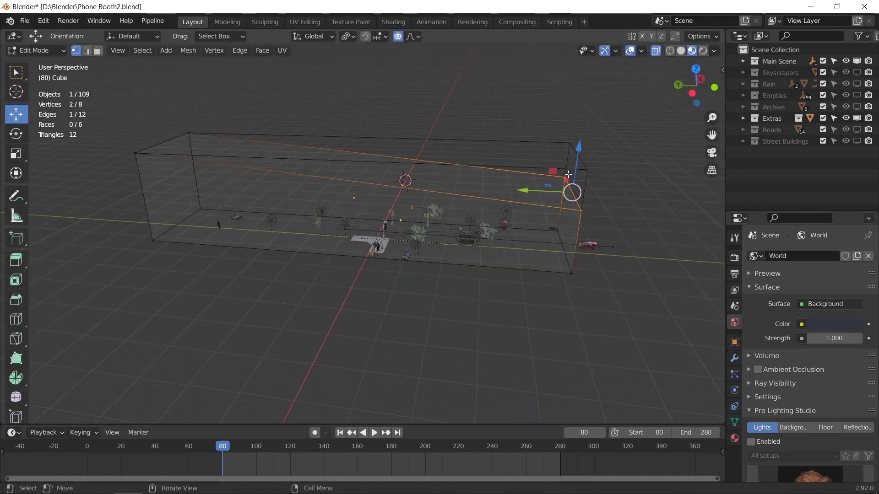
Step: Split the 3D viewport in two and show the scene camera view in one half
key(KP_0)
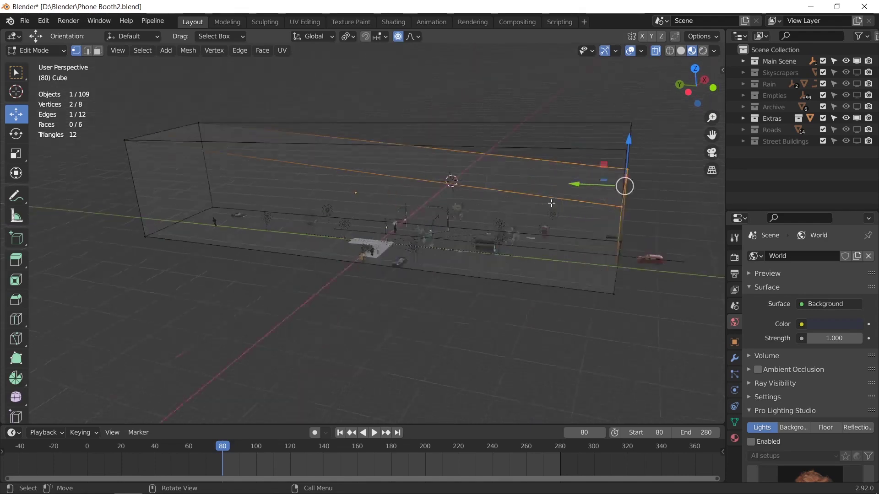
scroll(532, 203, down, 3)
scroll(532, 203, down, 2)
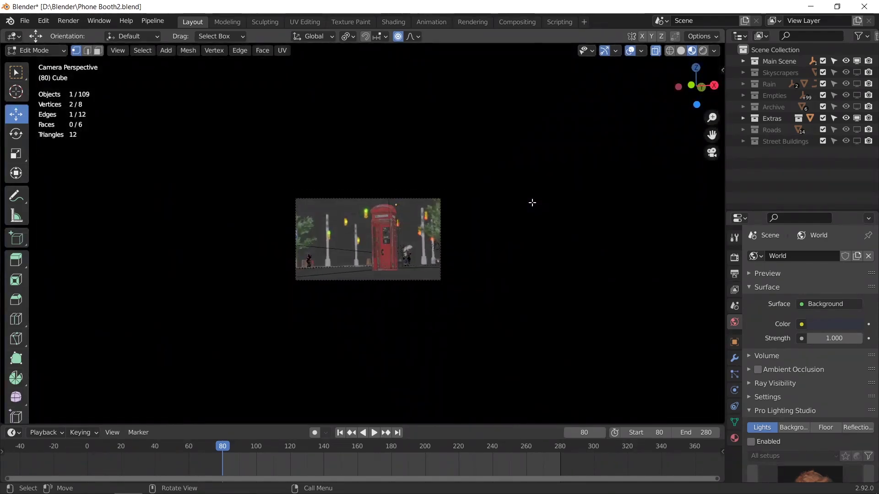
scroll(532, 200, up, 3)
middle_drag(532, 200, 484, 202)
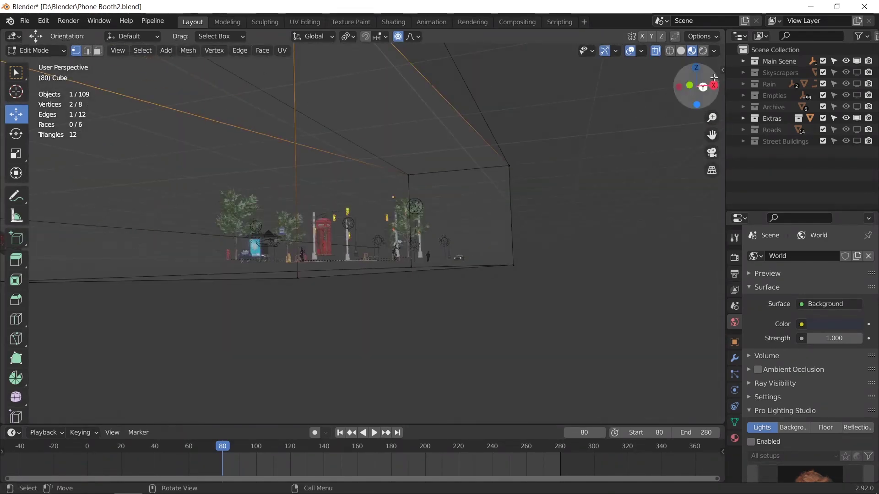
drag(722, 31, 470, 219)
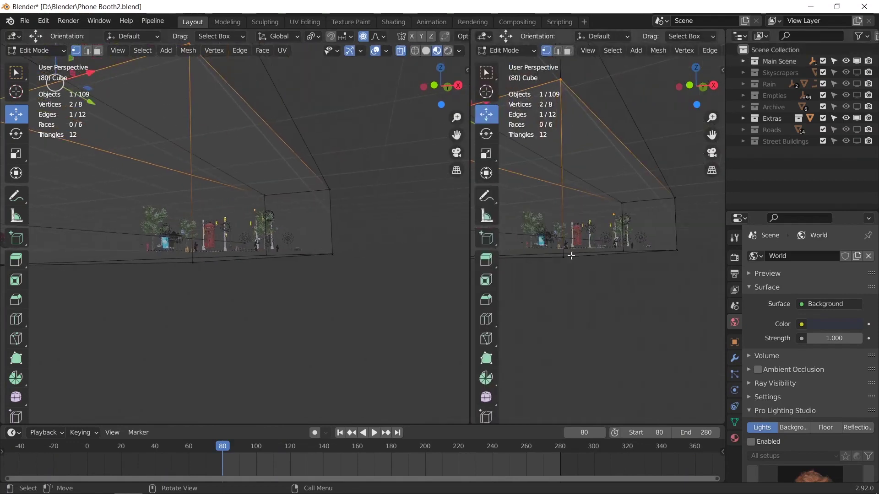
key(KP_0)
scroll(347, 269, up, 5)
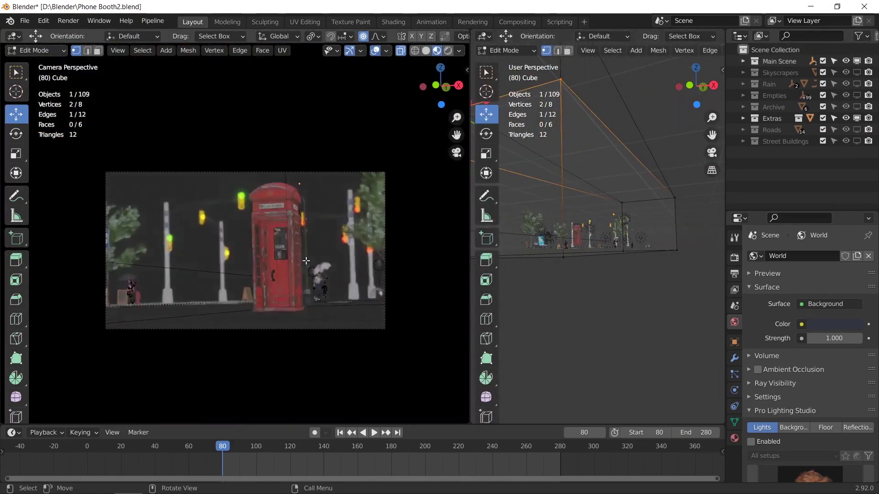
Step: Lower the large cube's selected upper edge about 14.6 m along the Z axis and leave Edit Mode
middle_drag(617, 156, 647, 218)
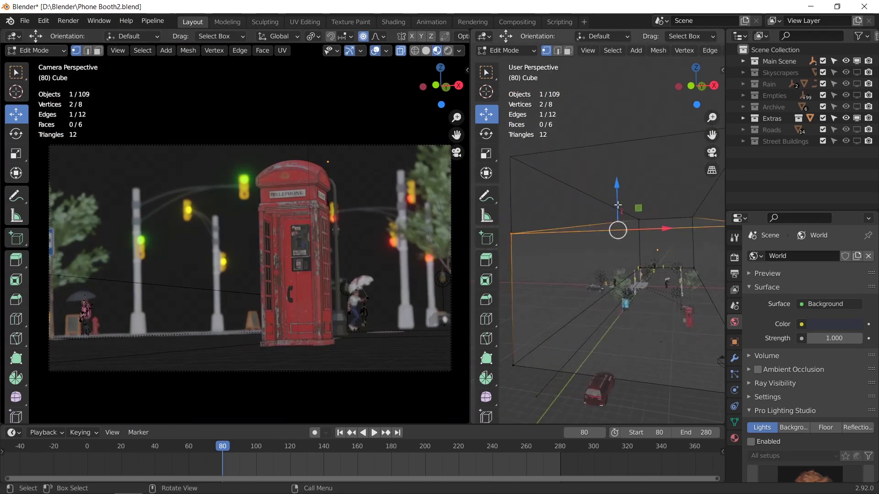
drag(618, 197, 611, 317)
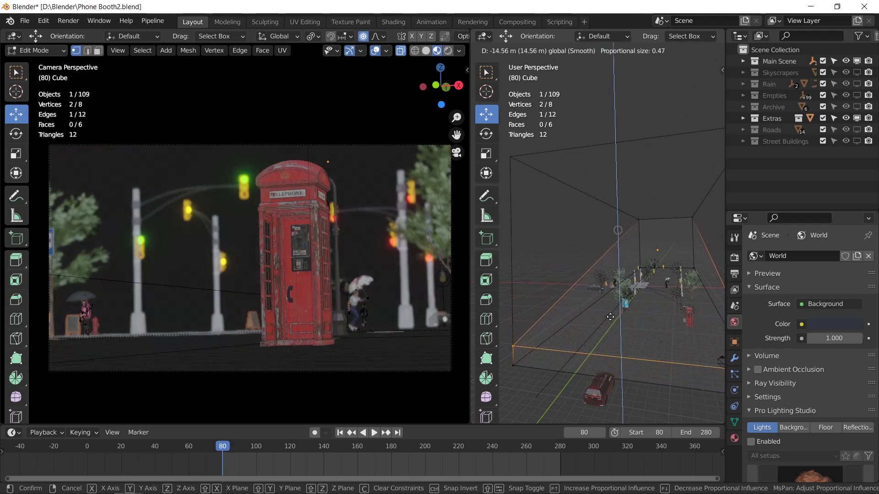
click(610, 317)
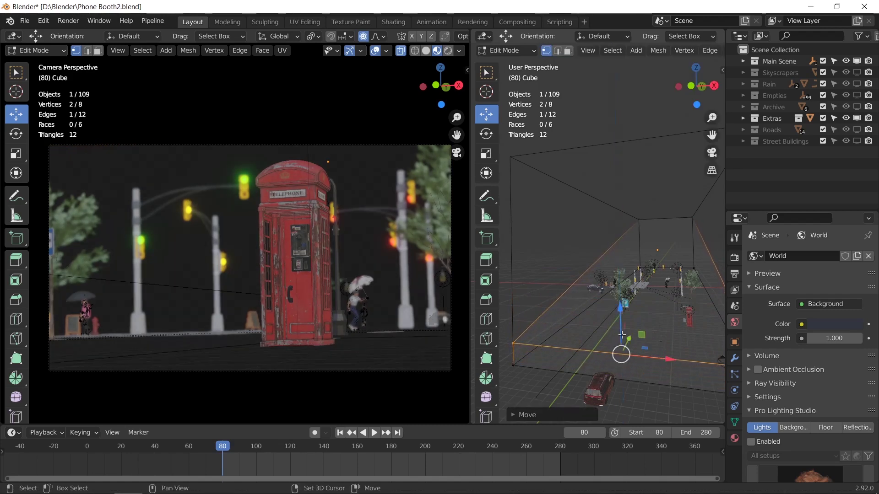
middle_drag(610, 316, 588, 299)
key(Tab)
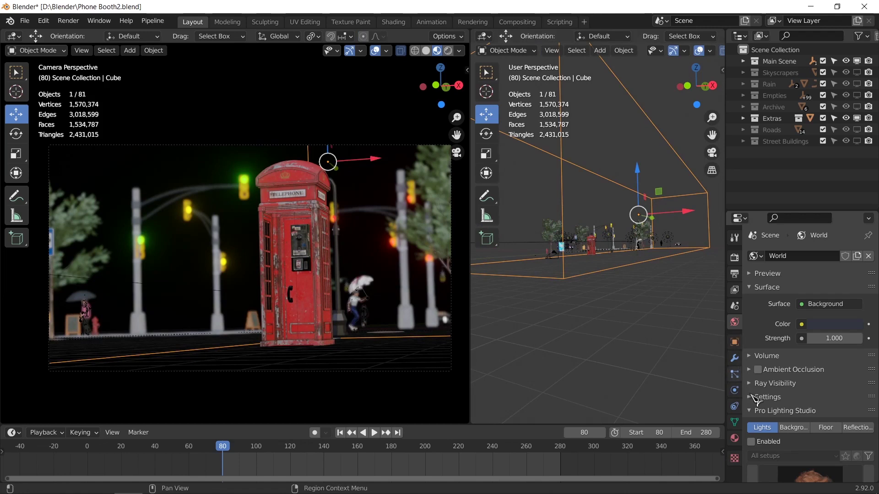
Step: Set the large cube's viewport display type to Solid in its object properties
click(734, 342)
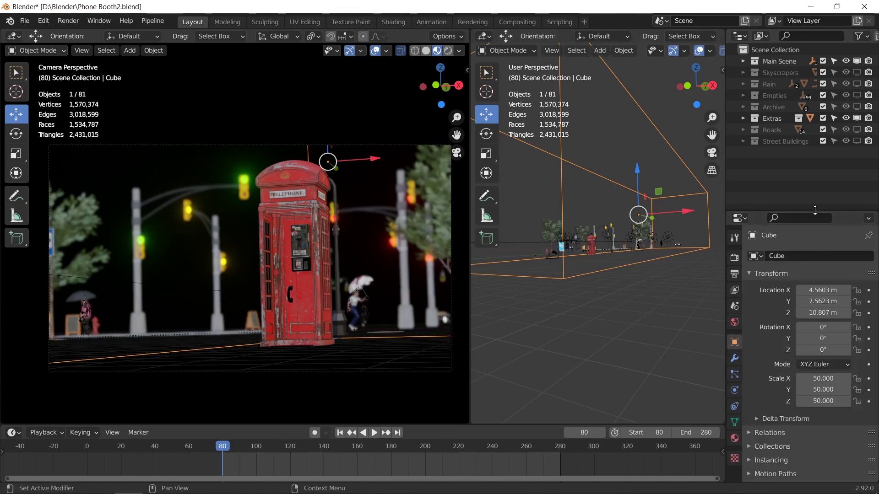
drag(818, 213, 815, 200)
scroll(819, 373, down, 10)
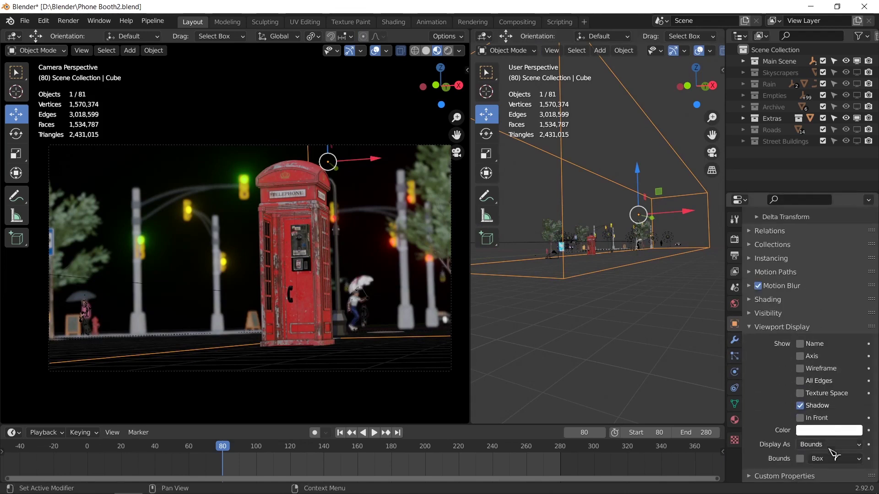
click(829, 445)
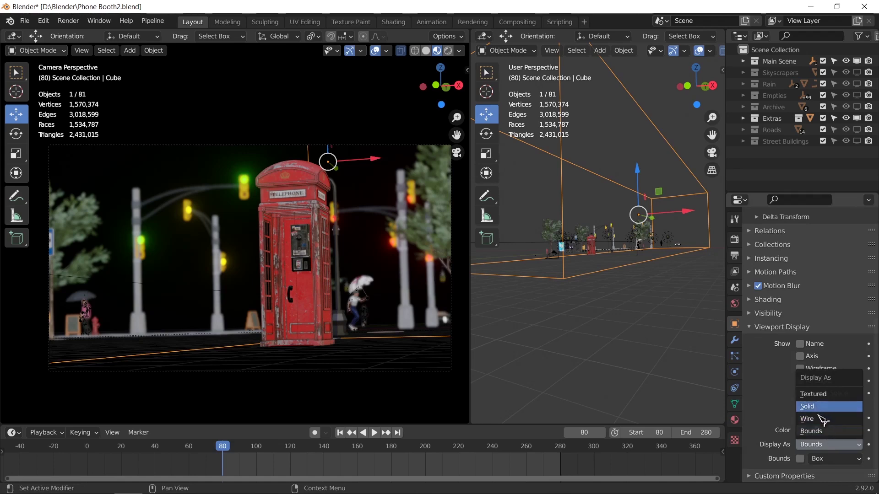
click(820, 407)
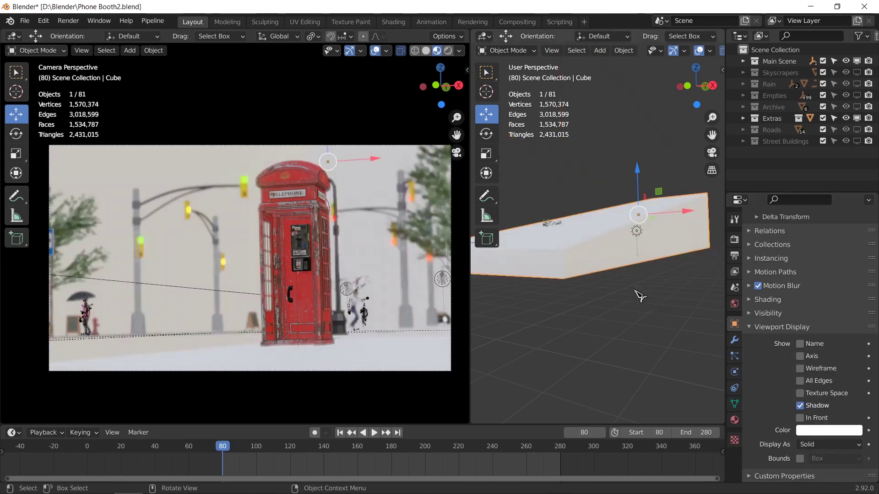
Step: Try to lower the solid cube's selected upper edge further along the Z axis in Edit Mode
key(Tab)
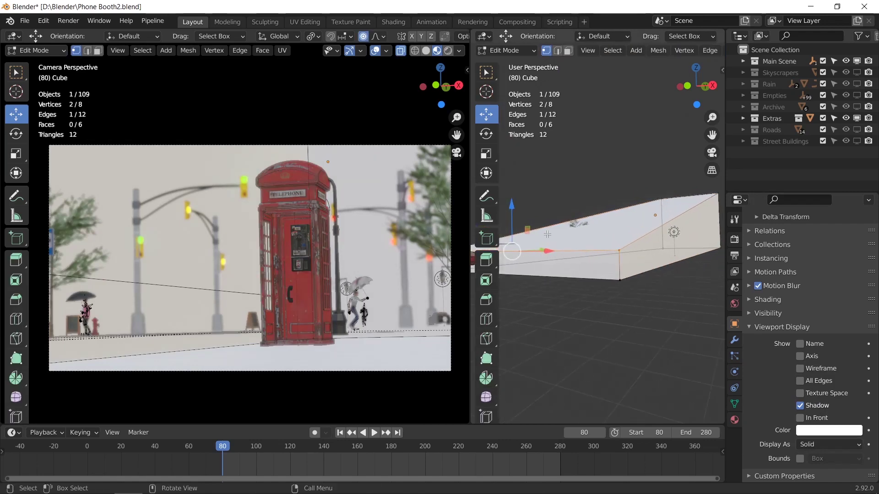
key(g)
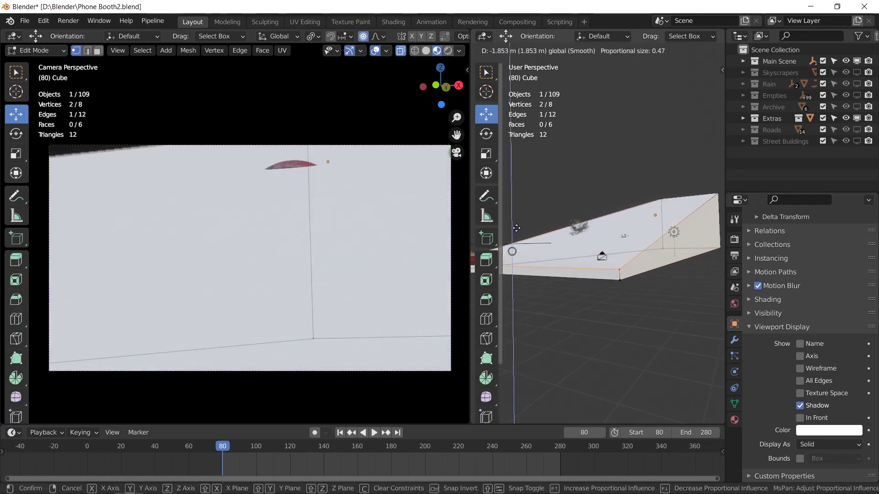
click(517, 228)
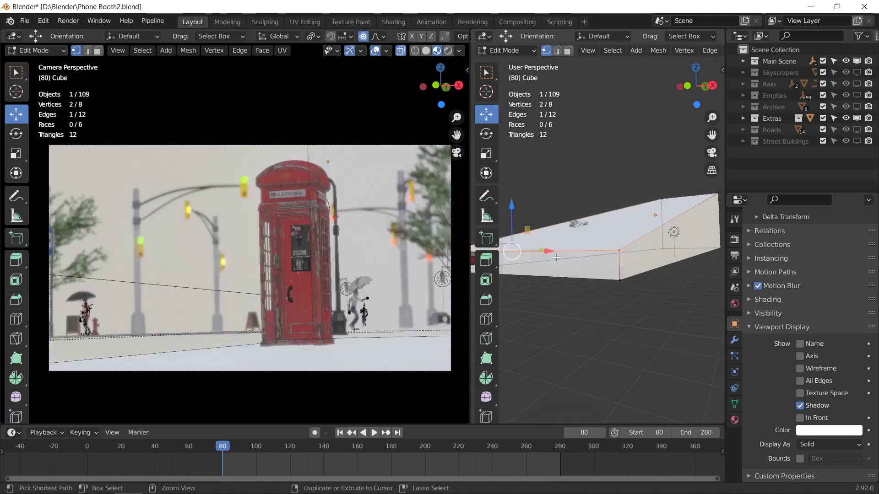
key(Tab)
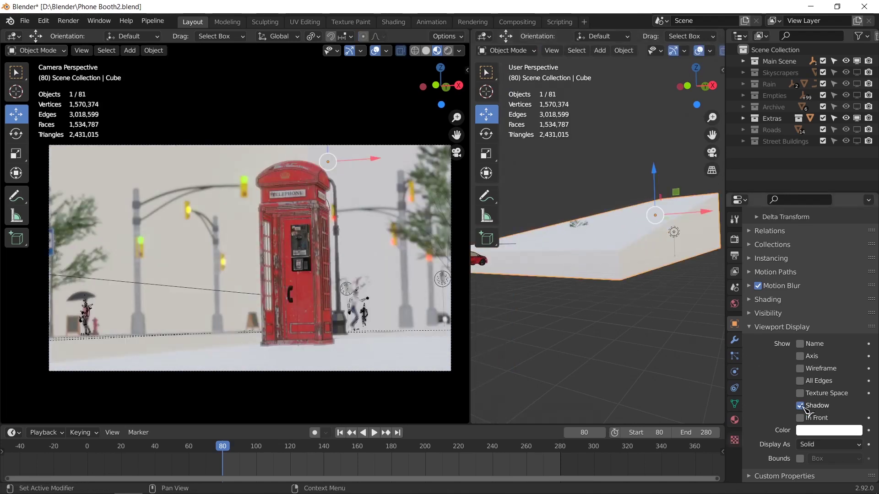
Step: Set the large cube's viewport display type back to Bounds and maximize the perspective viewport
click(830, 444)
click(836, 428)
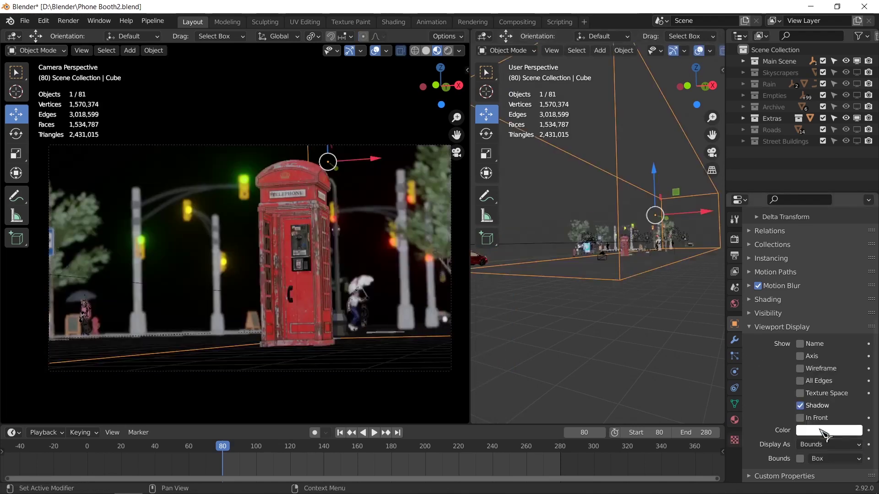
middle_drag(660, 215, 580, 249)
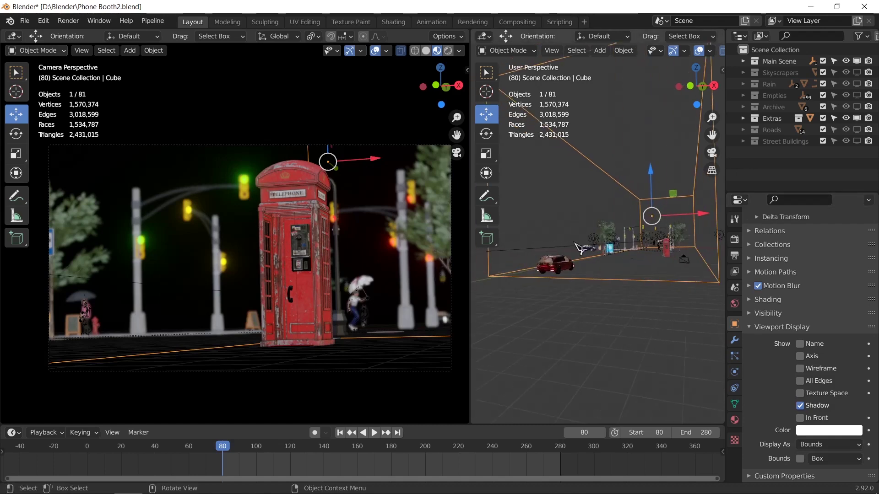
key(ctrl+space)
middle_drag(433, 220, 461, 236)
middle_drag(553, 210, 446, 215)
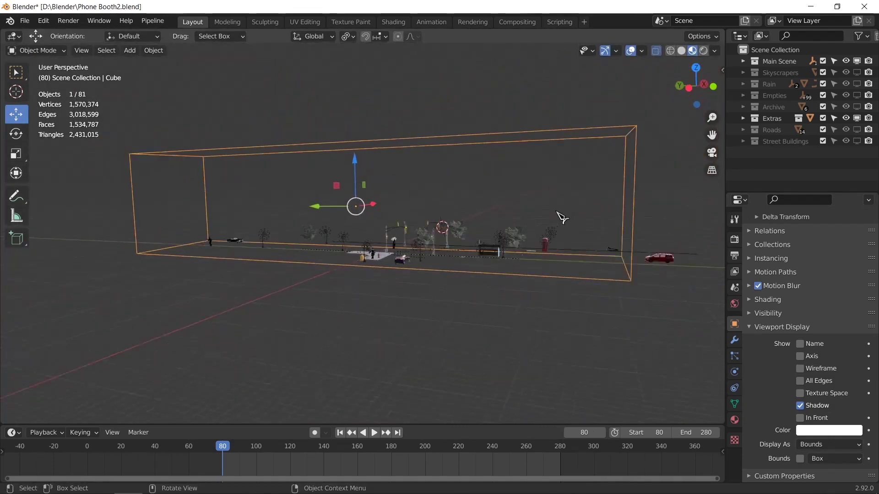
Step: Deselect the large cube in Object Mode and save the scene to Phone Booth2.blend
key(Tab)
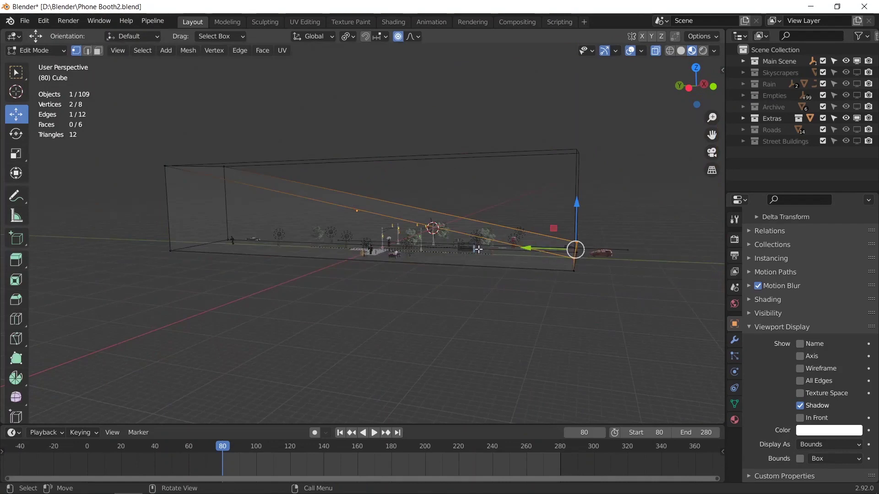
key(Tab)
click(540, 294)
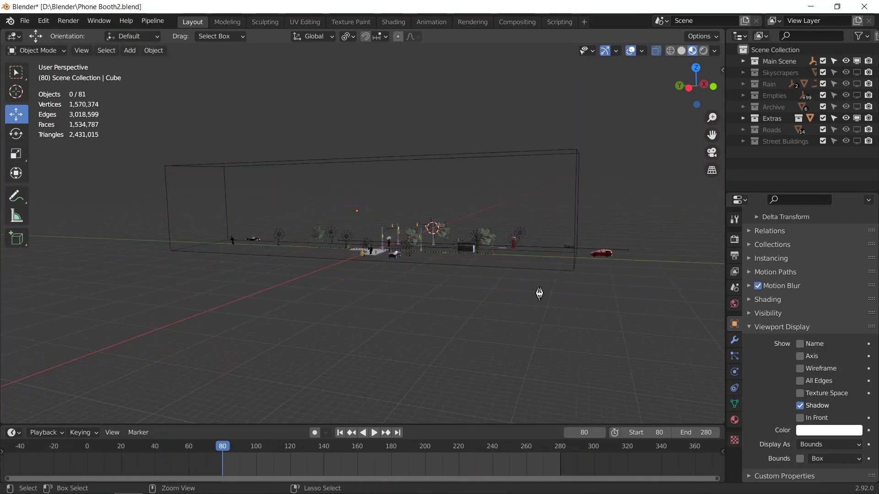
key(ctrl+s)
Step: Open the Shading workspace and create a new material on the large cube around the street
click(403, 23)
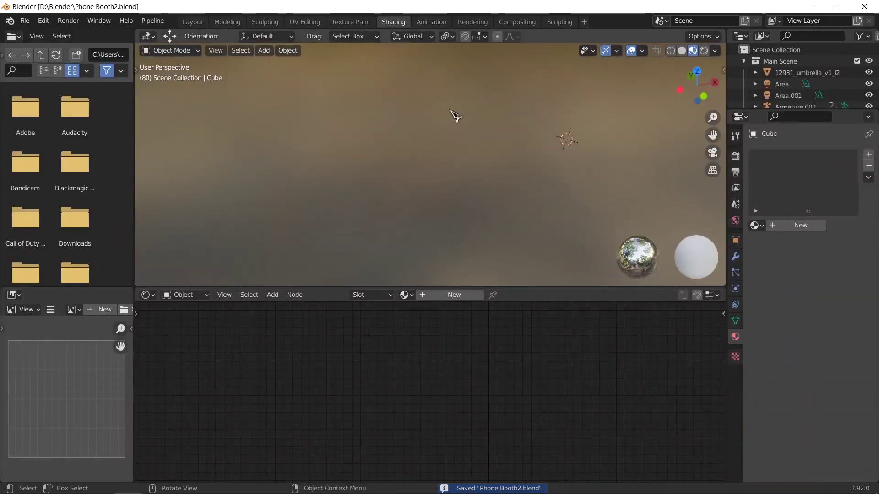
scroll(458, 165, down, 10)
middle_drag(397, 176, 442, 120)
click(439, 121)
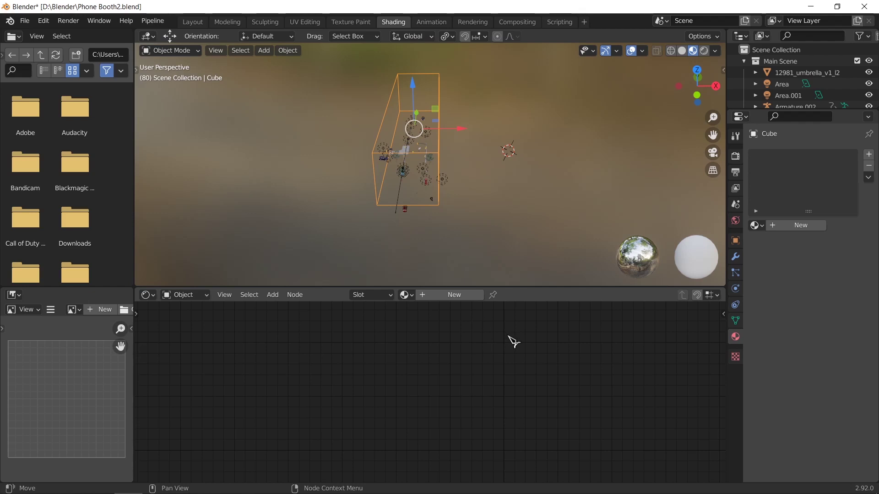
click(458, 297)
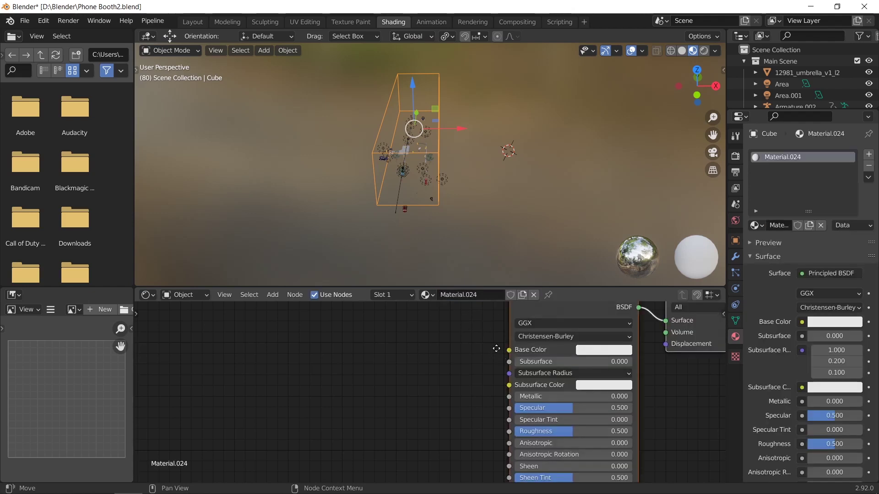
scroll(464, 389, down, 1)
Step: Replace the Principled BSDF node with a Principled Volume node and connect it to the Volume input of the Material Output
click(451, 333)
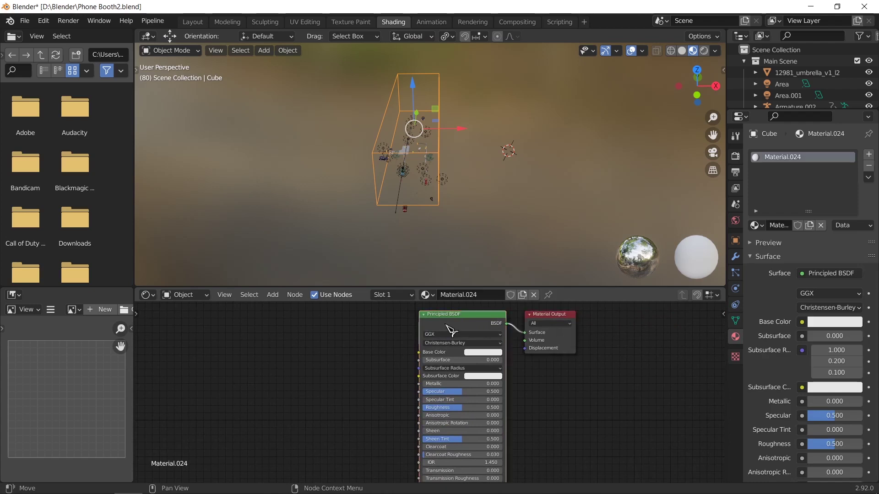
key(x)
key(shift+a)
click(368, 348)
text(vol)
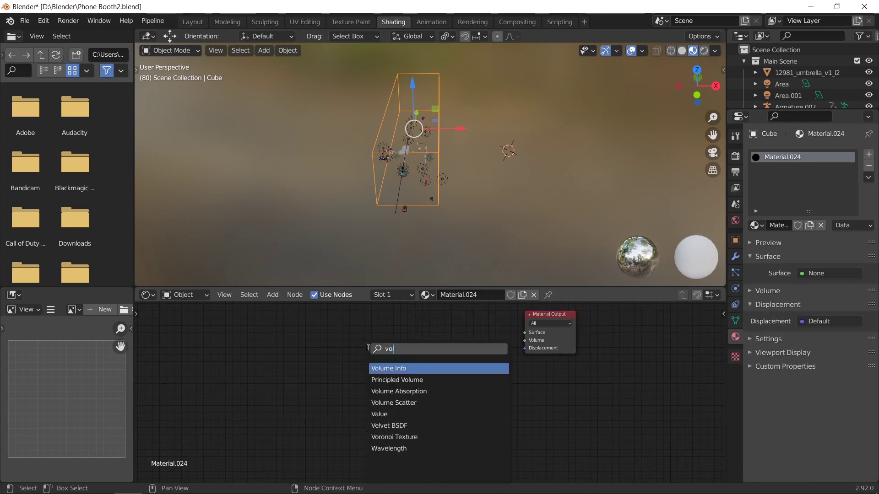
click(397, 380)
click(453, 362)
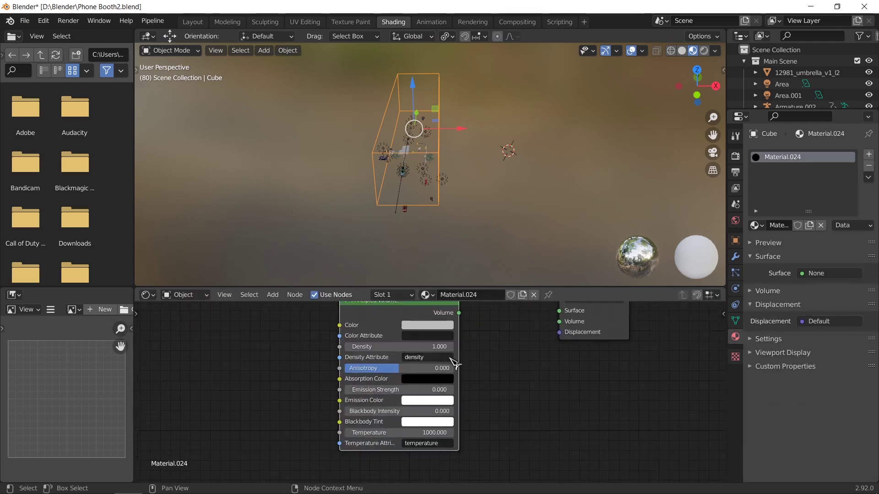
drag(453, 337, 558, 349)
Step: Set the Principled Volume node's density to 0.1
middle_drag(455, 198, 466, 273)
scroll(453, 200, down, 4)
scroll(456, 200, up, 3)
click(435, 370)
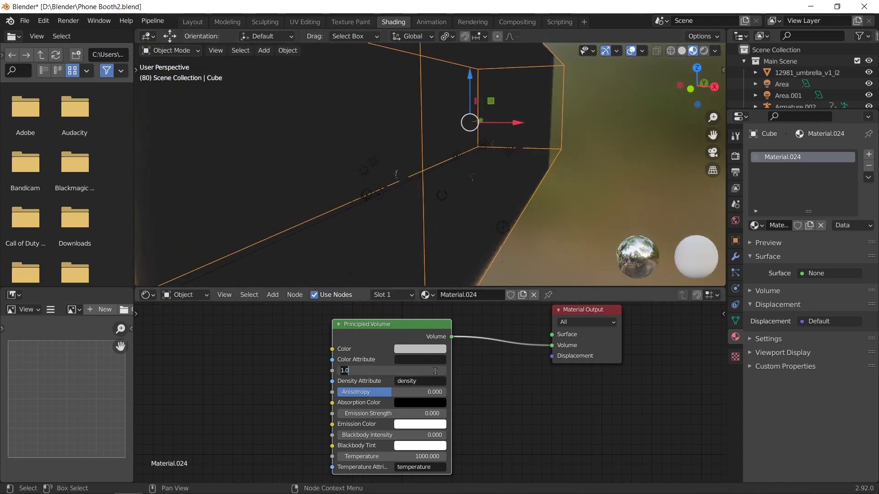
text(0.1)
key(Return)
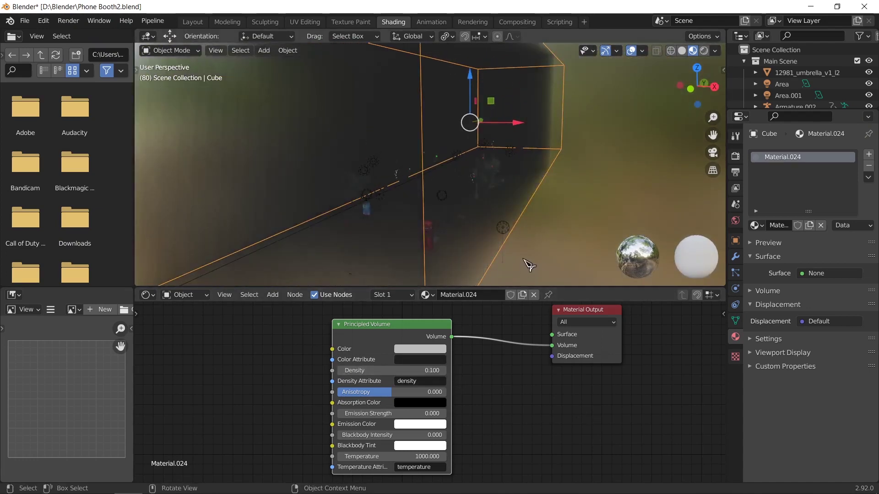
Step: Switch to the scene camera view and set the Principled Volume node's density to 0.05
middle_drag(525, 261, 528, 264)
key(KP_0)
click(436, 370)
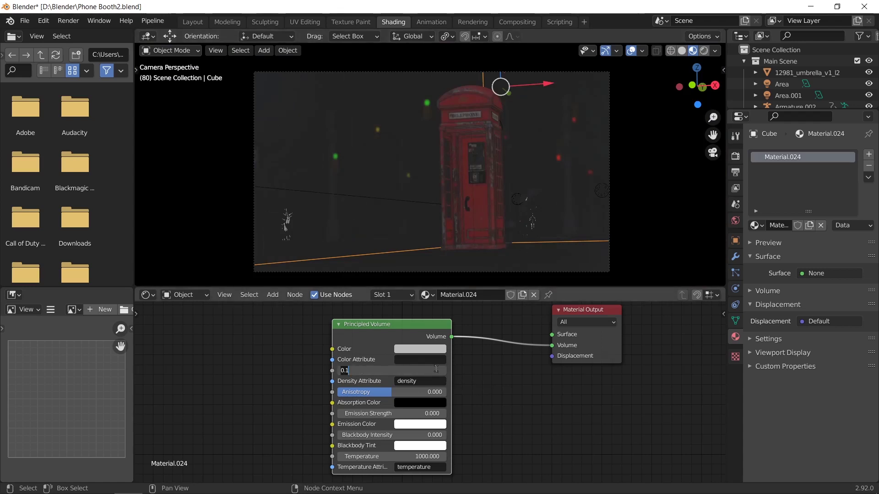
key(Return)
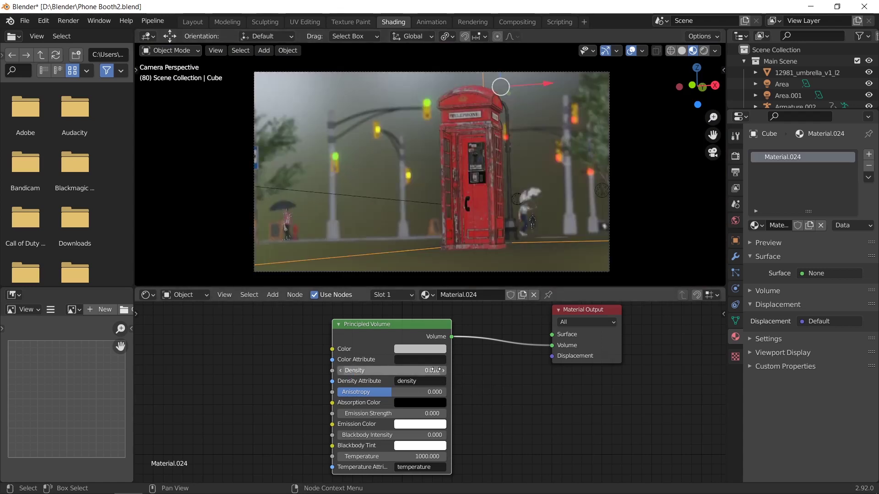
click(435, 370)
text(0.05)
key(Return)
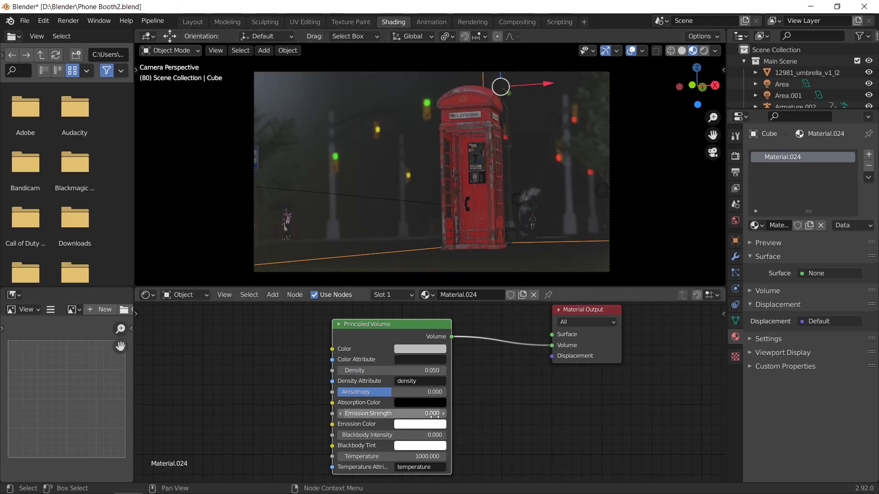
Step: Set the Principled Volume node's emission strength to 0.01 and reduce its density to 0
click(434, 414)
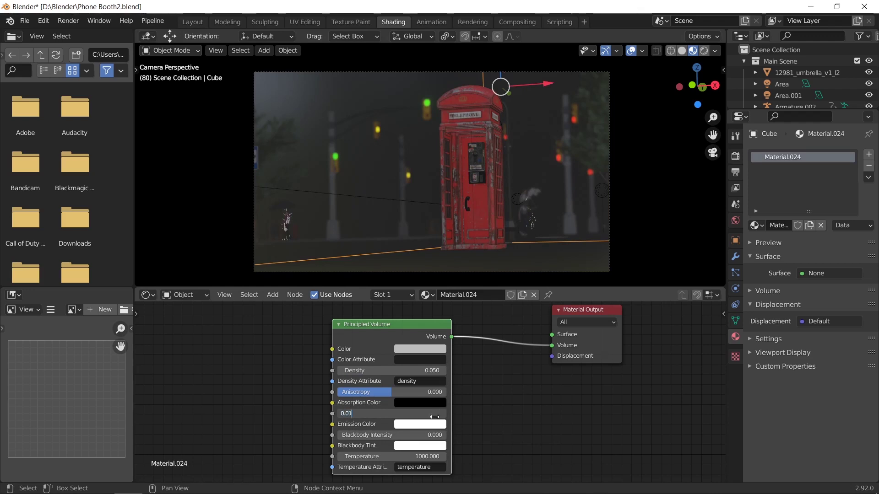
text(0.01)
key(Return)
drag(412, 370, 394, 371)
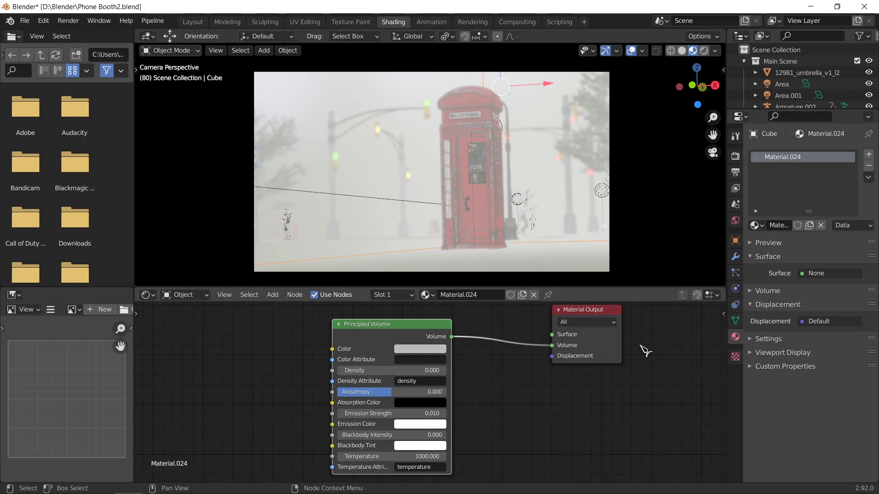
Step: Switch the render engine to Eevee, preview the camera view in rendered shading, and save the file
click(735, 156)
click(827, 155)
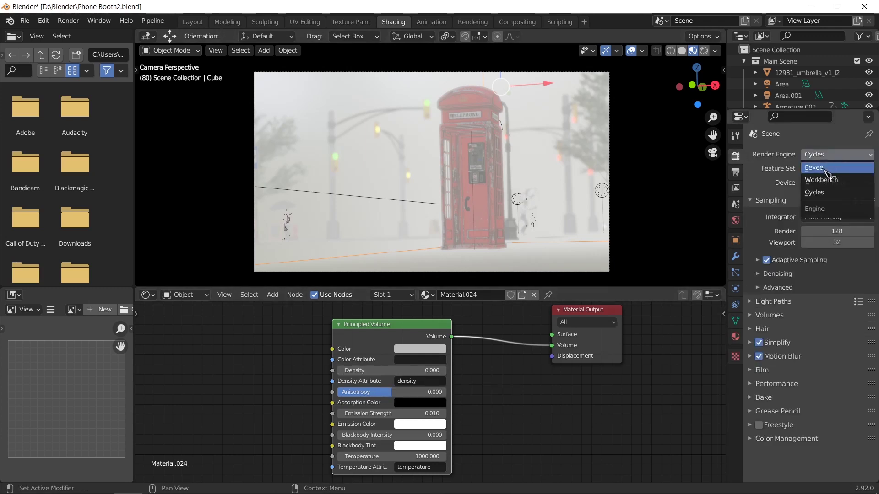
click(815, 168)
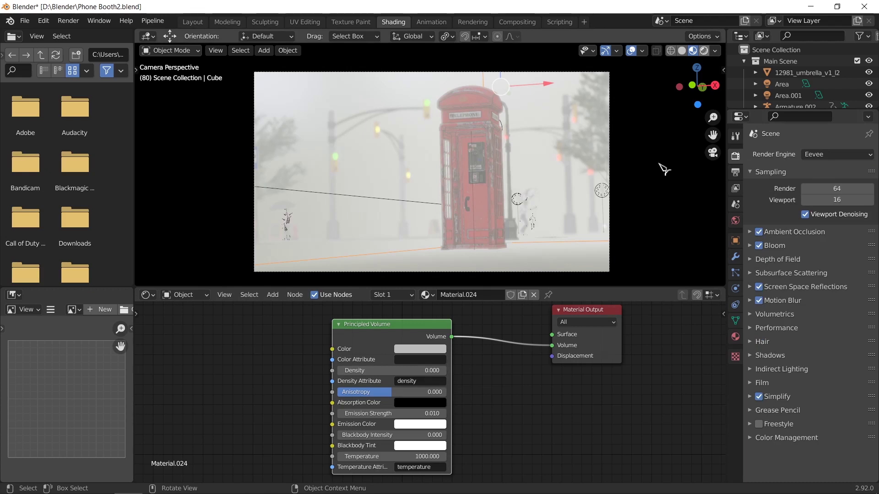
key(z)
key(8)
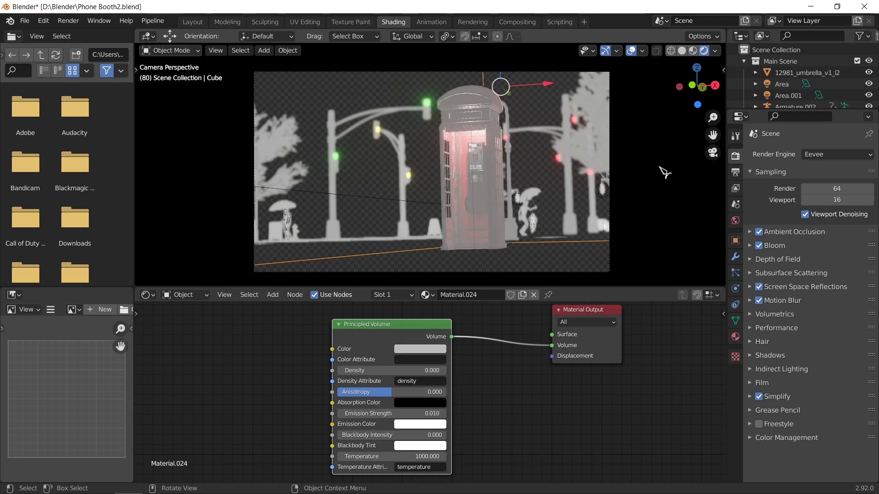
key(ctrl+s)
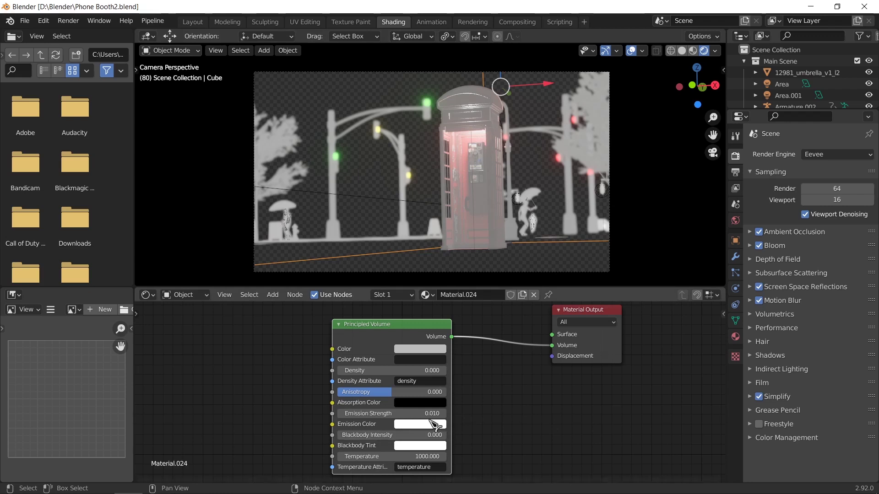
Step: Try emission strengths of 0, 0.01 and 0.005 on the Principled Volume node
drag(426, 413, 412, 414)
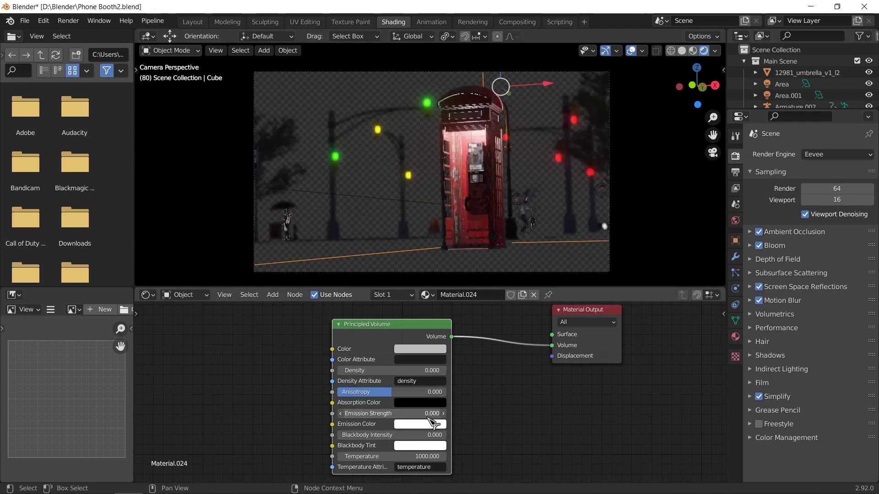
click(429, 414)
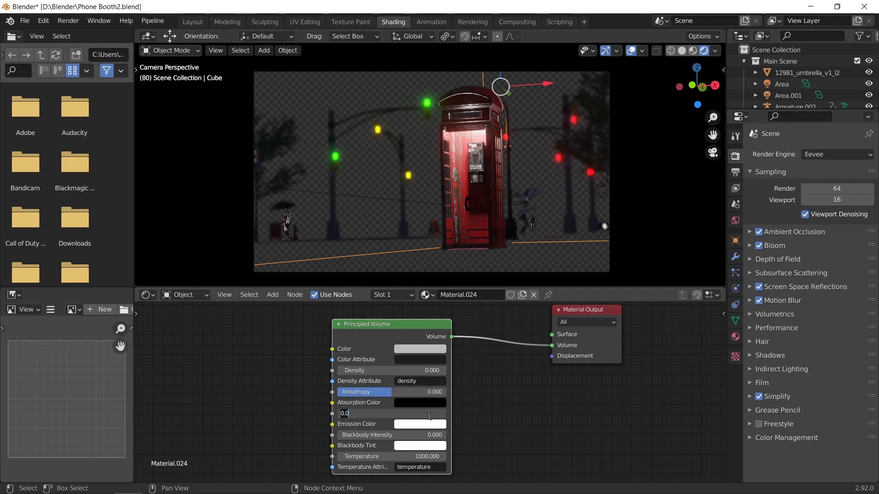
text(1)
key(Return)
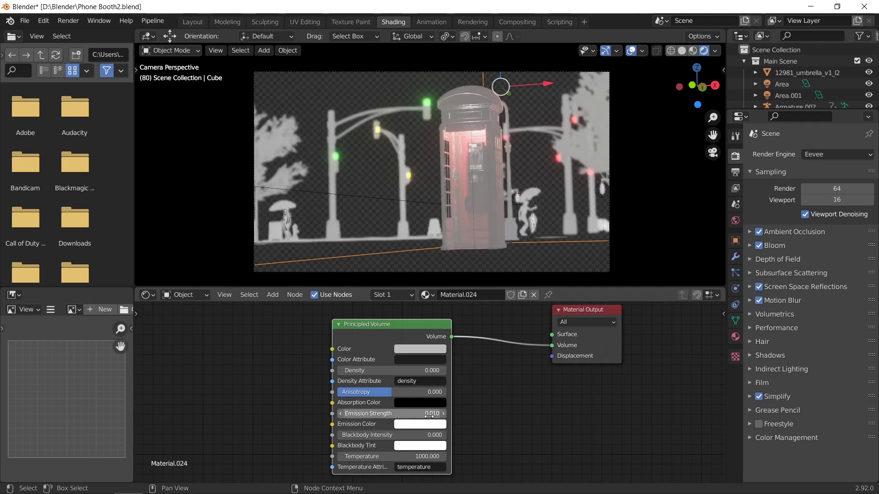
scroll(429, 416, up, 1)
click(429, 414)
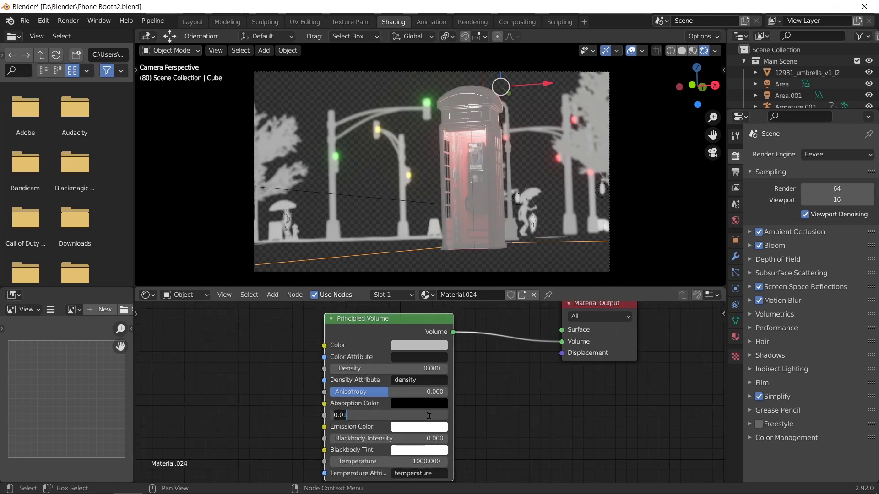
key(BackSpace)
key(BackSpace)
text(005)
key(Return)
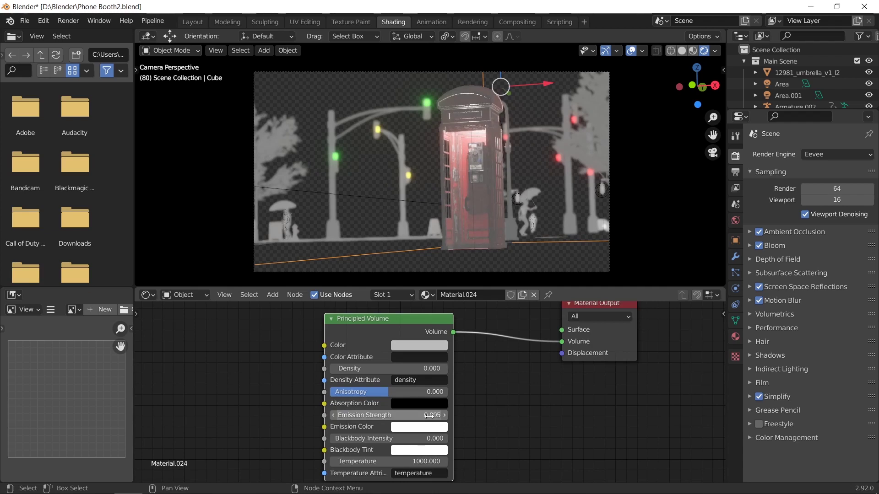
Step: Set the Principled Volume node's emission strength to 0
click(428, 415)
text(0)
key(Return)
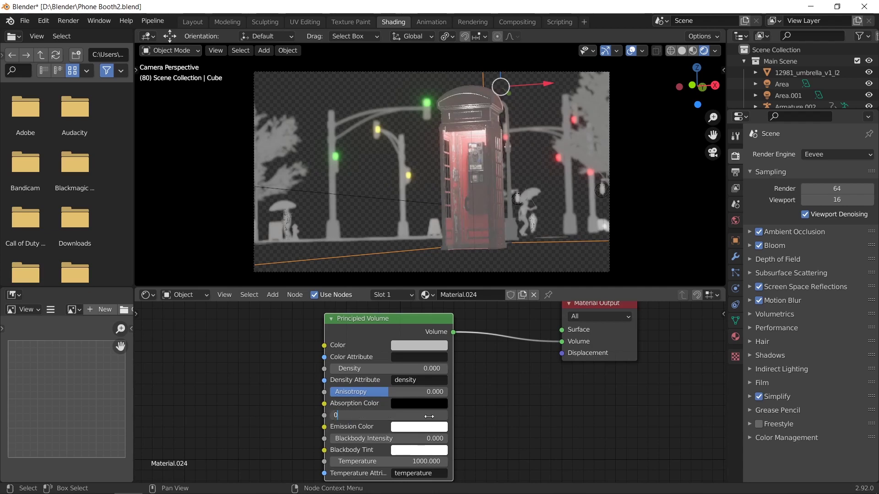
Step: Try density values of 0.01, 0.05, 0.2 and 0.02 on the Principled Volume node
click(421, 369)
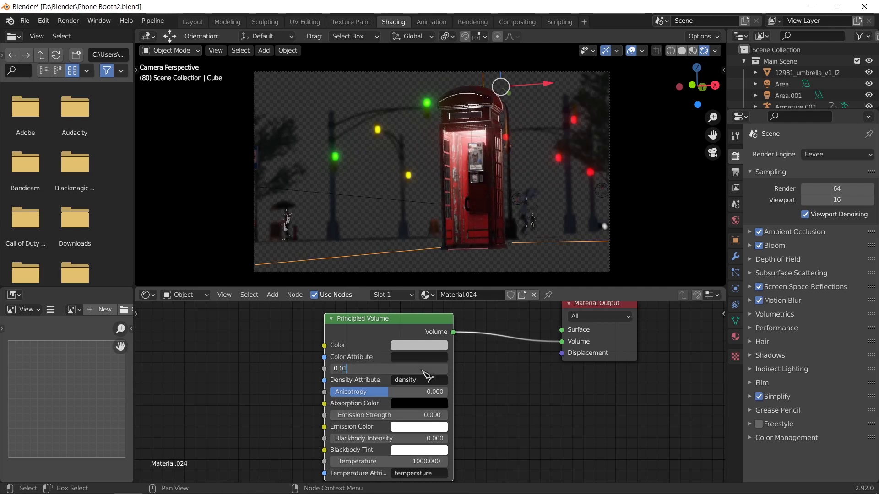
text(1)
key(Return)
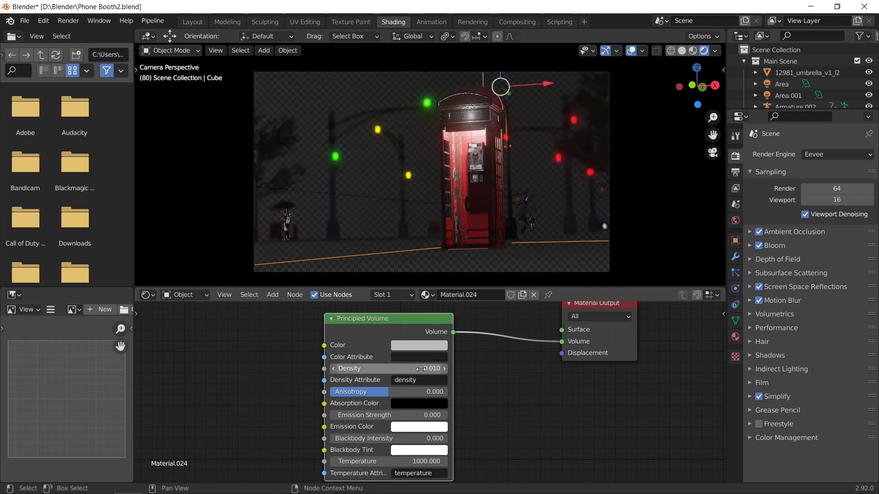
click(422, 369)
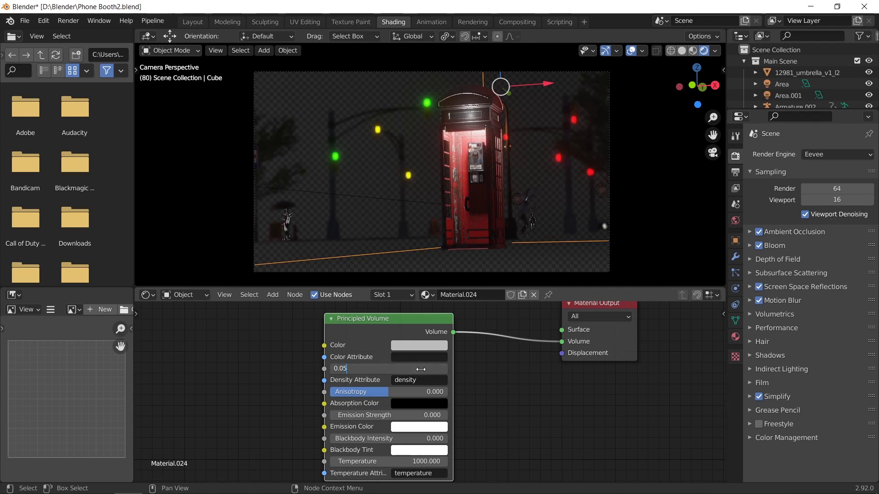
key(Return)
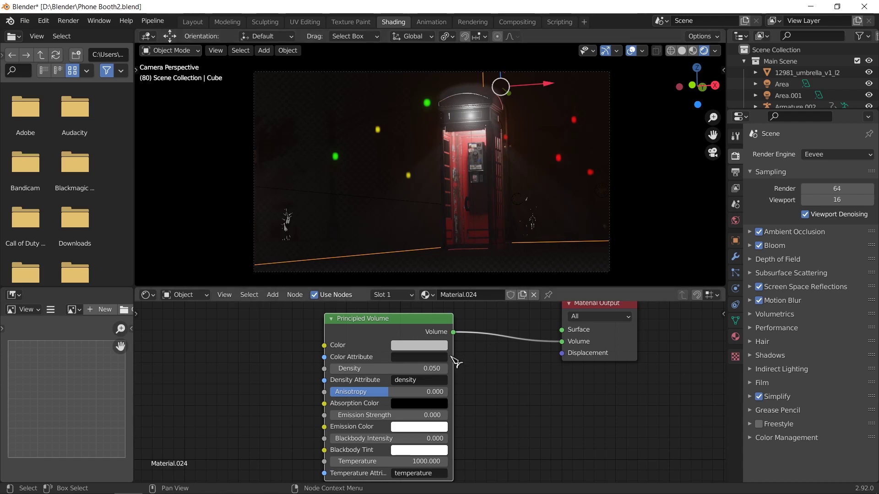
click(438, 369)
key(Return)
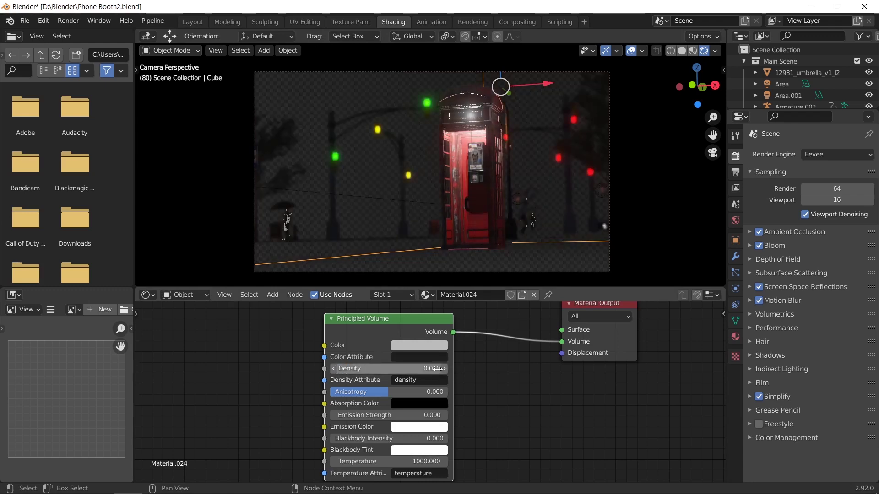
click(438, 369)
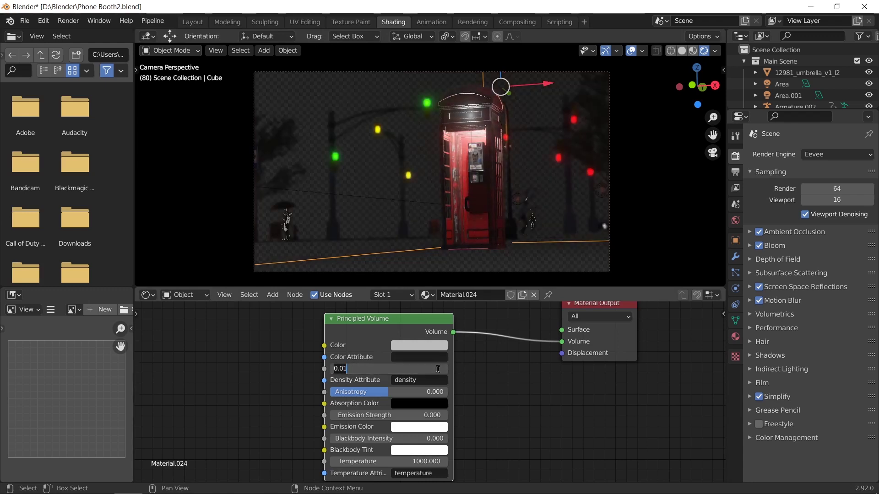
text(2)
key(Return)
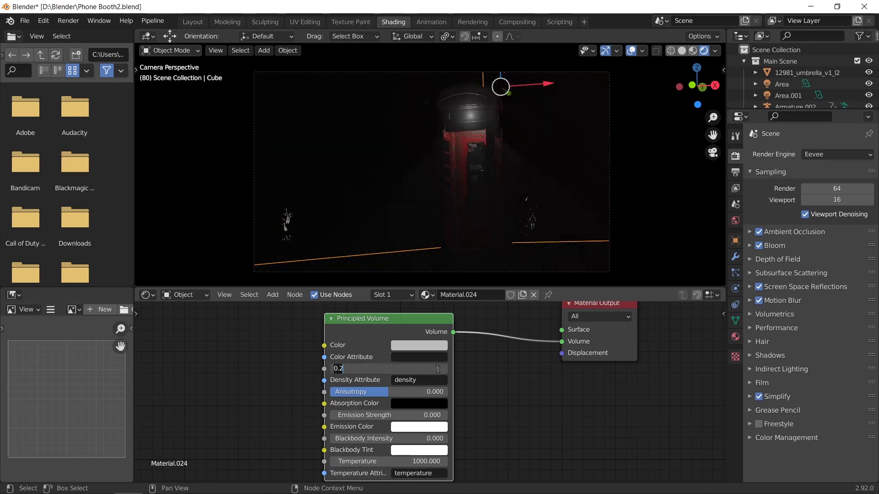
text(0.02)
key(Return)
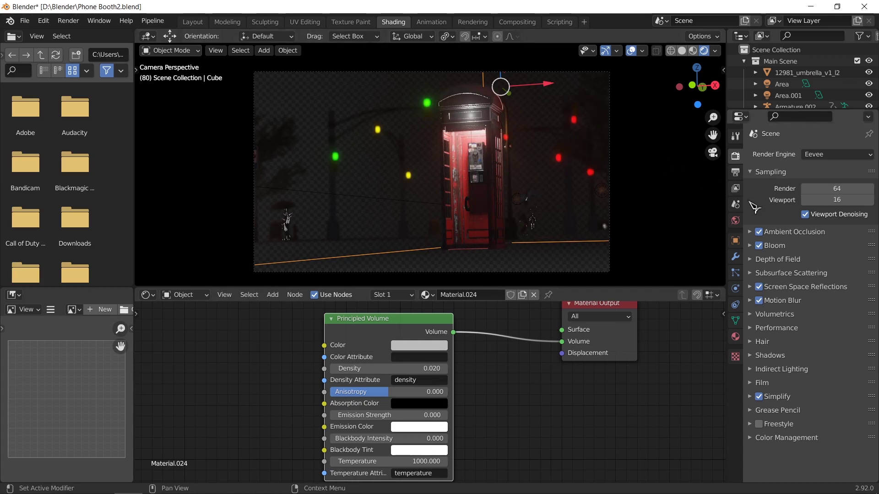
Step: Set the Principled Volume node's density to 0.05
click(438, 368)
text(0.05)
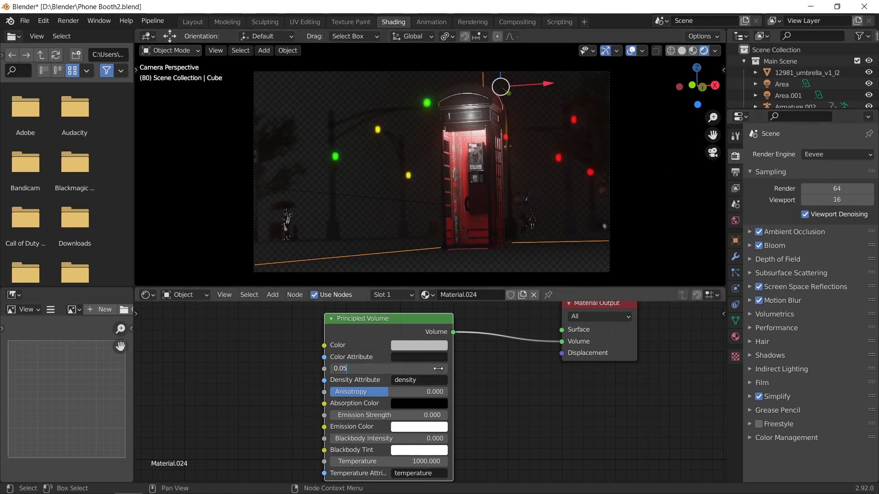
key(Return)
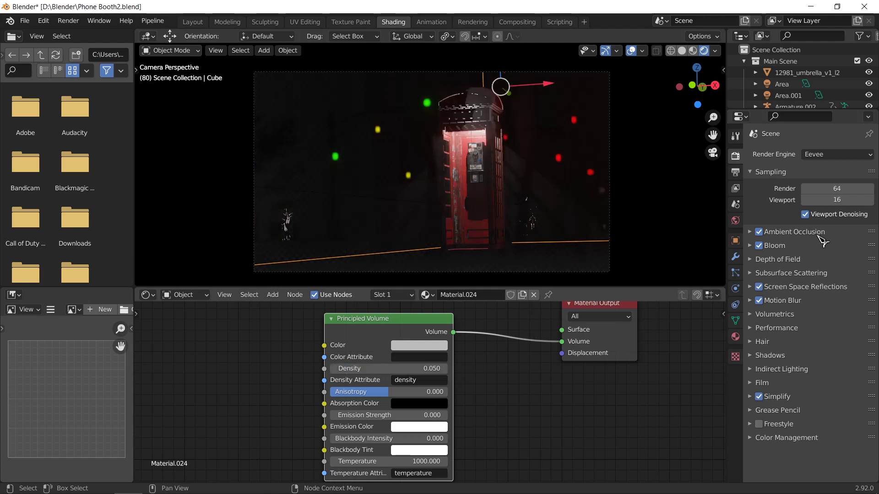
Step: Switch the render engine to Cycles, preview the fog in the camera view, and return the viewport to solid shading
click(840, 156)
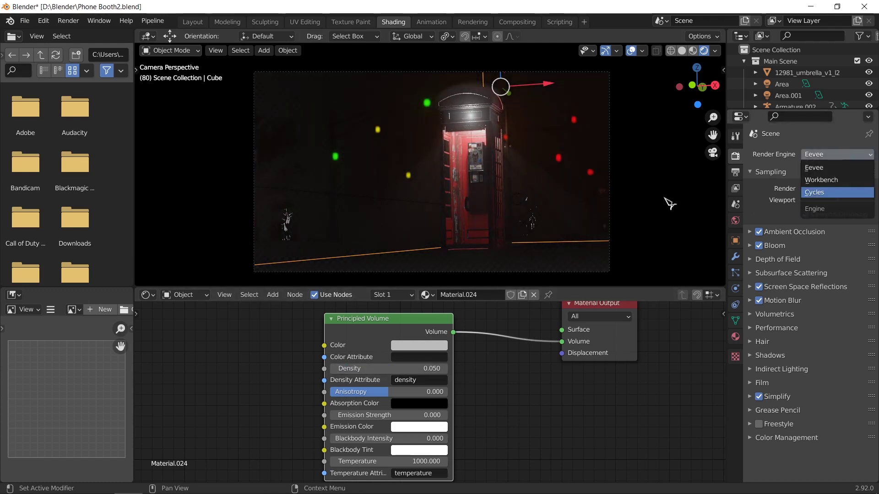
key(Return)
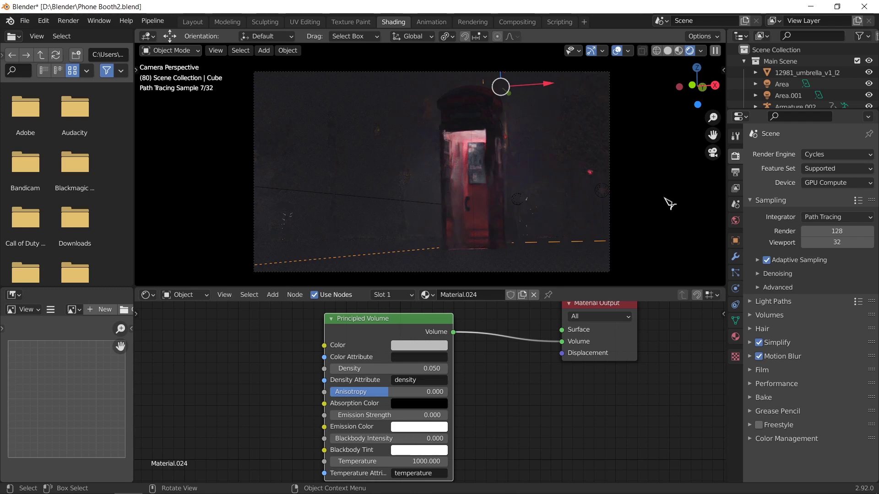
click(669, 52)
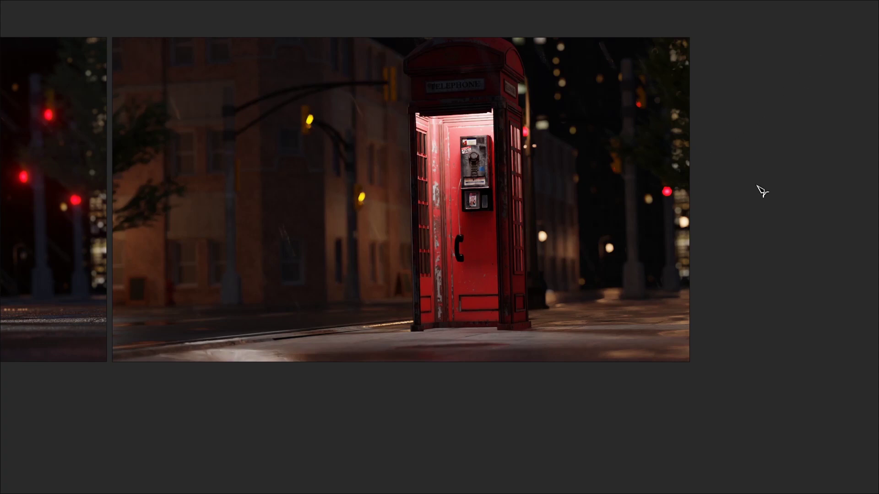
Step: Compare against the phone booth renders on the image board and switch back to Blender
key(alt+Tab)
key(alt+Tab)
key(alt+Tab)
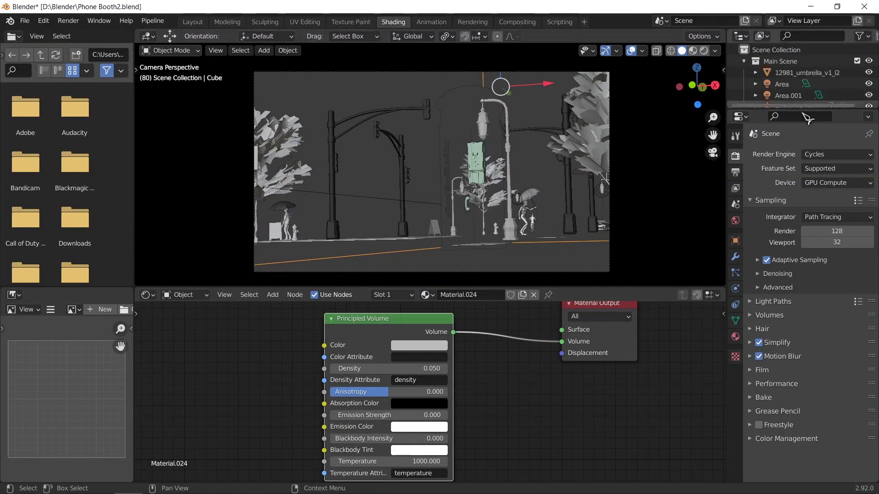
Step: Enlarge the Outliner and look through the scene's collections, collapsing each one and briefly hiding and reshowing the Extras collection
drag(804, 111, 803, 295)
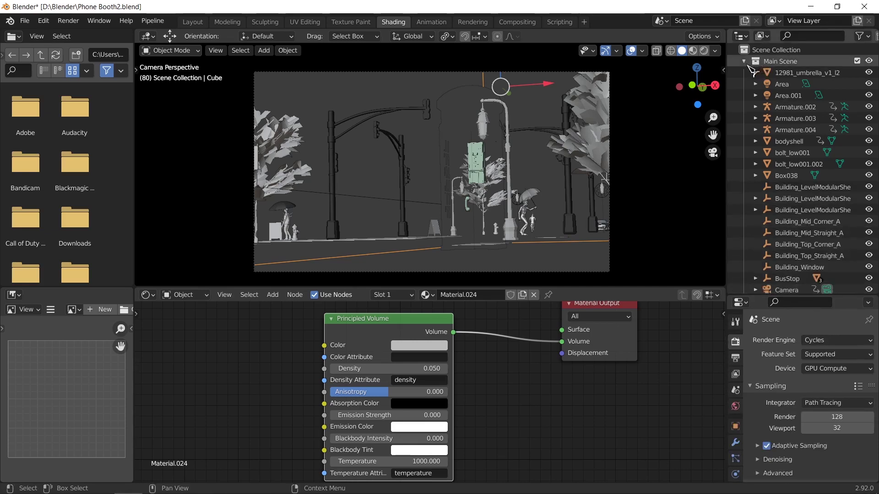
click(744, 61)
click(744, 96)
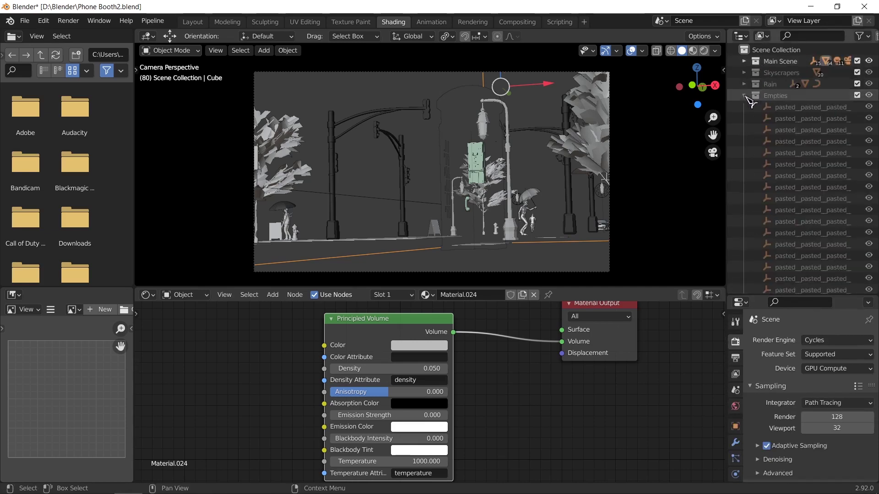
click(743, 95)
click(744, 107)
click(744, 107)
click(744, 118)
click(744, 118)
click(744, 130)
click(744, 129)
click(744, 141)
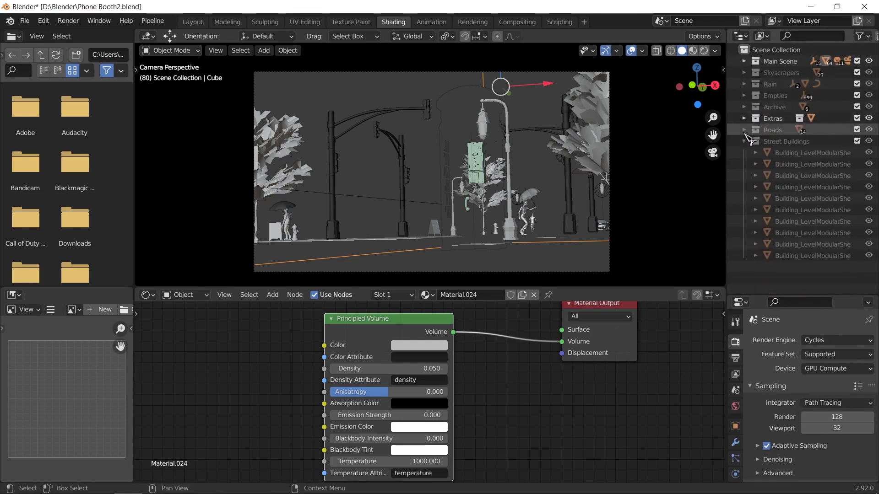
click(869, 118)
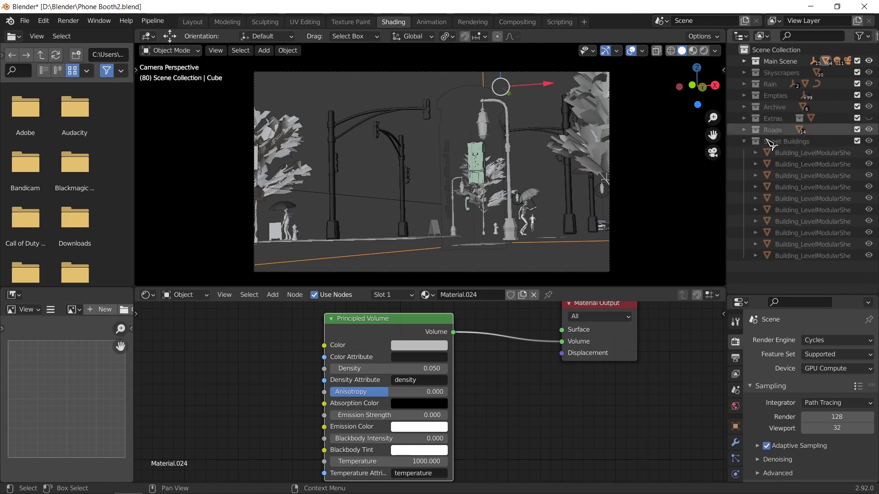
click(744, 141)
click(868, 118)
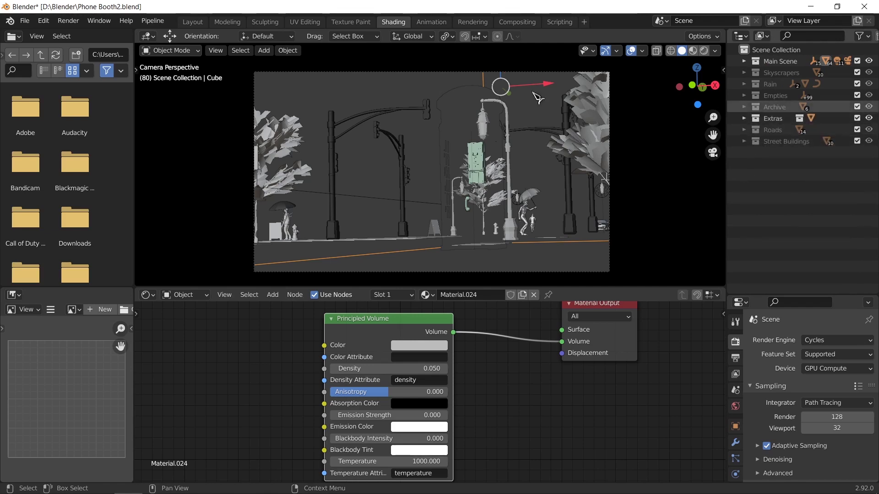
Step: In the Layout workspace, enable the Street Buildings collection in viewports and look at the scene through the camera
click(200, 22)
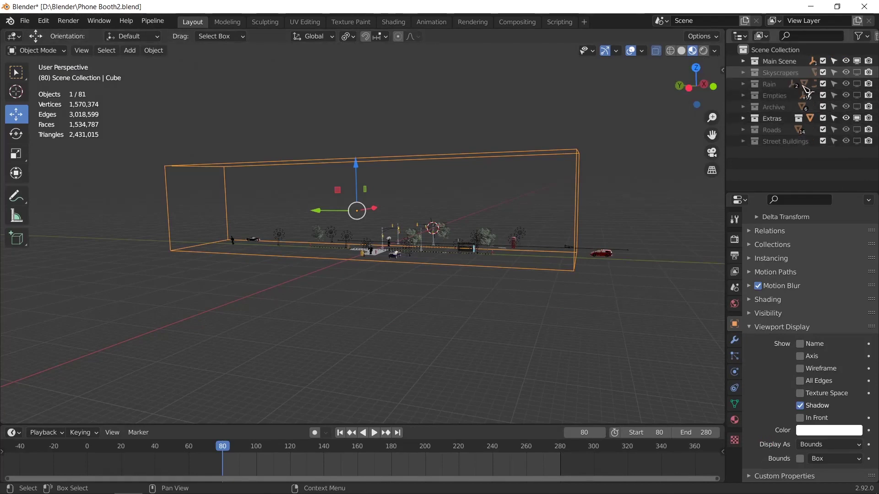
click(857, 141)
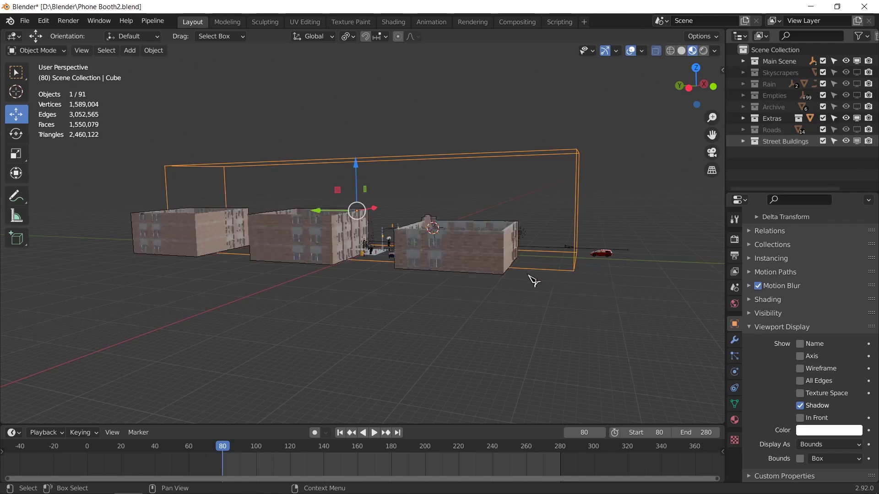
middle_drag(530, 279, 456, 280)
key(KP_0)
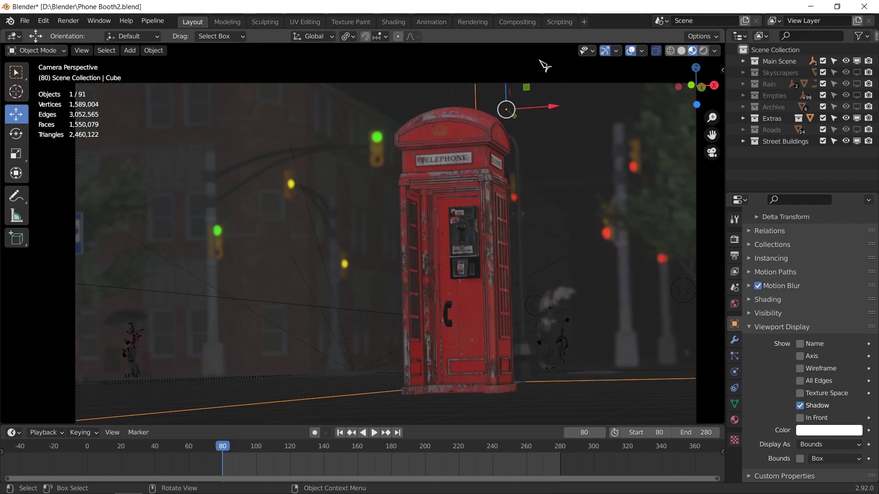
Step: Return to the Shading workspace and enlarge the Properties editor to show more of the render settings
click(394, 22)
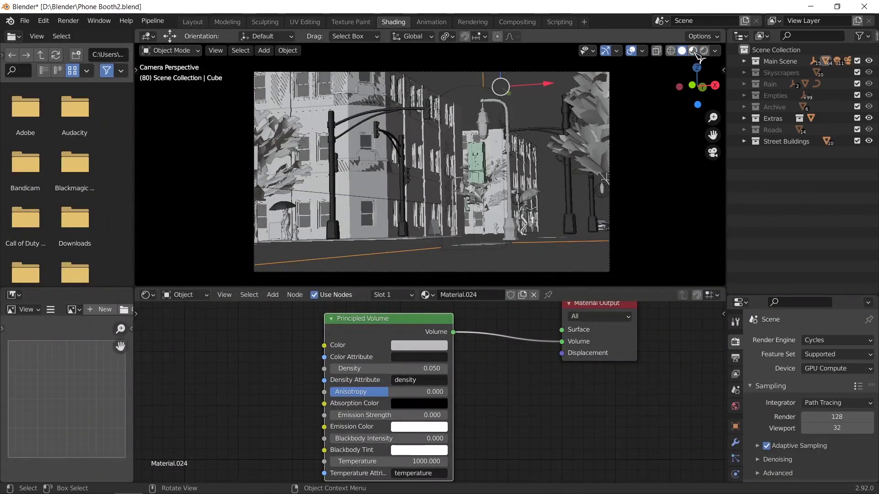
click(837, 340)
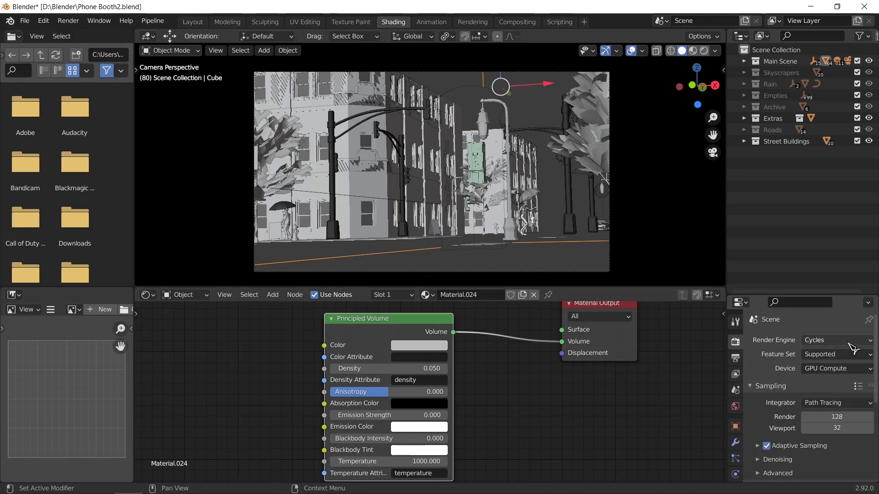
drag(805, 297, 804, 197)
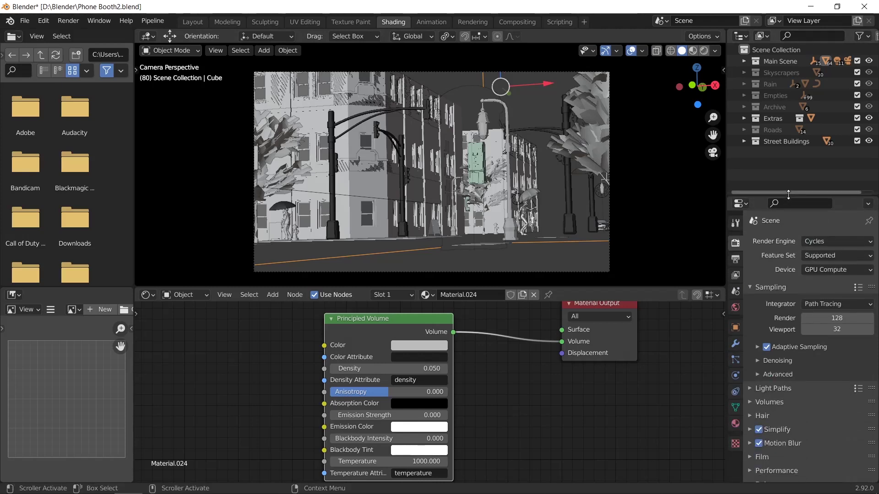
Step: Set the Principled Volume density of the fog to 0.01 and preview the camera view in rendered shading
click(429, 368)
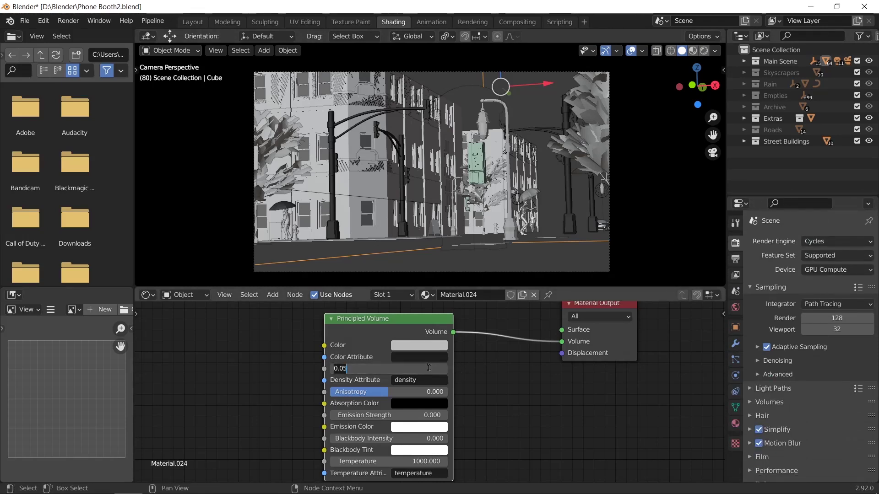
text(0.01)
key(Return)
click(704, 51)
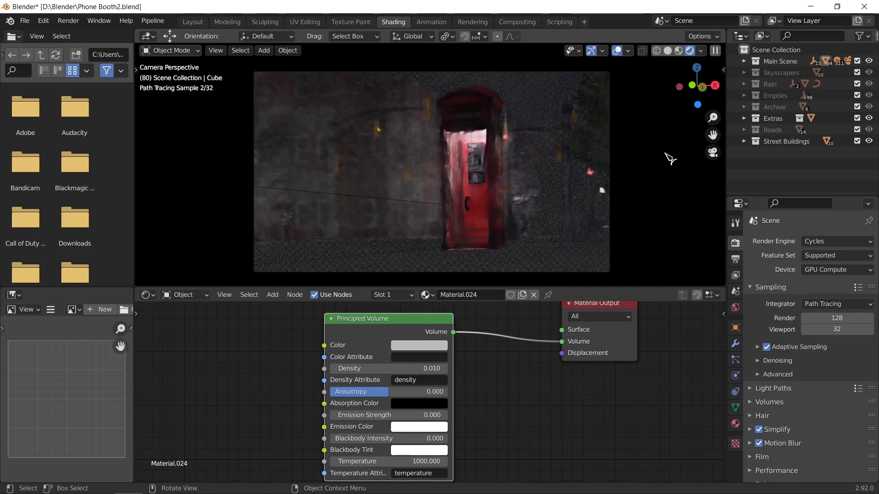
Step: Toggle the viewport overlays to compare the rendered fog with and without them, leaving them hidden
click(617, 50)
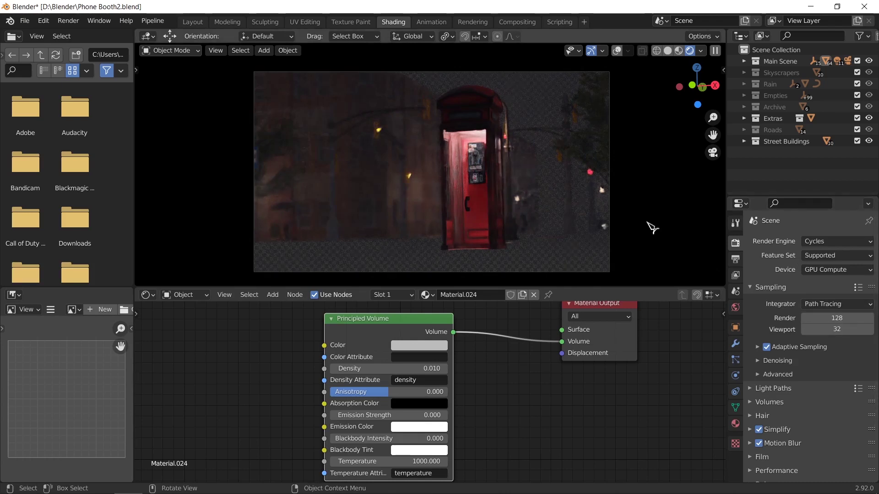
click(618, 50)
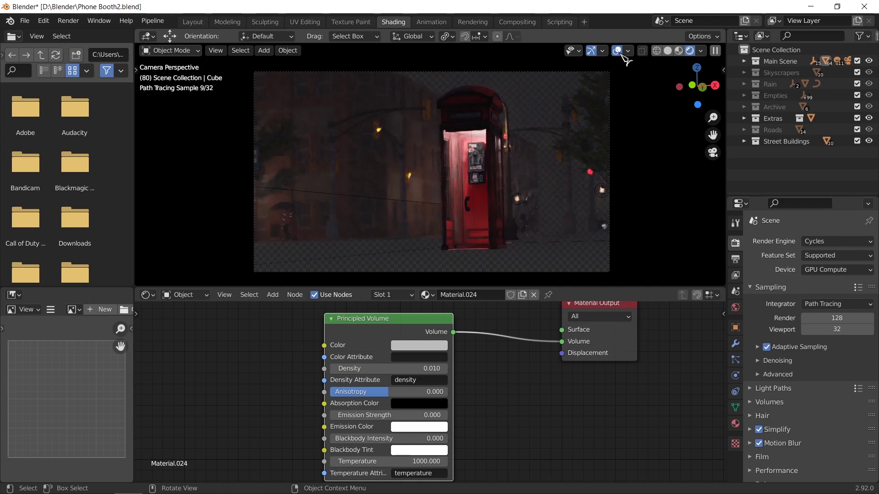
click(621, 54)
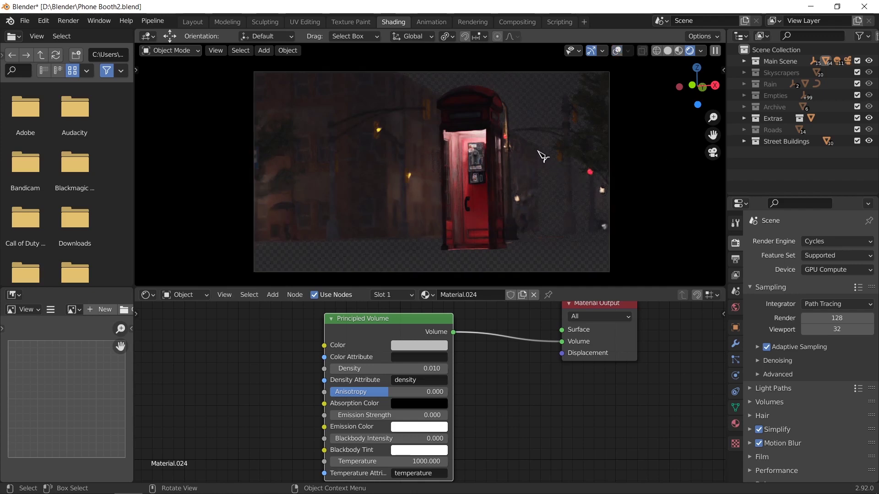
Step: Set the fog's Principled Volume density to 0.03, preview it rendered, and switch the viewport to wireframe shading
click(434, 369)
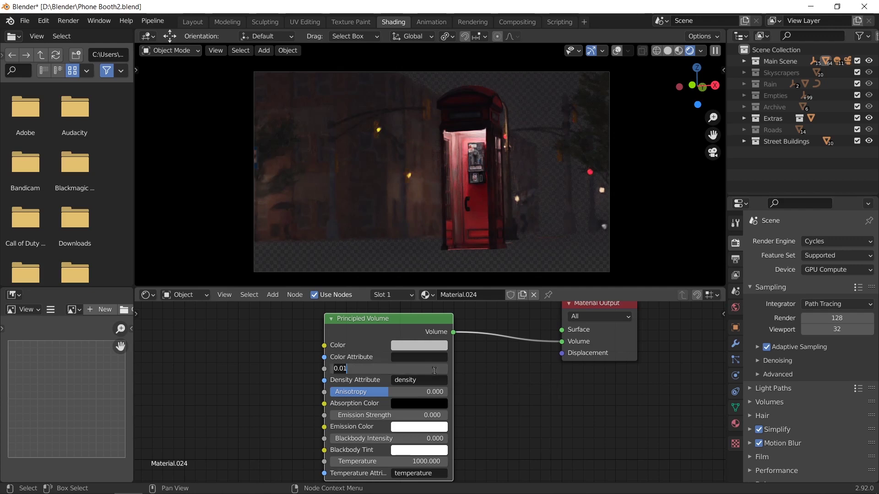
text(0.03)
key(Return)
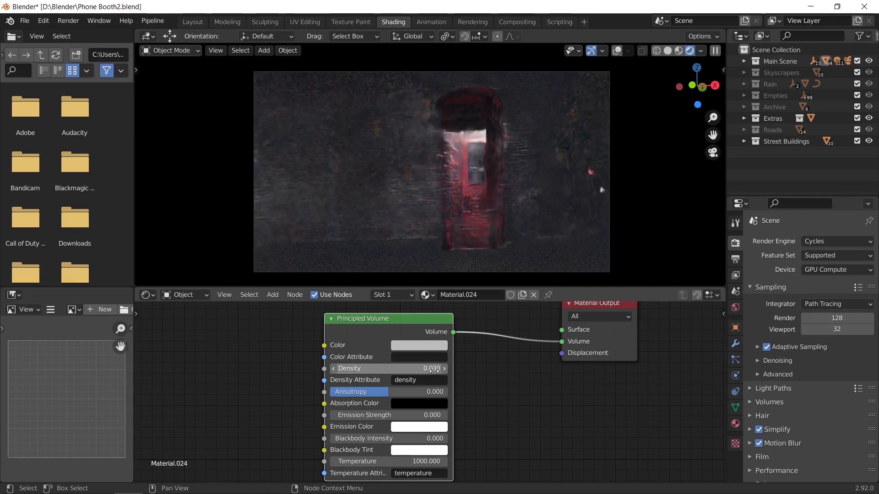
drag(434, 369, 436, 369)
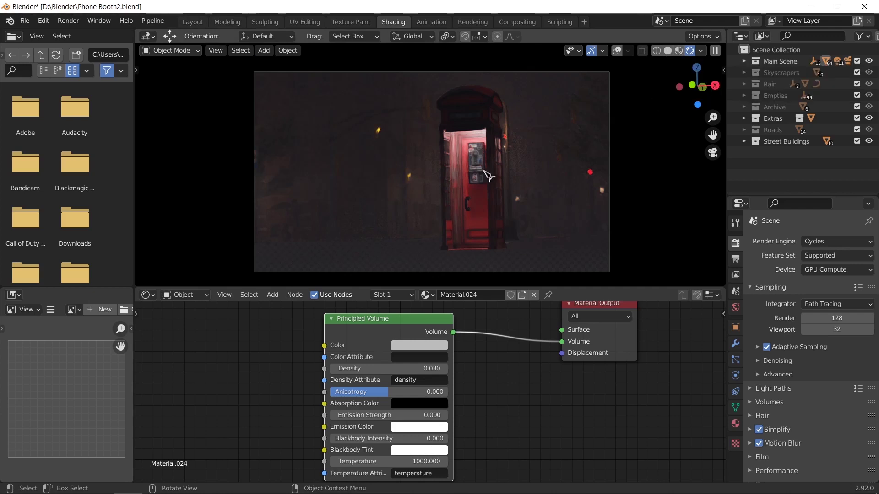
click(656, 51)
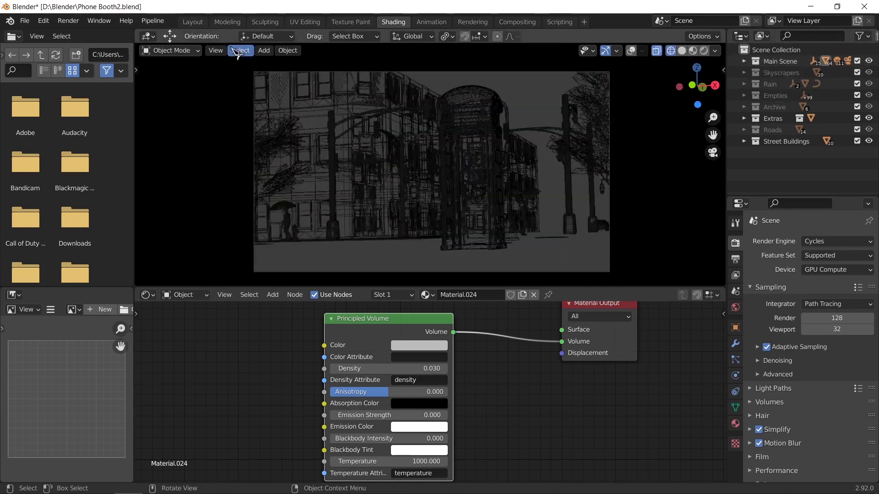
Step: In the Layout workspace, leave the camera view and delete the fog volume cube surrounding the street
click(203, 23)
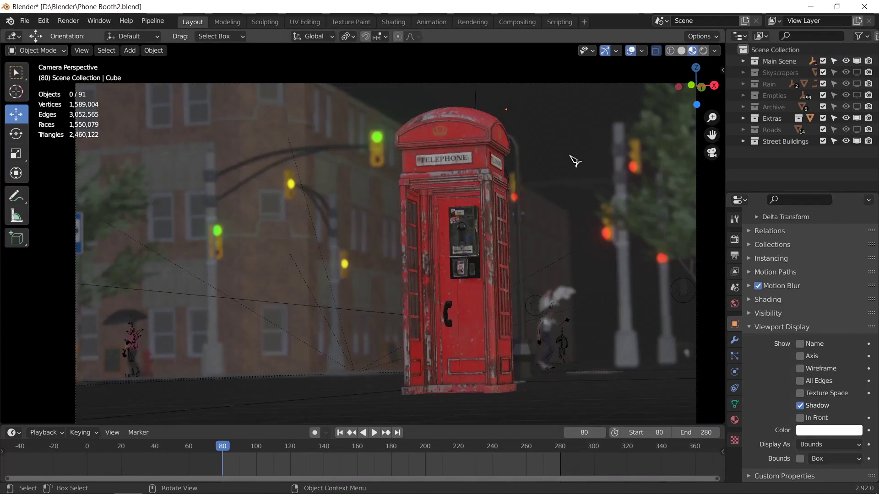
key(KP_0)
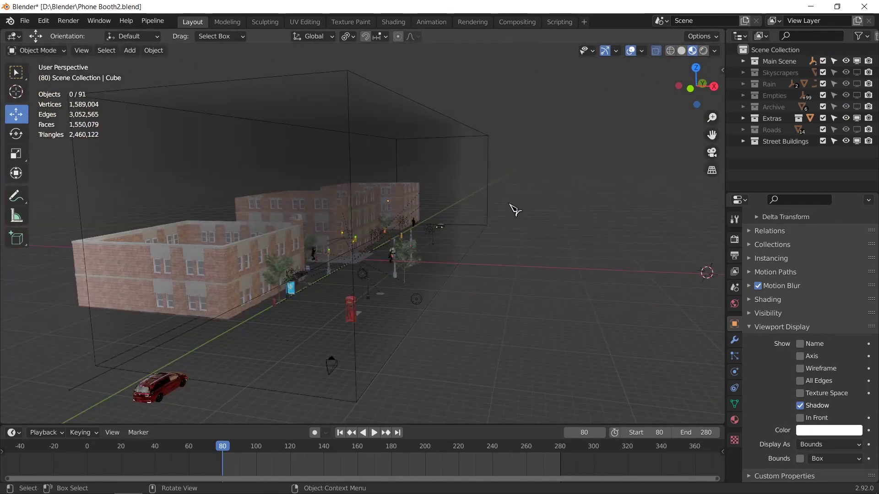
click(496, 158)
key(x)
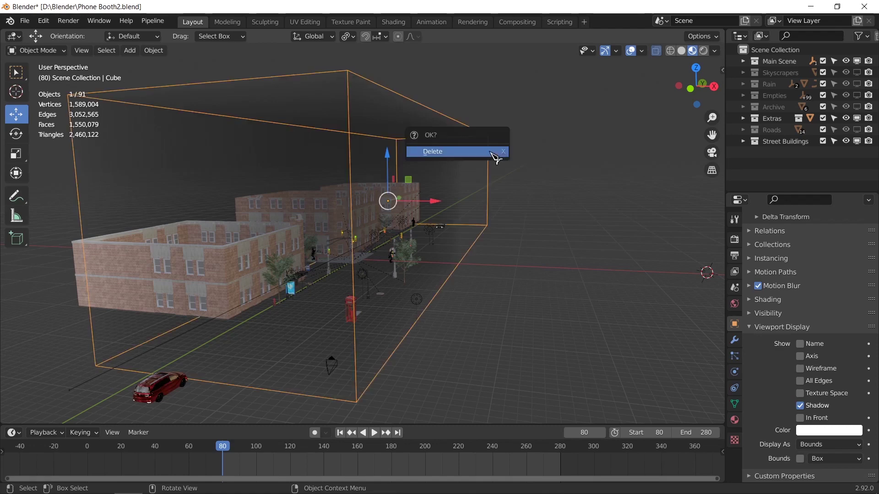
click(503, 160)
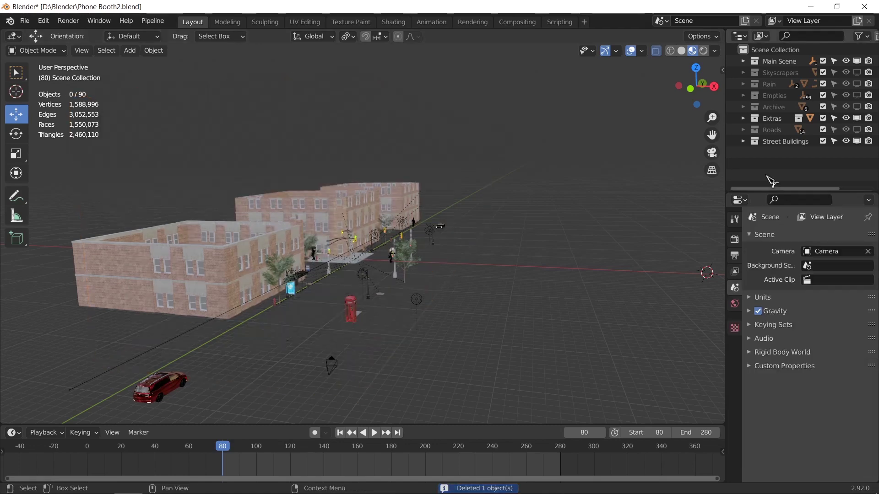
Step: Expand the Main Scene collection and select the red car's bodyshell in the street
click(743, 61)
middle_drag(275, 412, 314, 413)
click(314, 413)
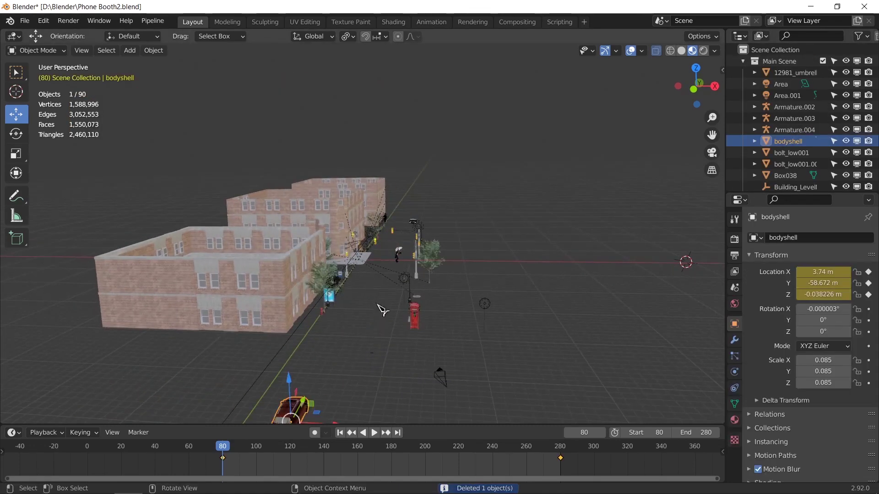
Step: Move the red, blue and black cars together into a new collection named Cars
mouse_move(328, 306)
middle_down()
mouse_move(339, 316)
mouse_move(321, 305)
middle_up()
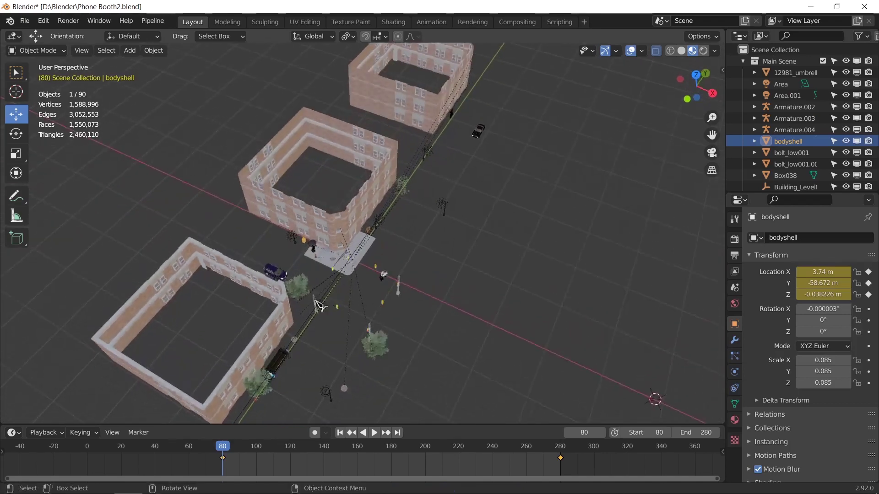
shift+click(276, 272)
middle_drag(490, 355, 462, 168)
shift+click(447, 157)
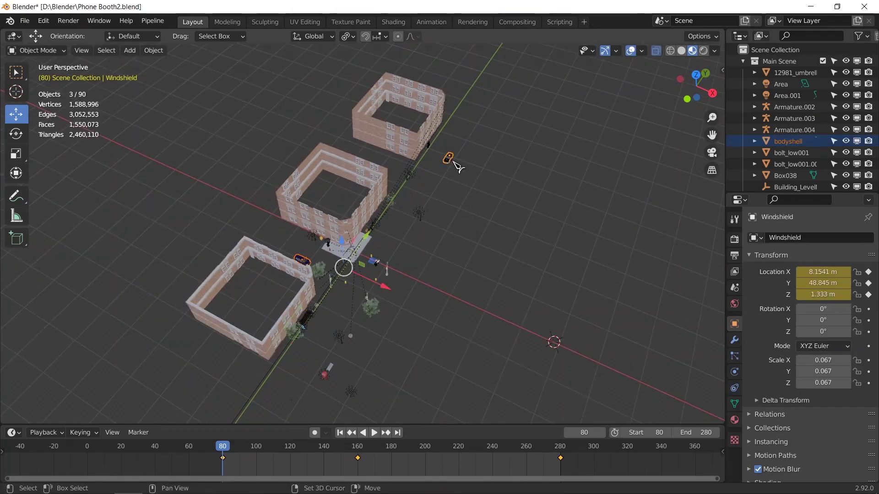
key(m)
click(486, 226)
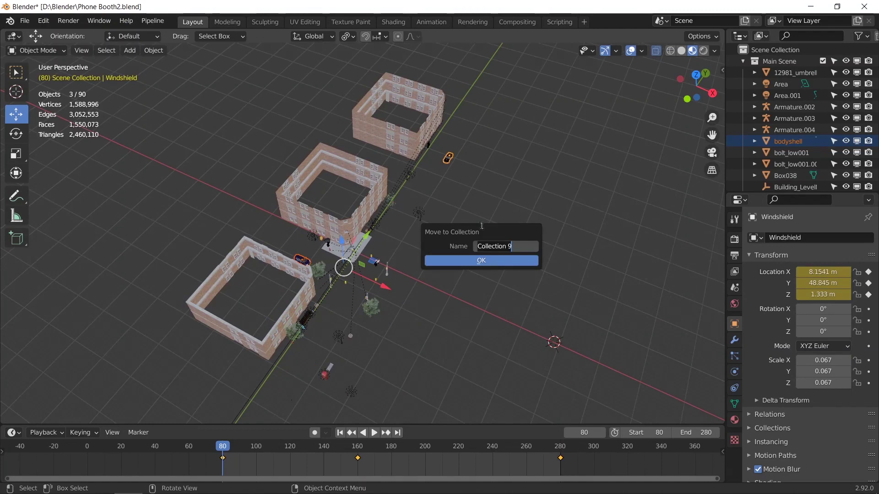
text(Card)
key(Return)
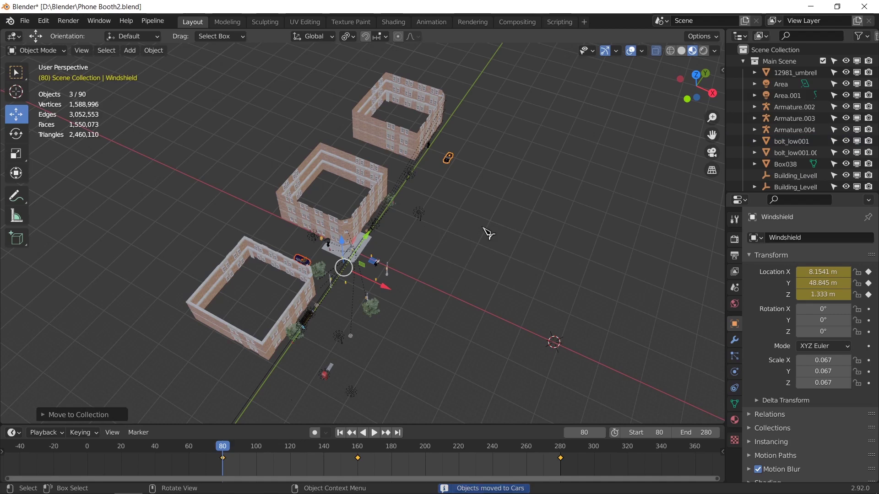
Step: Collapse the Main Scene collection in the outliner, deselect the cars and save the file
click(743, 61)
click(743, 152)
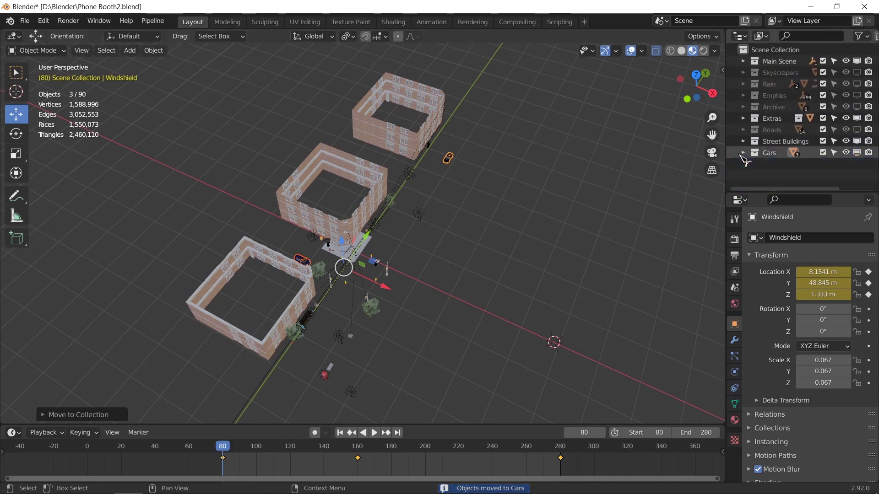
click(514, 286)
middle_drag(514, 287, 457, 291)
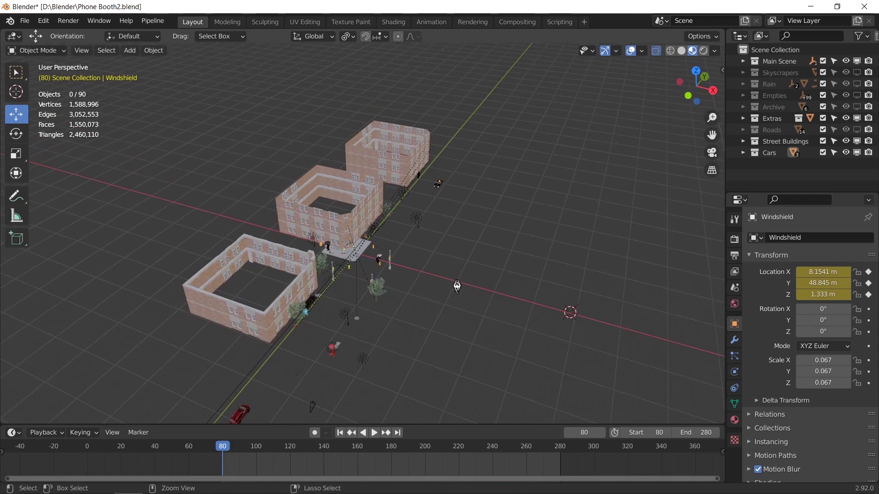
key(ctrl+s)
Step: Enable the Roads collection in the viewport and reorder Roads, Street Buildings and Cars directly below Main Scene
middle_drag(418, 290, 470, 274)
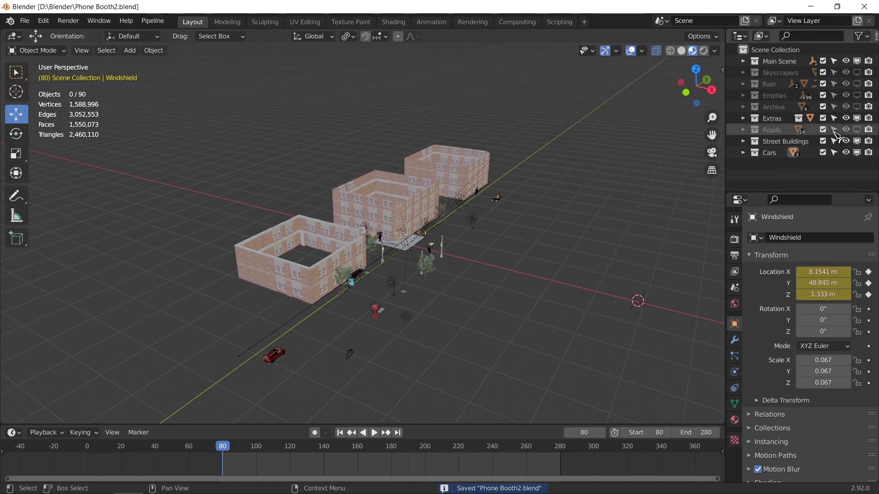
click(857, 130)
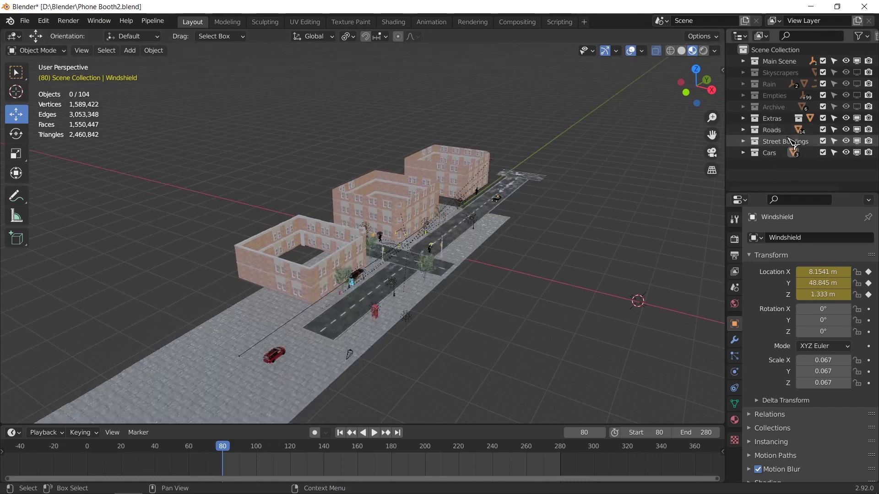
click(778, 153)
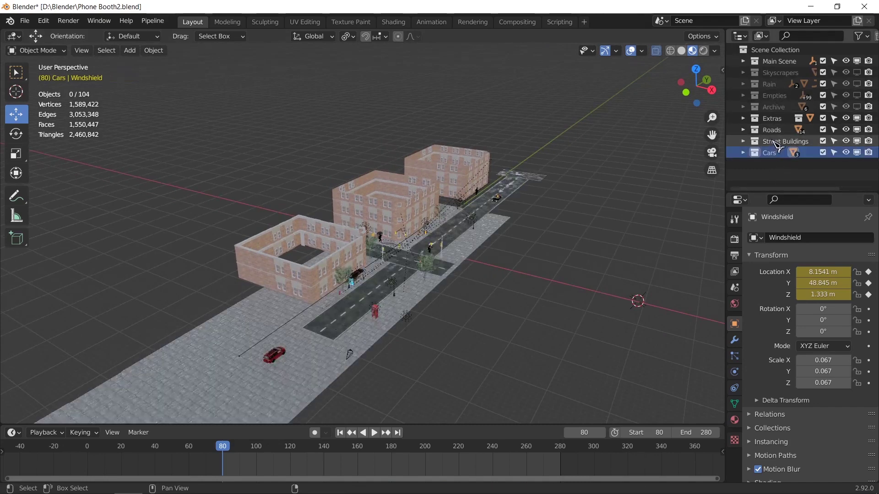
shift+click(779, 142)
ctrl+click(778, 133)
drag(778, 133, 788, 67)
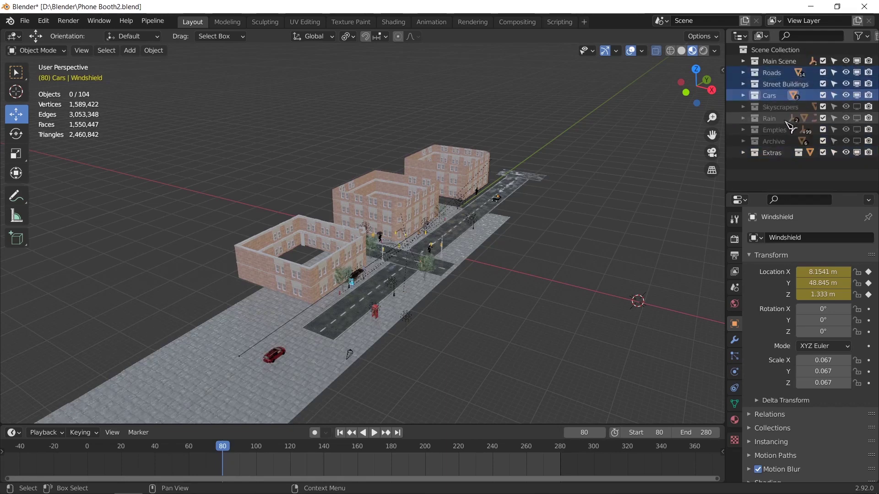
click(799, 165)
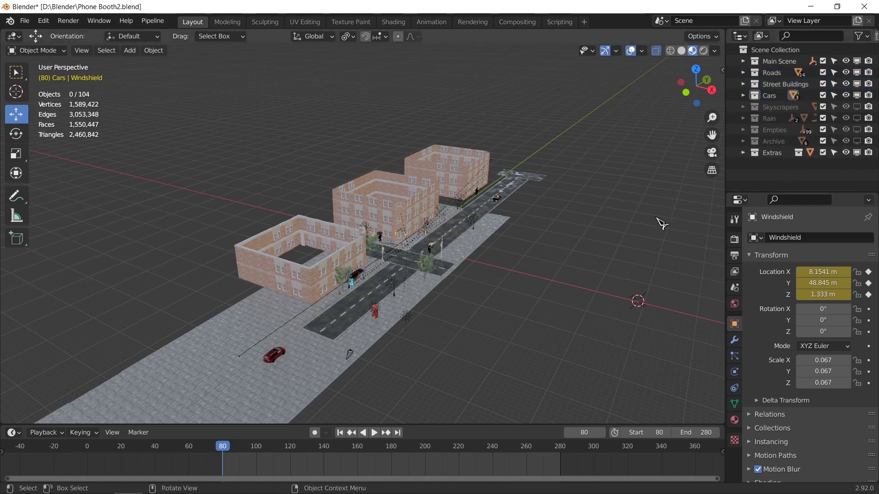
Step: Disable the Extras collection in the viewport and save the file with the view set to the scene camera
click(857, 152)
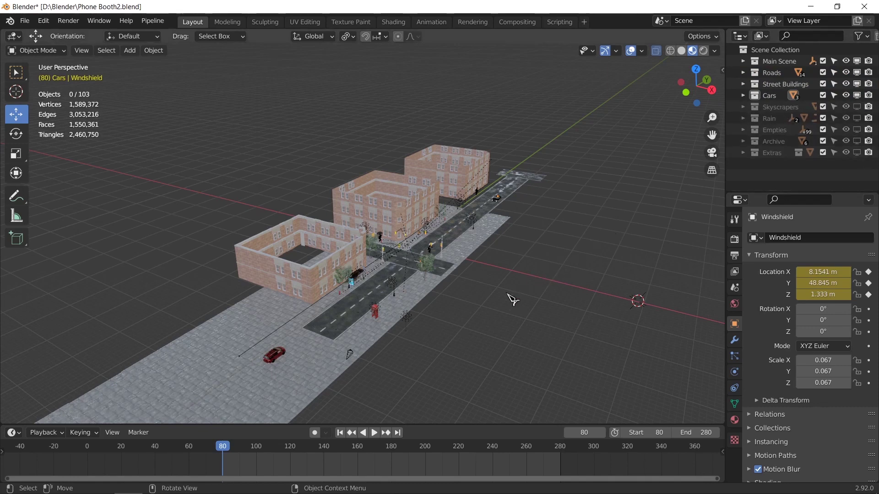
key(KP_0)
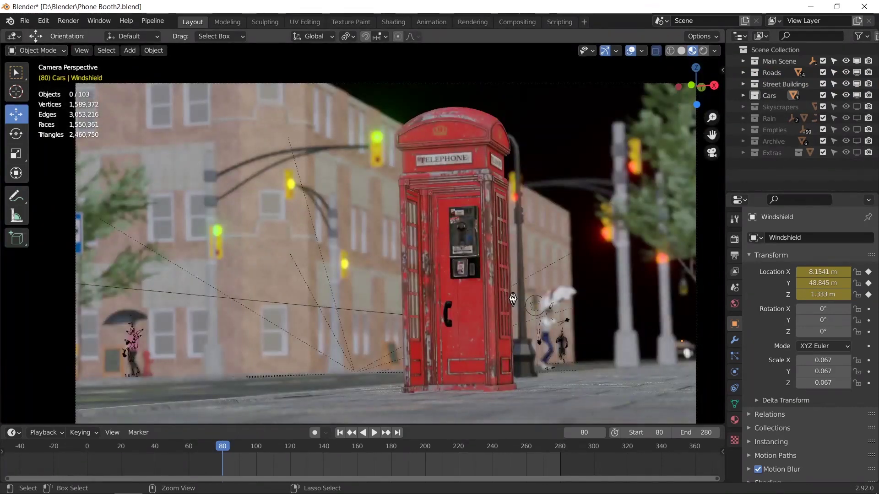
key(ctrl+s)
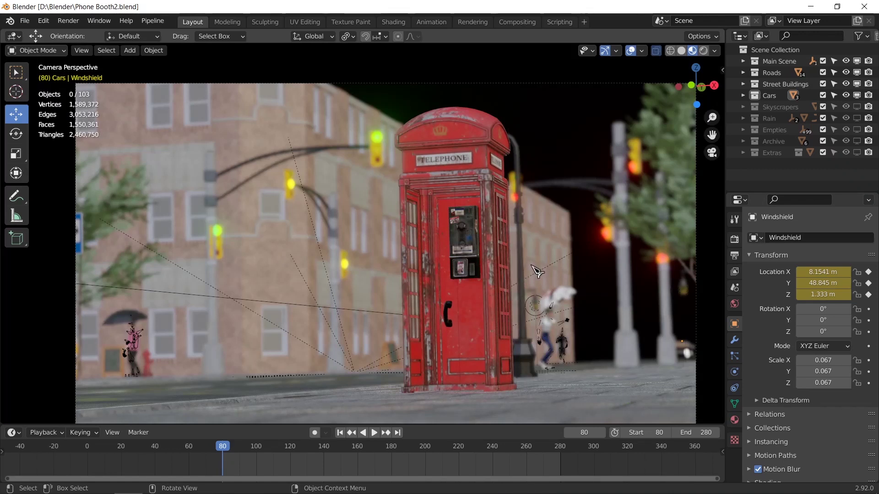
Step: Switch to PureRef and compare the night lighting, traffic lights and street reflections across the phone booth reference renders
key(alt+Tab)
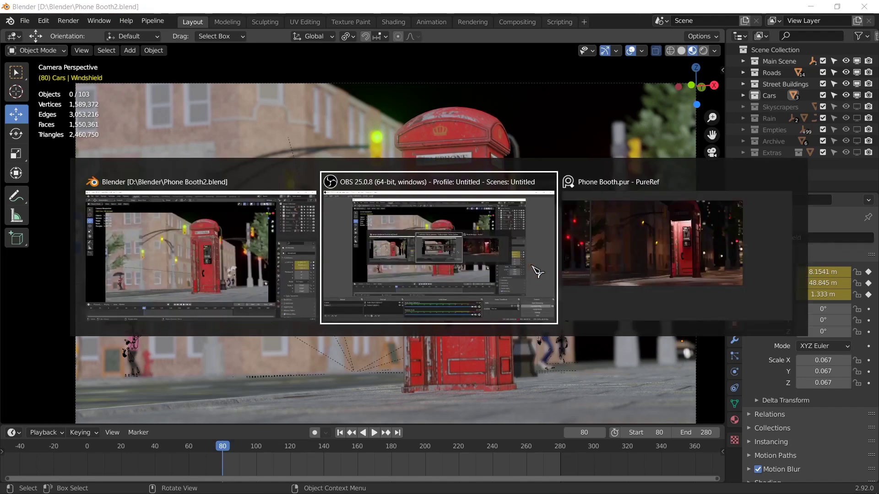
key(alt+Tab)
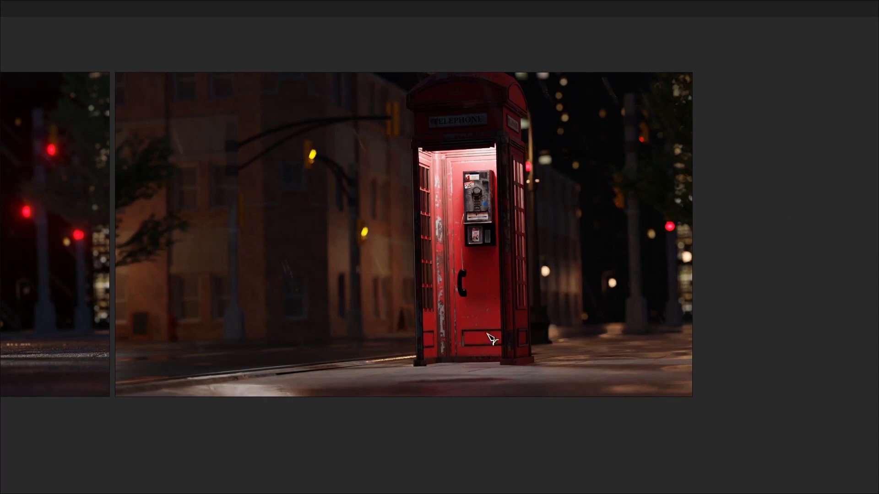
right_drag(382, 271, 744, 270)
right_drag(482, 281, 675, 271)
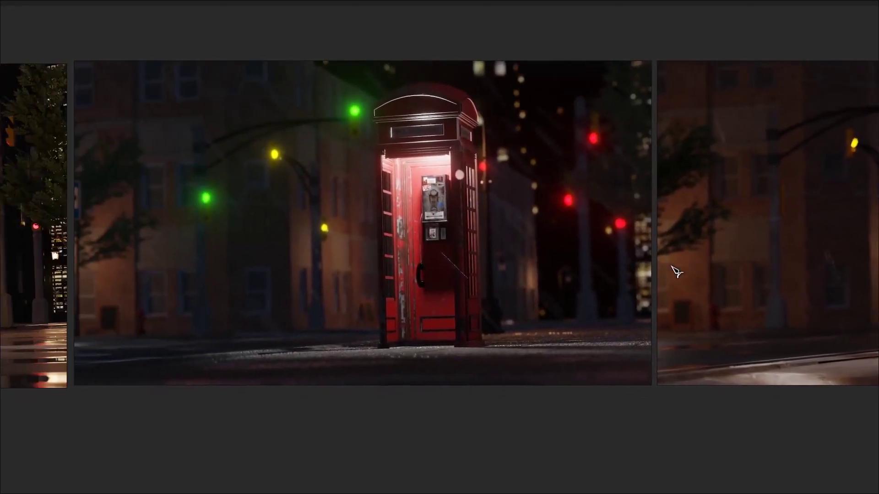
scroll(677, 272, down, 2)
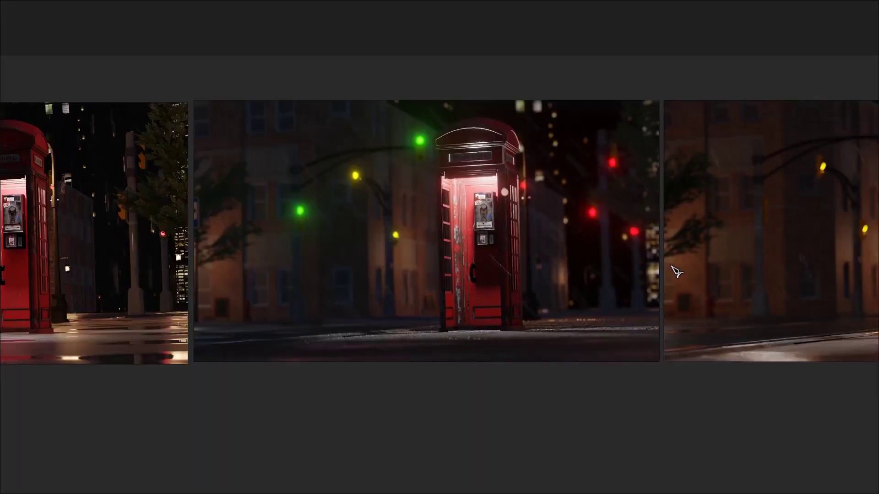
right_drag(738, 289, 460, 299)
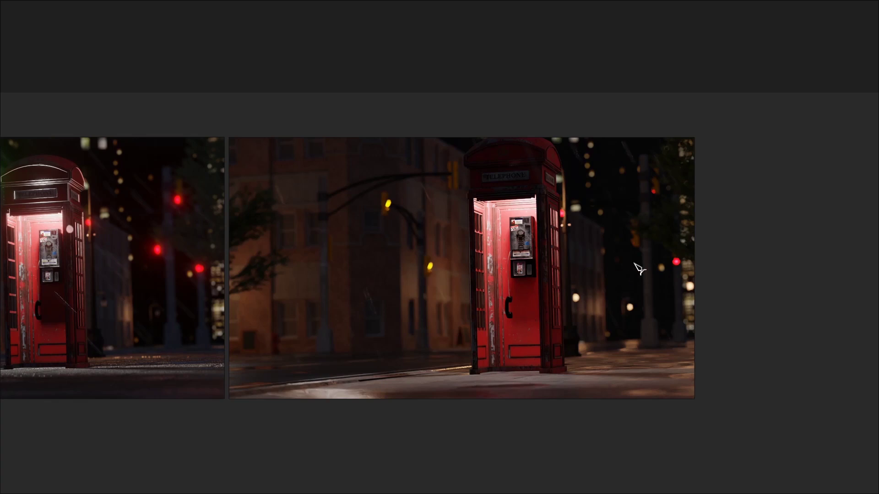
middle_drag(314, 298, 624, 274)
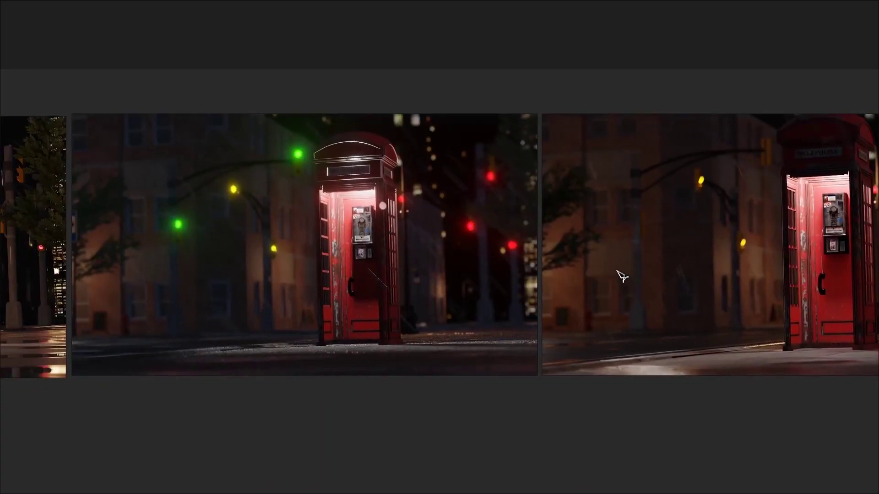
scroll(526, 261, up, 2)
scroll(540, 302, down, 2)
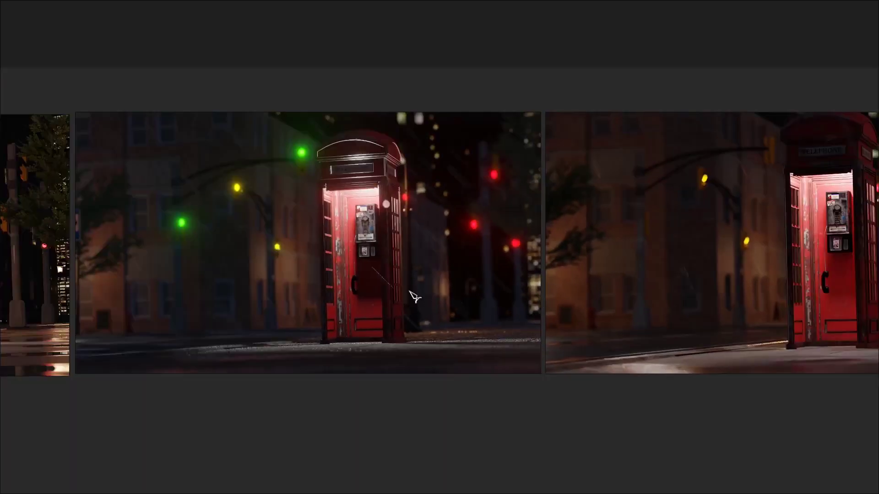
middle_drag(732, 336, 492, 314)
middle_drag(416, 313, 651, 301)
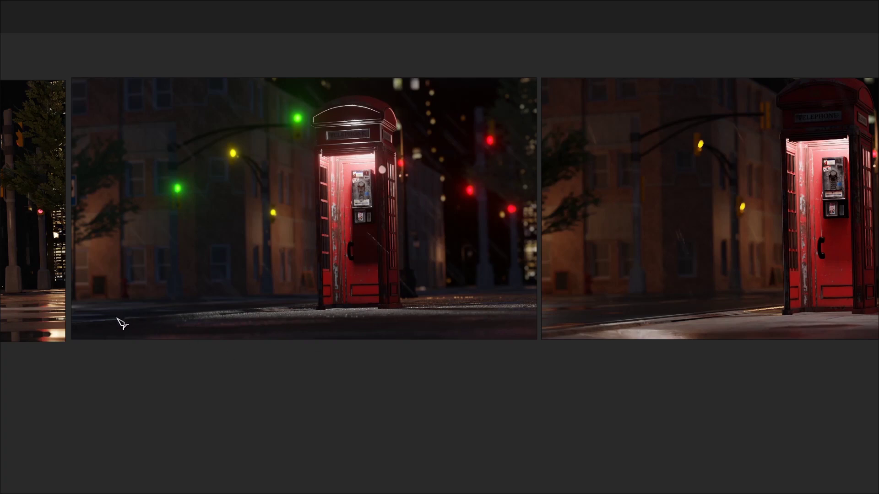
middle_drag(595, 330, 363, 314)
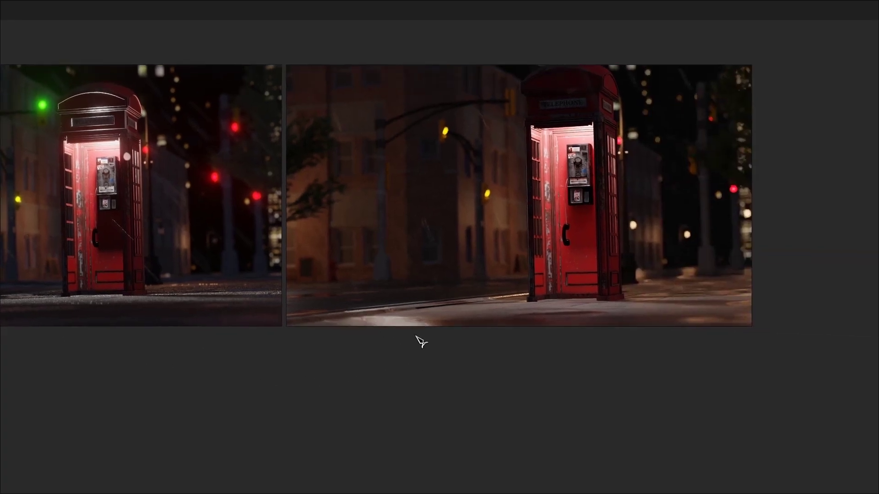
scroll(516, 338, up, 3)
middle_drag(516, 337, 494, 353)
scroll(474, 304, down, 2)
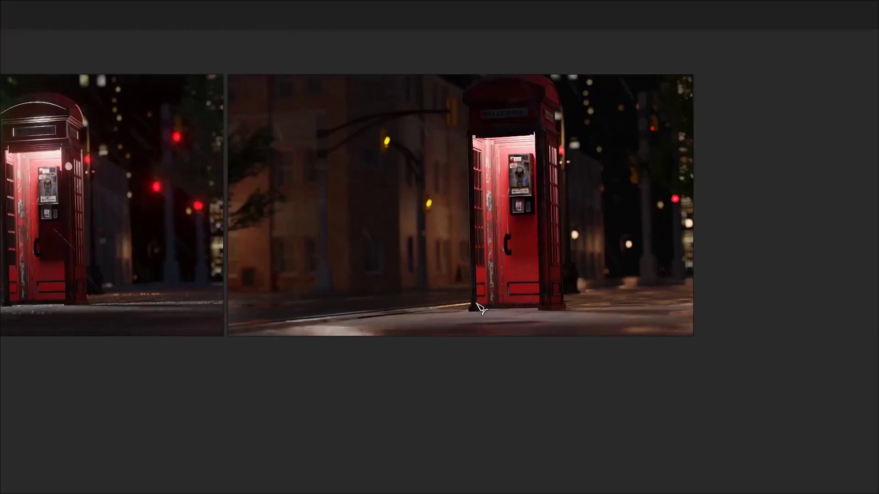
middle_drag(475, 304, 492, 333)
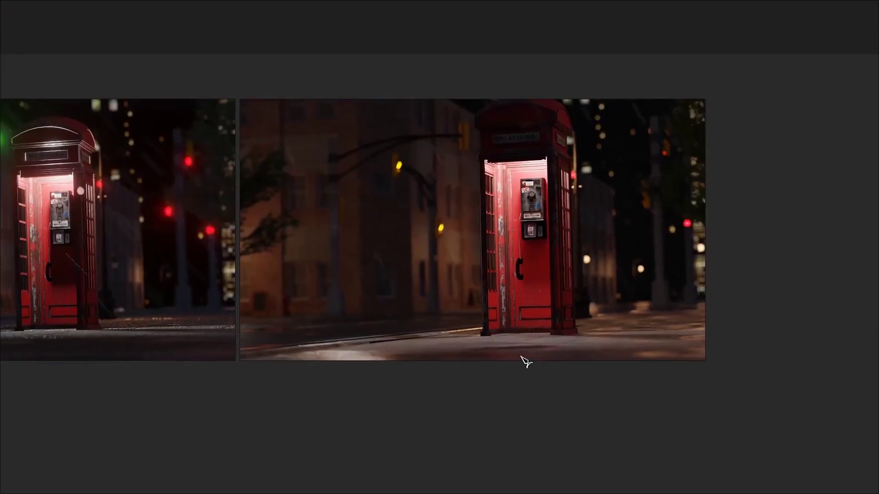
scroll(522, 361, down, 1)
middle_drag(370, 344, 469, 344)
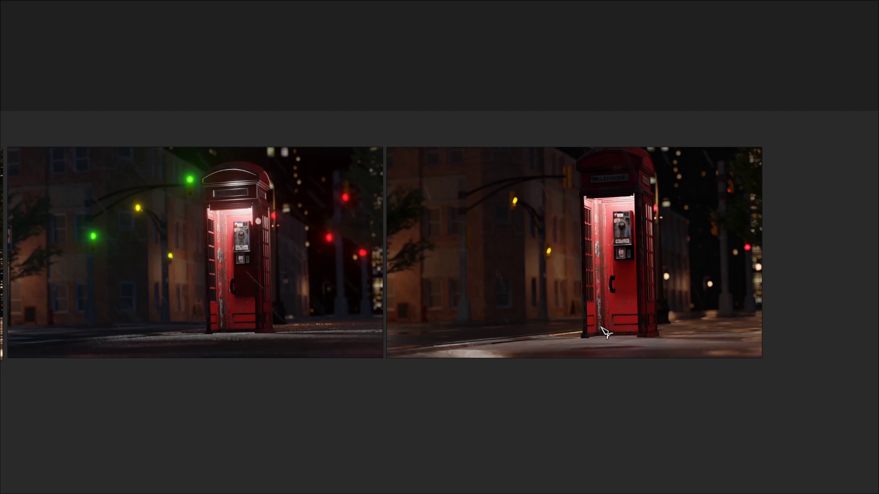
middle_drag(362, 282, 515, 282)
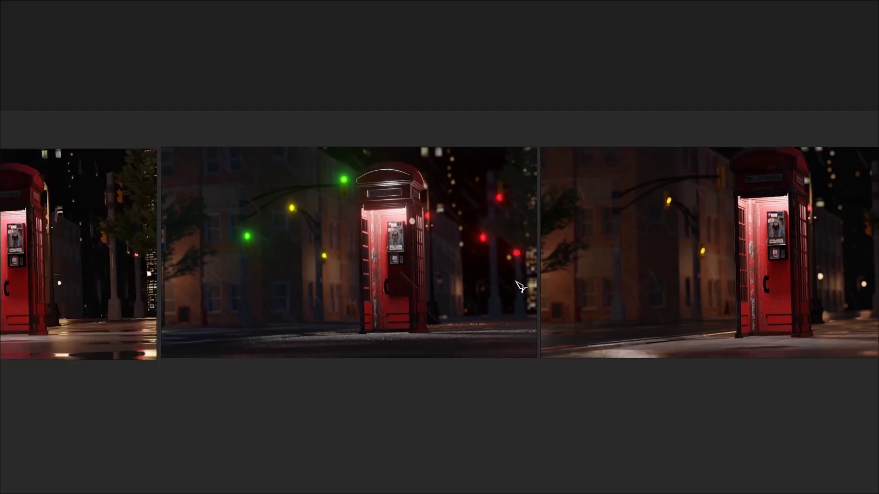
scroll(515, 282, up, 3)
middle_drag(590, 289, 265, 275)
middle_drag(373, 278, 337, 293)
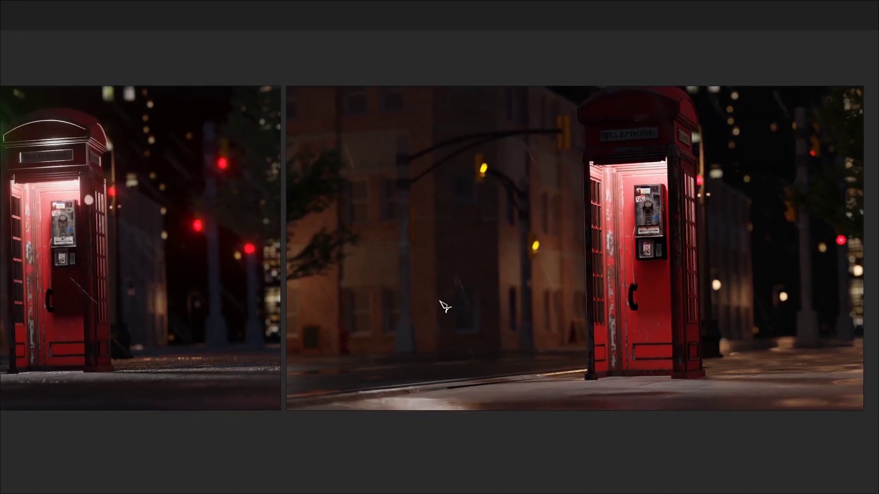
Step: Switch back to Blender, leave the camera view and select the point light beside the phone booth, off the sidewalk
key(alt+Tab)
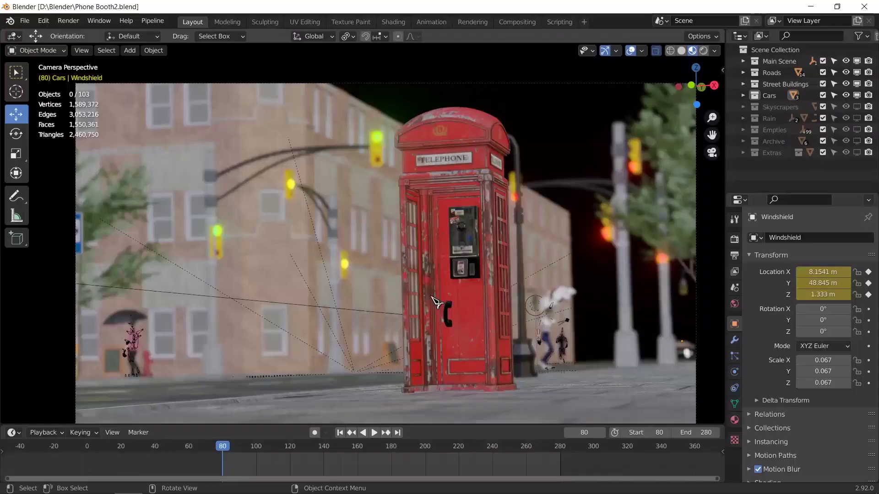
key(KP_0)
scroll(527, 255, down, 5)
middle_drag(526, 255, 554, 349)
click(500, 313)
scroll(517, 353, up, 4)
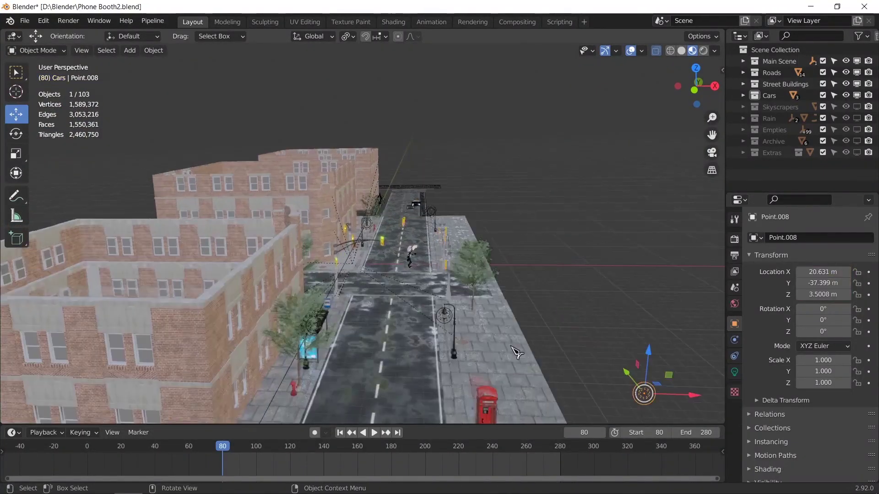
Step: Switch to PureRef and examine the lighting on the phone booth in the reference renders
key(alt+Tab)
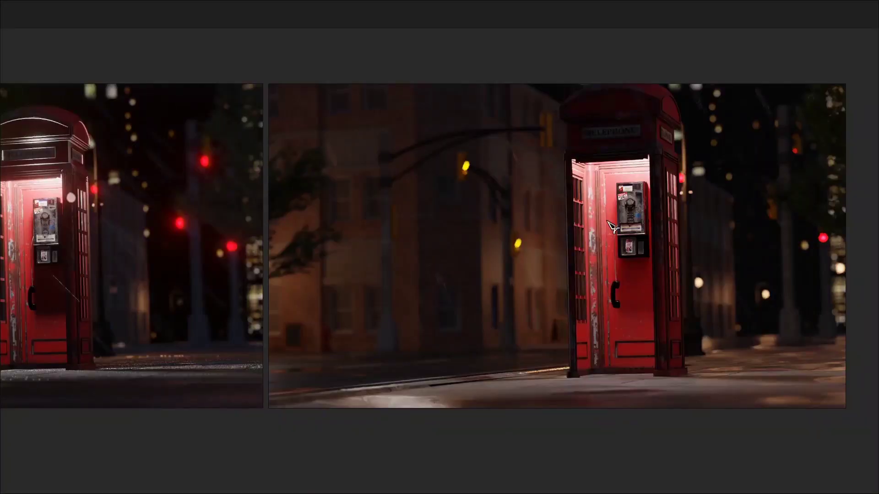
middle_drag(613, 227, 621, 251)
middle_drag(604, 175, 667, 183)
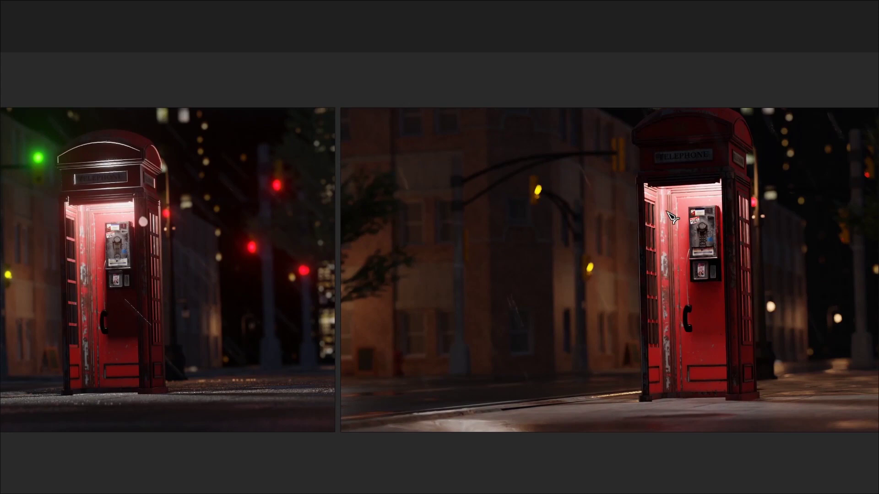
Step: Return to Blender and select the point light at the street lamp beyond the phone booth
key(alt+Tab)
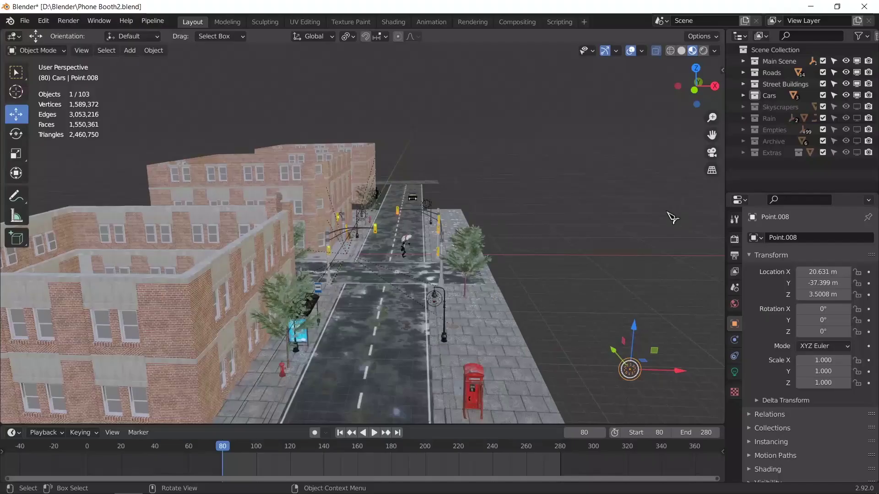
middle_drag(546, 361, 540, 287)
scroll(540, 286, up, 3)
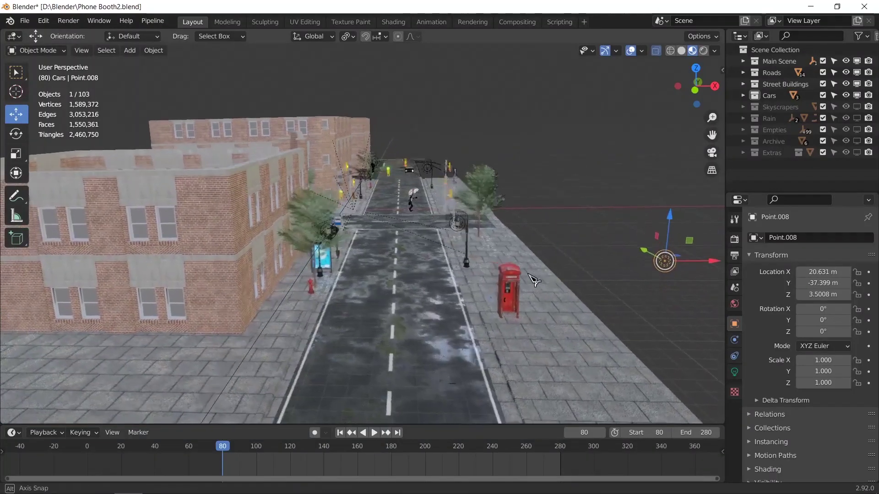
click(509, 237)
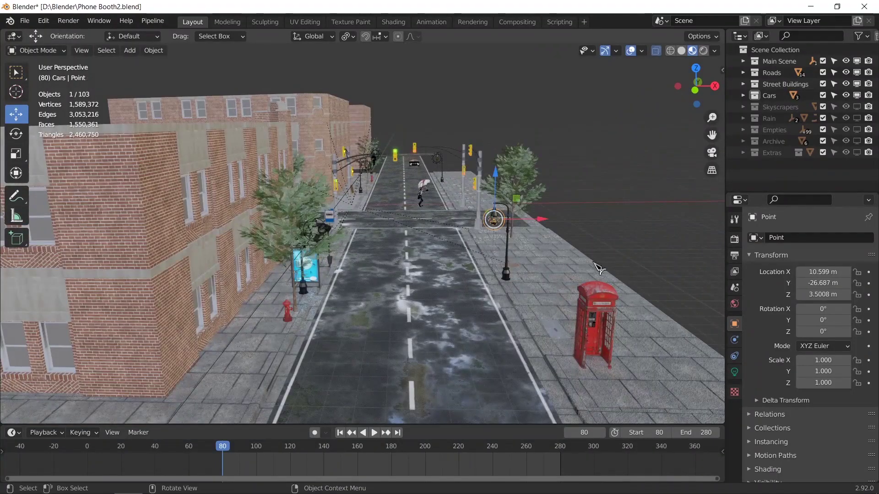
Step: Open the selected point light's settings, and switch to PureRef to compare the street lighting in the phone booth reference renders
click(734, 372)
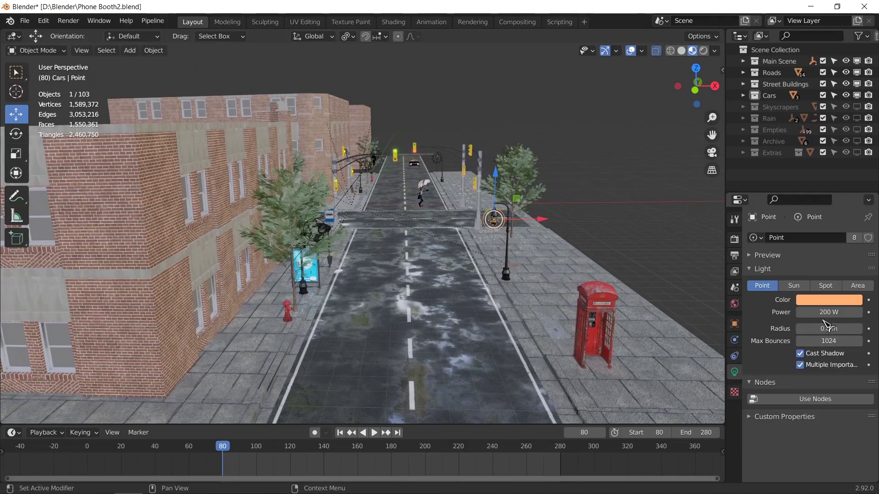
key(alt+Tab)
middle_drag(639, 316, 565, 308)
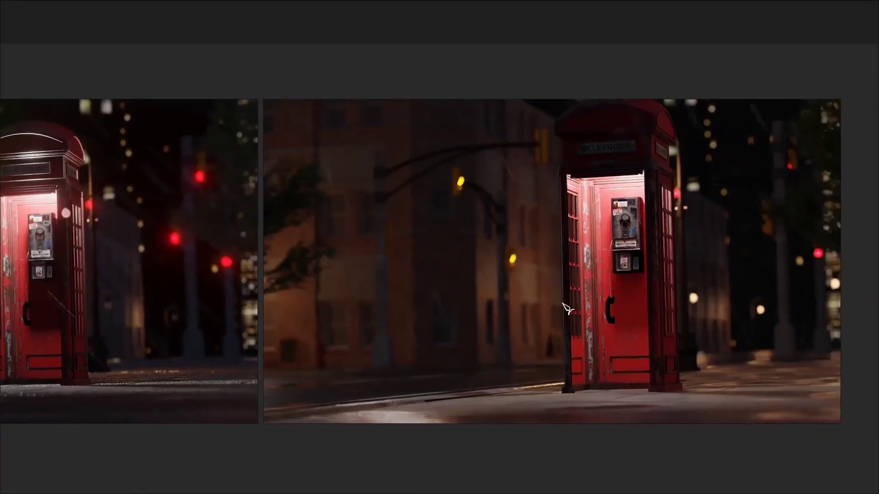
scroll(565, 308, down, 3)
scroll(704, 315, up, 1)
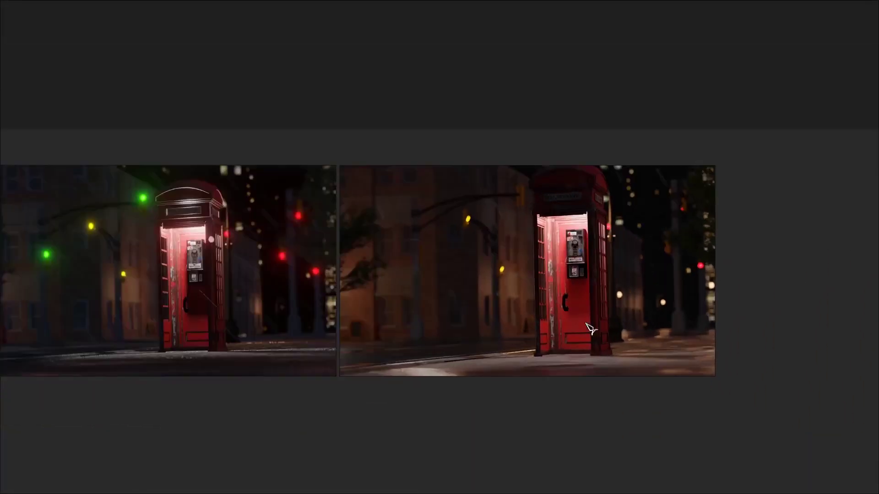
scroll(583, 314, up, 1)
Step: Return to Blender and set the power of the street lamp's point light to 100 W
key(alt+Tab)
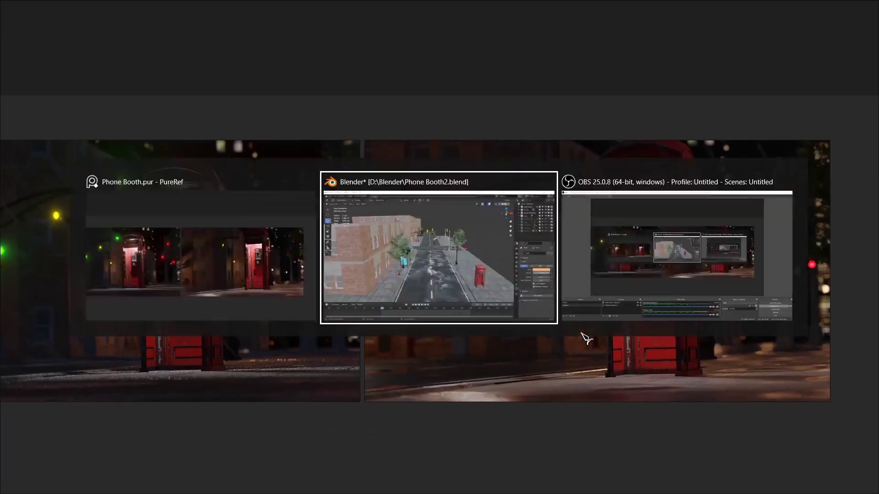
click(818, 314)
text(100)
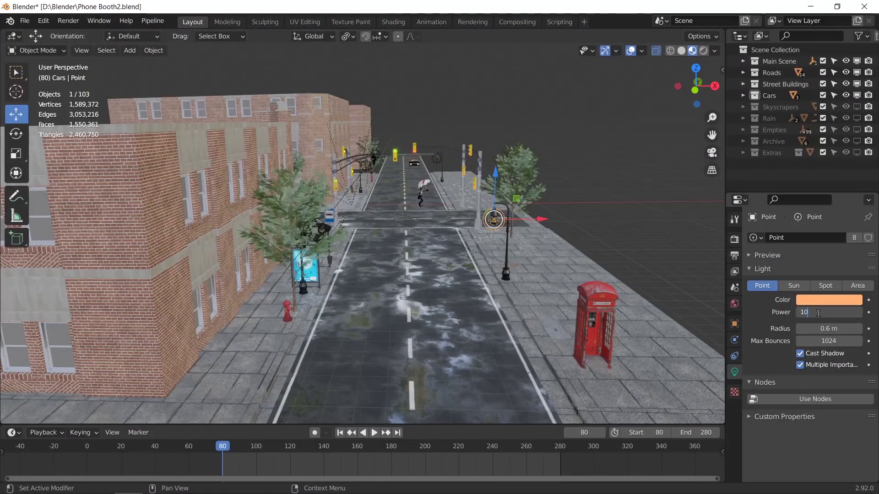
key(Return)
Step: Delete the point light floating off the sidewalk, beside the phone booth
shift+middle_drag(654, 357, 573, 319)
scroll(574, 319, down, 4)
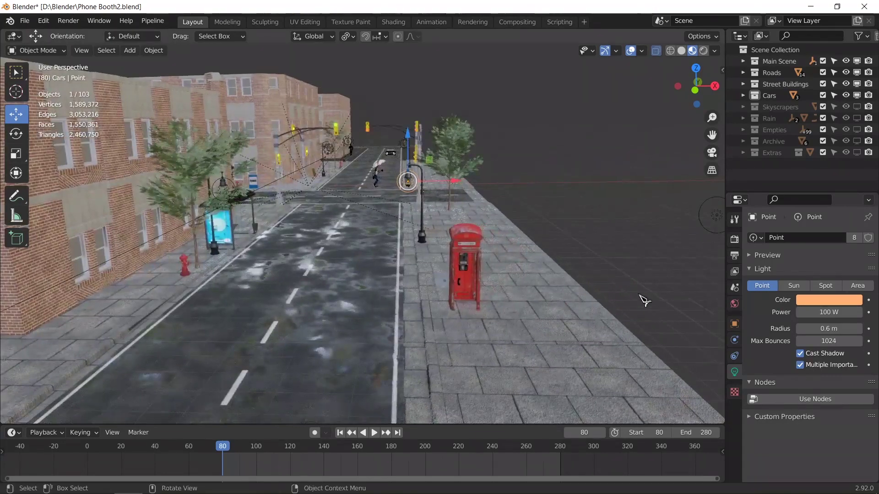
click(589, 225)
key(x)
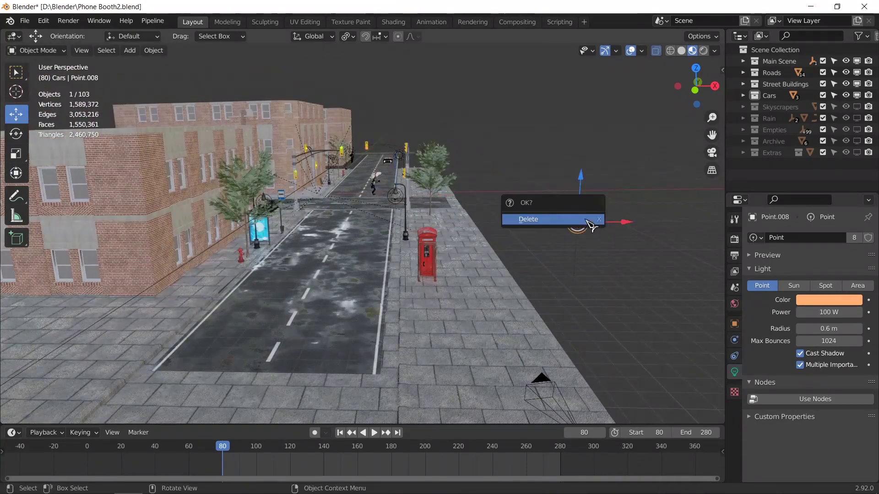
click(585, 222)
Step: Select the bus stop shelter across the street and frame it for a close inspection
middle_drag(457, 247, 300, 249)
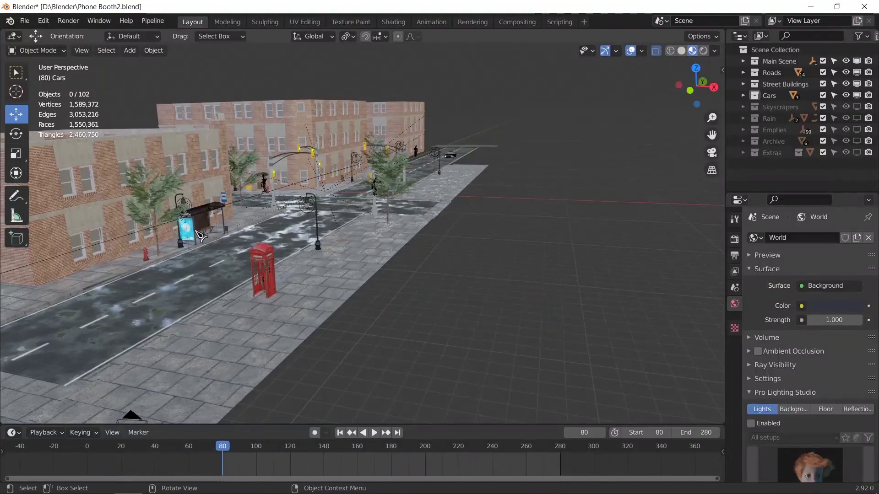
click(201, 234)
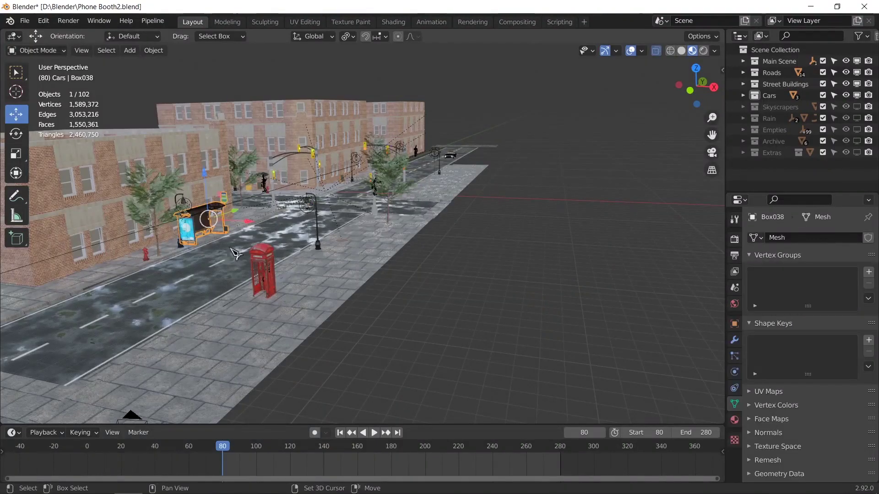
key(KP_Decimal)
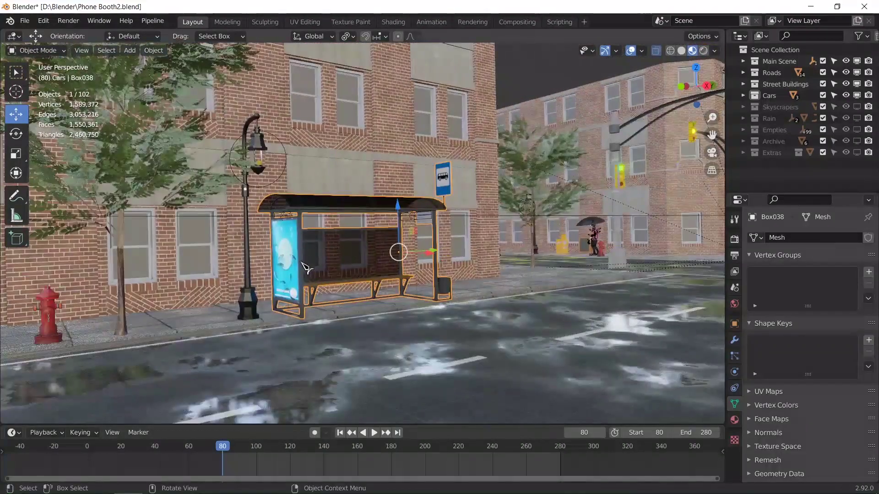
scroll(307, 268, down, 5)
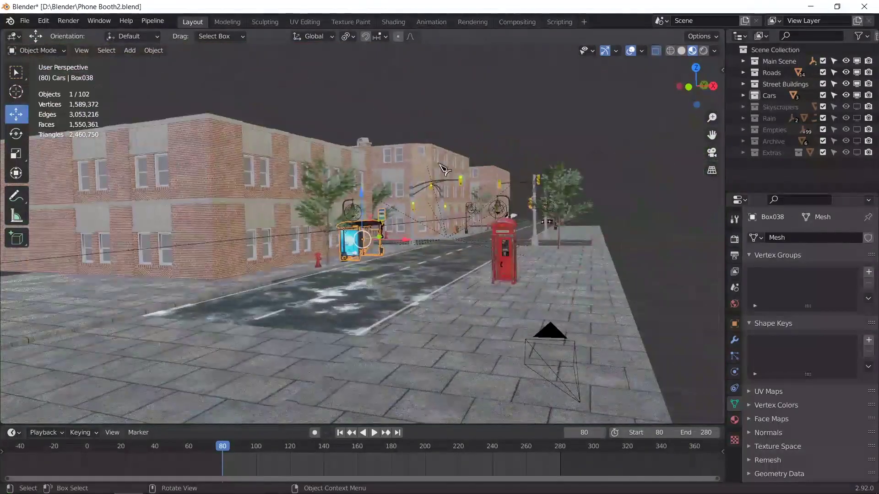
Step: Clear the building selection, orbit to an overview of the street and save the file
click(446, 255)
right_click(447, 255)
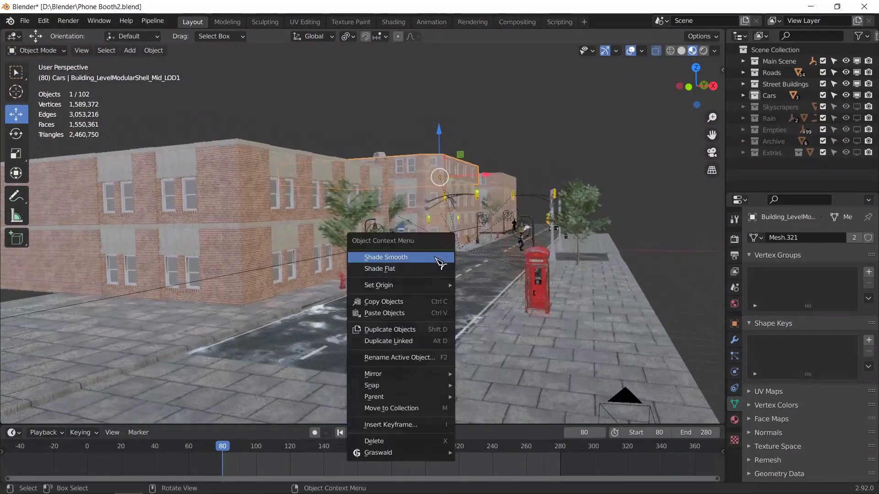
key(Escape)
middle_drag(446, 255, 516, 254)
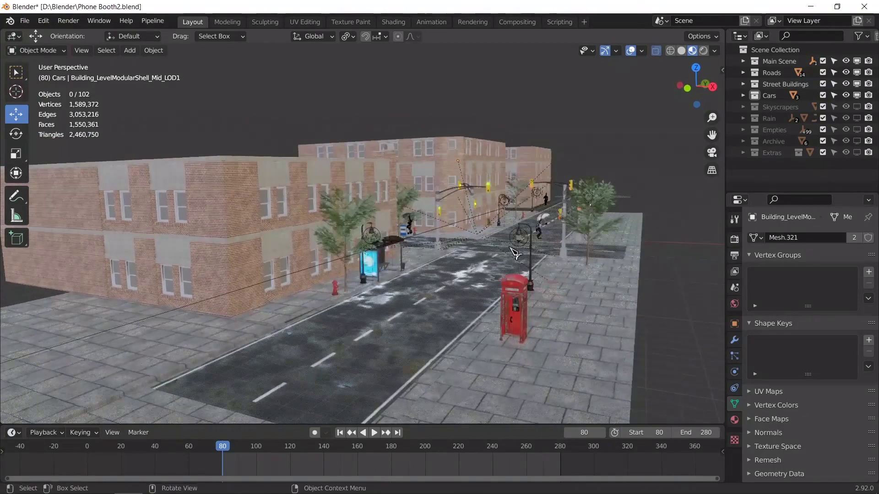
key(ctrl)
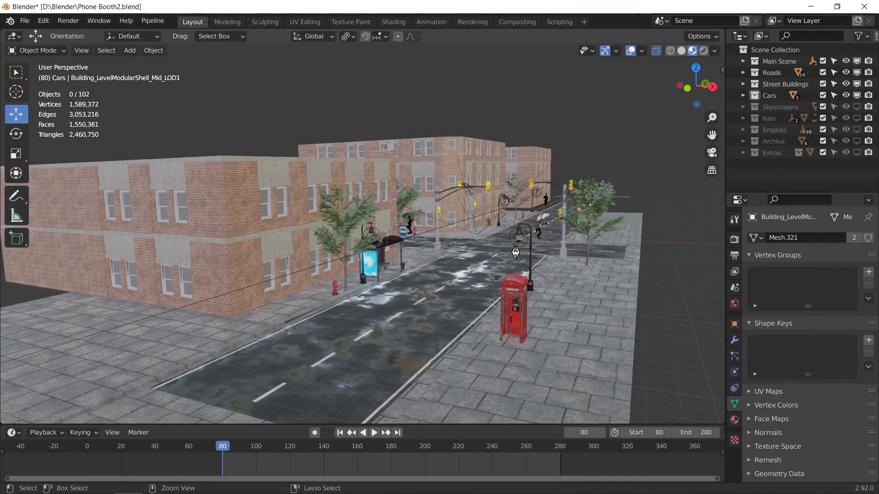
key(ctrl+s)
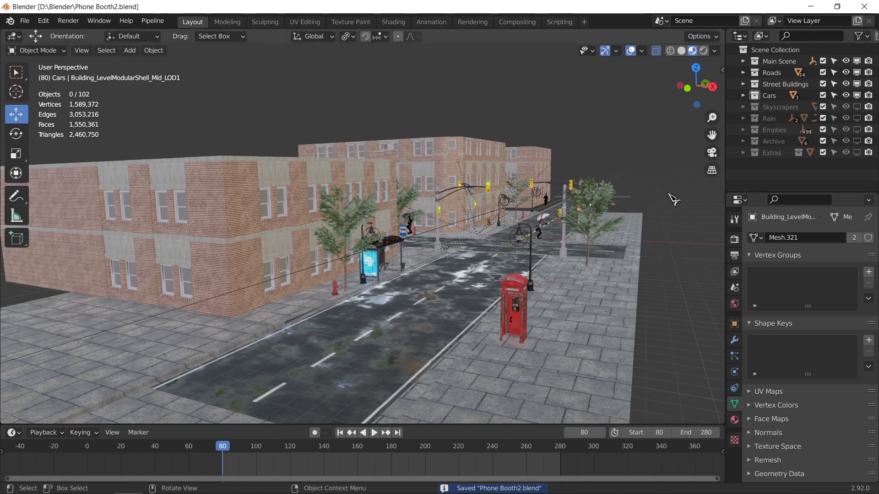
Step: Switch the viewport to Solid shading with X-ray off, and render frame 80 with Cycles
click(681, 50)
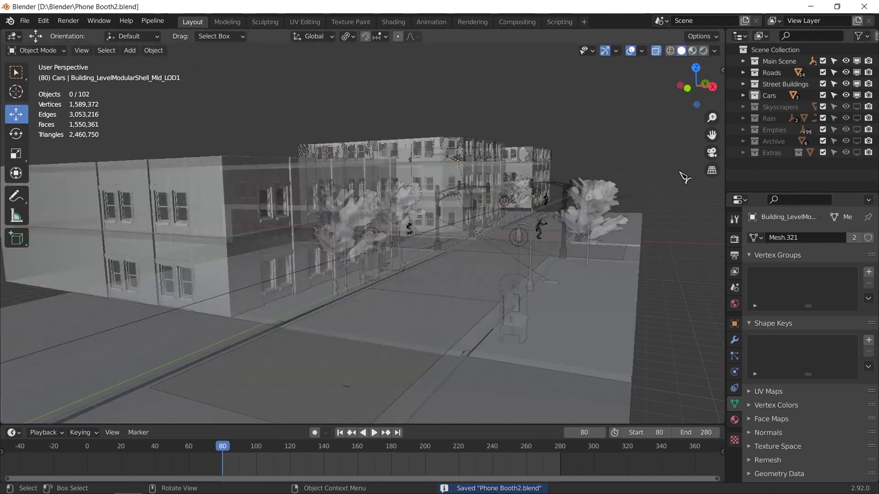
key(alt+z)
click(735, 239)
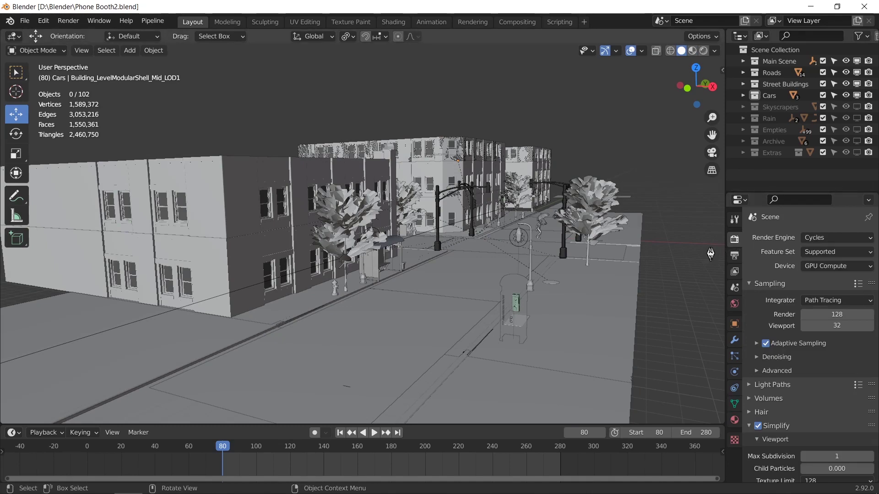
key(F12)
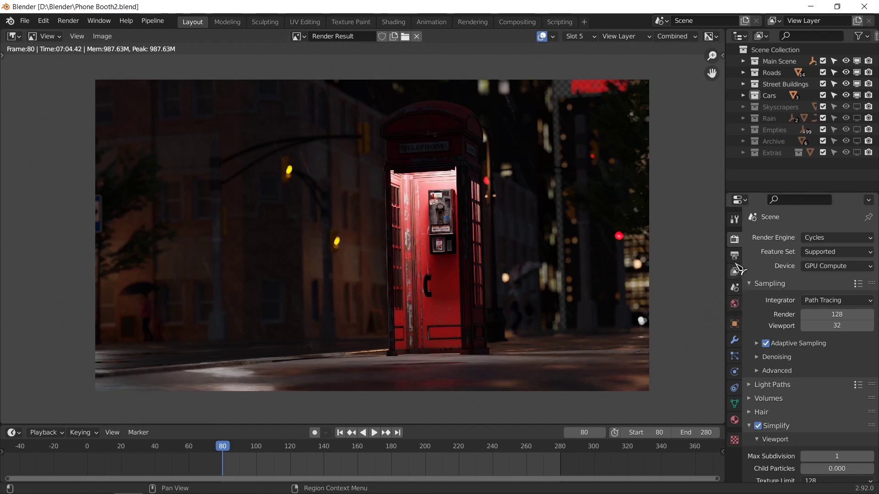
Step: Examine the Simplify render settings, comparing the subdivision, child particle and texture limits for viewport and render
scroll(789, 270, down, 10)
scroll(756, 310, up, 3)
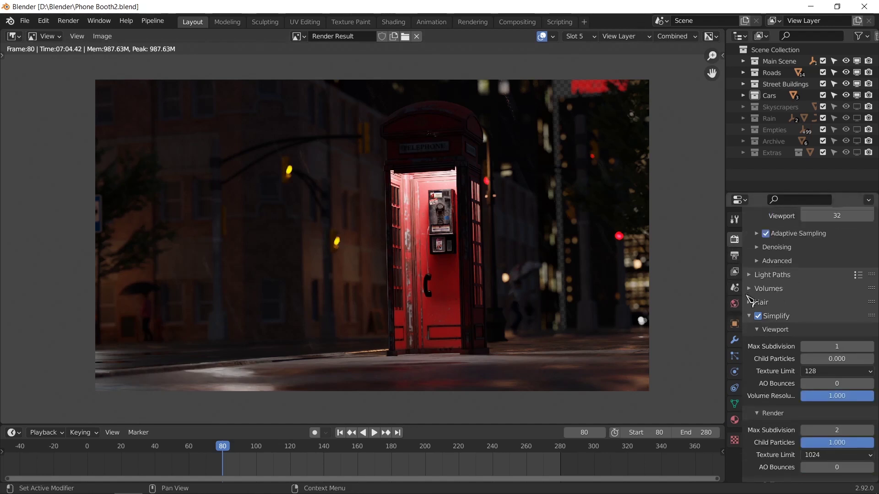
click(753, 316)
scroll(758, 320, up, 7)
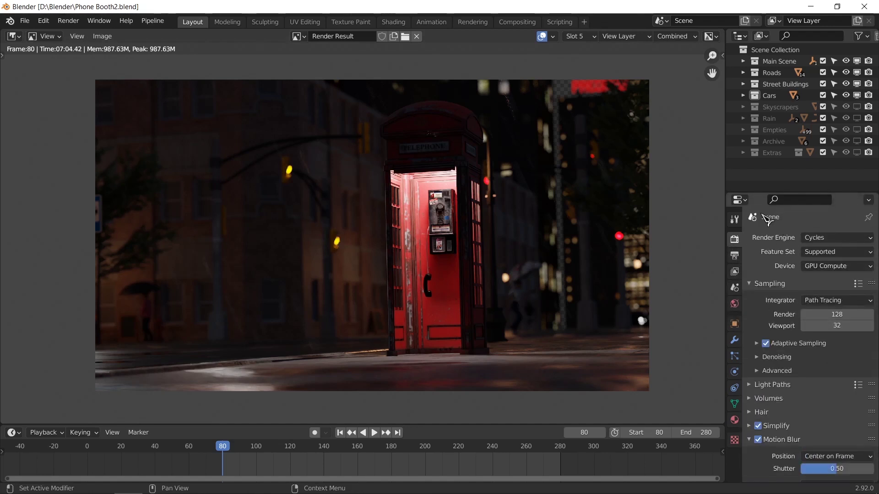
scroll(788, 289, down, 6)
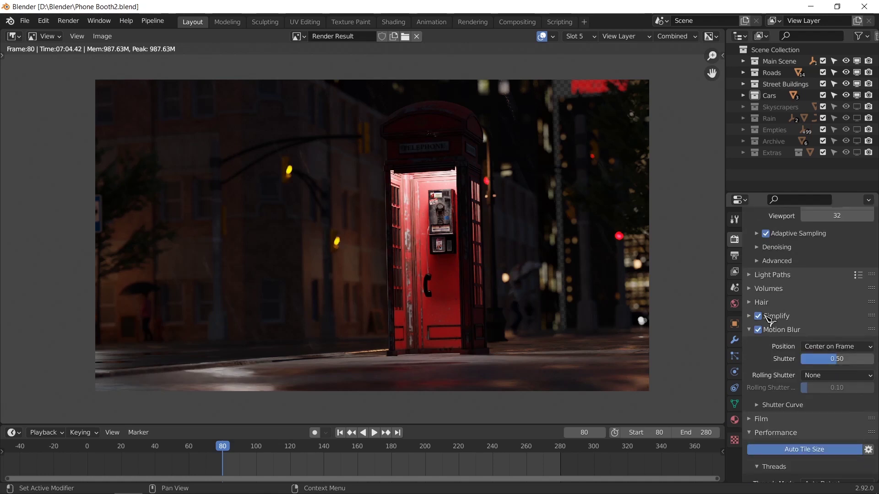
click(749, 316)
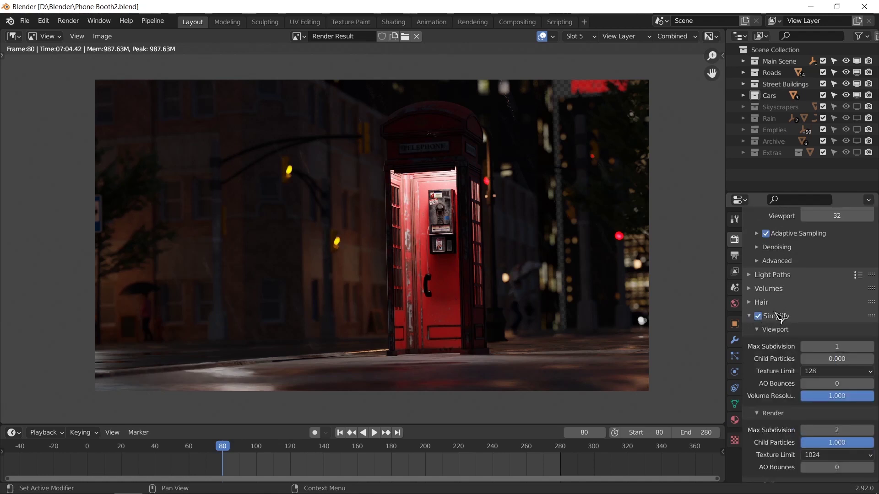
scroll(792, 341, down, 2)
click(764, 295)
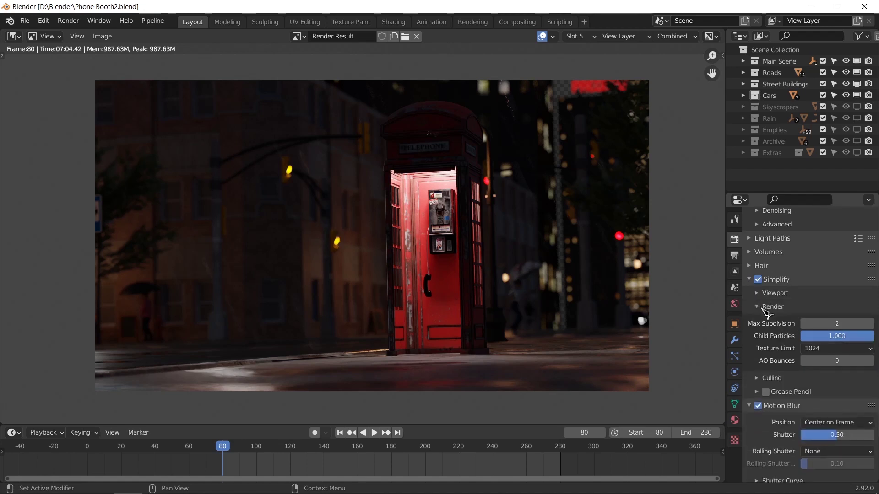
click(763, 308)
click(762, 296)
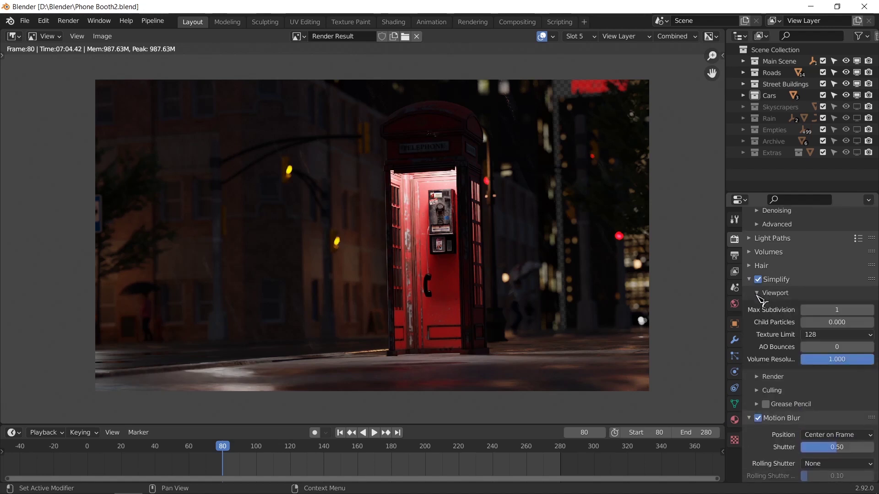
click(764, 379)
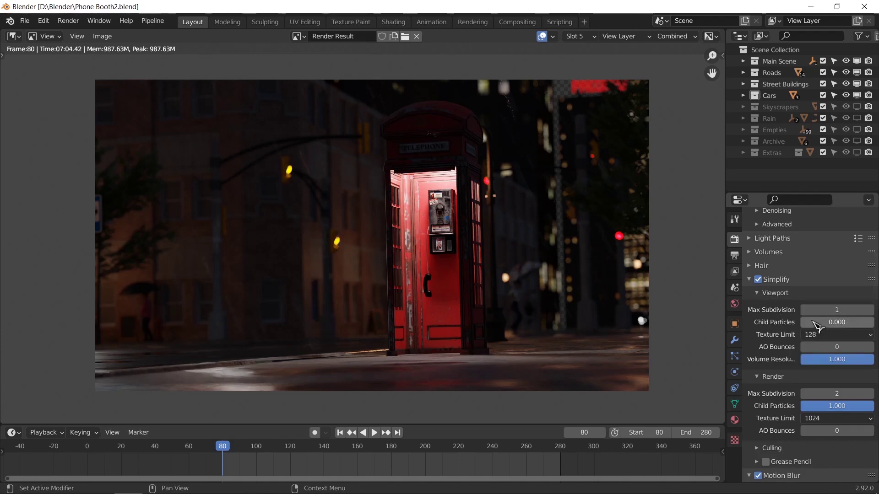
scroll(817, 326, down, 2)
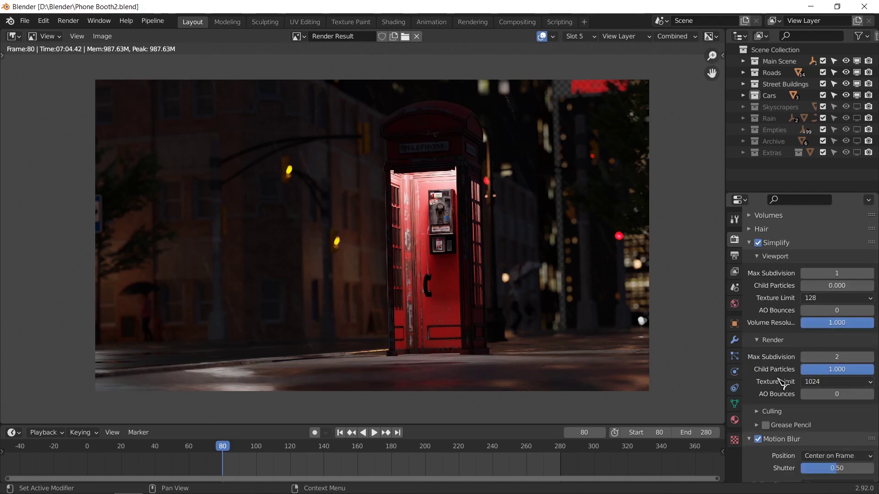
scroll(785, 383, down, 2)
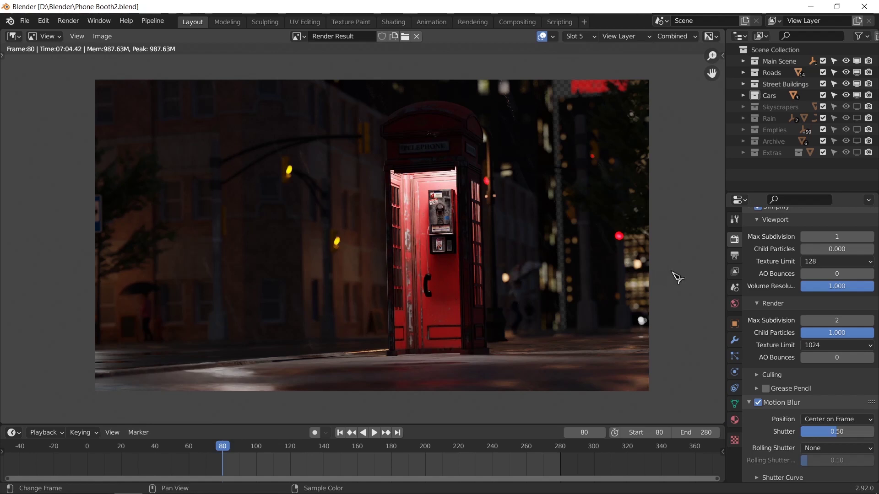
scroll(748, 295, up, 1)
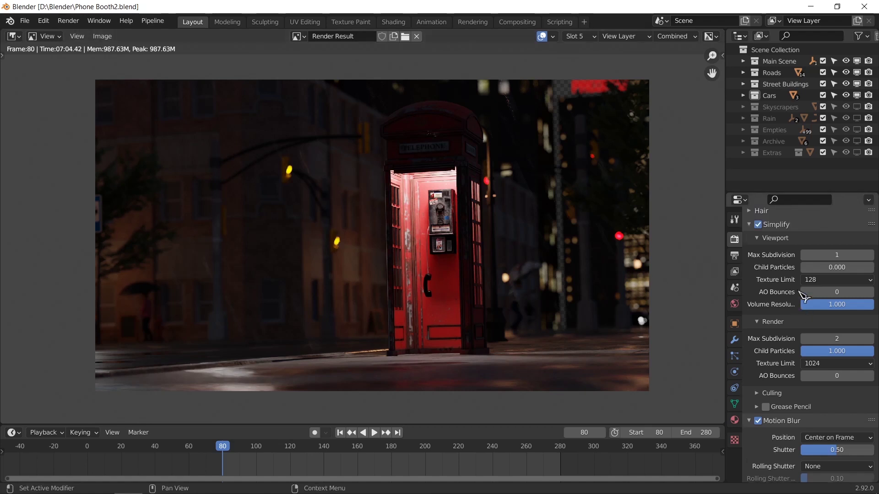
scroll(804, 296, down, 1)
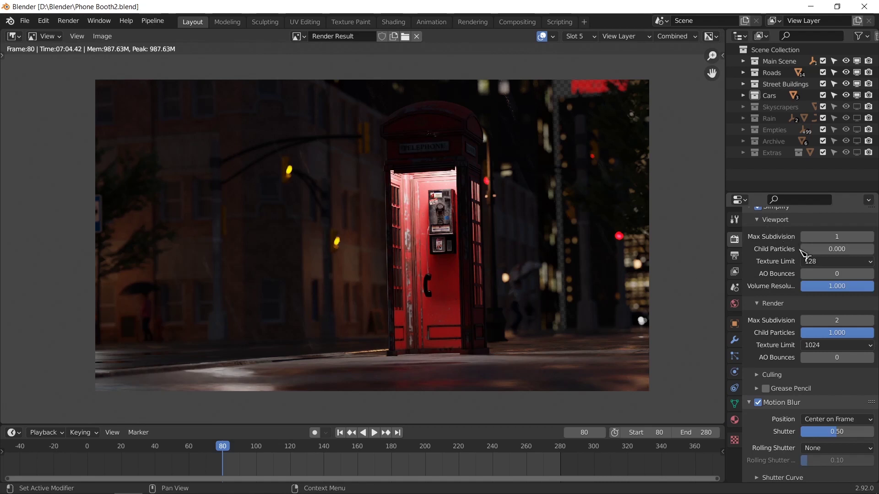
Step: Check the available texture limit options for the viewport and the render without changing either
click(817, 263)
click(837, 346)
click(837, 345)
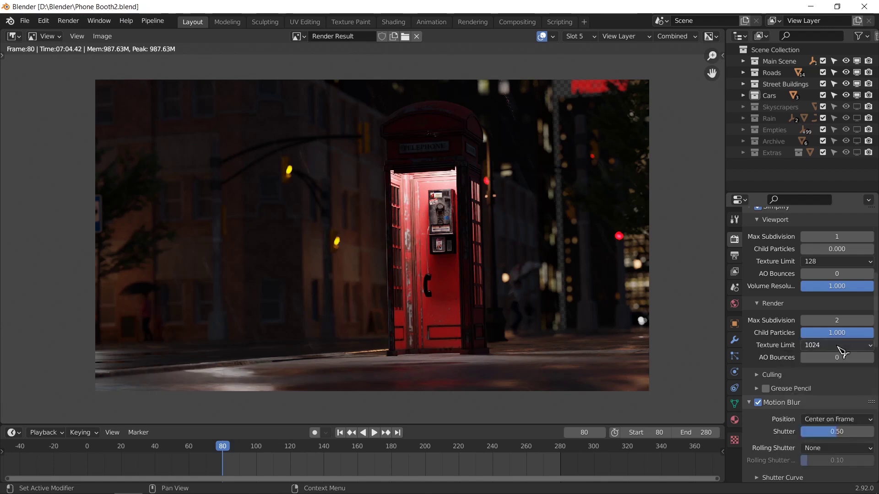
click(841, 348)
click(839, 347)
click(839, 347)
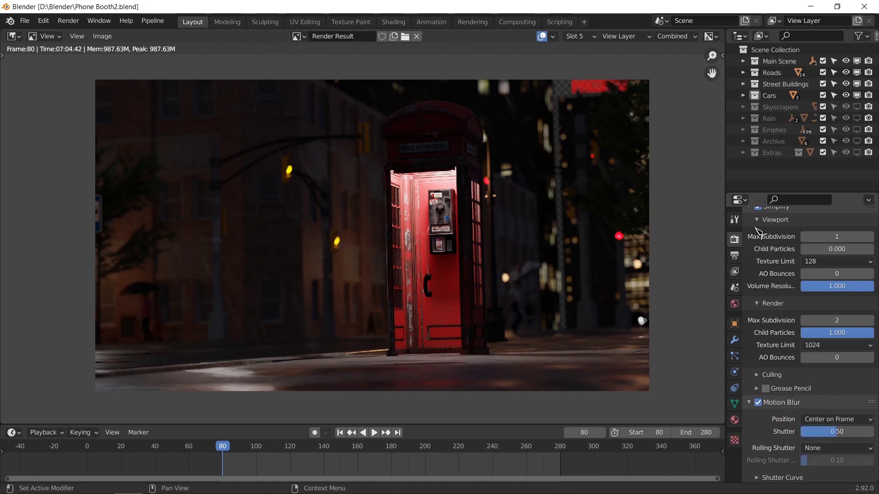
Step: Review the Simplify limits once more and collapse the Simplify settings
scroll(802, 263, up, 1)
scroll(803, 267, down, 1)
scroll(760, 266, up, 2)
click(748, 243)
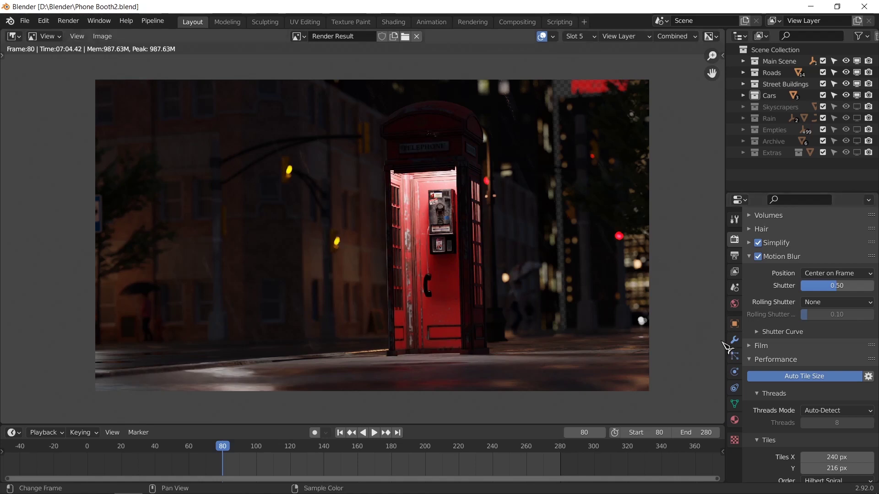
click(751, 244)
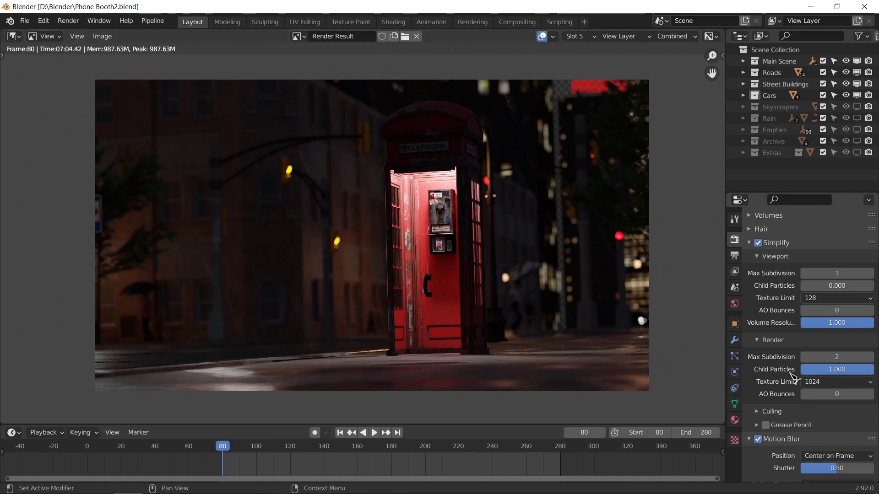
click(749, 243)
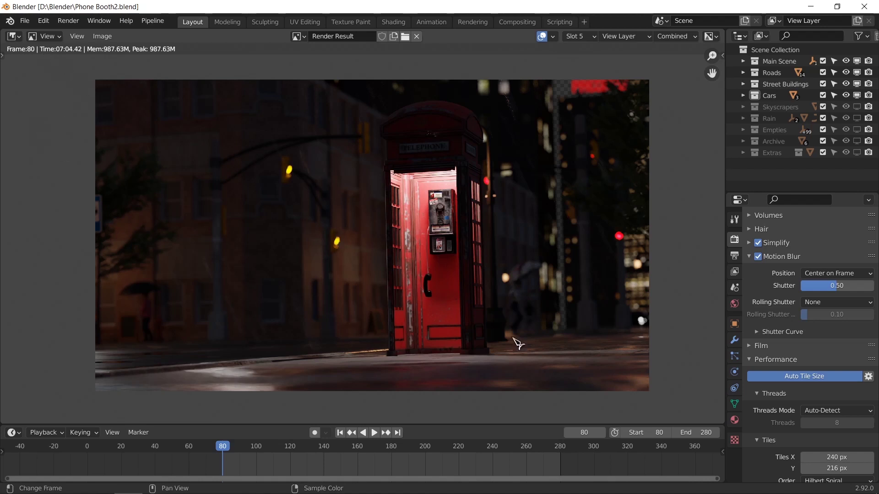
Step: Save the frame 80 render to the Desktop as a PNG image named 15.png
click(102, 36)
click(132, 128)
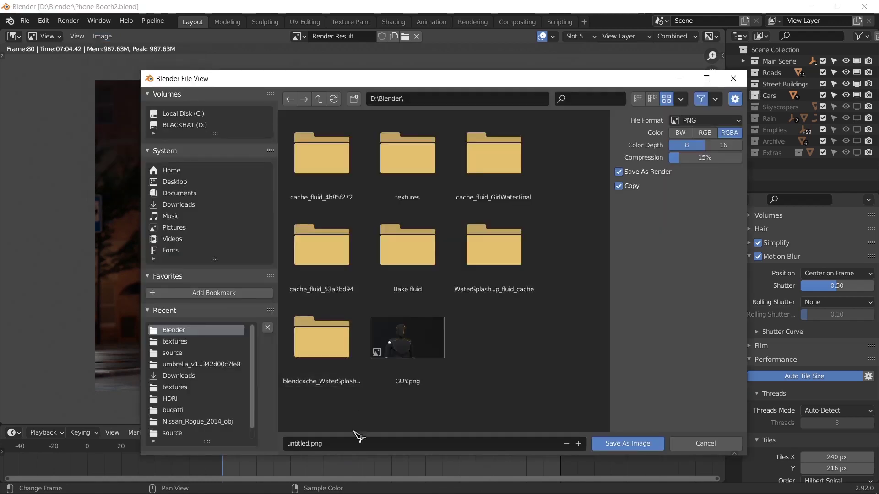
click(182, 182)
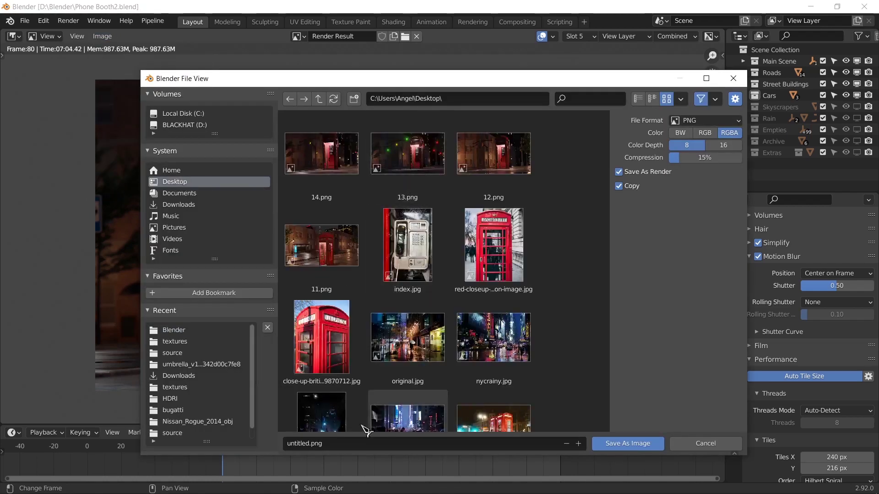
click(344, 444)
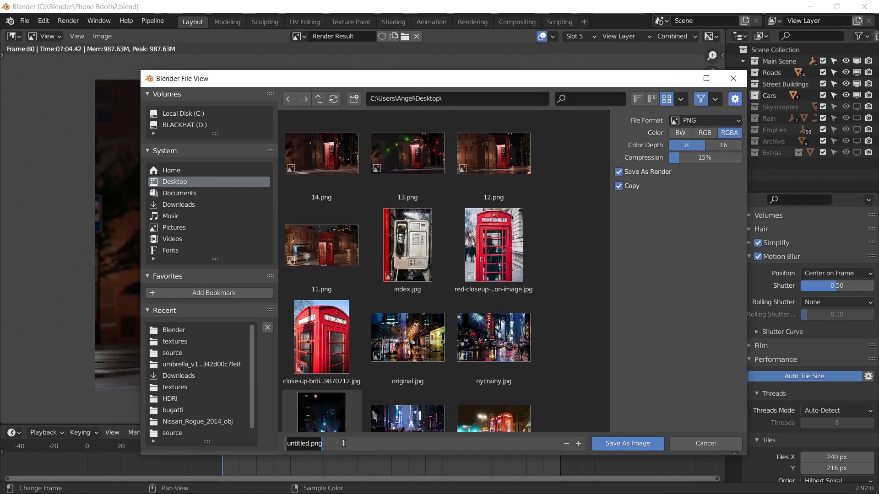
text(15)
click(628, 444)
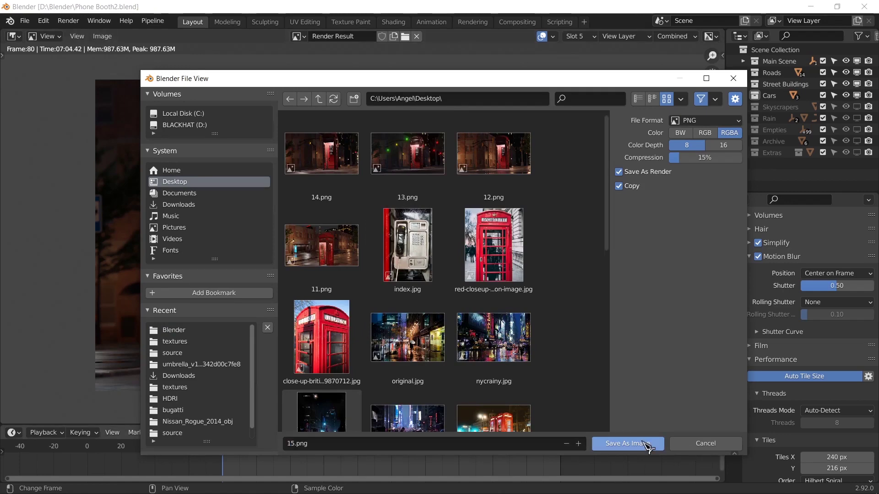
Step: Switch to File Explorer, open the Desktop folder and place 15.png on the reference board beside the previous phone booth render
click(50, 485)
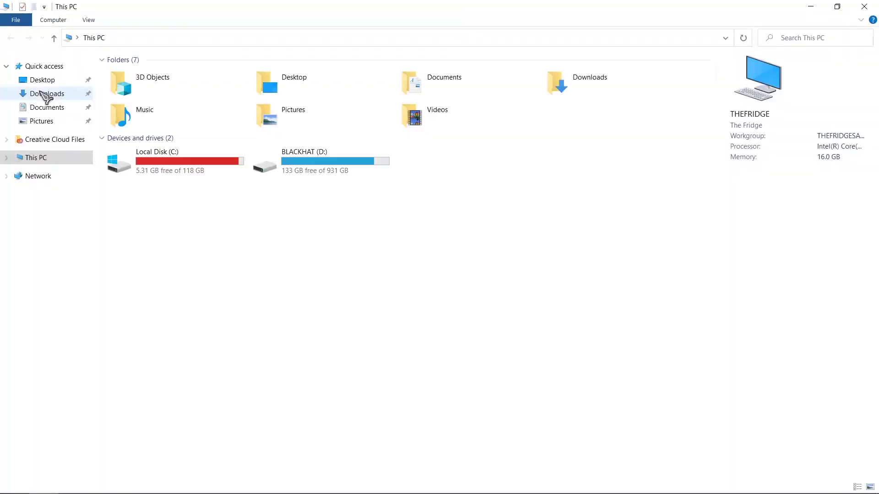
click(42, 80)
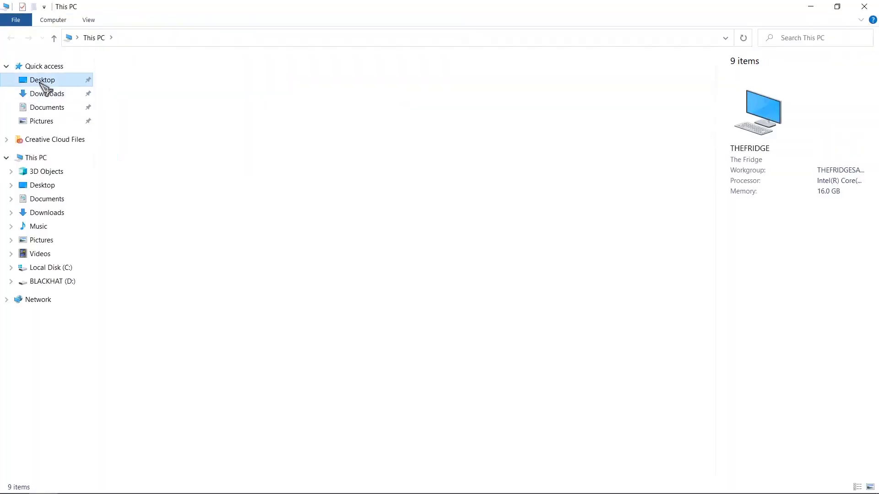
drag(499, 277, 811, 239)
scroll(600, 325, down, 5)
middle_drag(688, 294, 465, 284)
scroll(465, 284, down, 2)
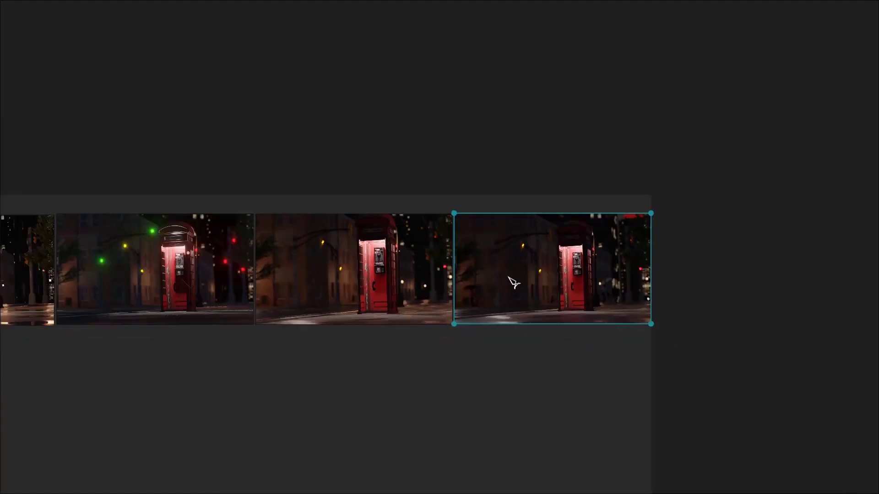
drag(509, 277, 512, 278)
click(491, 382)
scroll(493, 317, up, 4)
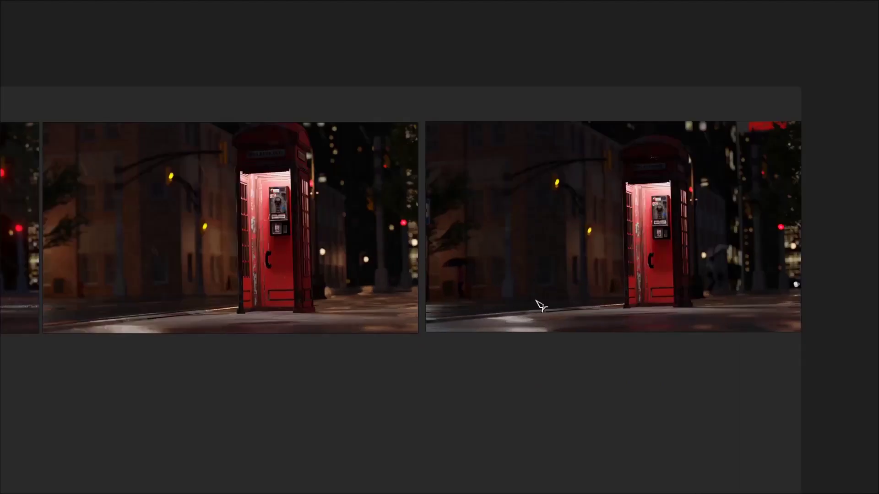
scroll(508, 344, down, 1)
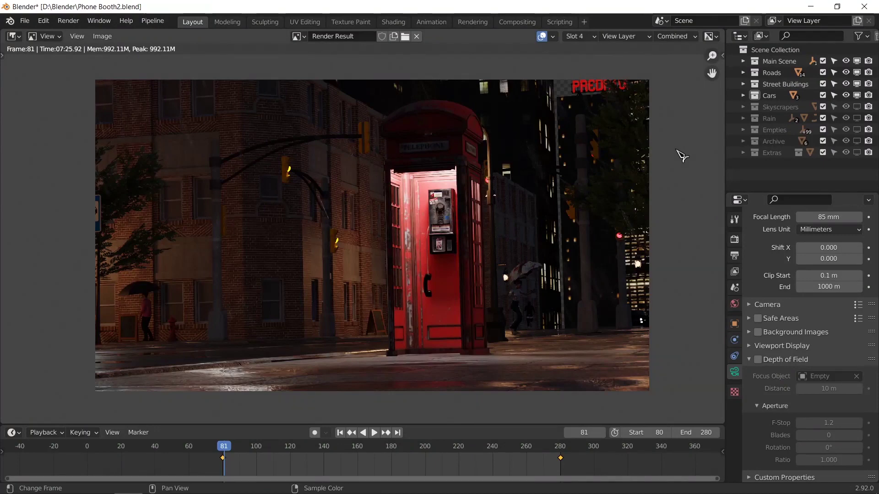
Step: Compare the slot 4 render without depth of field against the blurred slot 5 render by alternating between them
key(j)
key(j)
key(j)
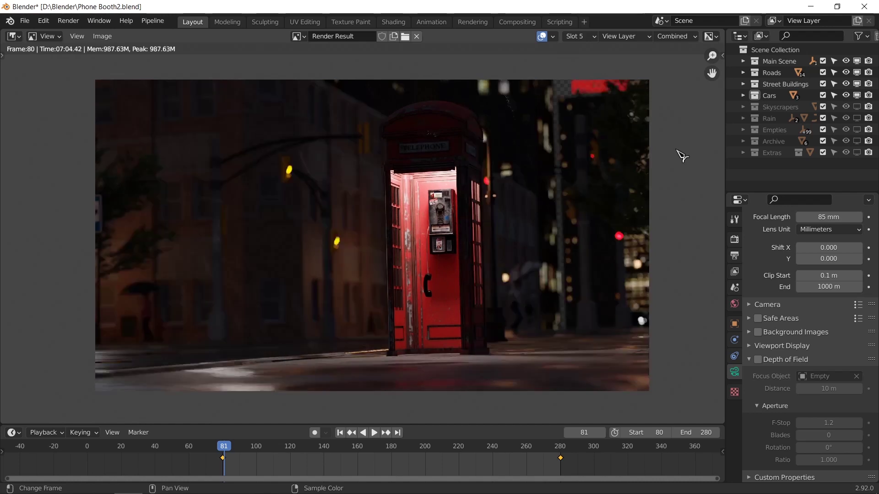
key(j)
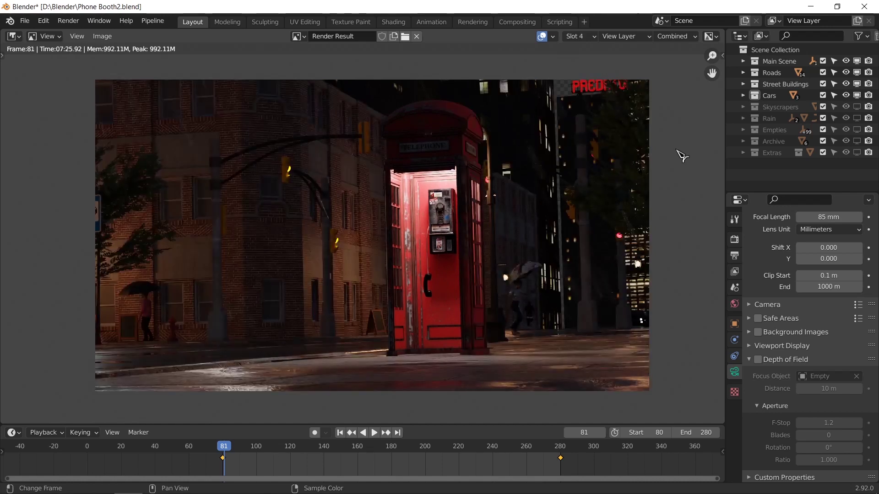
key(j)
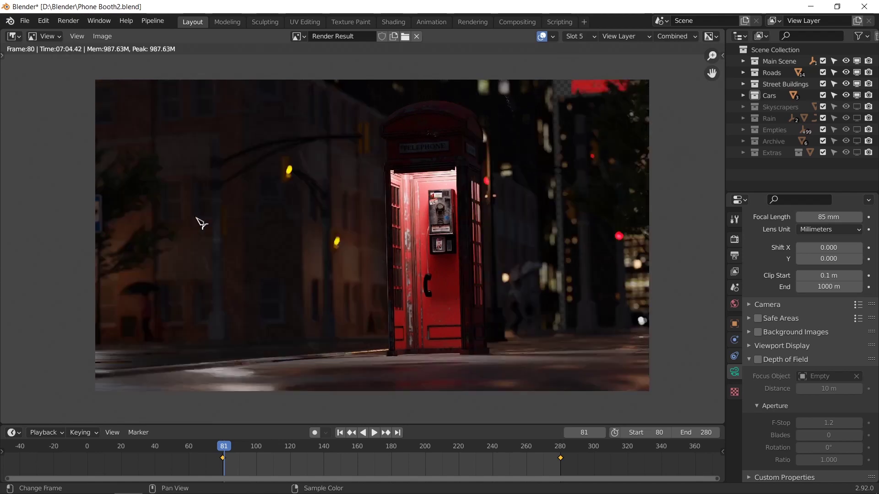
key(j)
key(j)
key(j)
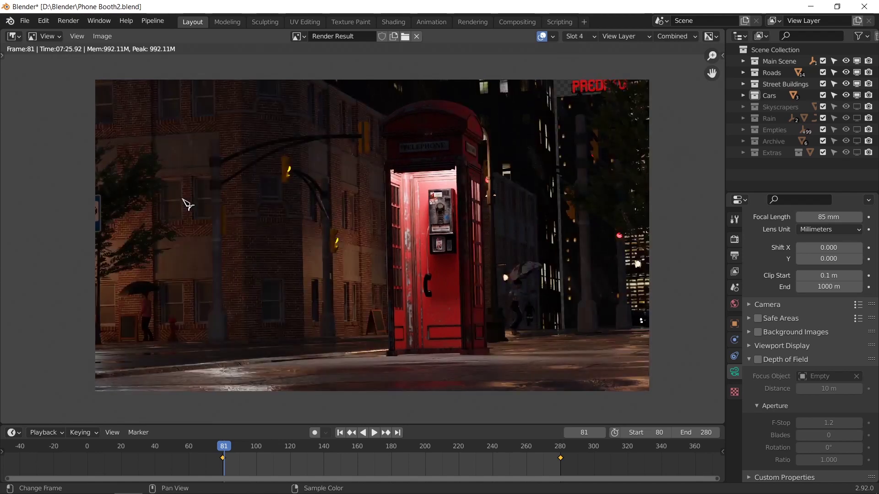
key(j)
key(j)
Step: Examine the umbrella pedestrians, brick building and background skyscrapers around the phone booth in the slot 4 render
scroll(463, 264, up, 2)
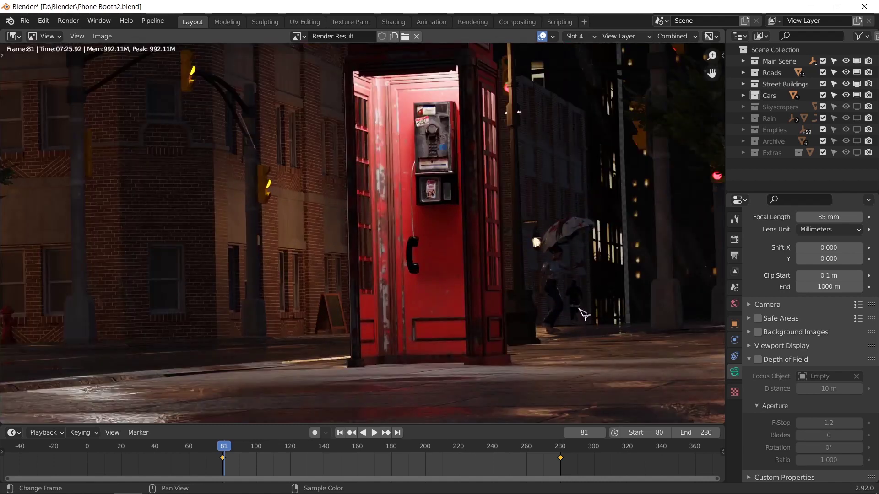
middle_drag(328, 295, 598, 270)
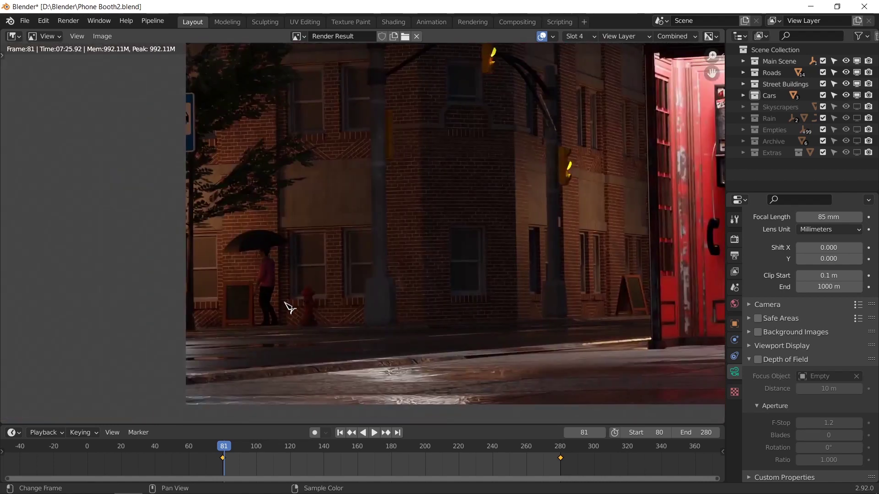
scroll(288, 308, down, 2)
middle_drag(262, 183, 321, 288)
middle_drag(435, 289, 405, 281)
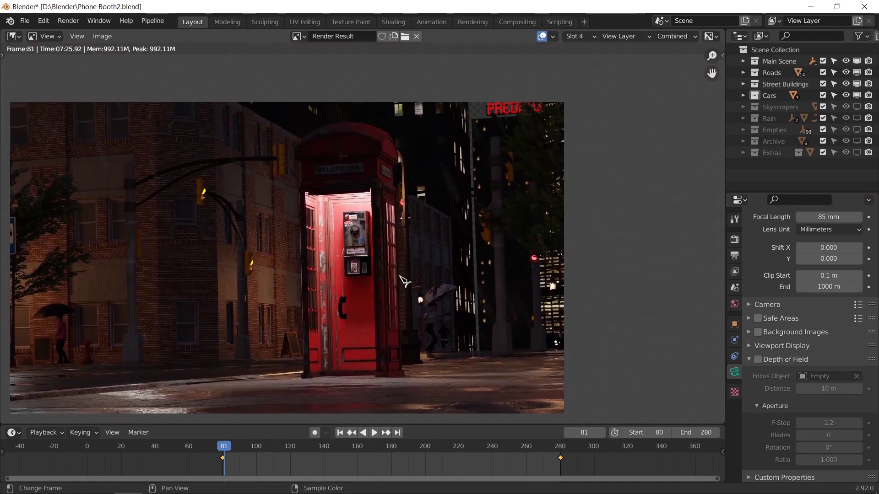
middle_drag(512, 203, 506, 236)
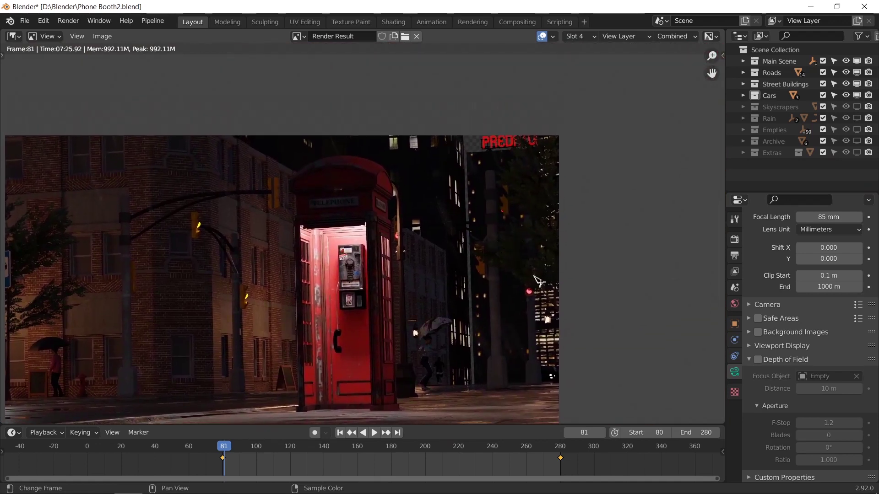
middle_drag(463, 348, 505, 294)
middle_drag(455, 277, 467, 278)
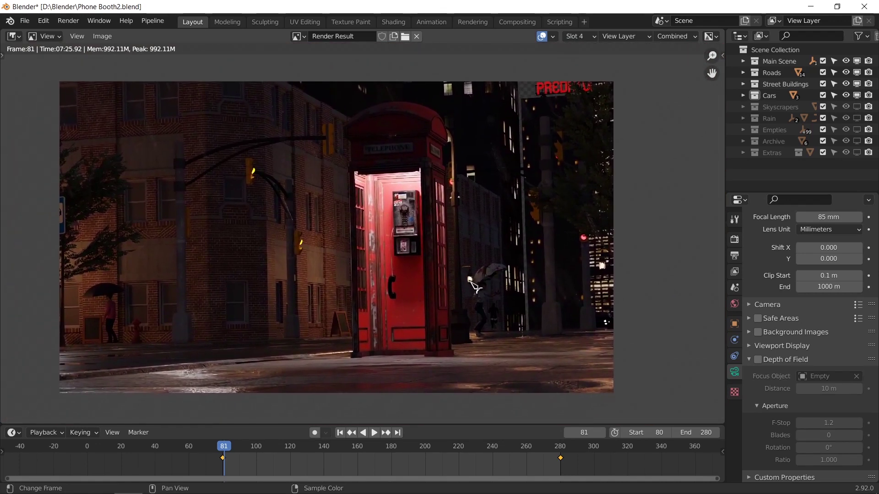
Step: Alternate between render slots 5 and 4 again to examine how depth of field changes the background and bokeh lights
key(j)
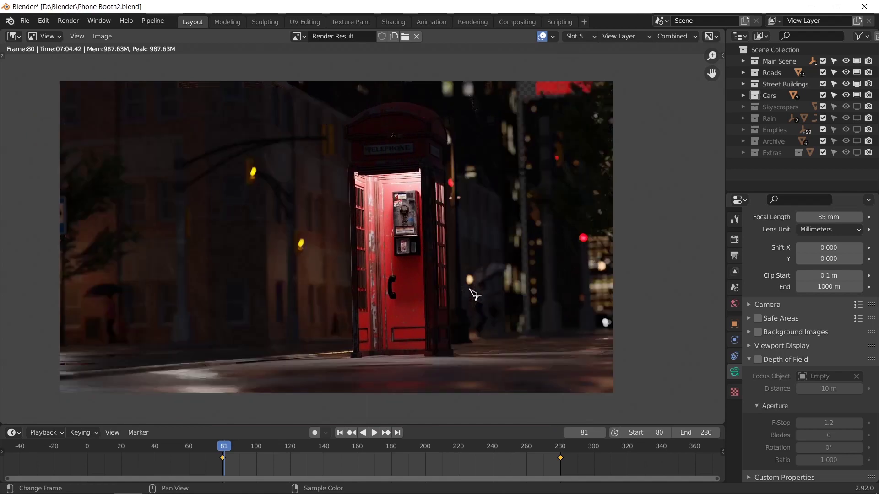
middle_drag(457, 296, 466, 303)
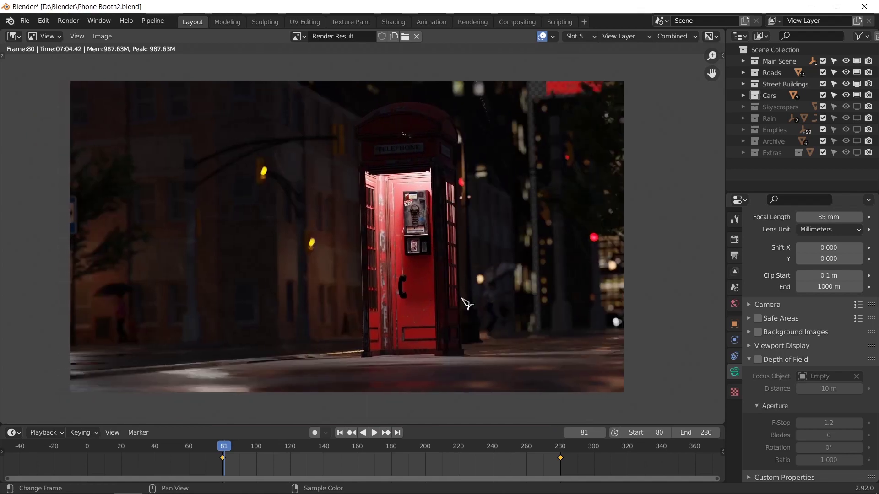
key(j)
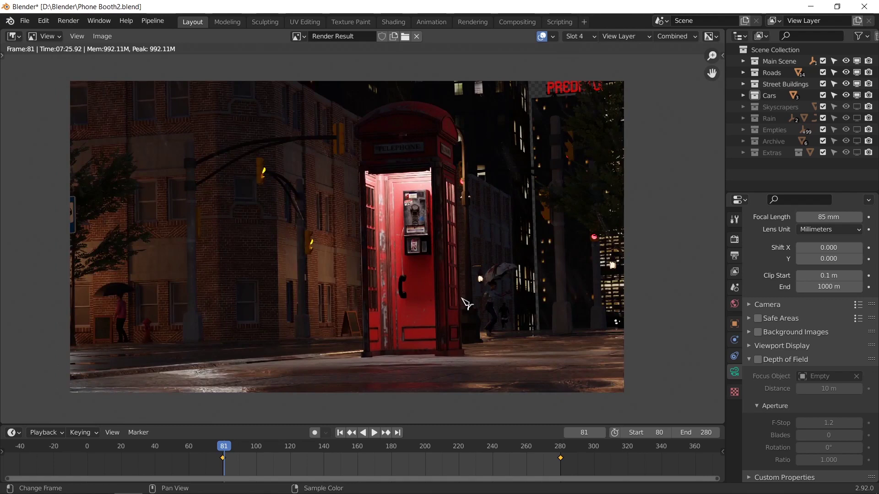
key(j)
key(j)
key(j)
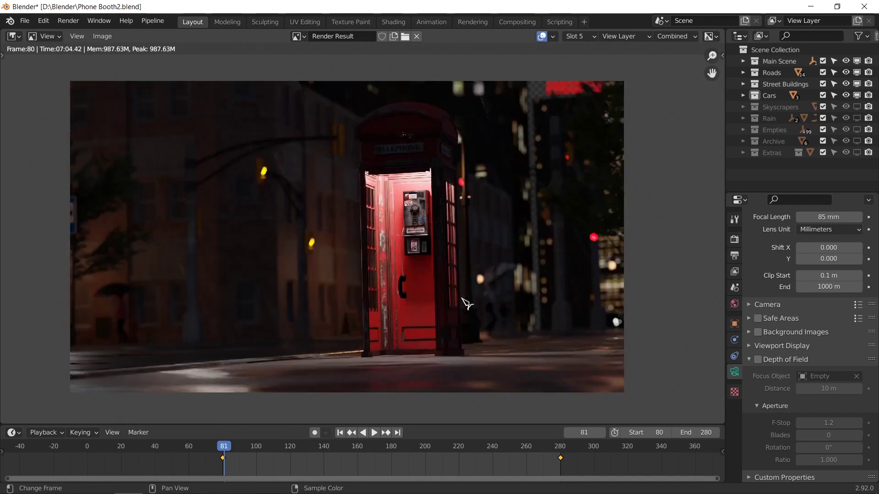
key(j)
key(j)
key(j)
key(j)
key(j)
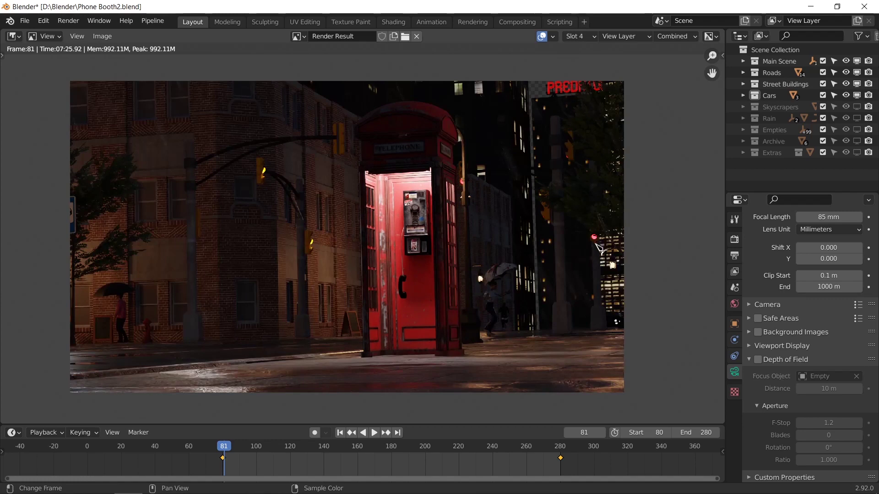
key(j)
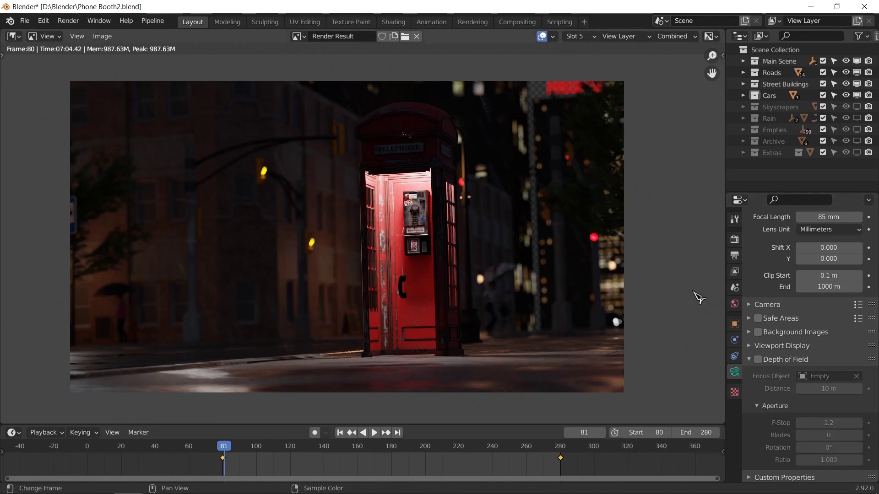
key(j)
key(j)
key(j)
key(j)
key(j)
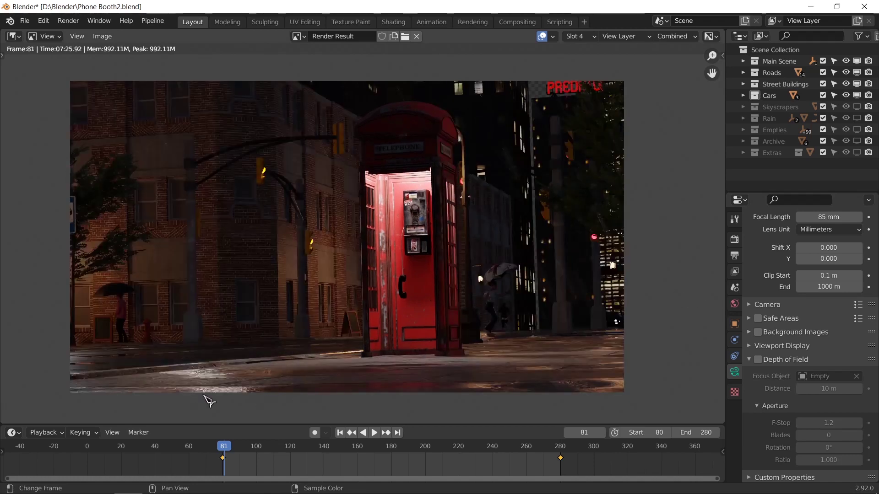
Step: Examine the wet ground in front of the phone booth up close, comparing it between render slots 4 and 5
scroll(581, 392, up, 1)
scroll(488, 207, up, 1)
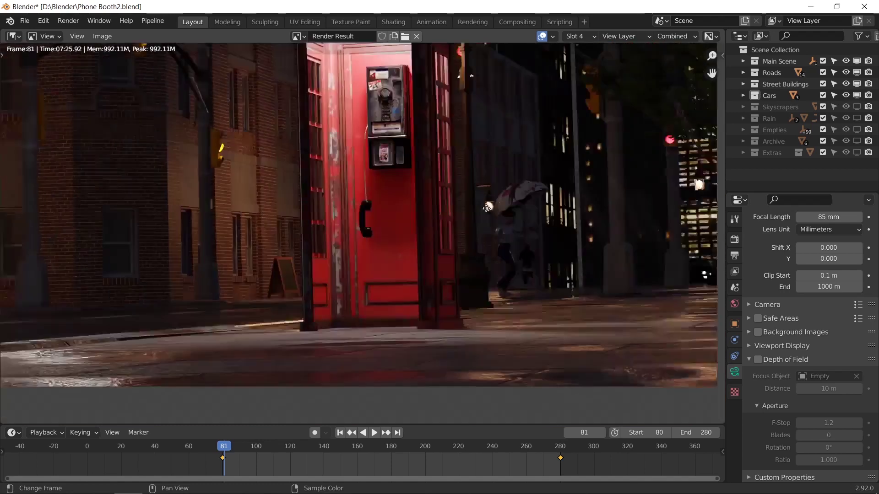
middle_drag(487, 208, 452, 156)
scroll(572, 311, up, 1)
scroll(586, 318, up, 1)
middle_drag(601, 327, 567, 287)
middle_drag(225, 310, 499, 289)
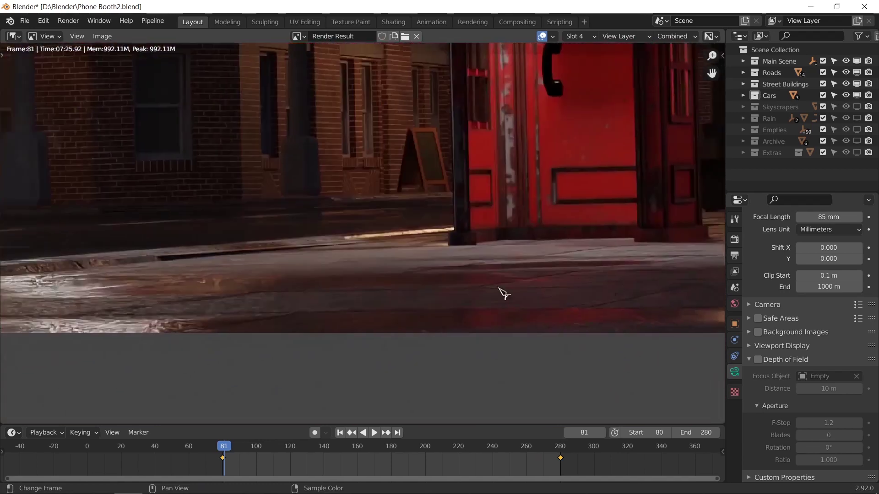
key(j)
scroll(359, 286, down, 2)
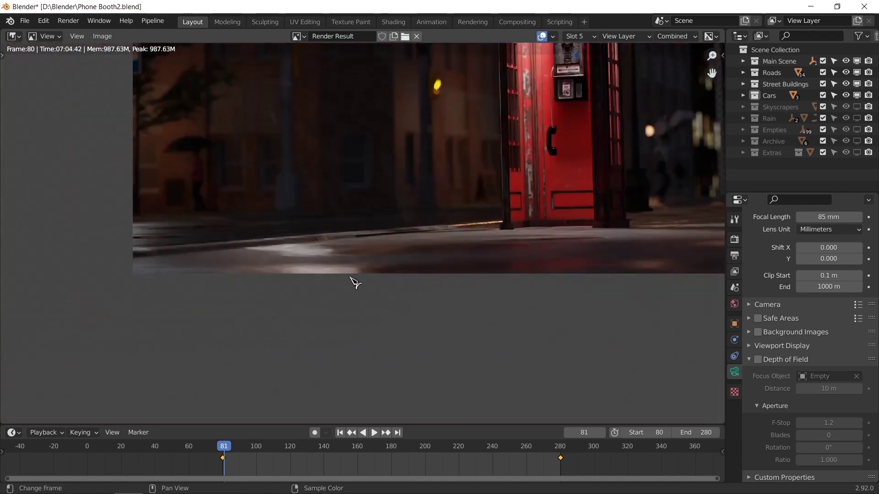
middle_drag(351, 261, 335, 308)
scroll(509, 232, down, 1)
middle_drag(522, 218, 462, 296)
key(j)
key(j)
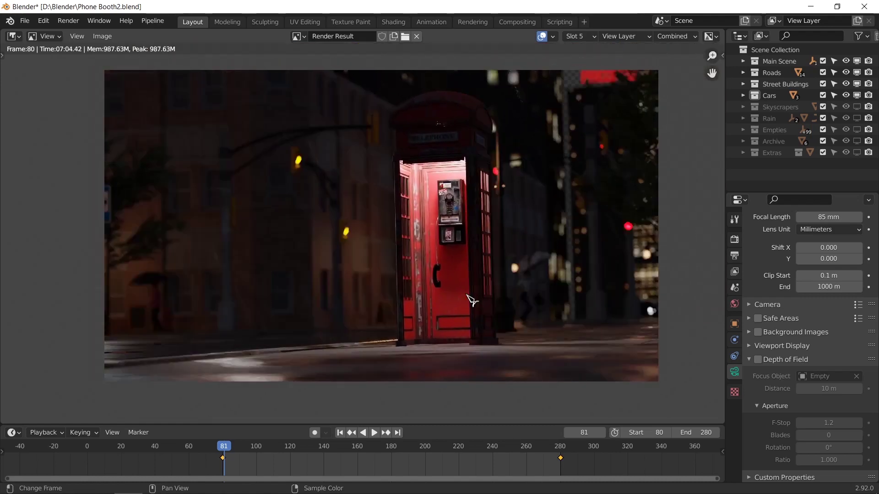
Step: Compare the umbrella pedestrian beside the brick building up close between render slots 4 and 5
key(j)
middle_drag(157, 306, 334, 269)
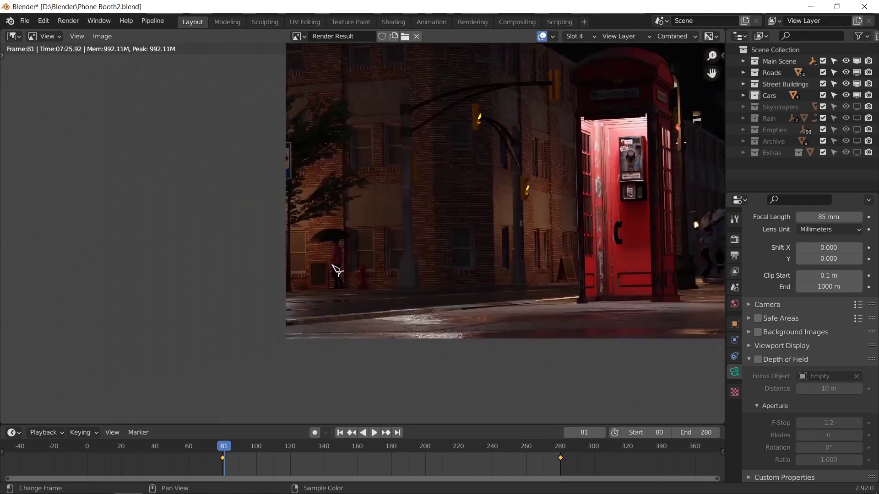
scroll(341, 280, up, 2)
scroll(341, 280, up, 1)
key(j)
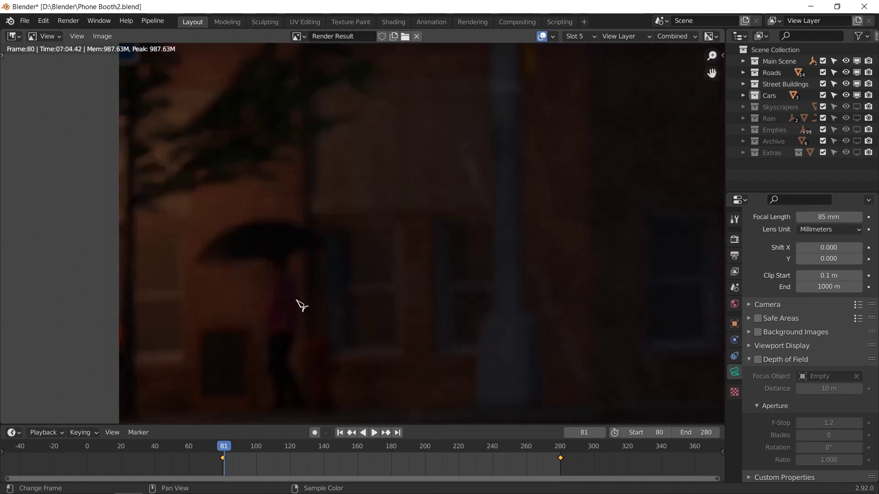
key(j)
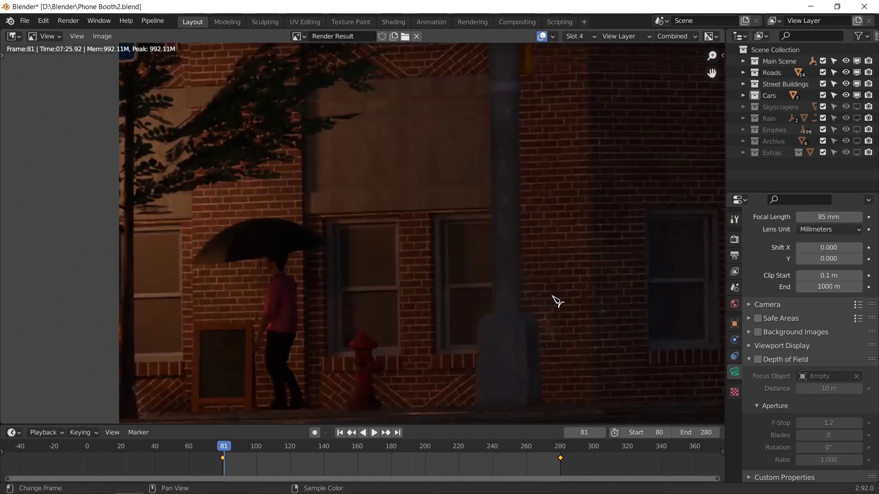
Step: Examine the brick facade, street poles and sidewalk sign up close in the slot 4 render, and return to the full image
middle_drag(553, 297, 290, 252)
middle_drag(493, 267, 666, 245)
middle_drag(565, 257, 328, 275)
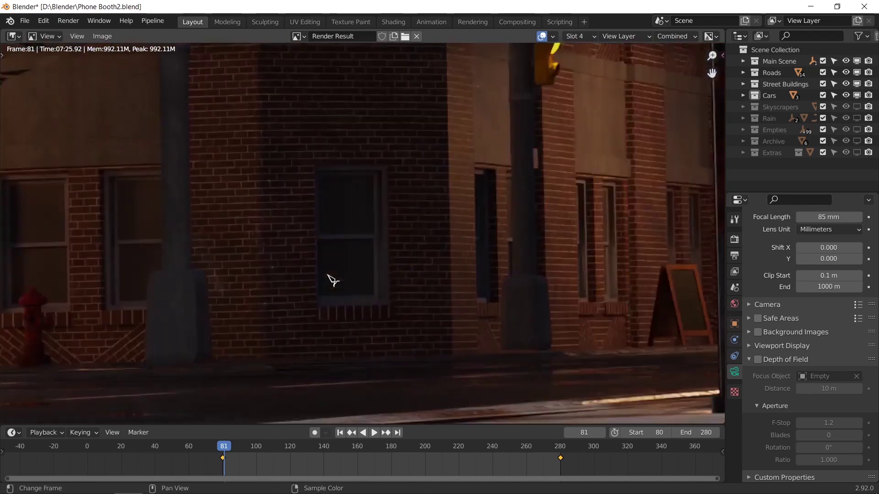
scroll(333, 280, down, 3)
middle_drag(436, 333, 415, 319)
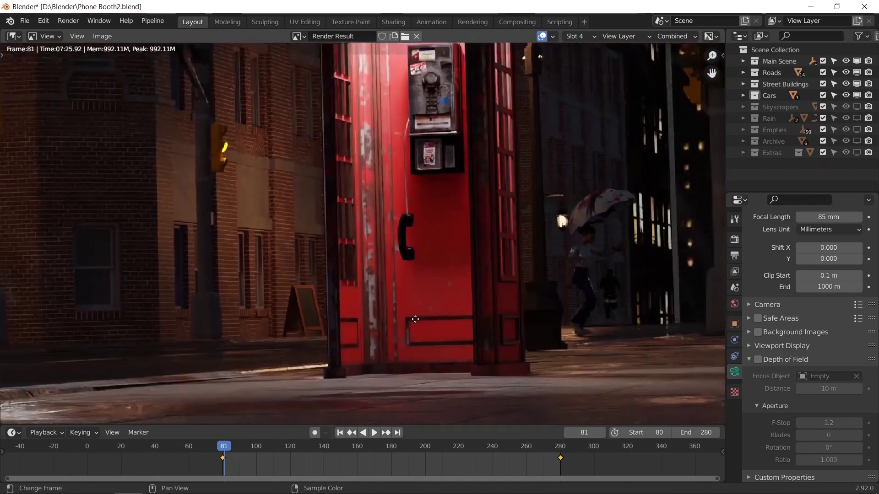
scroll(417, 321, down, 3)
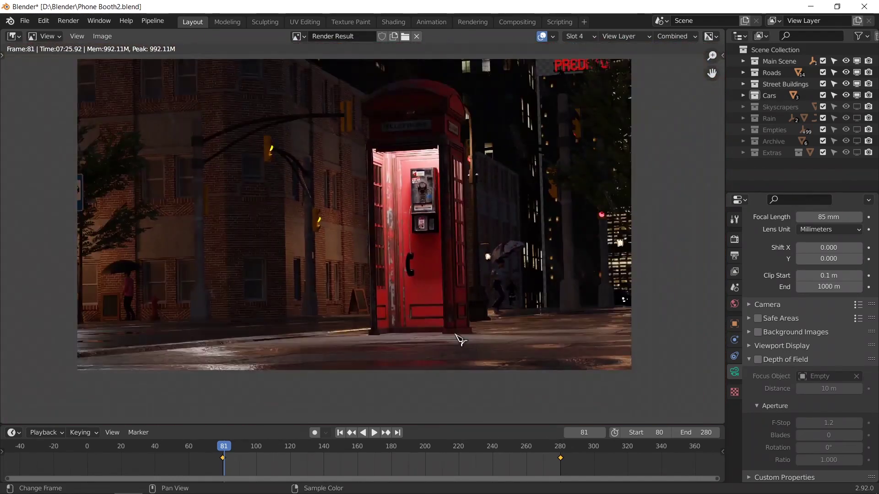
Step: Alternate between render slots 5 and 4 to compare the full phone booth image with and without depth of field
key(j)
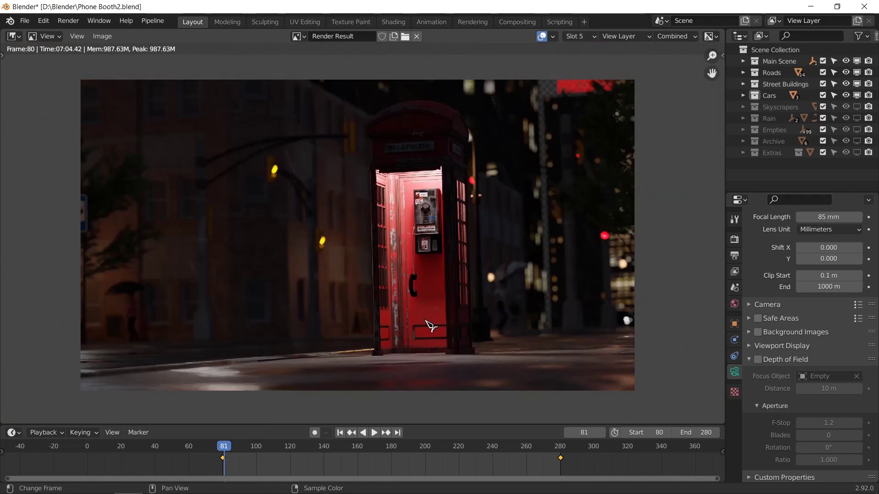
key(alt+j)
middle_drag(409, 305, 411, 306)
key(j)
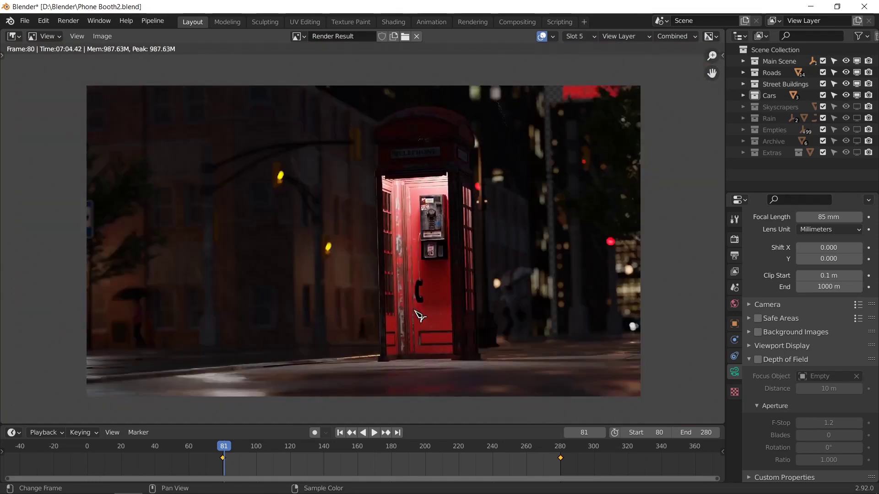
key(alt+j)
key(j)
key(alt+j)
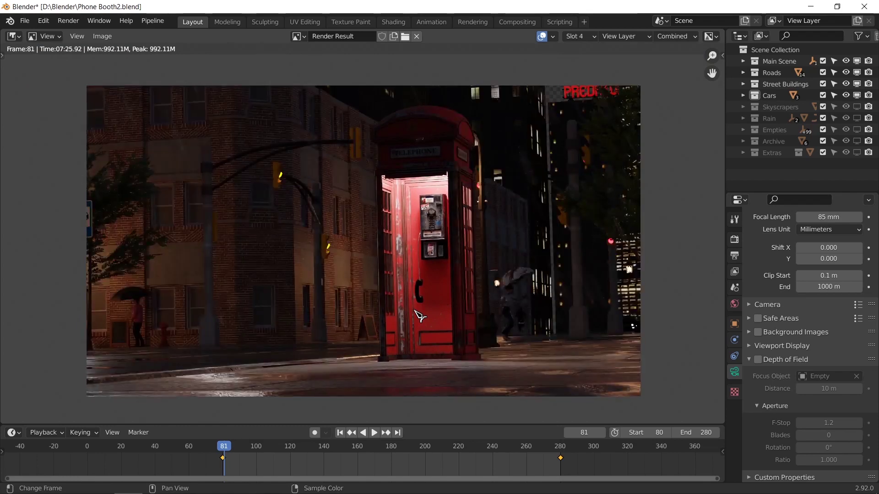
key(j)
key(alt+j)
Step: Switch to the PureRef reference board and examine the newest phone booth render in the row of progress images
key(alt+Tab)
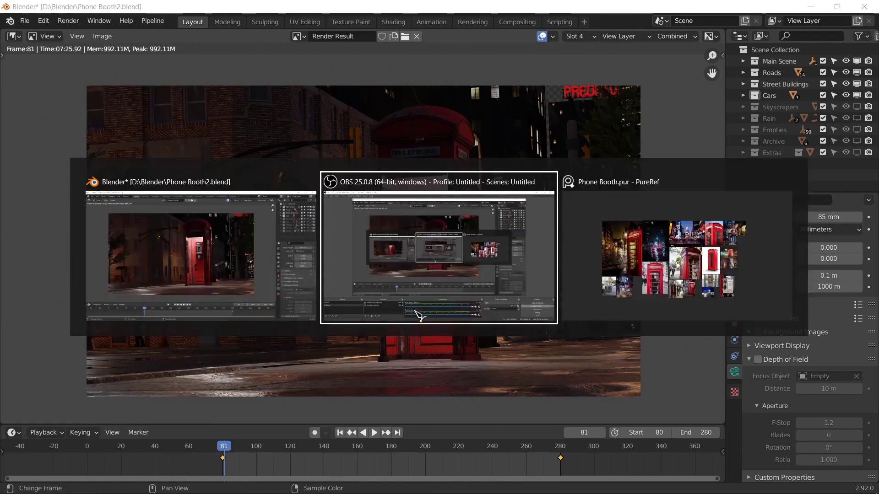
key(alt+Tab)
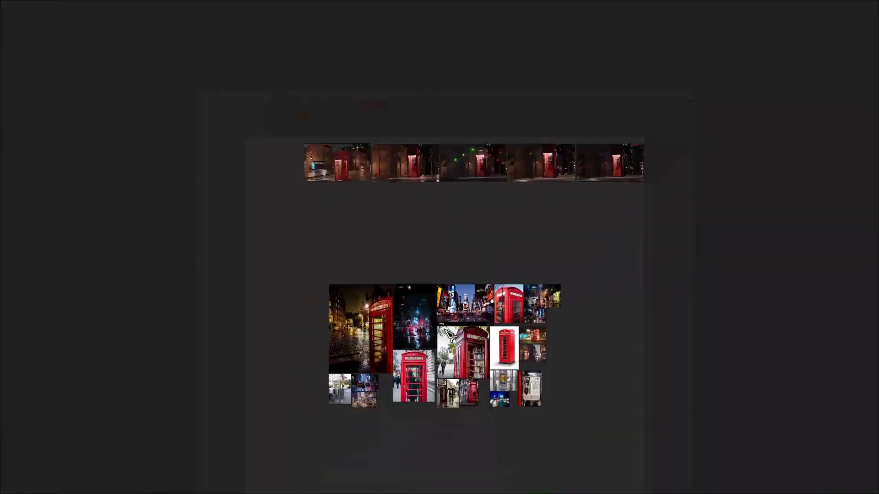
scroll(447, 331, up, 4)
scroll(525, 169, up, 2)
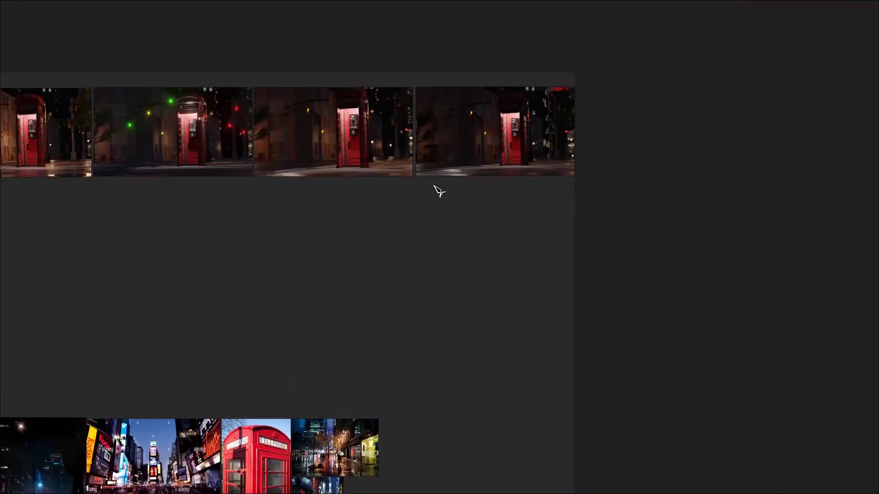
scroll(380, 269, up, 4)
scroll(473, 222, up, 4)
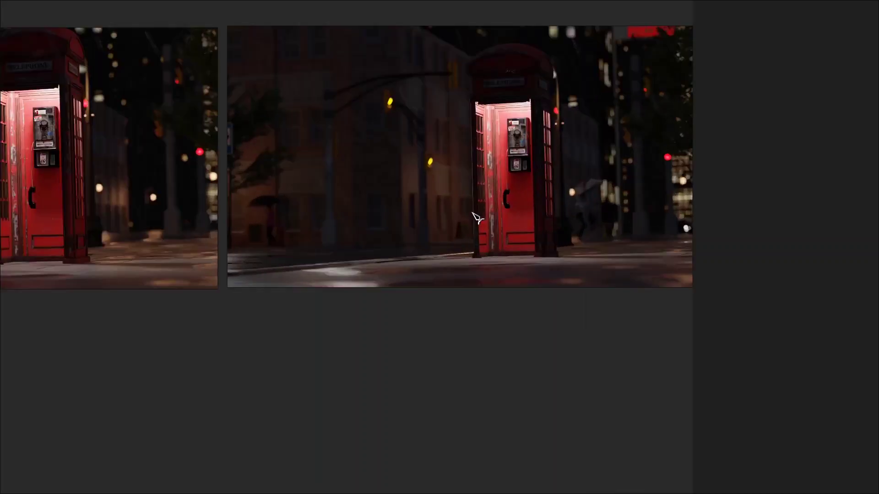
scroll(426, 272, up, 1)
scroll(425, 272, down, 1)
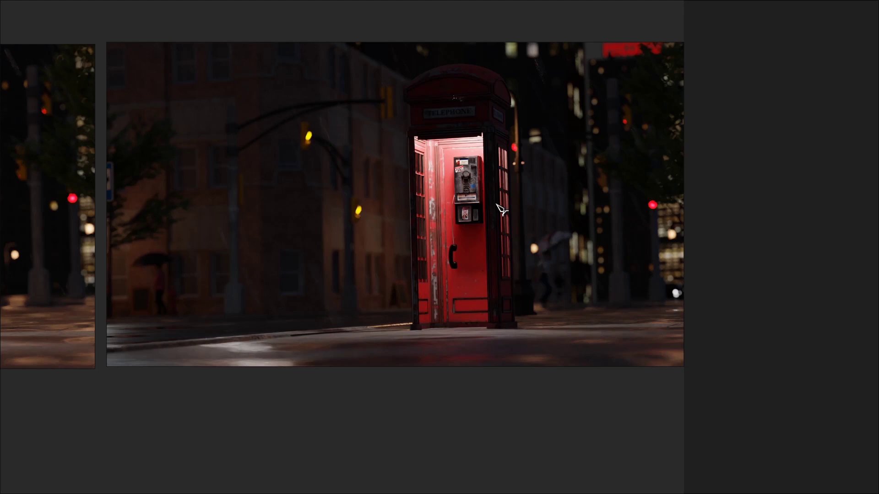
Step: Look over the reference photos of Times Square and the red telephone boxes on the board
middle_drag(449, 336, 518, 181)
scroll(520, 181, down, 6)
middle_drag(422, 347, 475, 199)
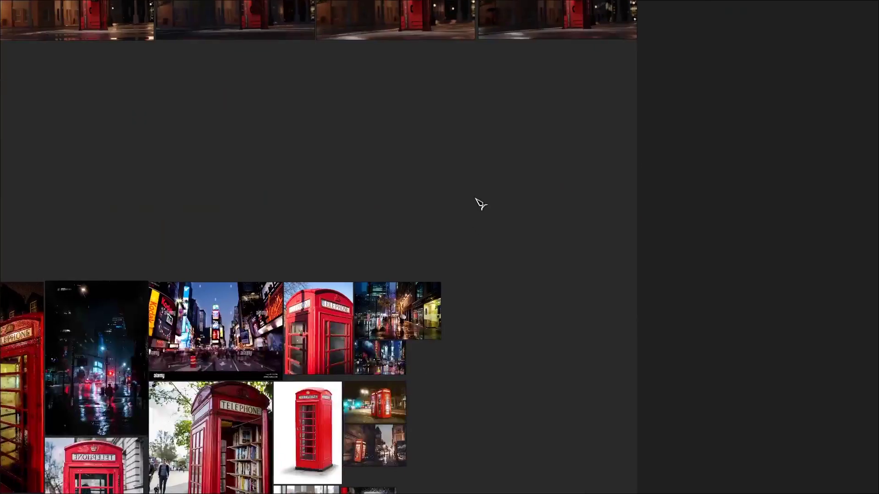
scroll(449, 286, up, 3)
middle_drag(265, 362, 638, 233)
scroll(380, 284, up, 4)
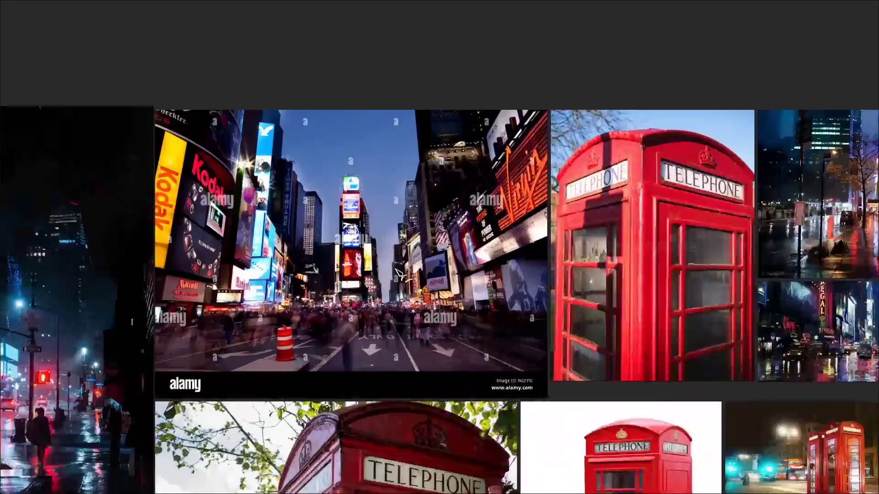
scroll(402, 274, down, 4)
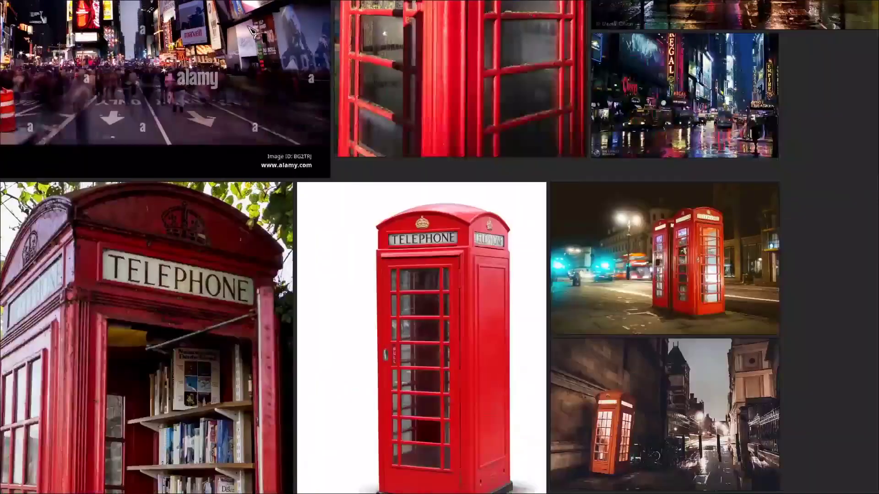
Step: Examine the wet road reflections in the rainy night street photo with the Regal cinema sign
middle_drag(500, 182, 468, 260)
scroll(476, 275, up, 5)
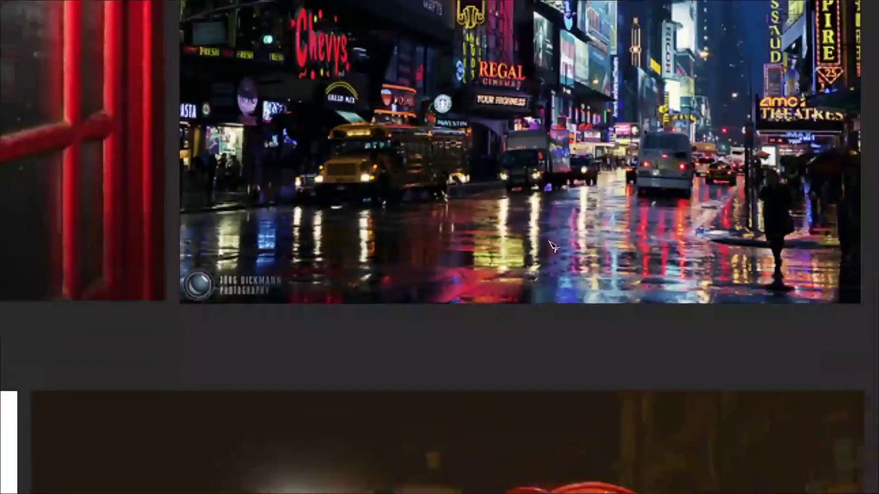
scroll(519, 289, down, 2)
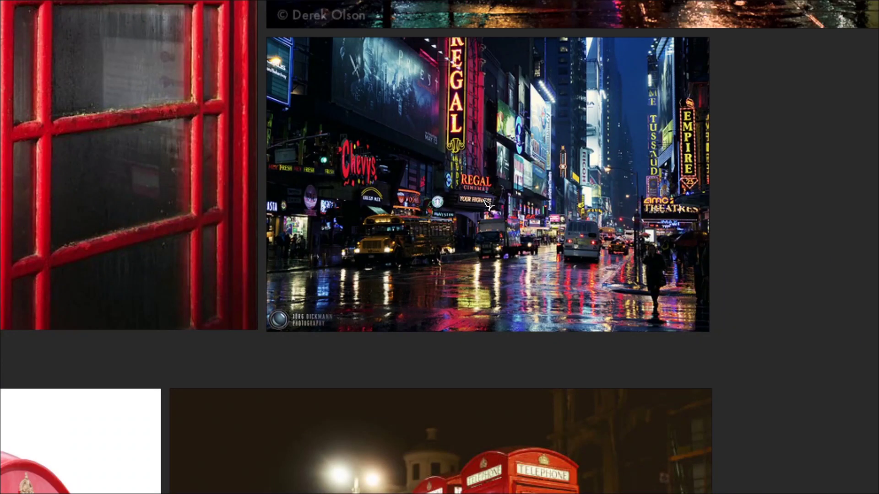
middle_drag(483, 199, 473, 282)
scroll(472, 282, down, 2)
Step: Examine the rainy sidewalk photo with the umbrella pedestrian, focusing on the storefront lighting and wet pavement reflections
middle_drag(494, 233, 414, 349)
scroll(415, 349, up, 1)
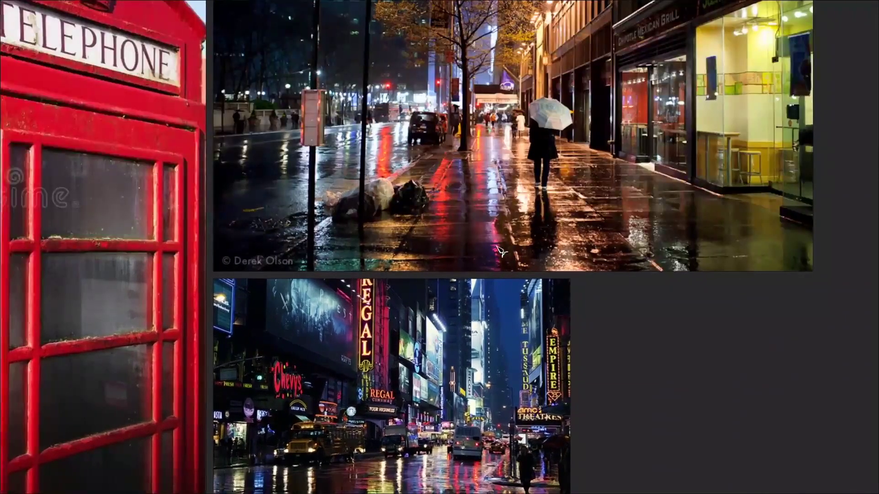
middle_drag(501, 251, 451, 337)
middle_drag(494, 200, 468, 239)
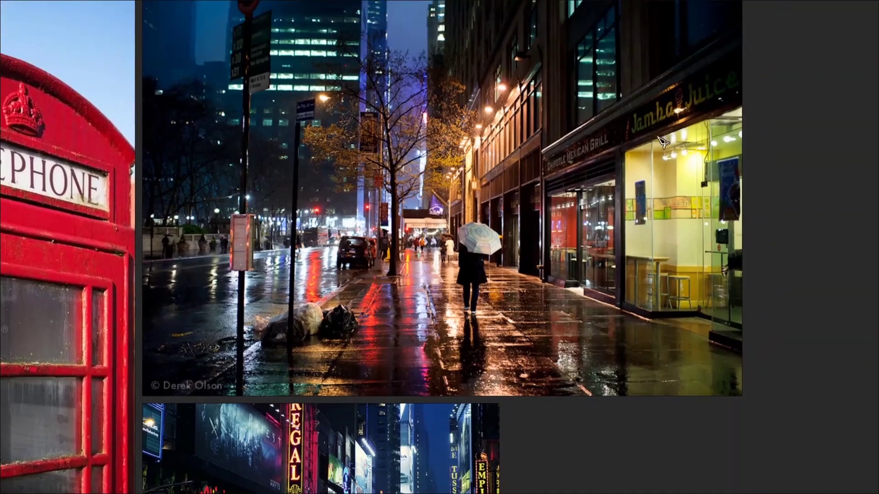
scroll(586, 163, down, 1)
middle_drag(562, 114, 524, 162)
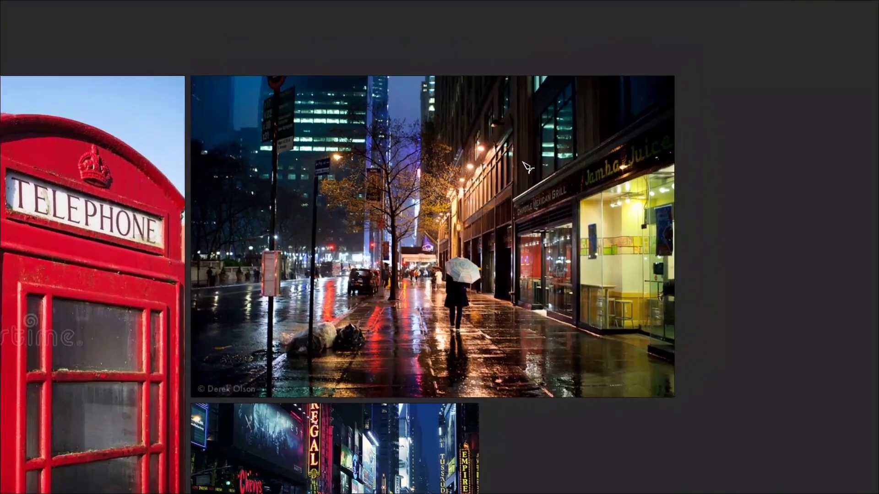
scroll(523, 162, up, 1)
middle_drag(611, 259, 590, 154)
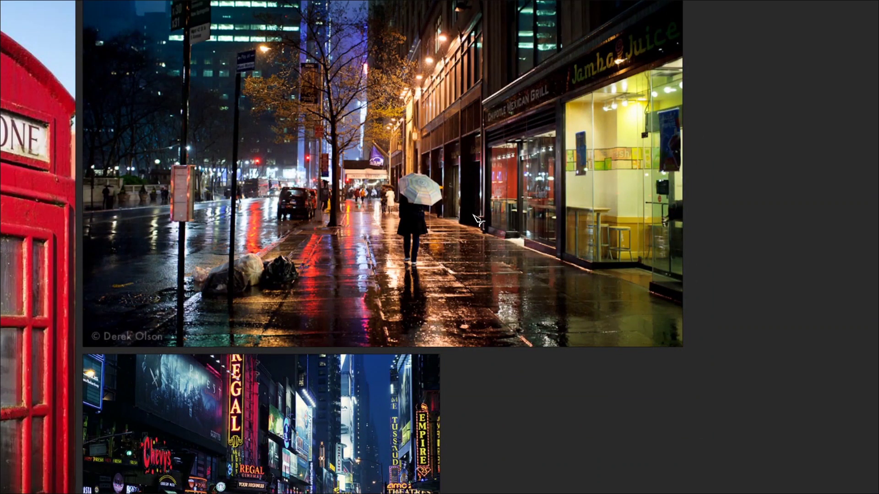
Step: Return to the newest phone booth render on the board and compare its lighting with the reference photos
scroll(479, 221, down, 5)
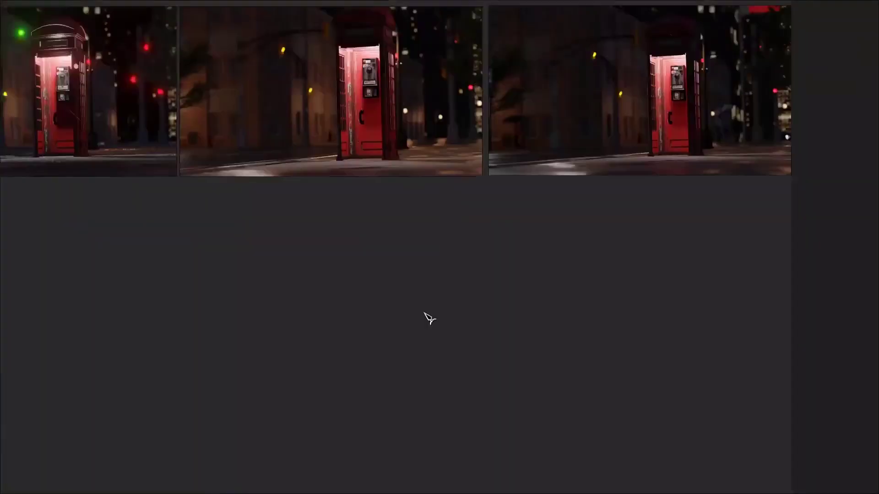
scroll(429, 319, up, 5)
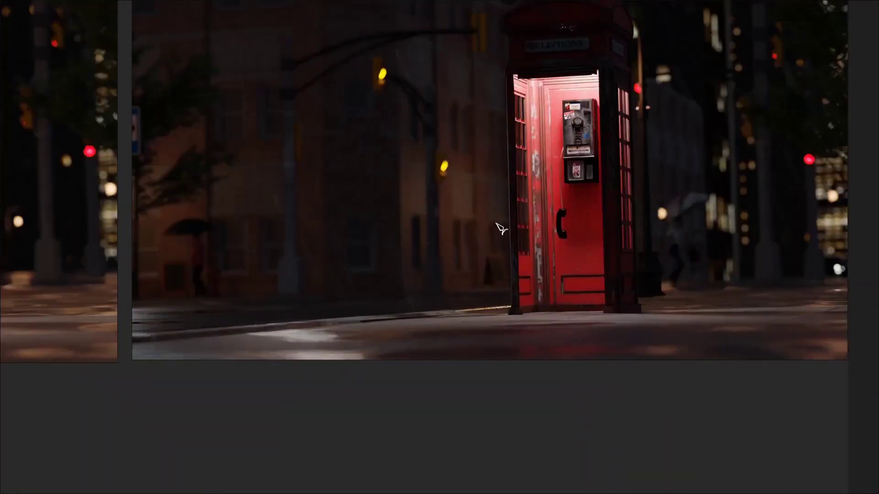
scroll(287, 224, down, 2)
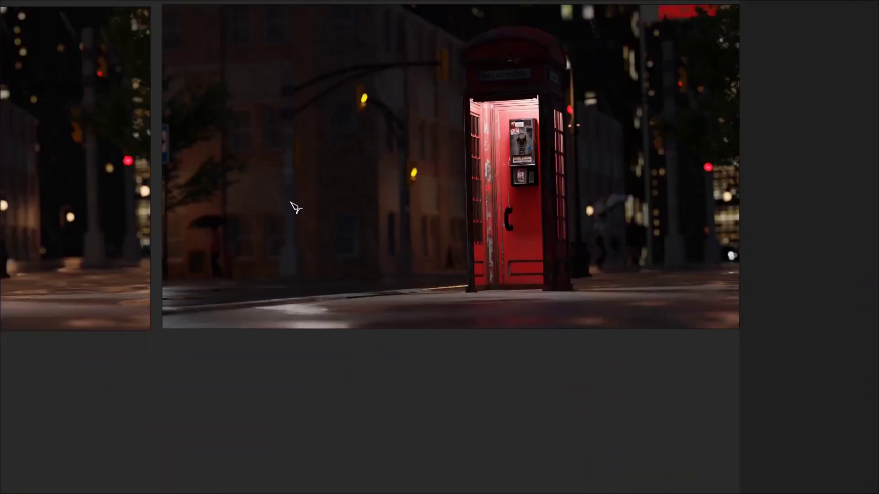
scroll(389, 152, up, 1)
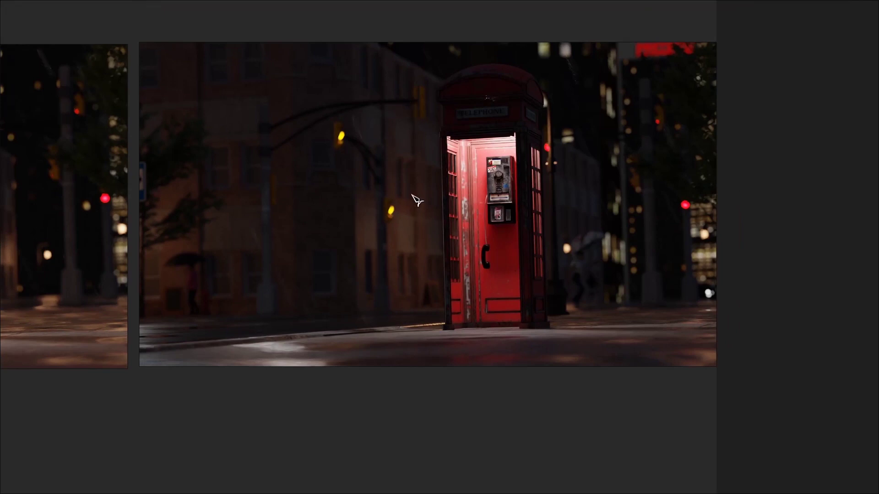
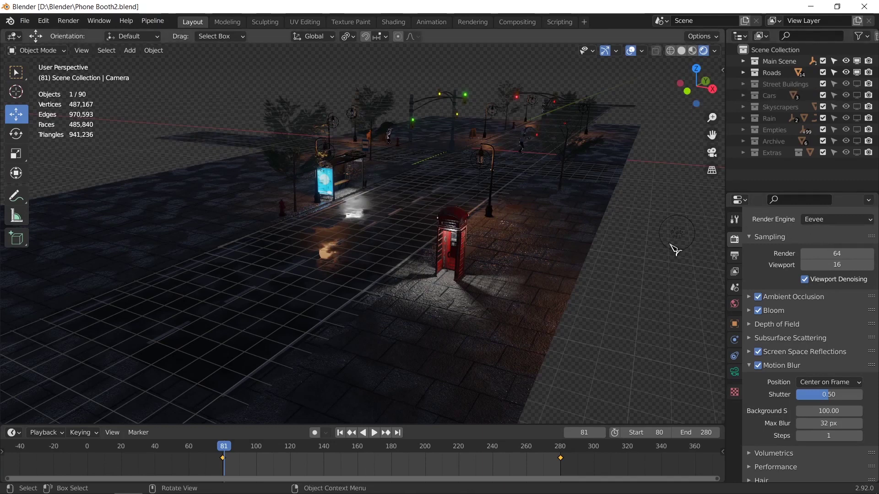
Step: In the world shader nodes, connect the learner_park_4k.hdr color output to the Background color, and show the viewport in solid shading
click(734, 303)
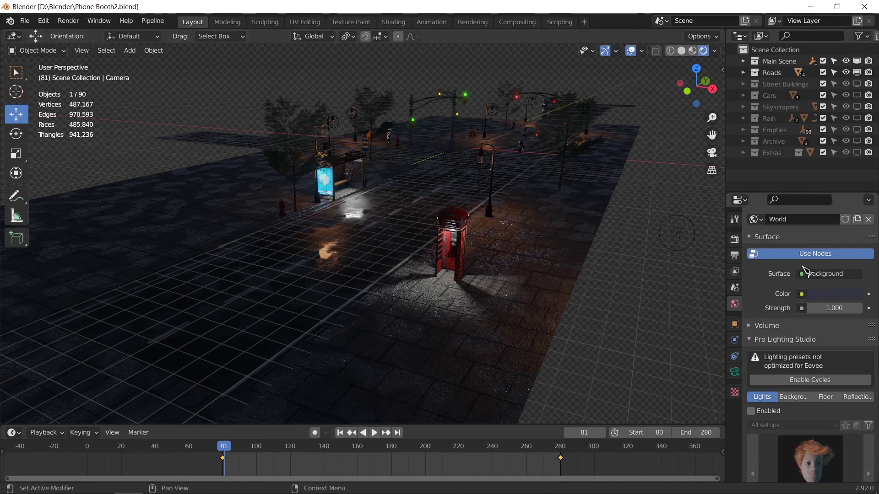
click(407, 23)
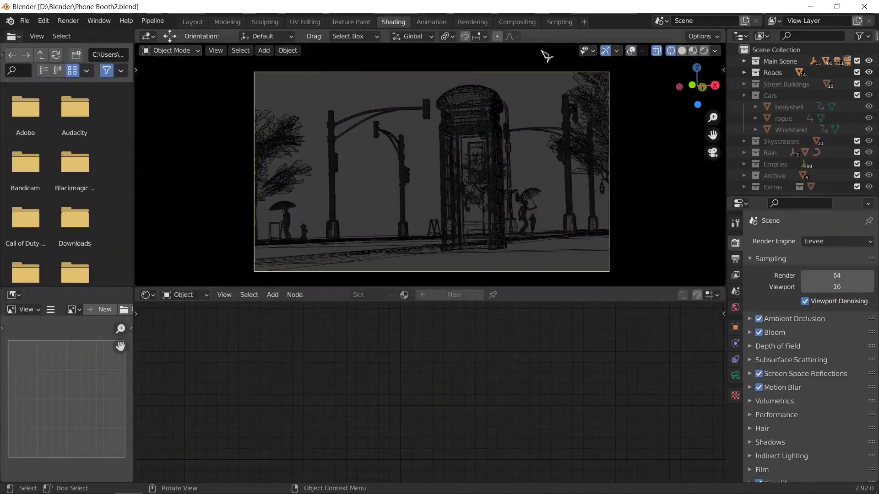
click(198, 295)
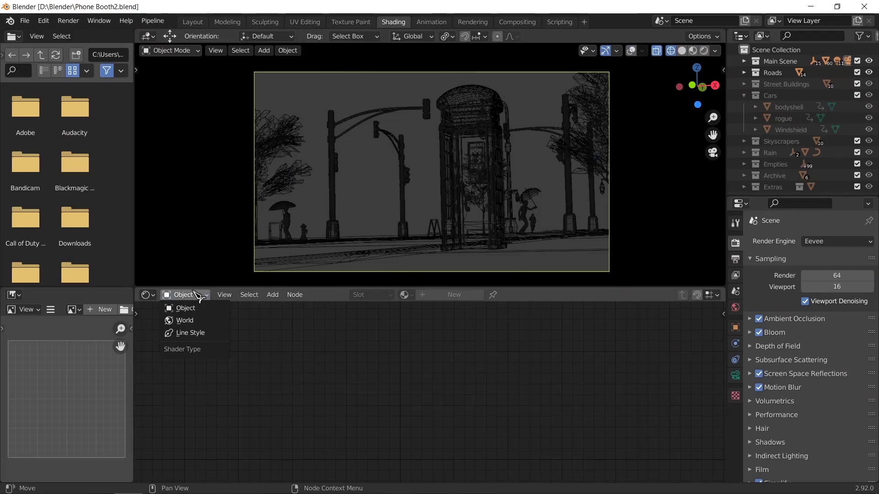
click(185, 320)
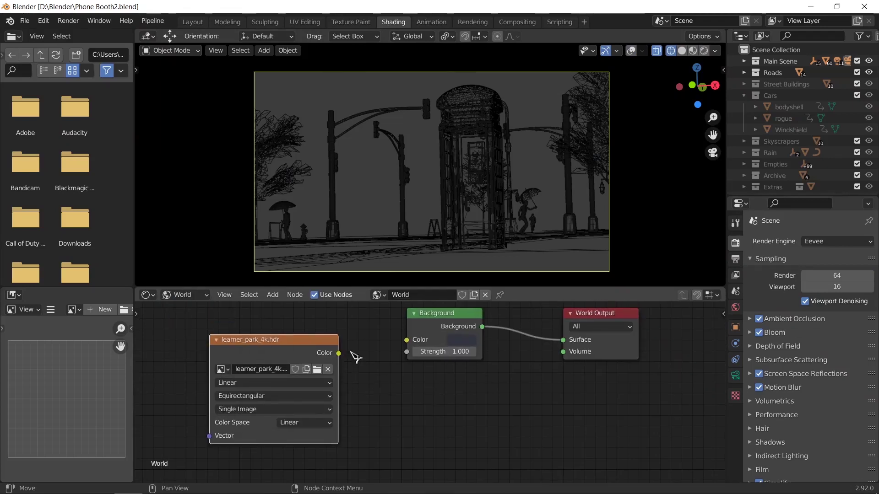
drag(338, 353, 407, 339)
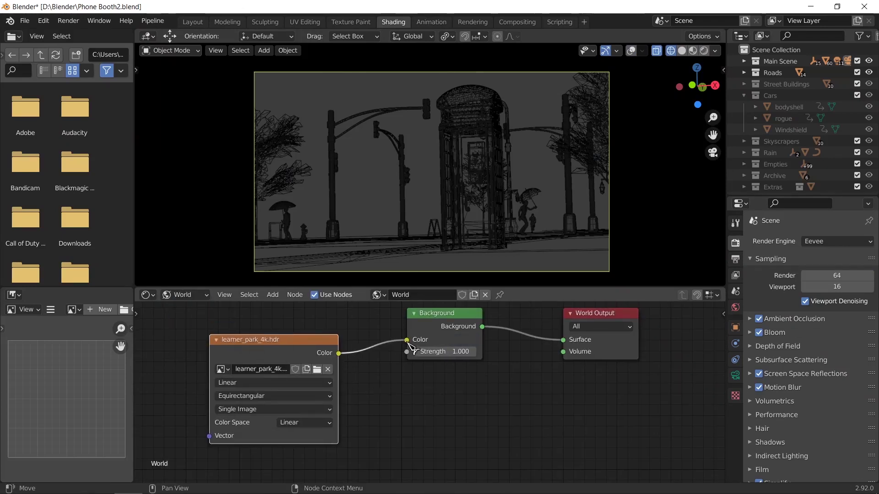
click(693, 51)
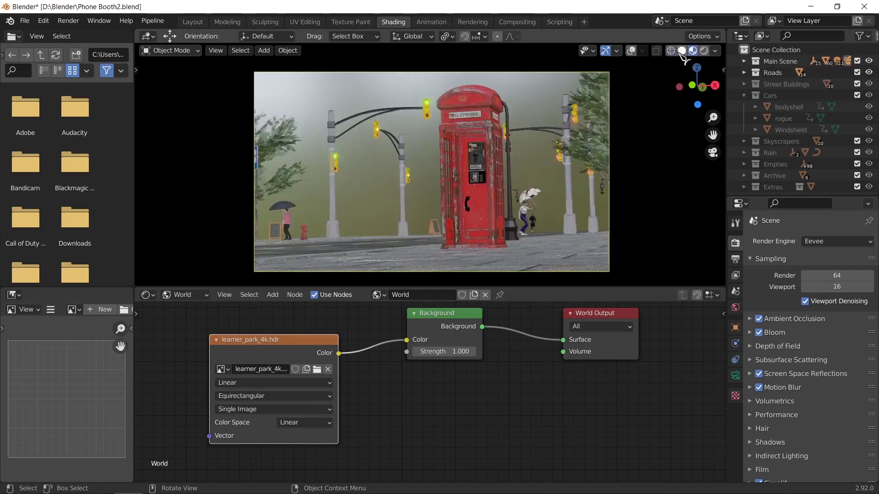
click(682, 51)
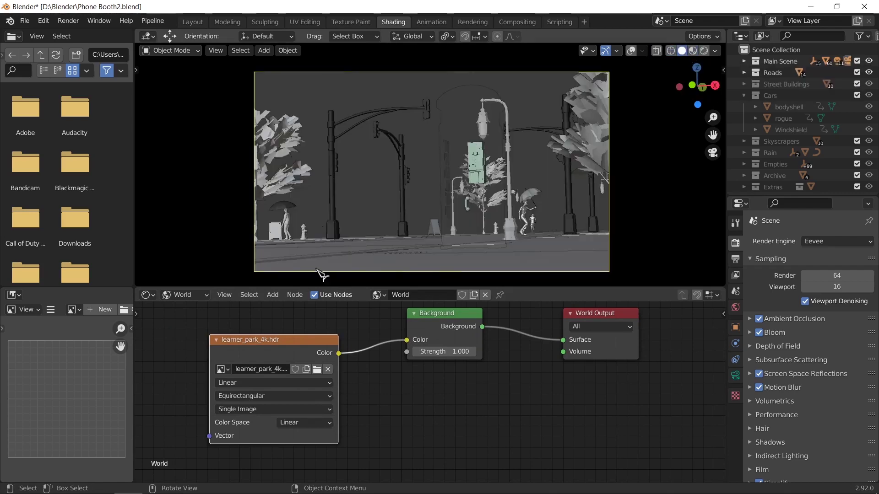
Step: Browse the D:\HDRI folder for environment images that could replace learner_park_4k.hdr
click(317, 369)
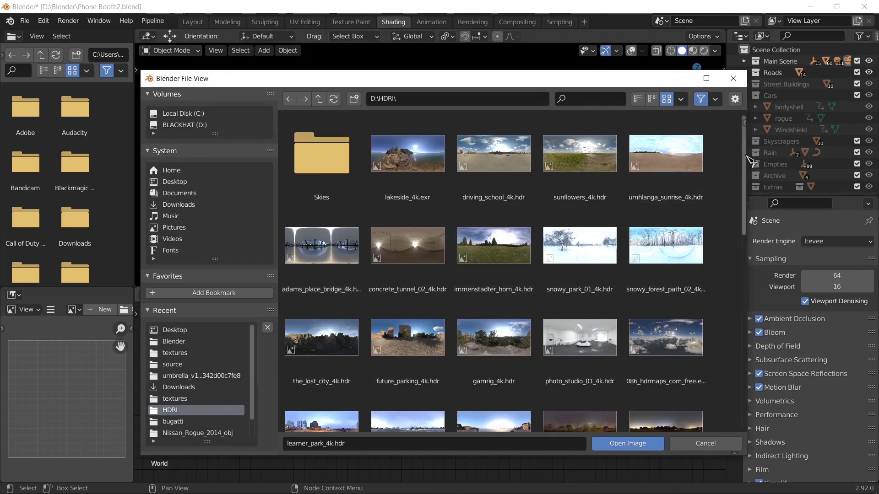
drag(747, 160, 747, 204)
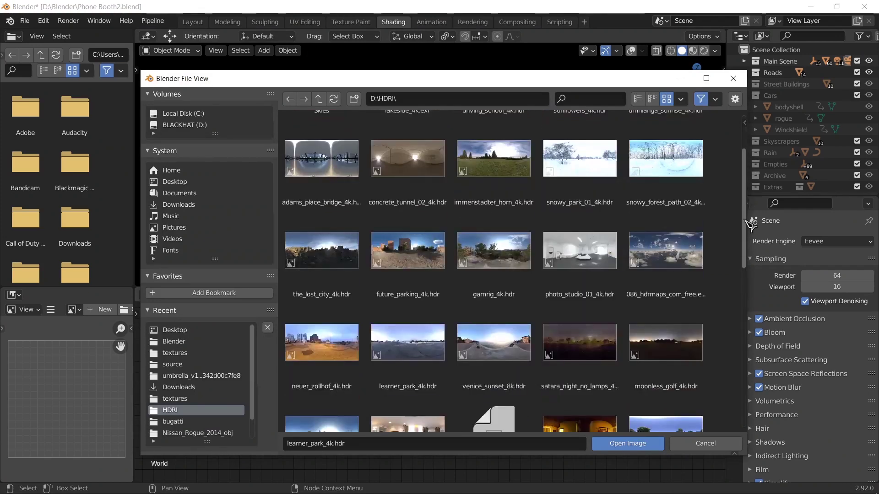
scroll(746, 222, down, 2)
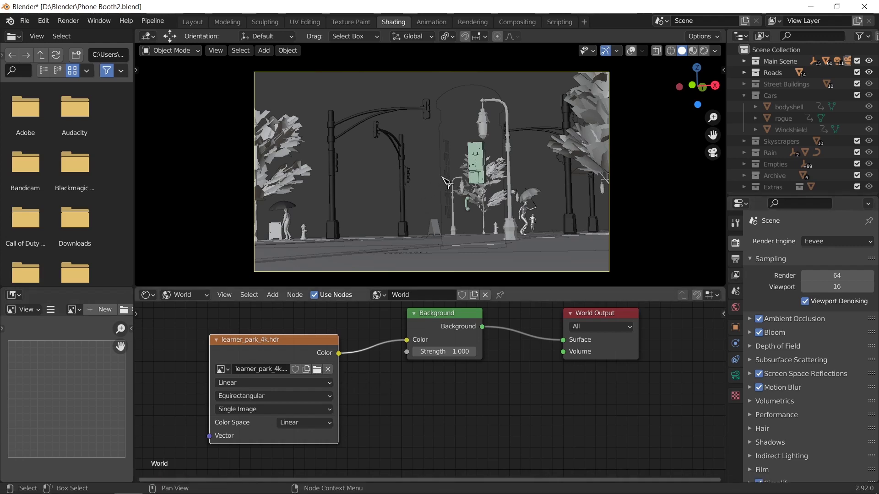
middle_drag(510, 356, 525, 374)
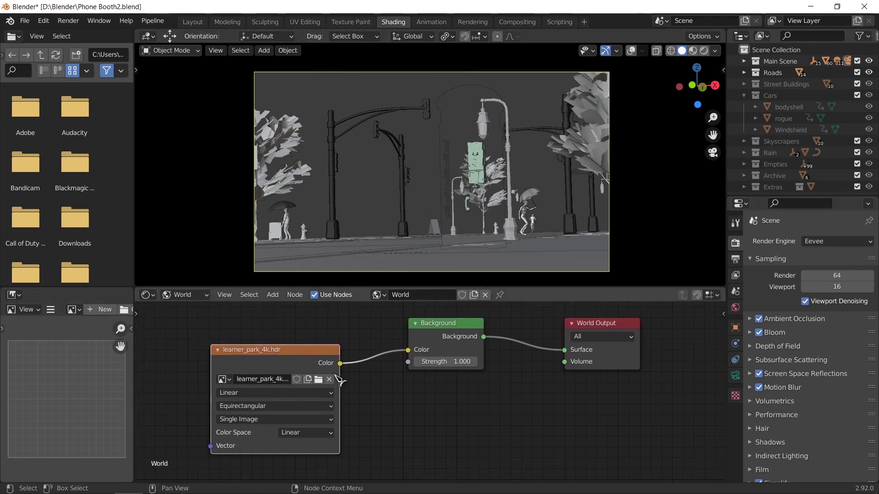
Step: Look through the night street images in D:\HDRI and load 49TH_STREET.exr as the world environment texture
click(318, 380)
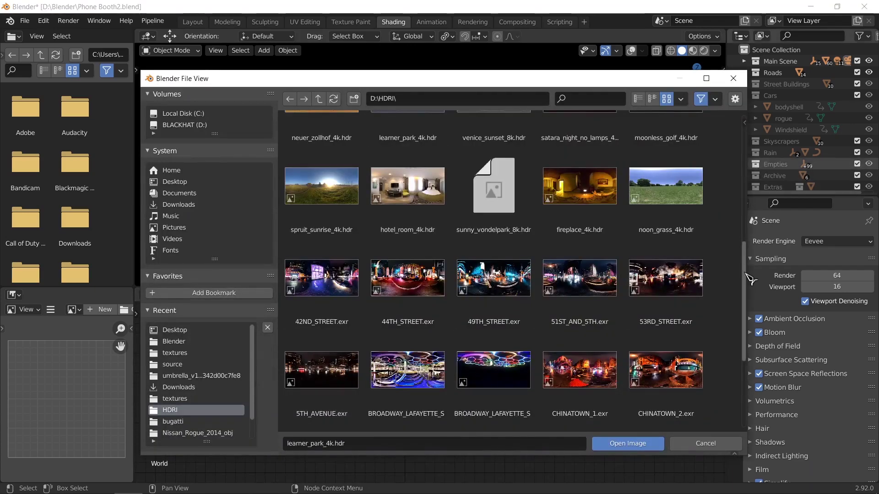
scroll(641, 320, down, 5)
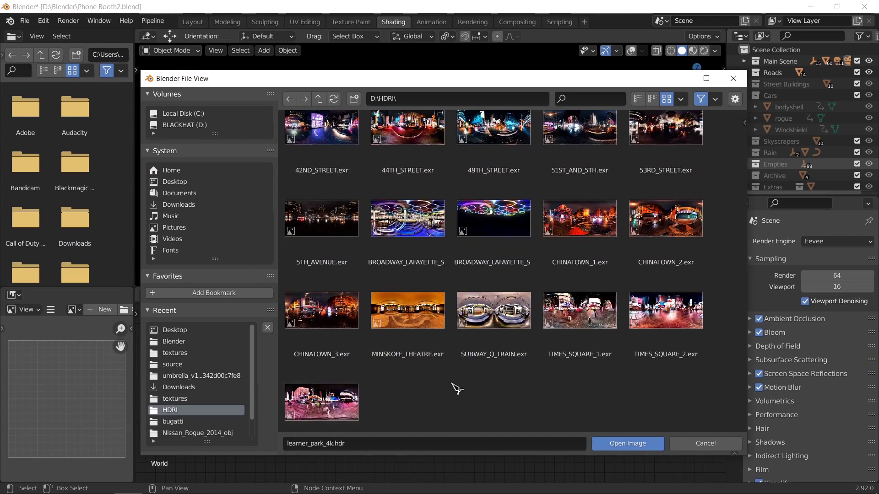
scroll(458, 389, down, 1)
scroll(654, 311, up, 3)
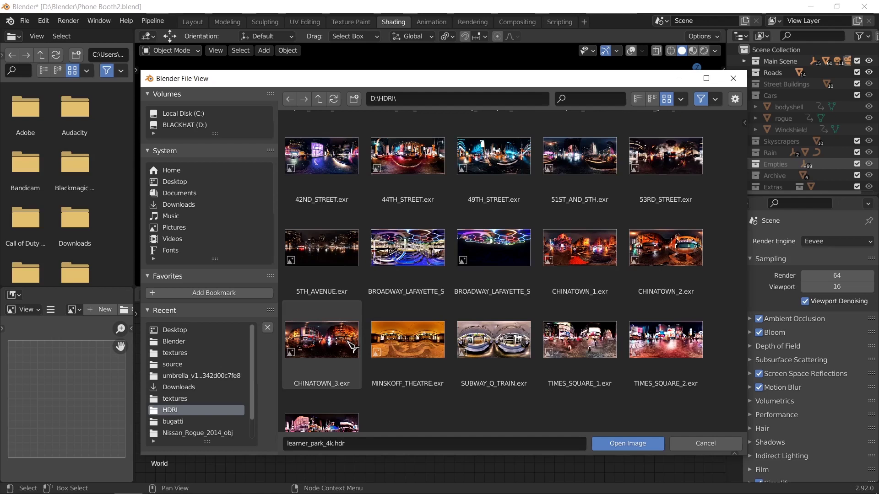
scroll(675, 350, up, 3)
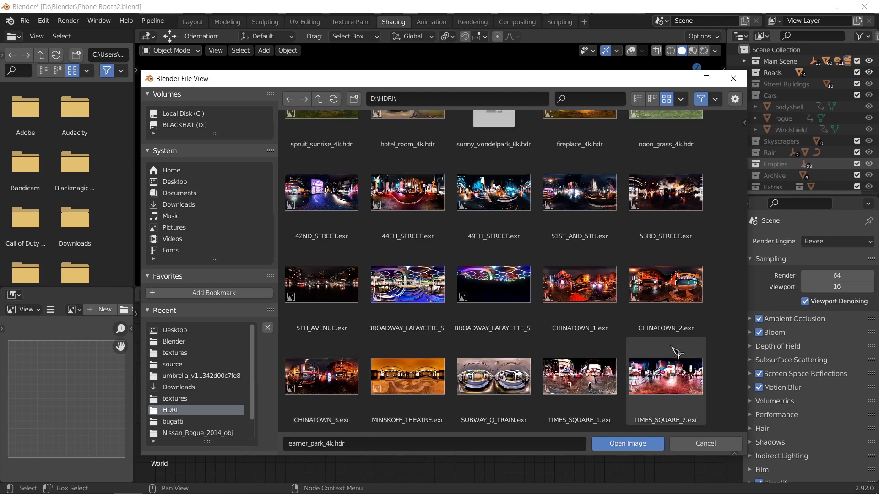
scroll(677, 352, up, 1)
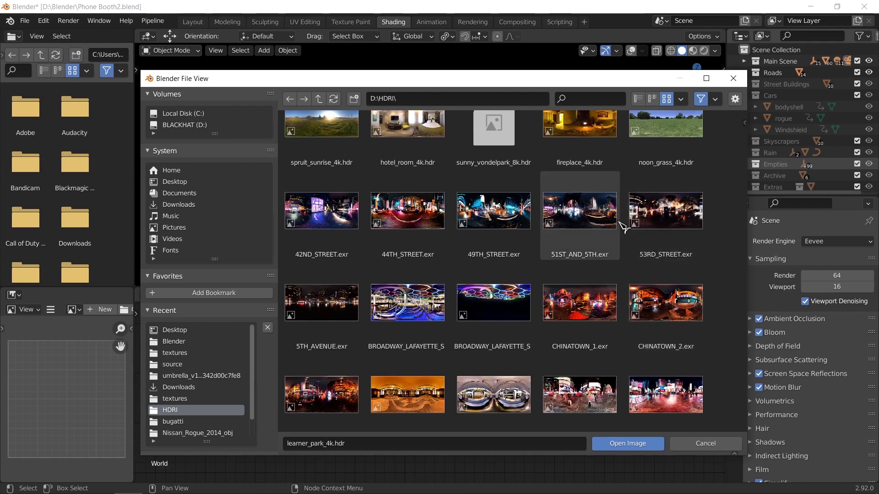
key(Return)
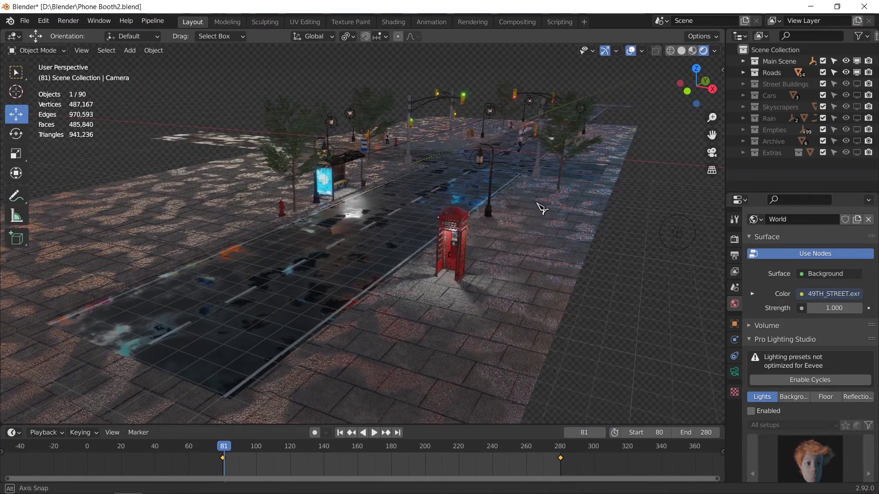
Step: Turn off the transparent film in the Eevee render settings to show the HDRI as the street's backdrop
middle_drag(539, 202, 431, 174)
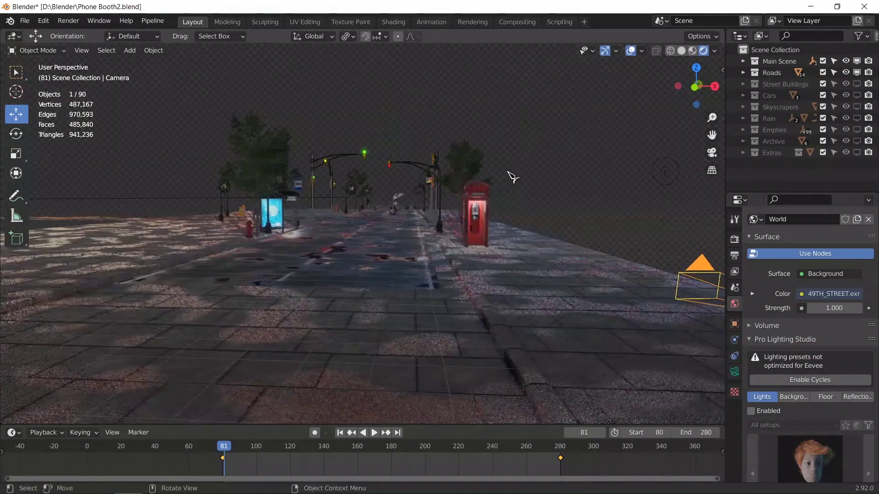
click(734, 239)
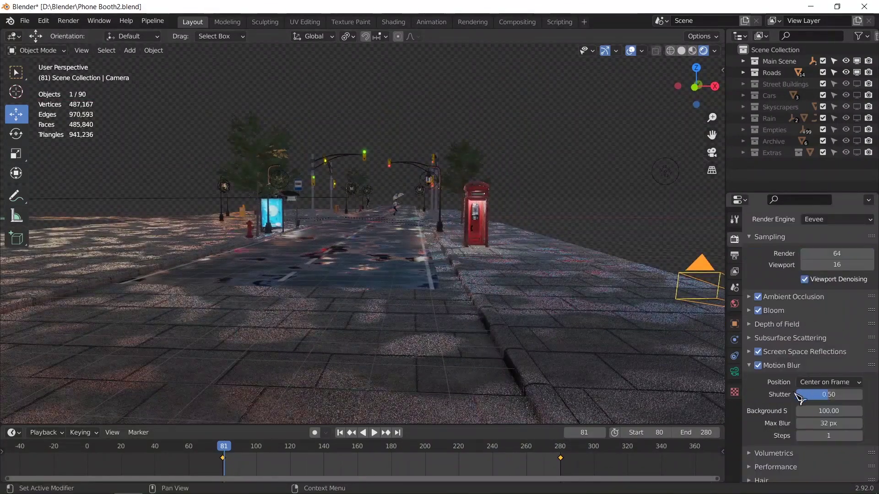
scroll(788, 407, down, 5)
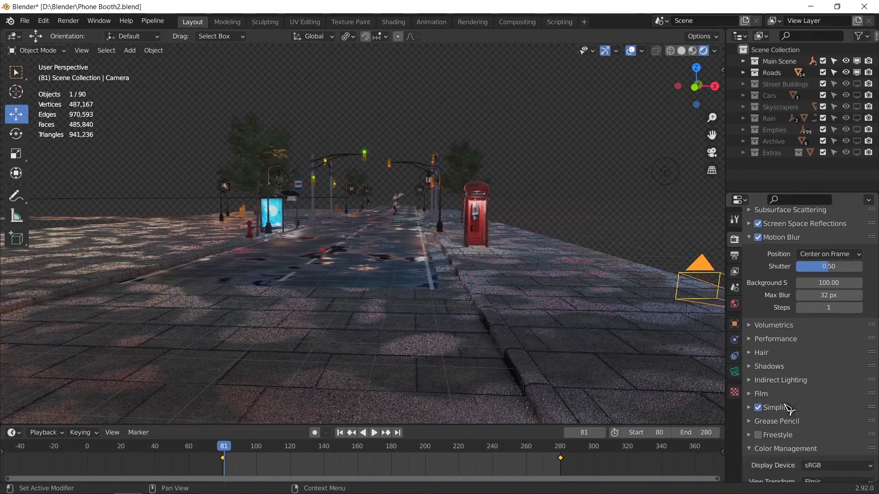
click(759, 394)
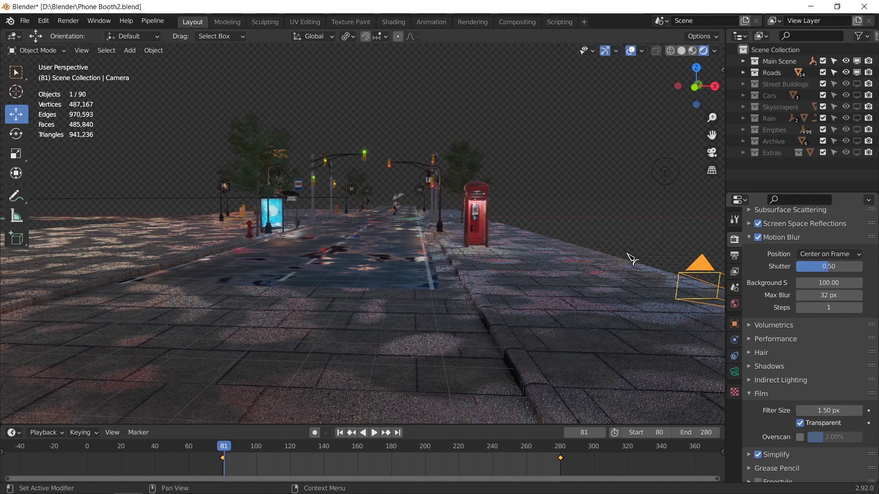
key(ctrl+z)
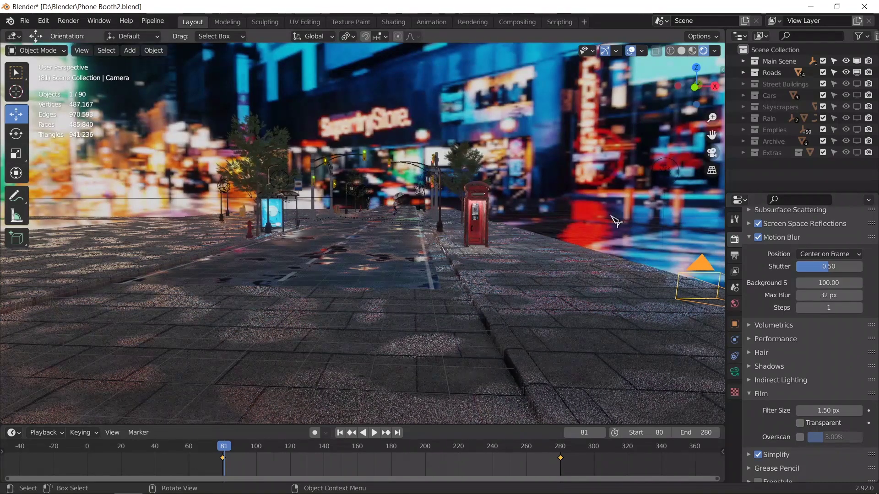
Step: Examine the HDRI backdrop and wet road reflections at street level, through the camera and from above the scene
middle_drag(608, 223, 386, 222)
scroll(385, 225, up, 4)
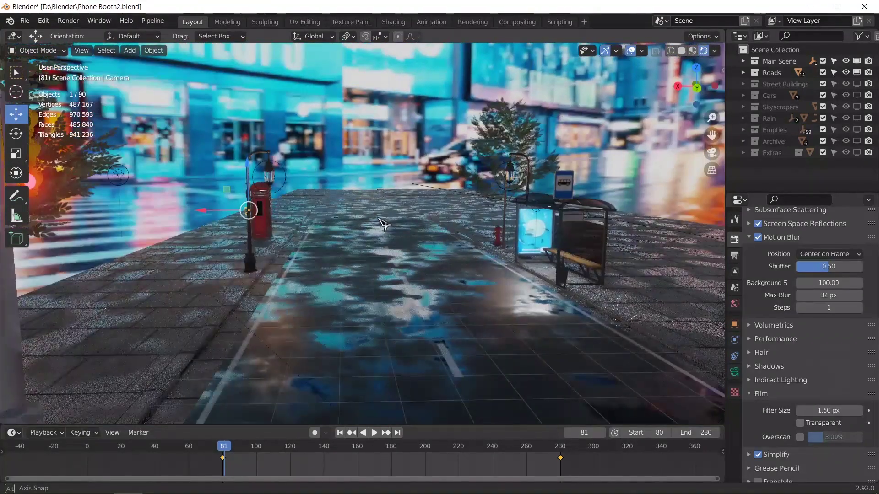
scroll(426, 332, up, 5)
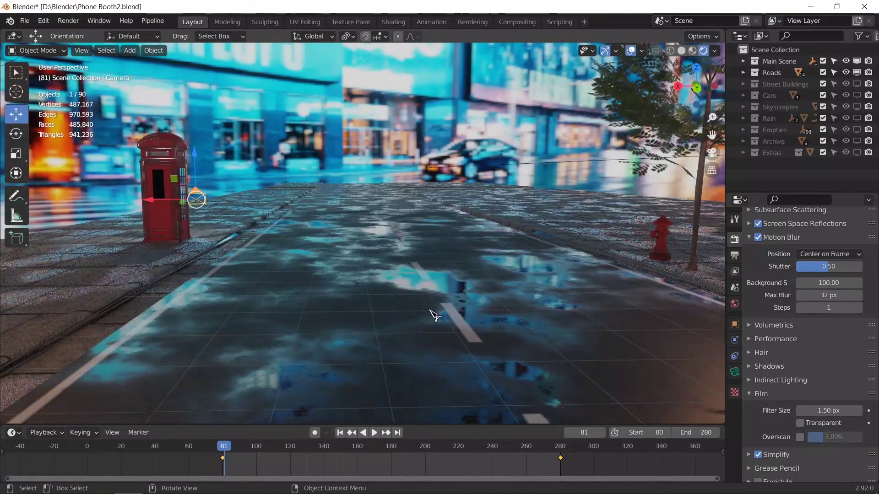
key(KP_0)
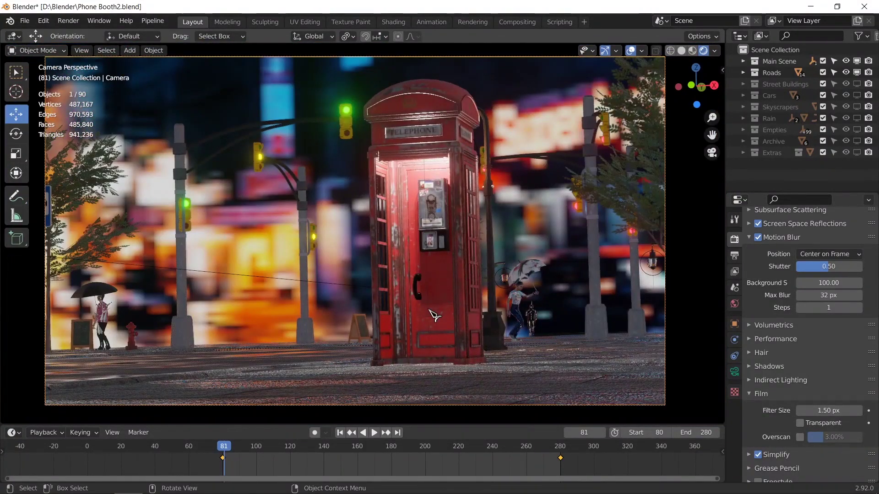
click(804, 425)
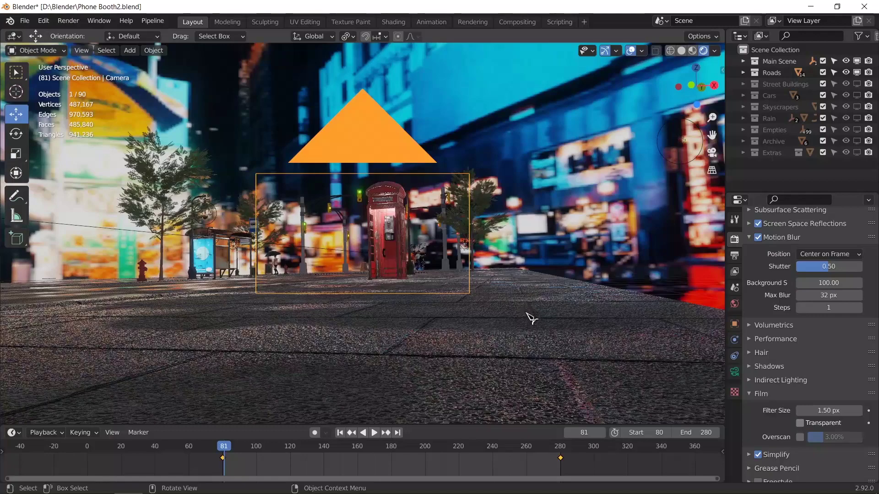
mouse_move(526, 316)
middle_down()
mouse_move(529, 325)
mouse_move(522, 314)
middle_up()
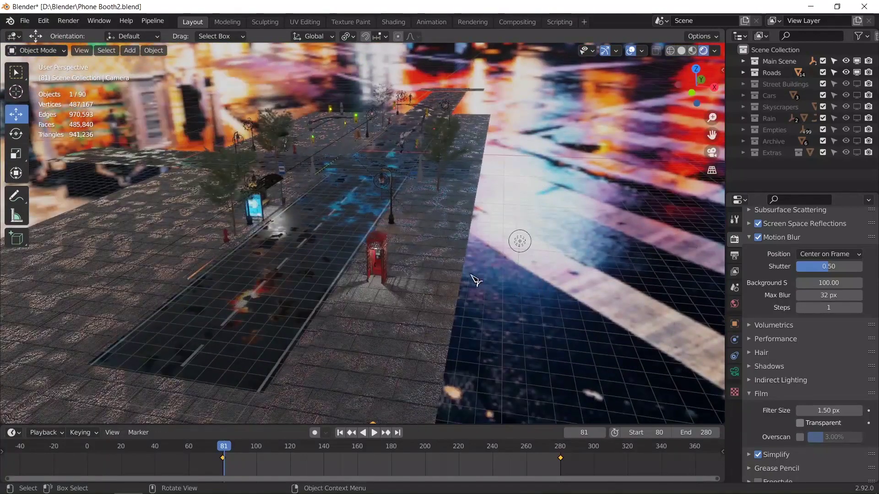
middle_drag(463, 274, 457, 275)
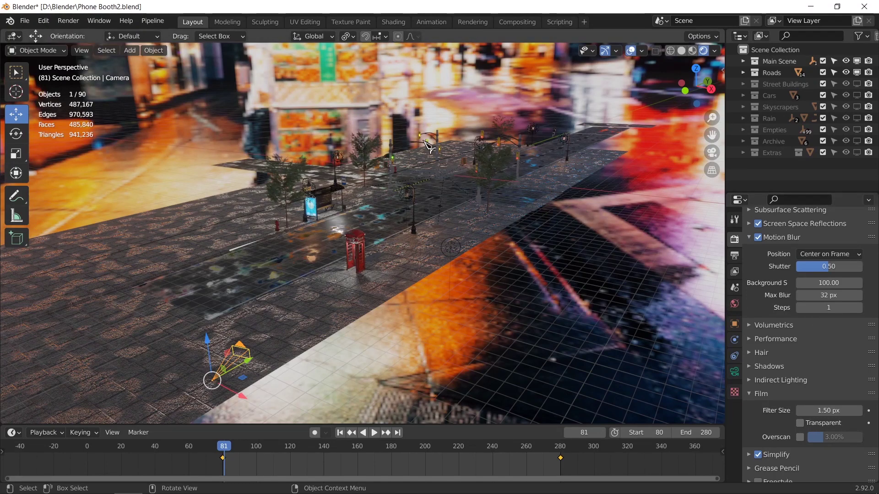
Step: Enable the HDRI add-on in the world settings and switch the viewport to solid shading
click(735, 304)
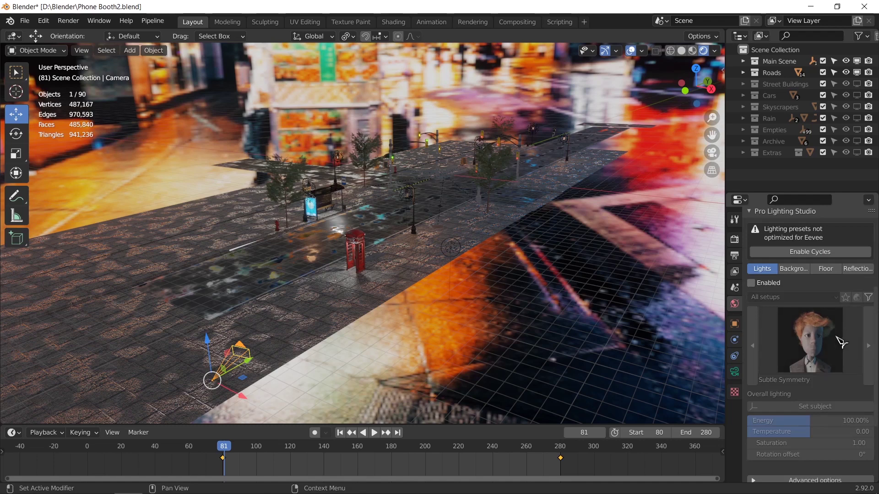
scroll(842, 343, up, 6)
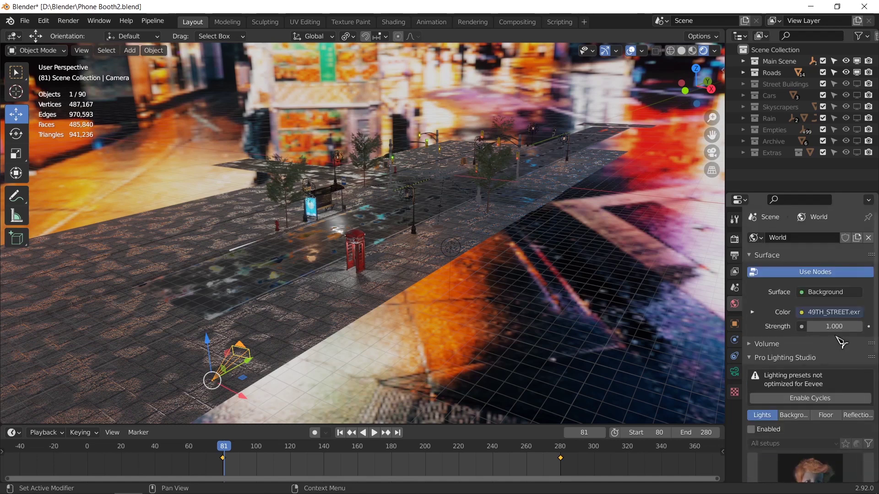
click(764, 358)
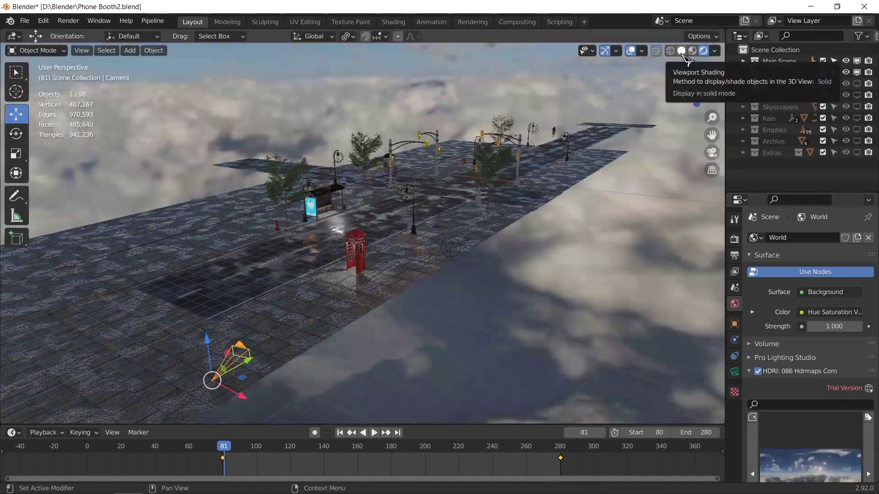
click(681, 50)
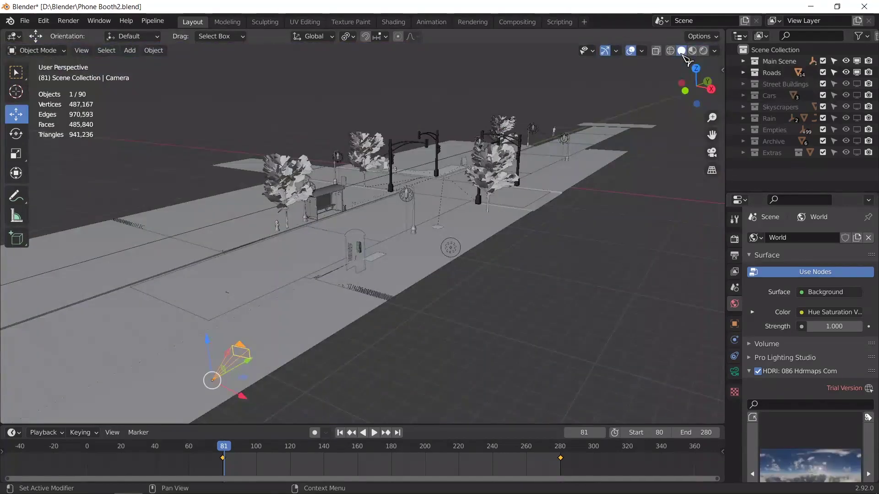
Step: Generate thumbnails for the HDRI add-on's images, skipping files larger than 100 MB
scroll(814, 402, down, 1)
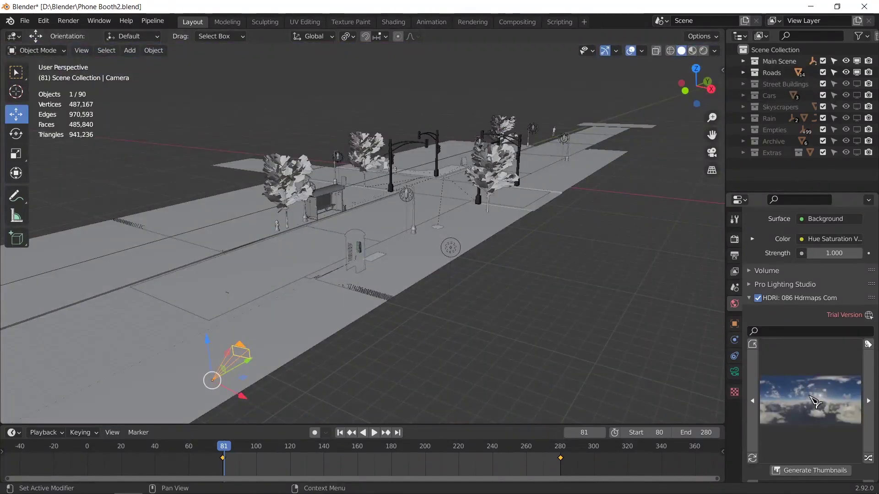
scroll(838, 390, down, 2)
click(838, 389)
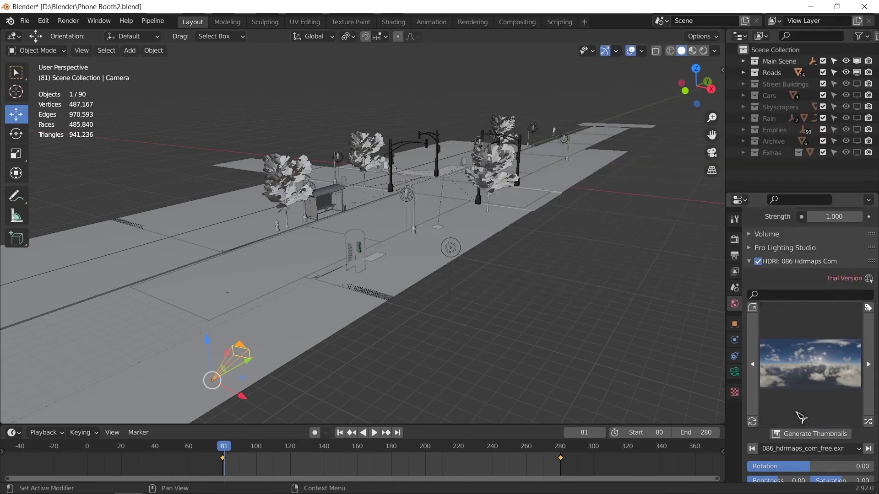
click(805, 434)
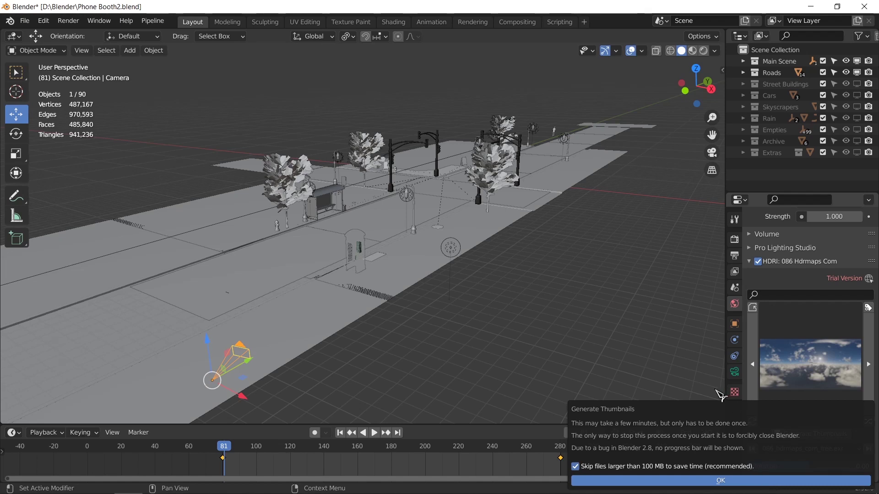
click(721, 480)
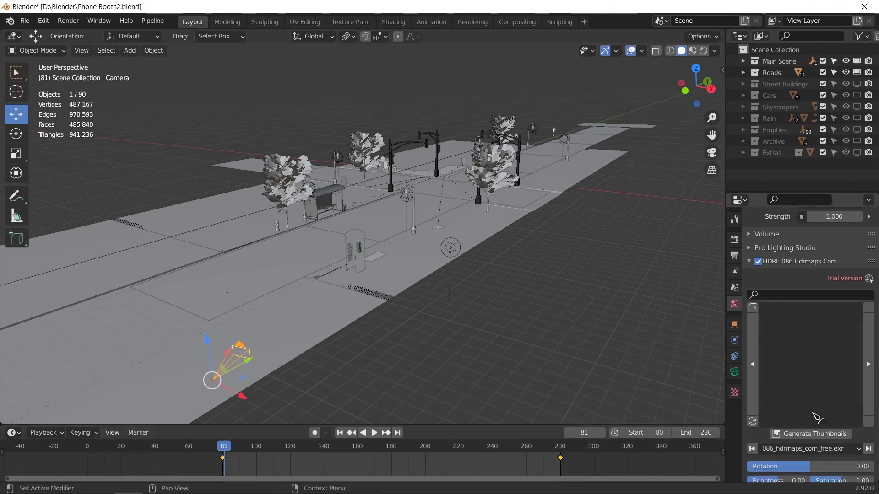
Step: Look through the HDRI thumbnails and set the world lighting image to CHINATOWN, using CHINATOWN_3.exr
click(839, 380)
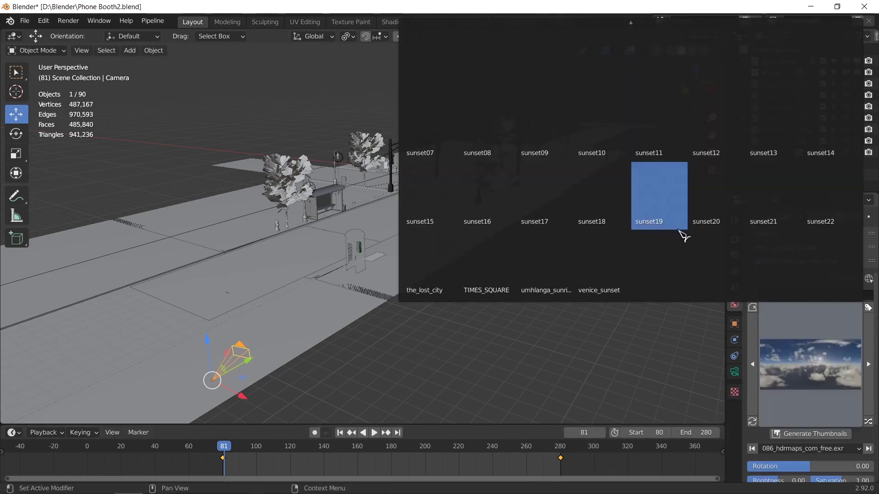
scroll(687, 236, up, 10)
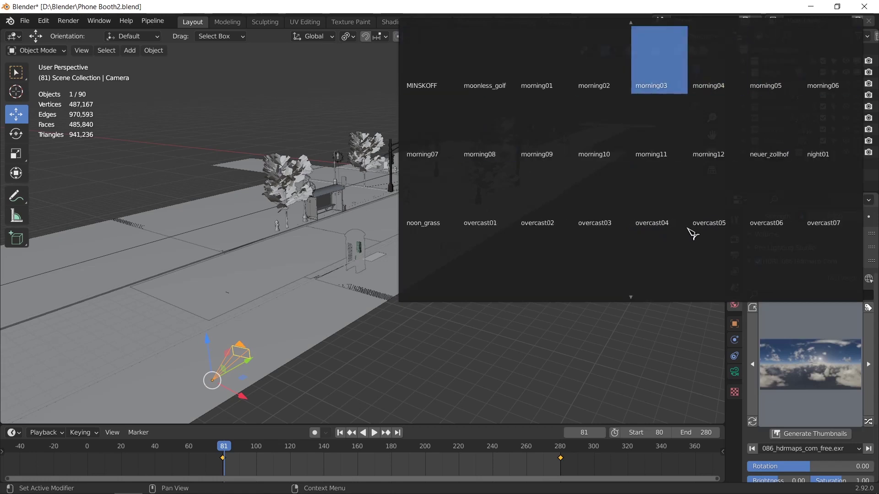
scroll(693, 235, up, 10)
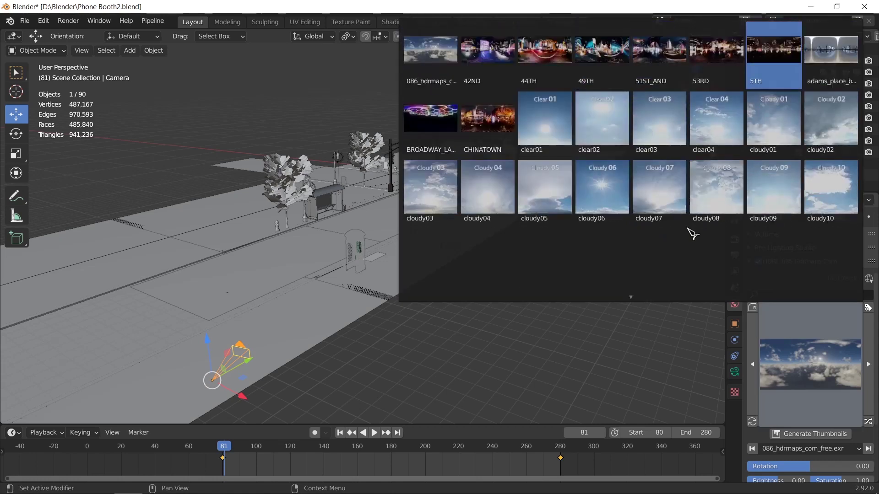
scroll(693, 234, up, 2)
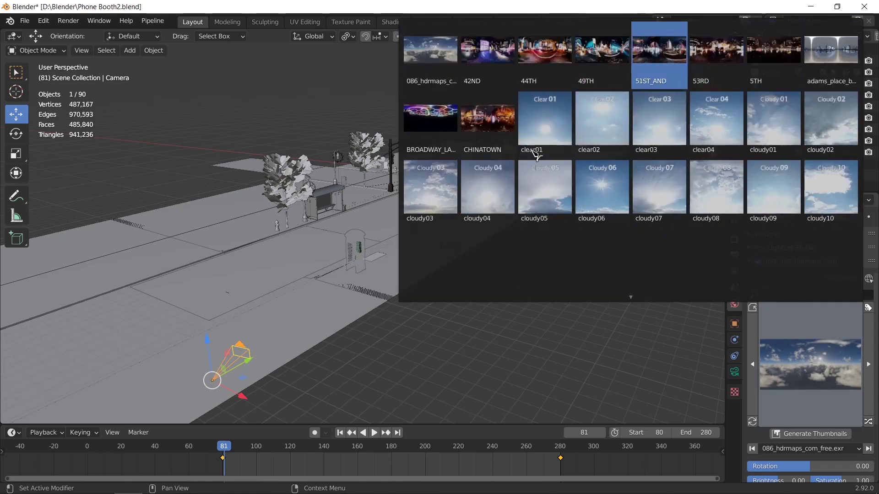
click(505, 138)
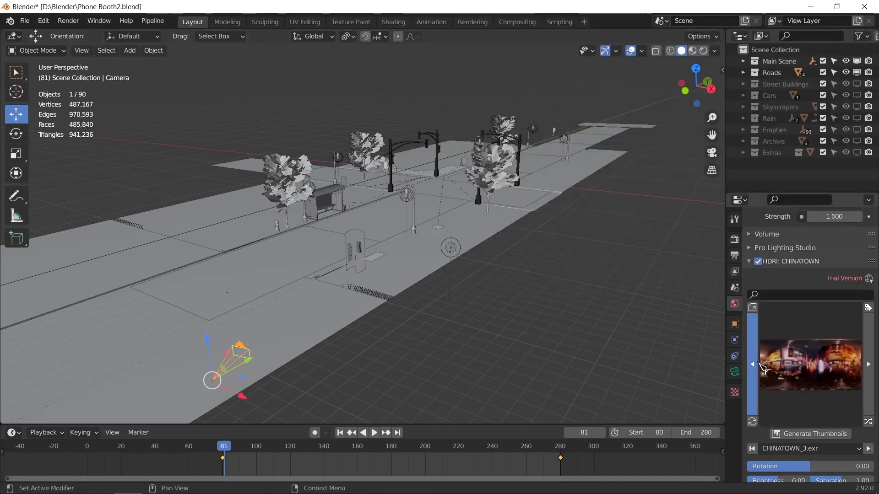
click(752, 365)
click(869, 365)
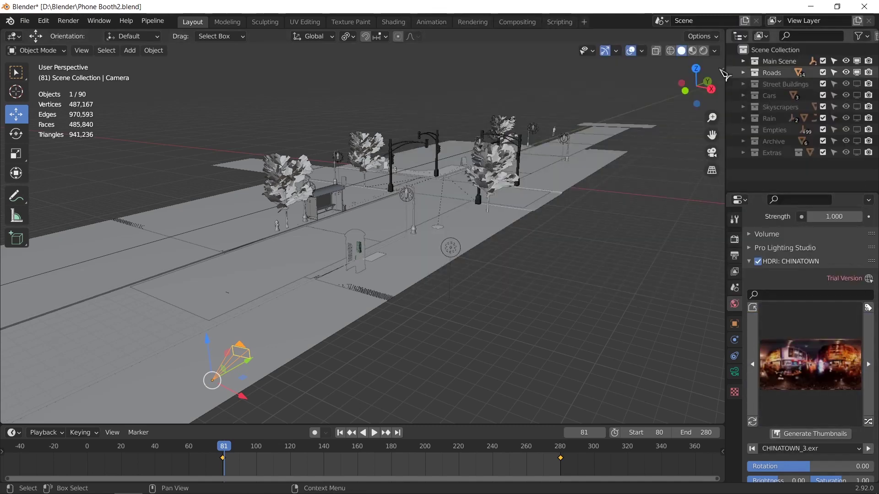
Step: Check the street through the camera and inspect the view lock settings, returning to a perspective view near the phone booth
key(KP_0)
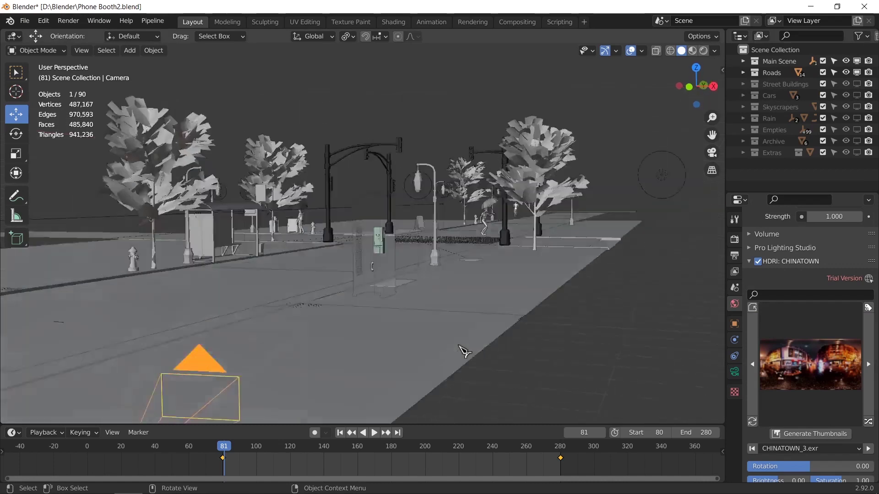
key(n)
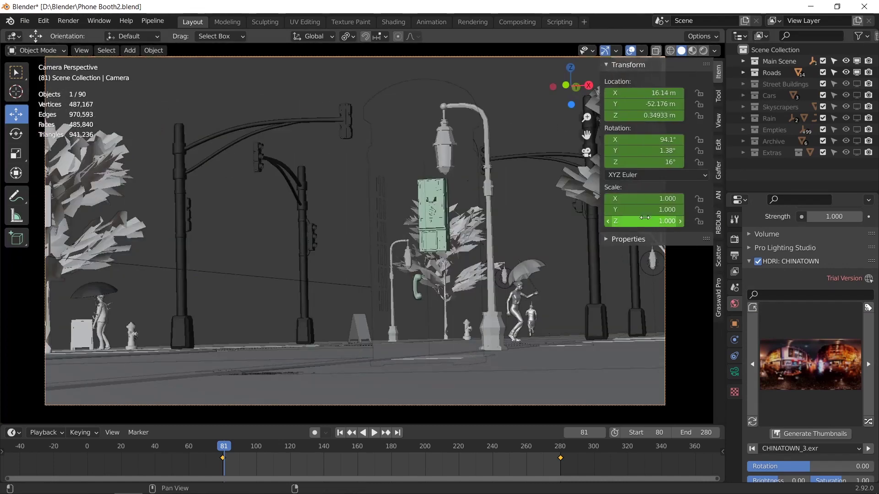
click(724, 118)
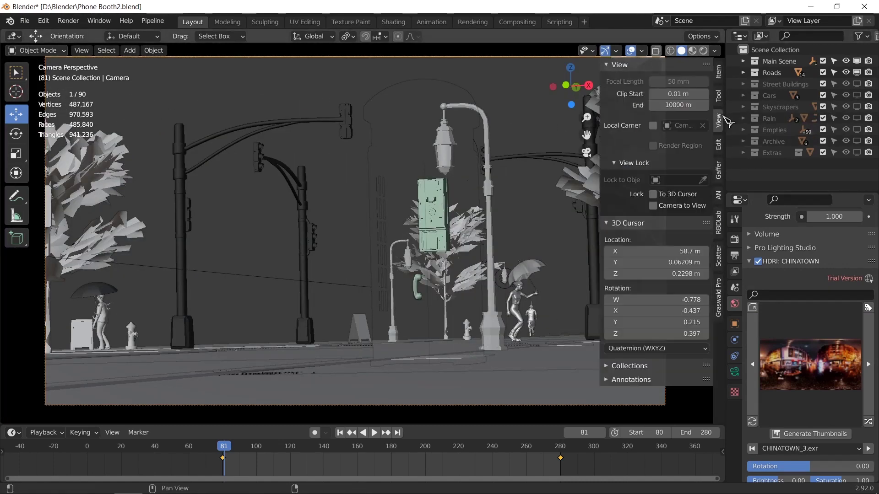
key(n)
key(KP_0)
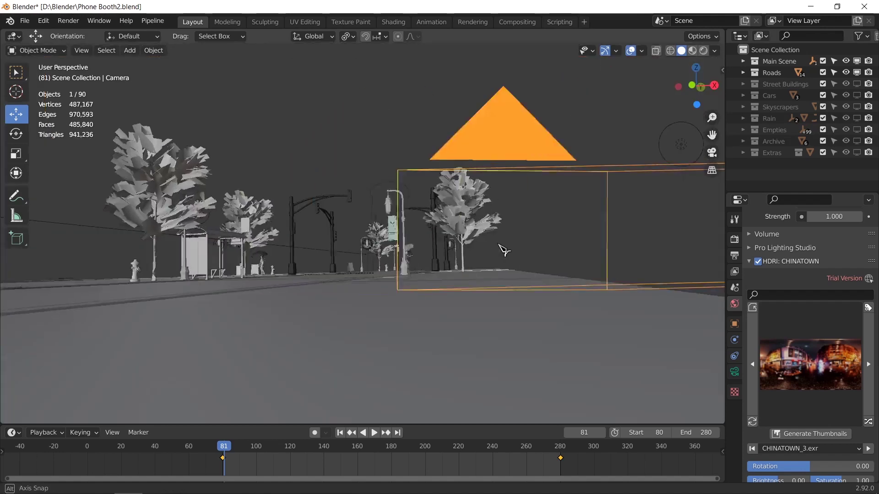
middle_drag(504, 251, 419, 287)
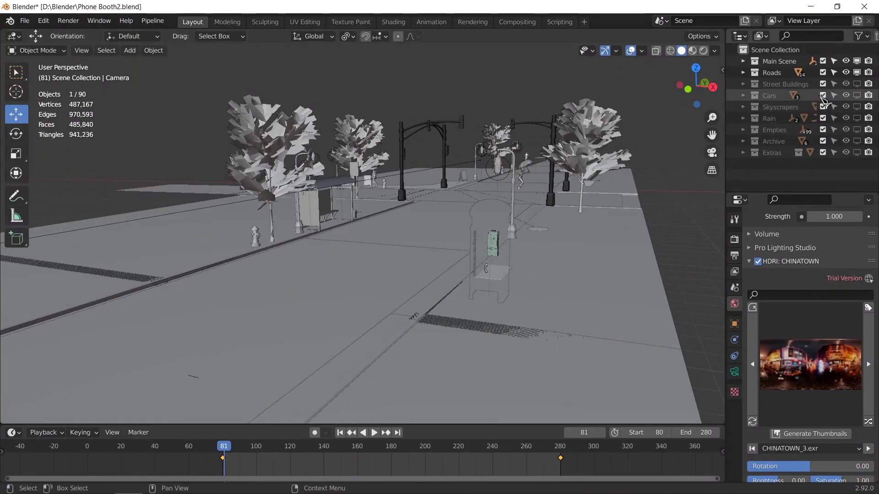
Step: Show the Street Buildings collection in the viewport and switch to rendered shading to view the phone booth and street
click(857, 83)
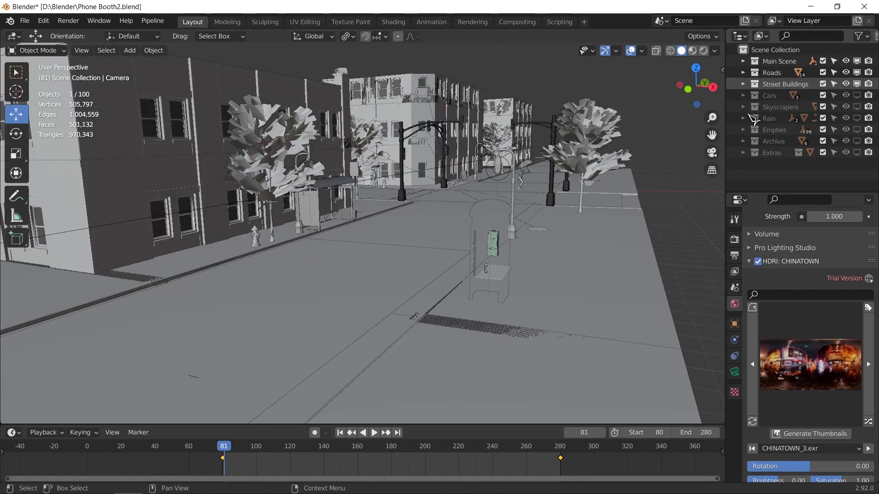
scroll(620, 212, up, 4)
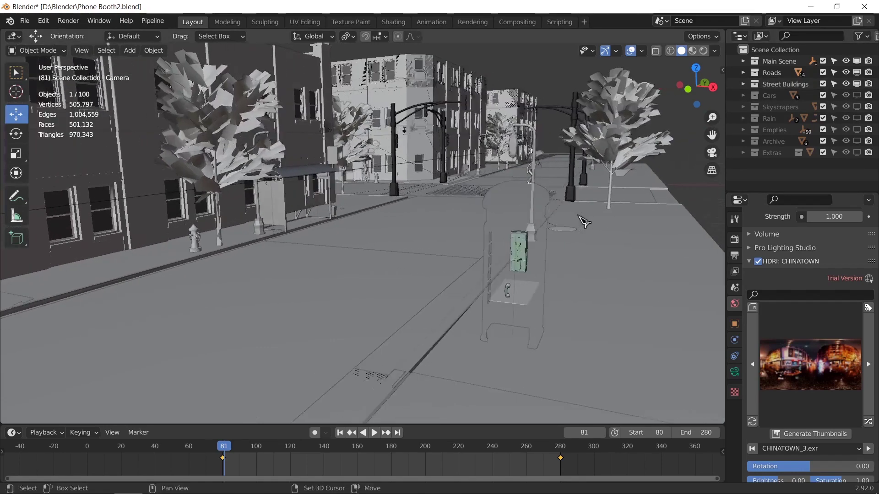
middle_drag(588, 222, 535, 220)
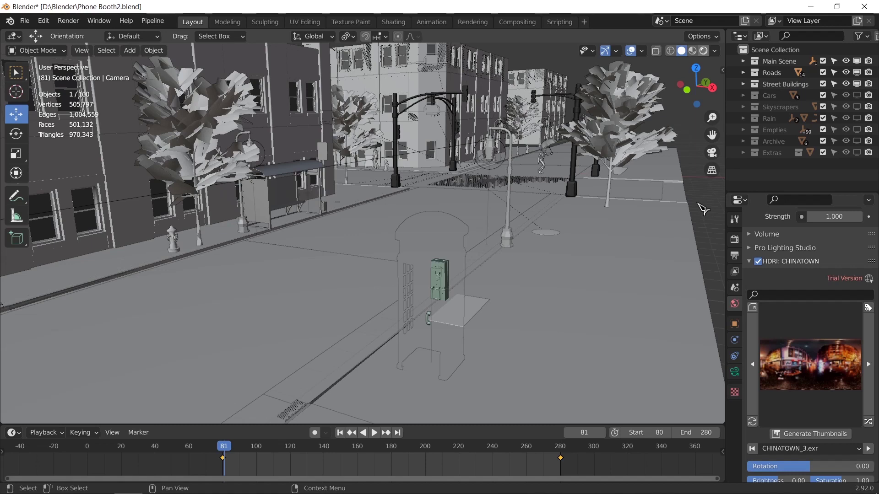
key(z)
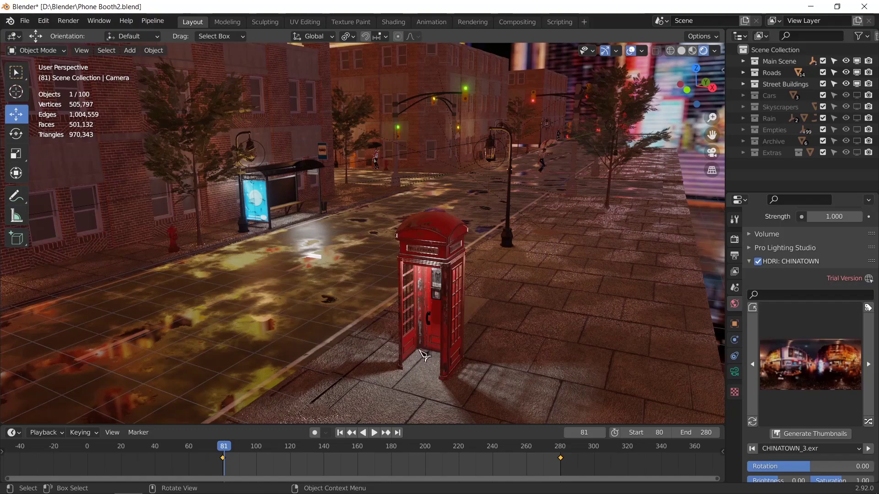
middle_drag(589, 362, 570, 308)
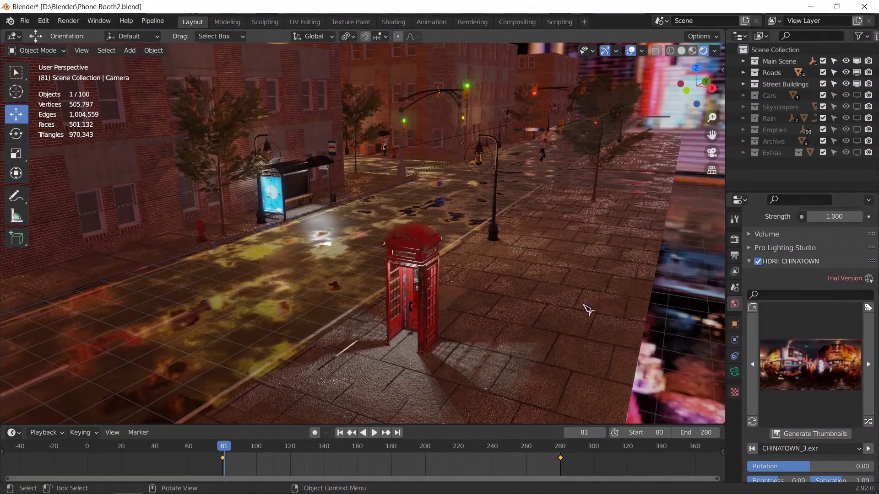
Step: Try the BROADWAY LAFAYETTE STATION, Adams Place Bridge and TIMES SQUARE images as the world HDRI
click(757, 342)
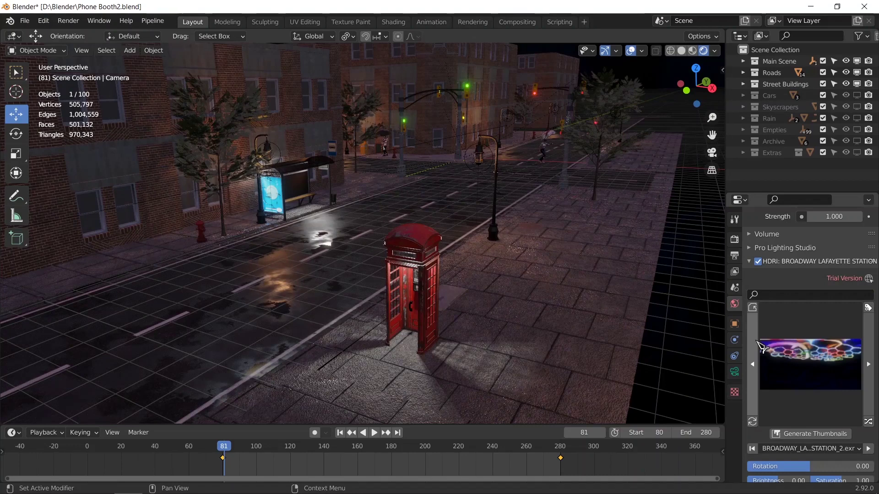
click(752, 365)
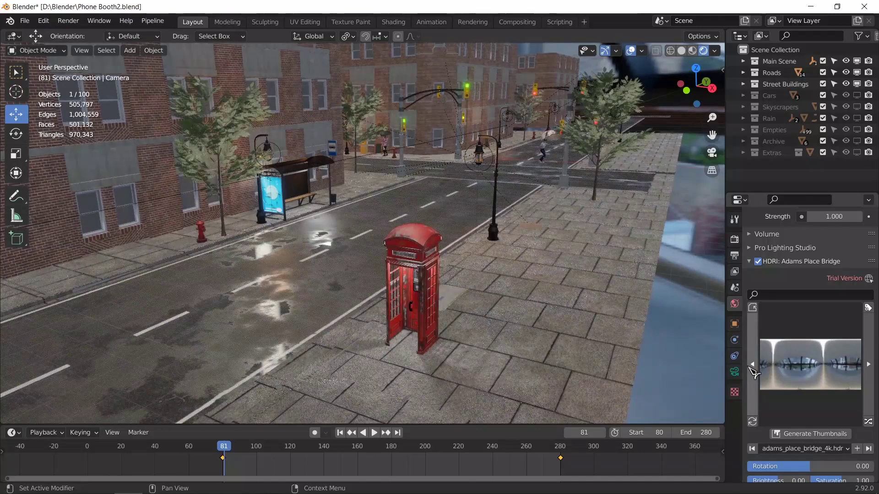
click(819, 372)
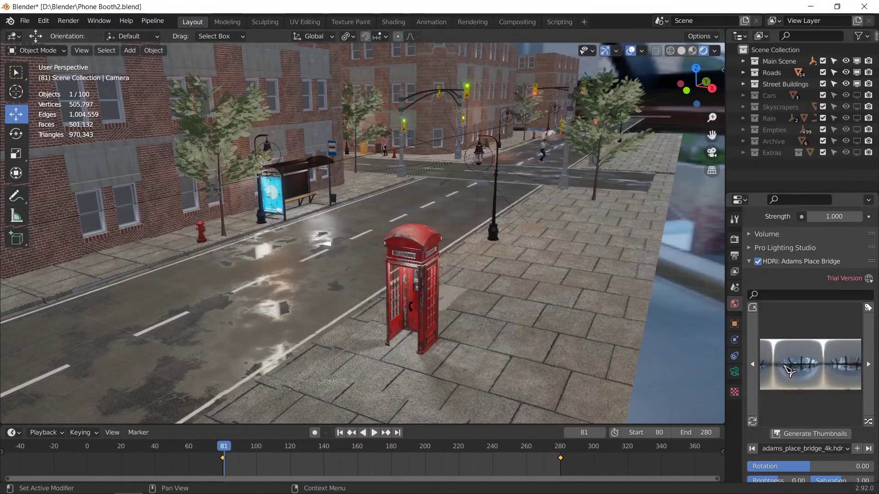
click(810, 365)
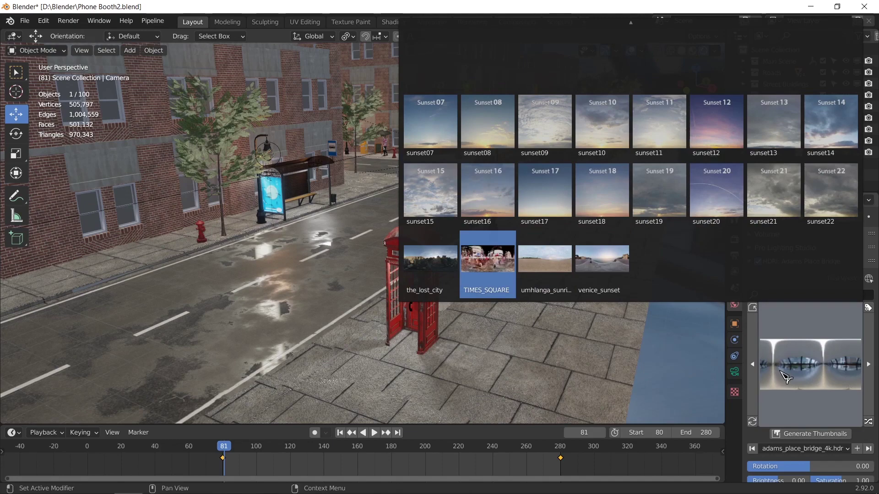
key(Return)
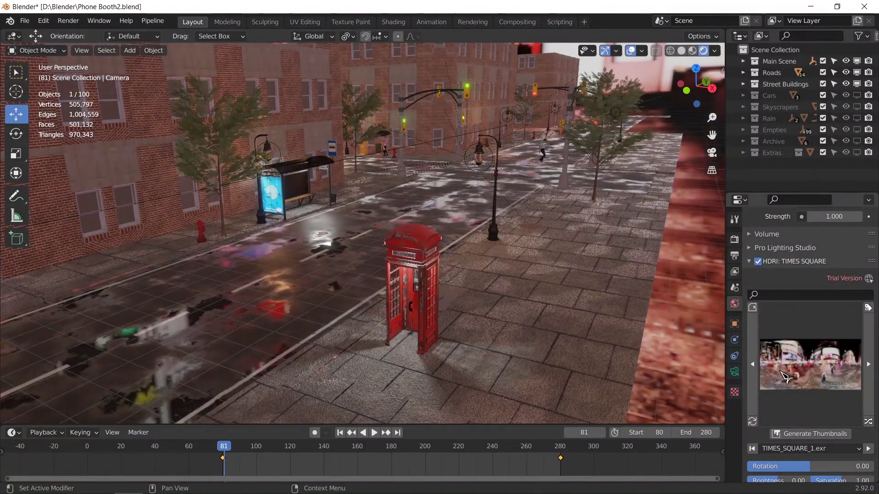
Step: Browse the HDRI thumbnails back to the street images and try 5TH, using 5TH_AVENUE.exr, as the world lighting
click(786, 378)
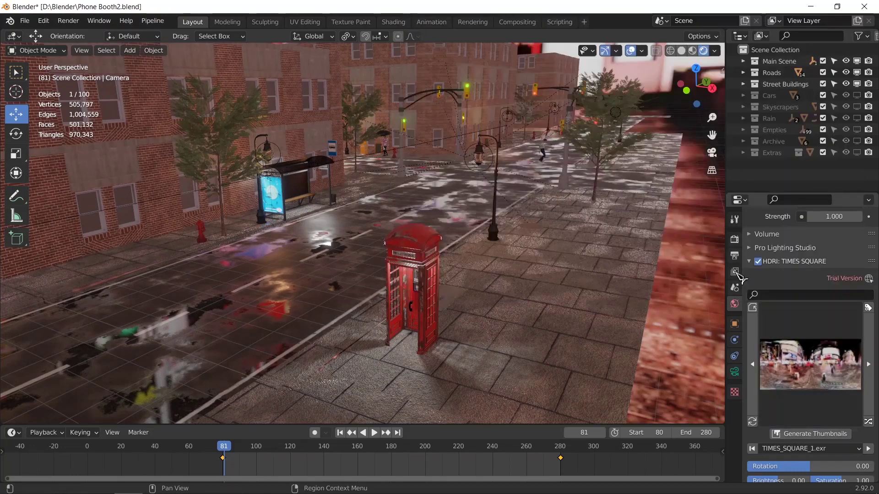
click(824, 370)
scroll(785, 247, up, 5)
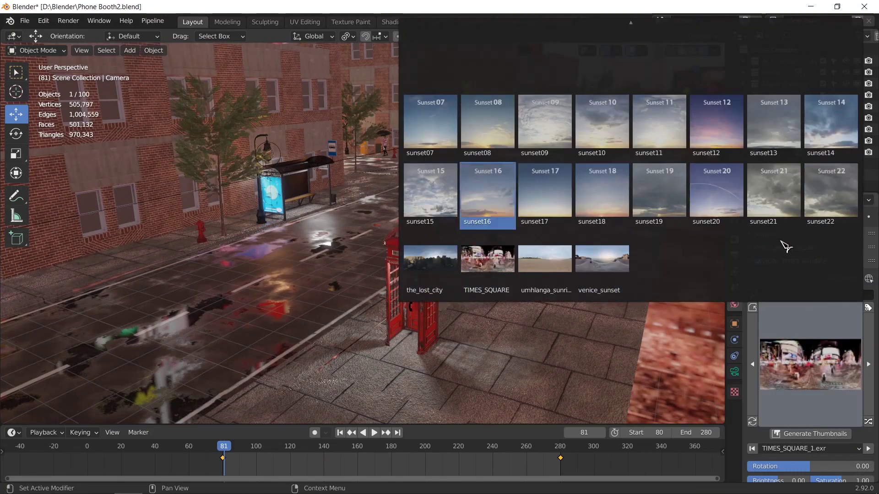
scroll(785, 247, up, 20)
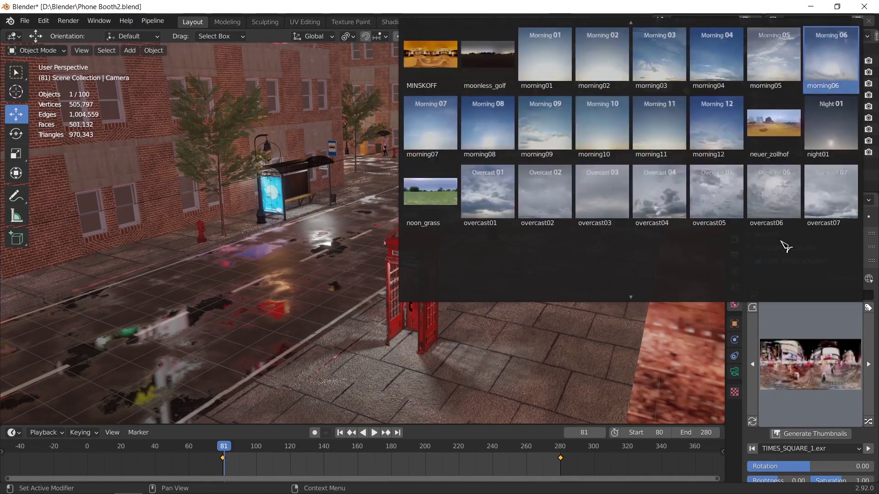
scroll(786, 246, up, 20)
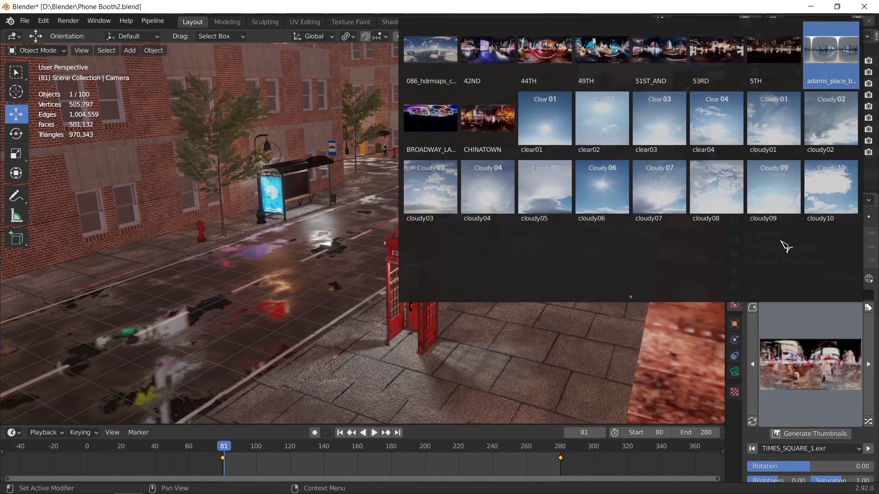
scroll(786, 246, up, 1)
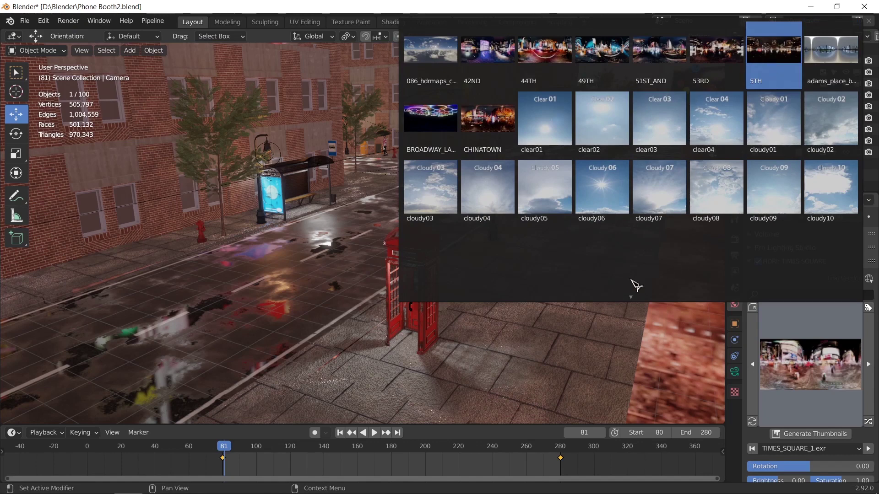
key(Return)
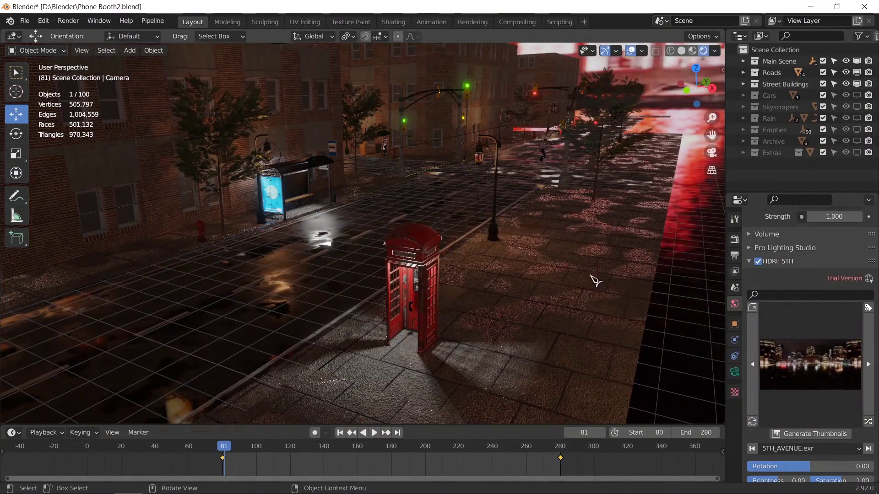
Step: Go back one by one through the 53RD, 51ST AND, 49TH, 44TH, 42ND and 086 Hdrmaps Com HDRIs to compare the street lighting
click(754, 375)
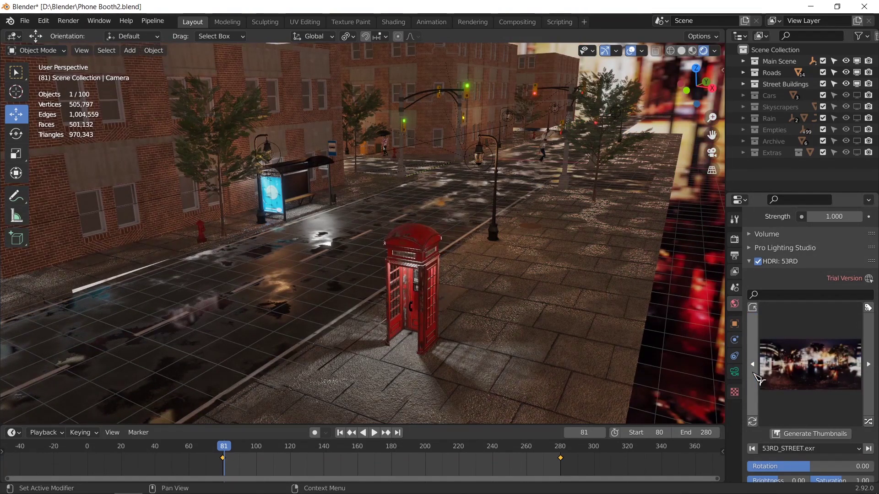
click(754, 374)
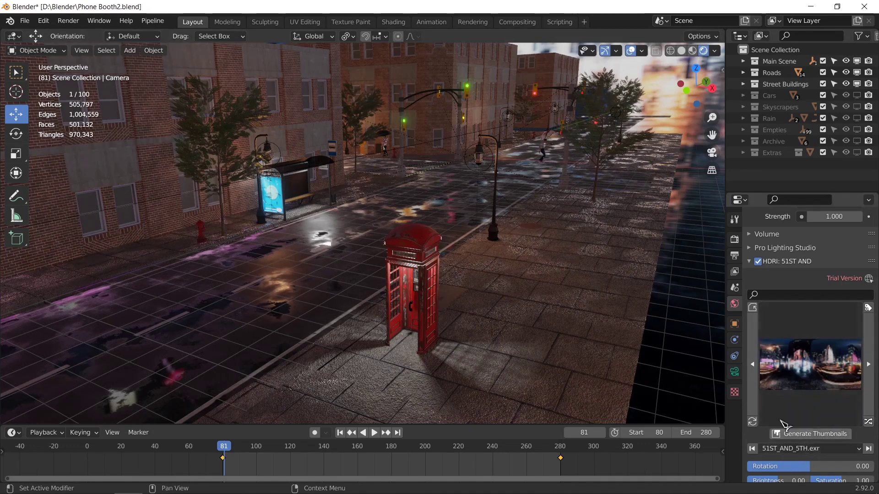
click(757, 364)
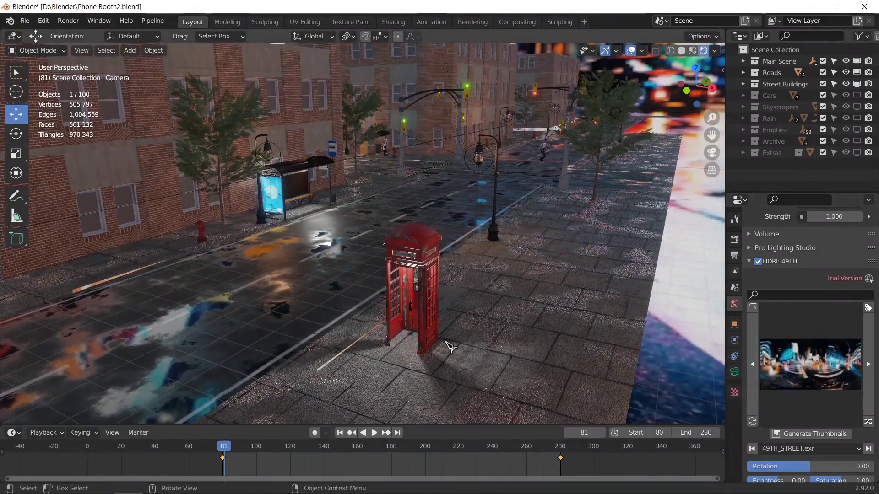
mouse_move(455, 349)
middle_down()
mouse_move(471, 367)
mouse_move(432, 349)
mouse_move(430, 334)
mouse_move(447, 345)
middle_up()
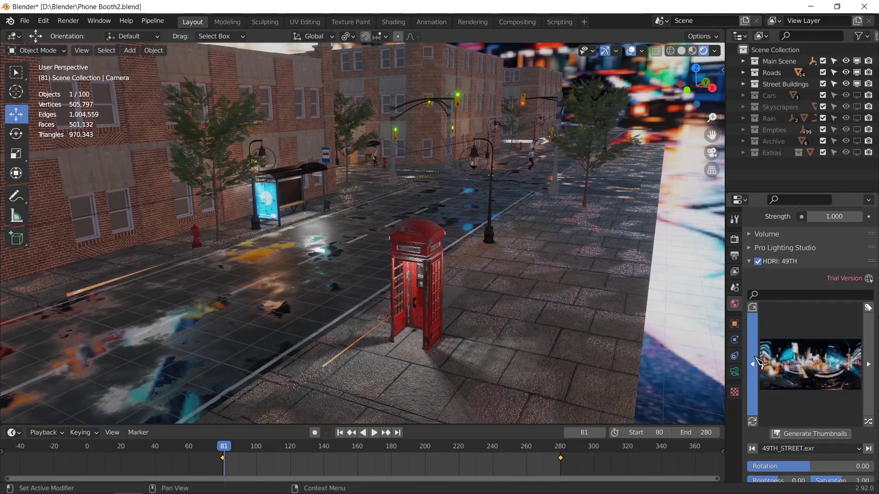
click(753, 364)
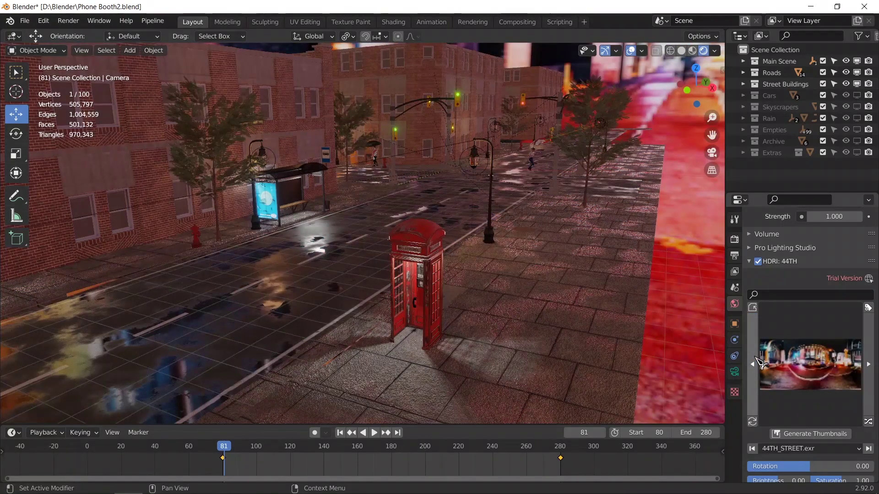
click(757, 360)
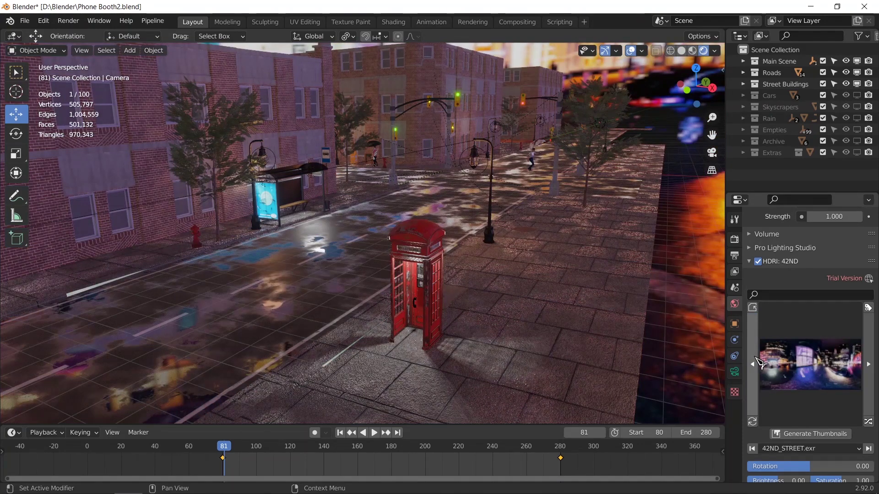
click(756, 358)
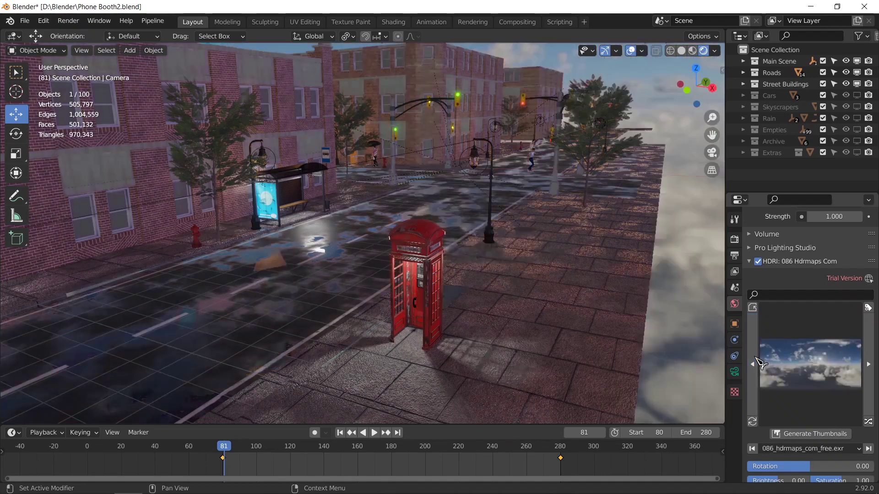
Step: Try the CHINATOWN HDRI again as the world lighting, picking it from the thumbnails
click(808, 369)
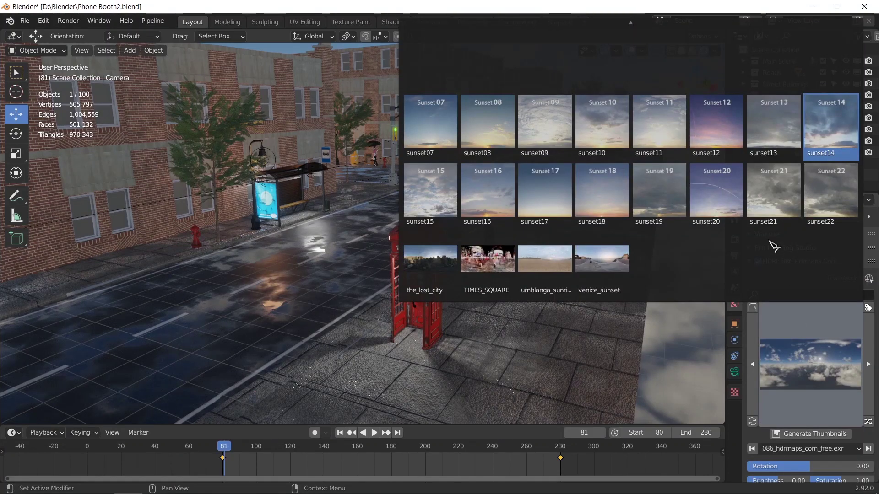
scroll(775, 247, down, 18)
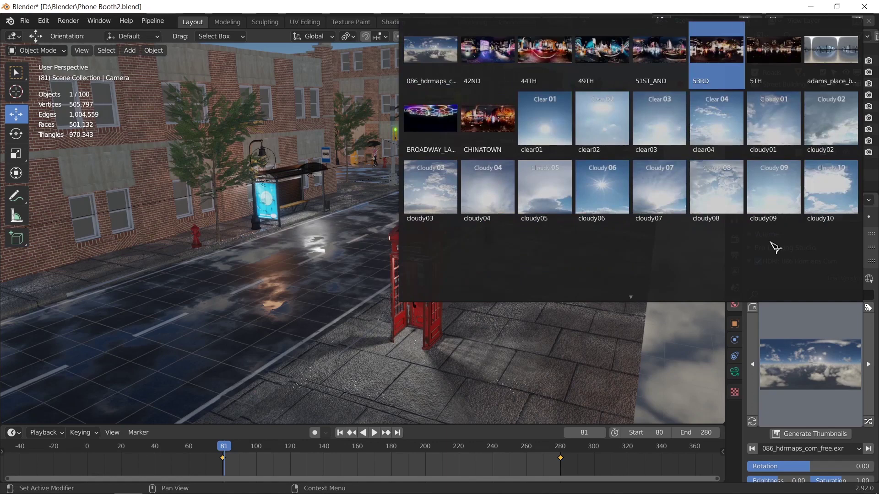
scroll(774, 247, up, 4)
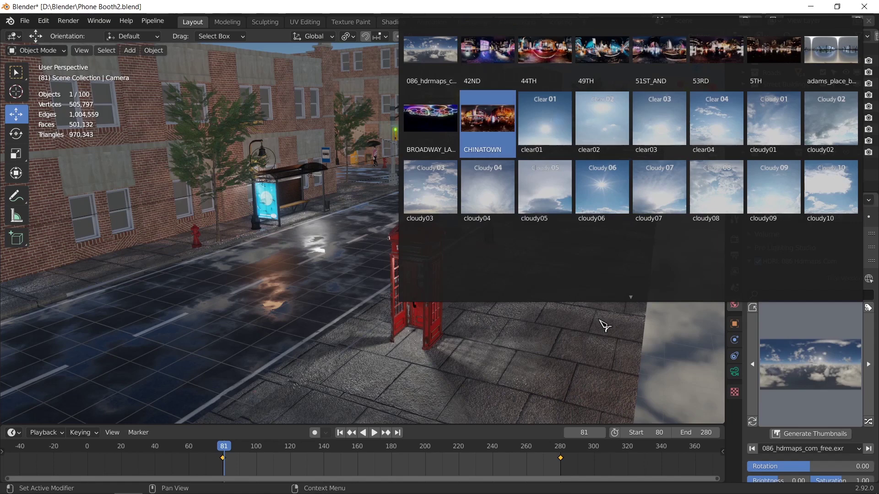
key(Return)
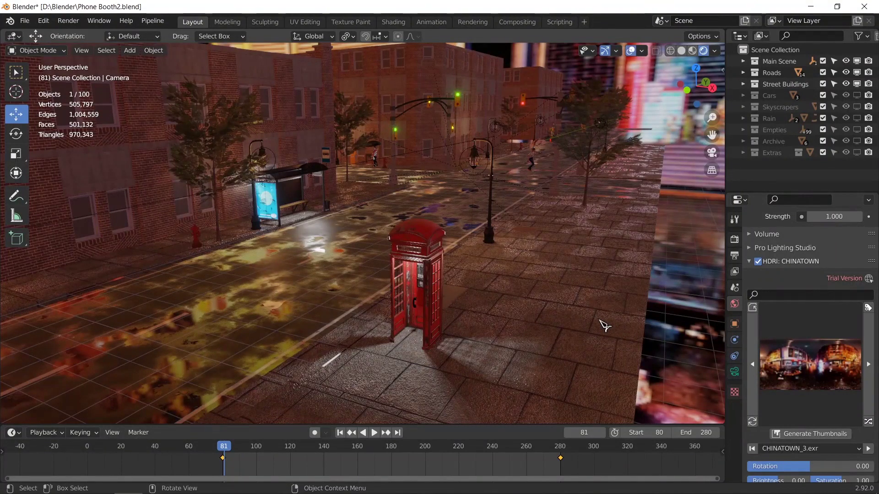
Step: Set the world lighting image to the 51ST AND HDRI, using 51ST_AND_5TH.exr
click(811, 380)
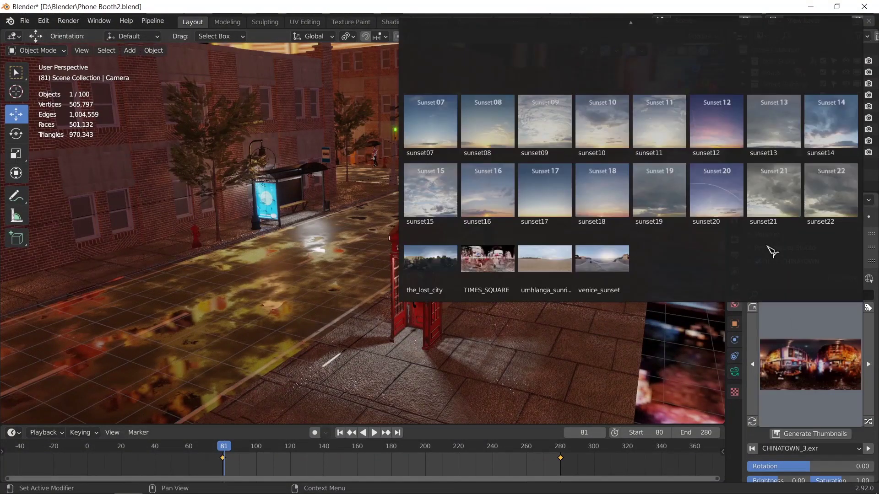
scroll(773, 252, up, 10)
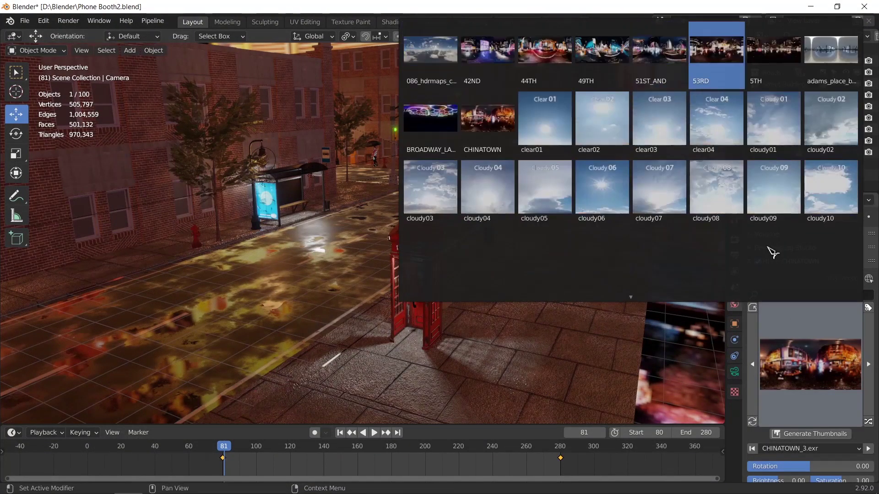
click(667, 60)
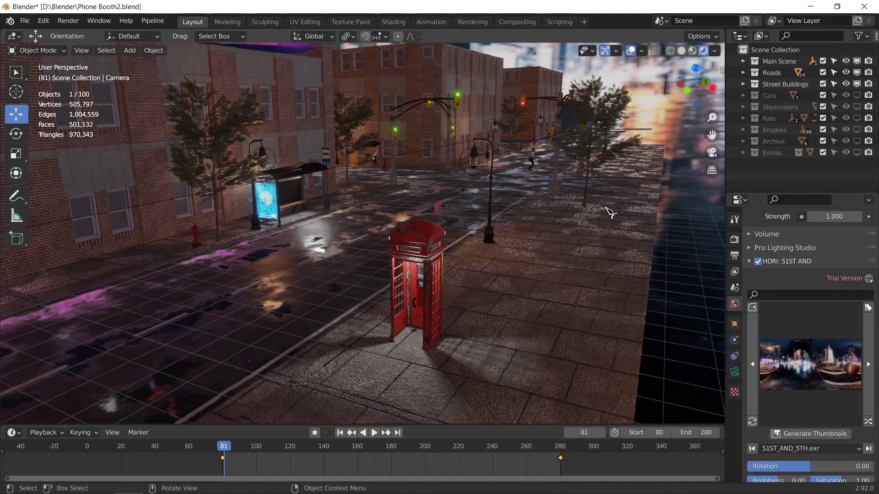
Step: Try the CHINATOWN HDRI, using CHINATOWN_3.exr, as the world lighting while viewing the phone booth from street level
scroll(462, 324, up, 4)
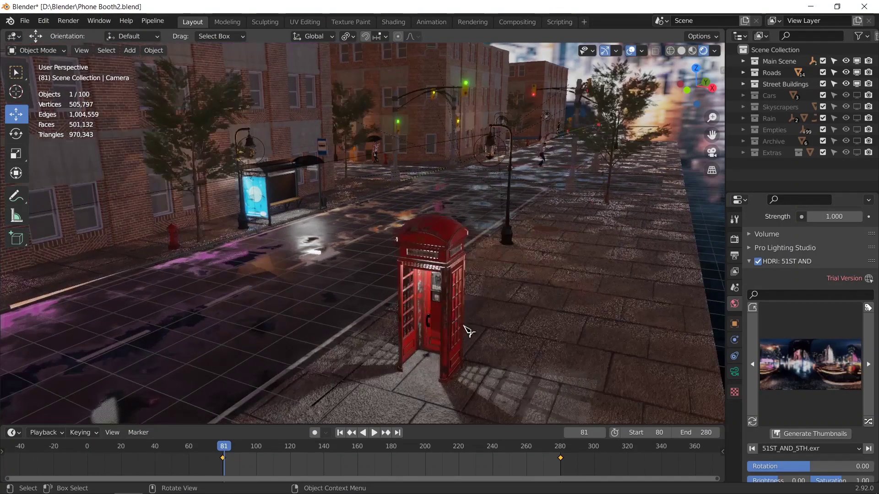
mouse_move(463, 314)
middle_down()
mouse_move(459, 323)
mouse_move(472, 301)
middle_up()
middle_drag(478, 270, 490, 310)
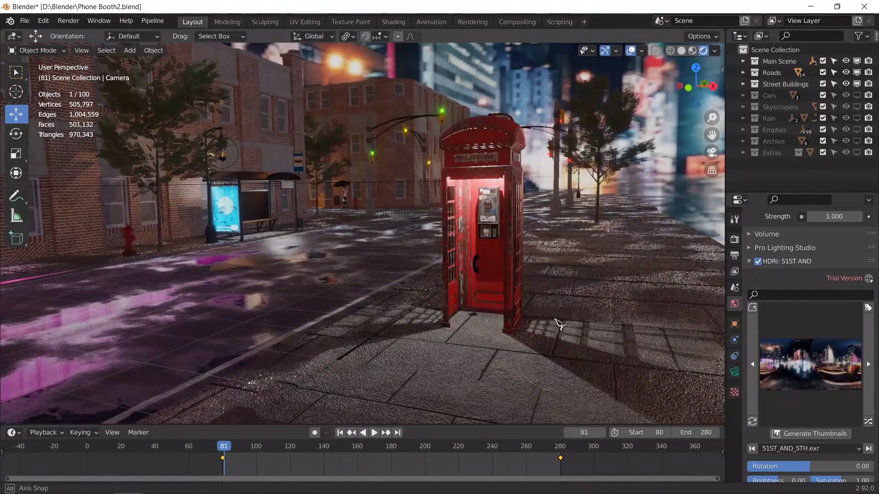
click(784, 365)
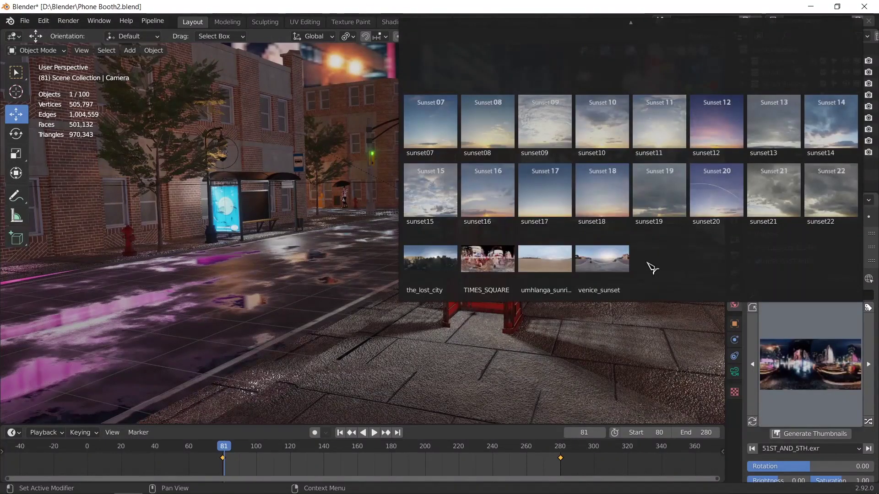
scroll(647, 269, up, 10)
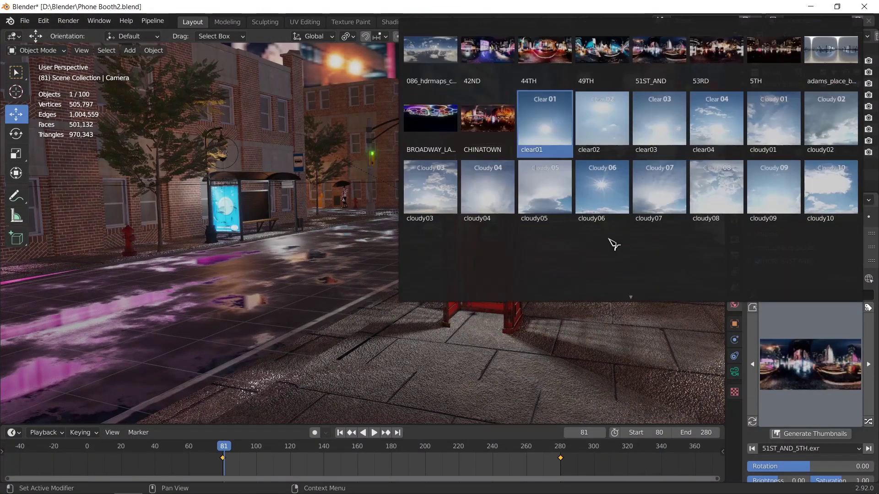
click(486, 134)
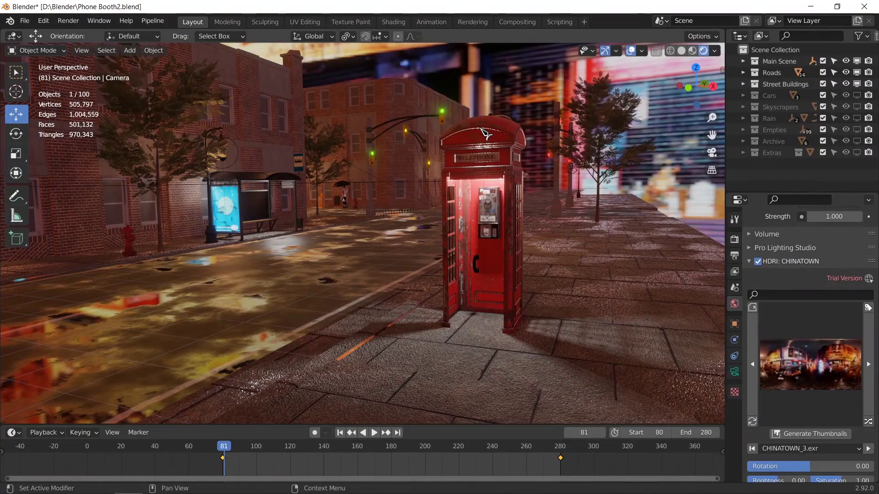
Step: Switch the world lighting back to the 51ST AND HDRI by picking it from the thumbnails
click(810, 364)
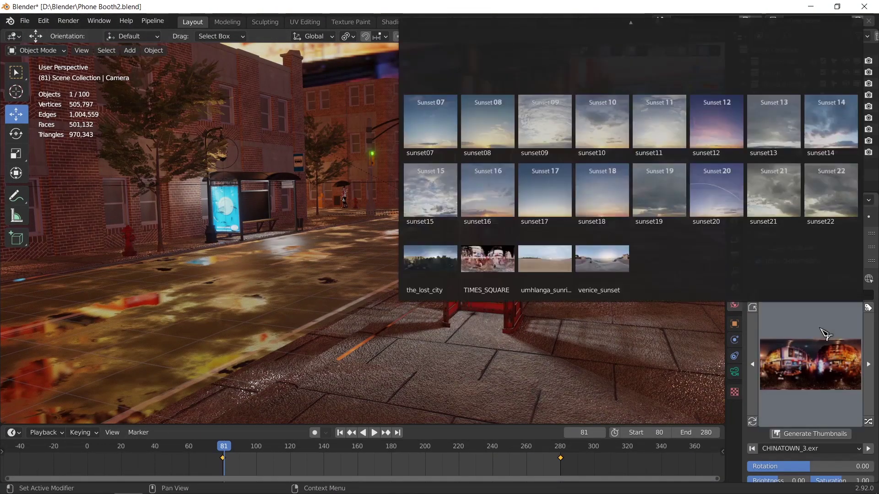
scroll(705, 212, down, 10)
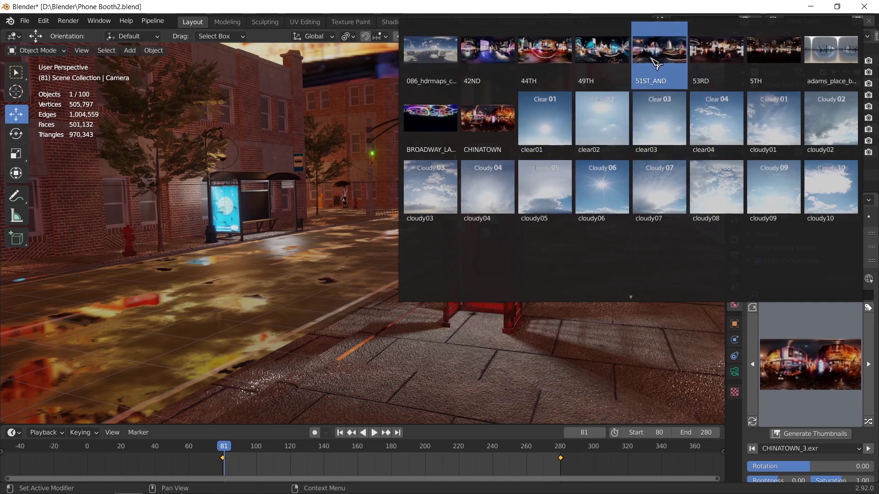
click(656, 64)
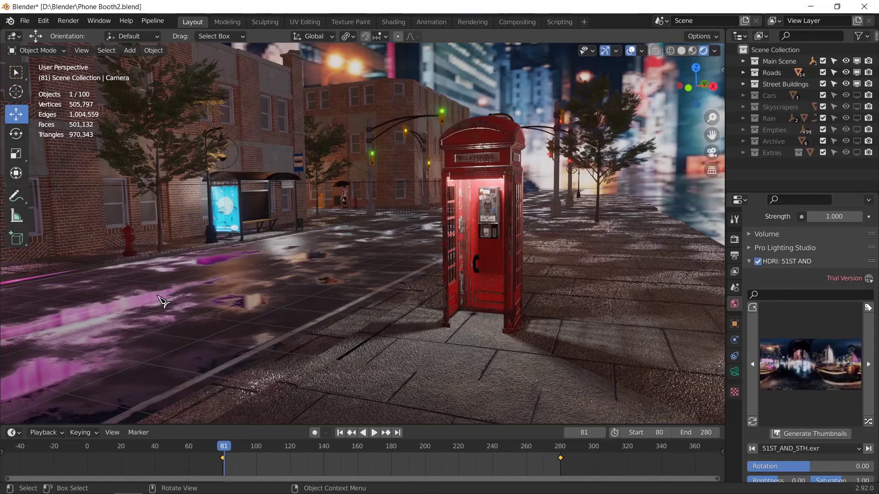
Step: Try the 49TH HDRI, using 49TH_STREET.exr, as the world lighting and inspect the street from several angles
click(804, 395)
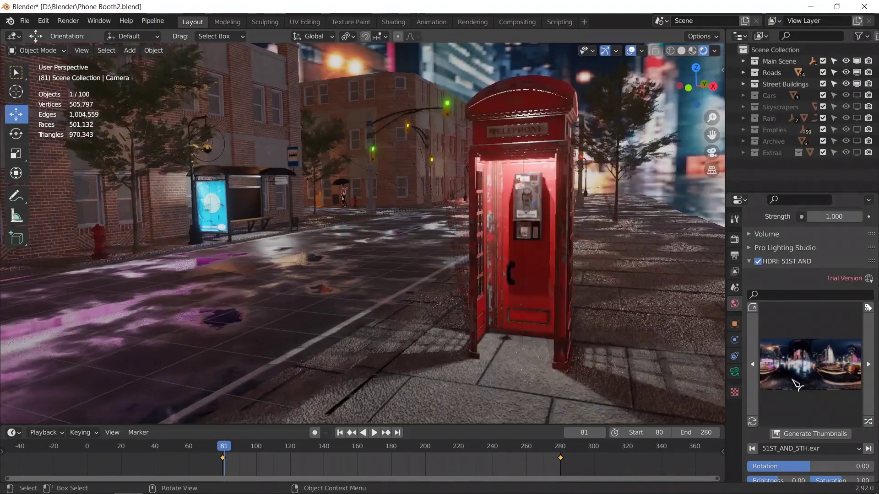
click(798, 386)
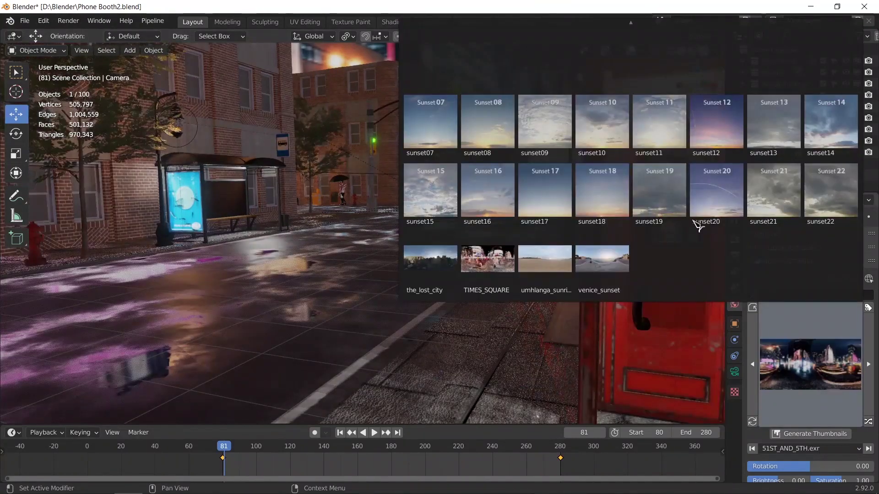
scroll(698, 225, up, 7)
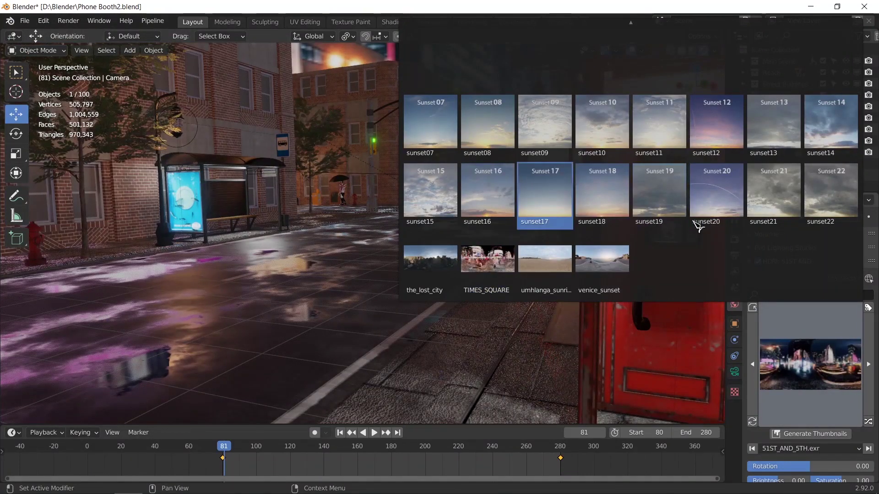
scroll(698, 225, up, 6)
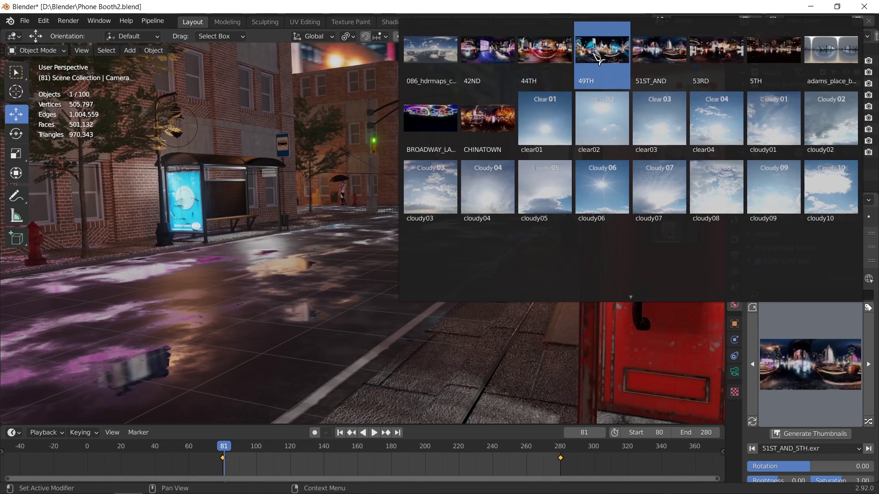
click(599, 59)
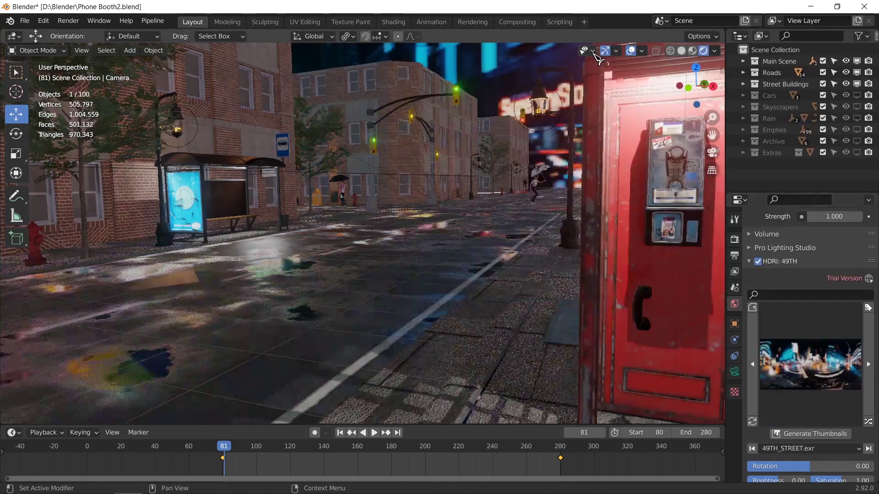
scroll(547, 336, down, 3)
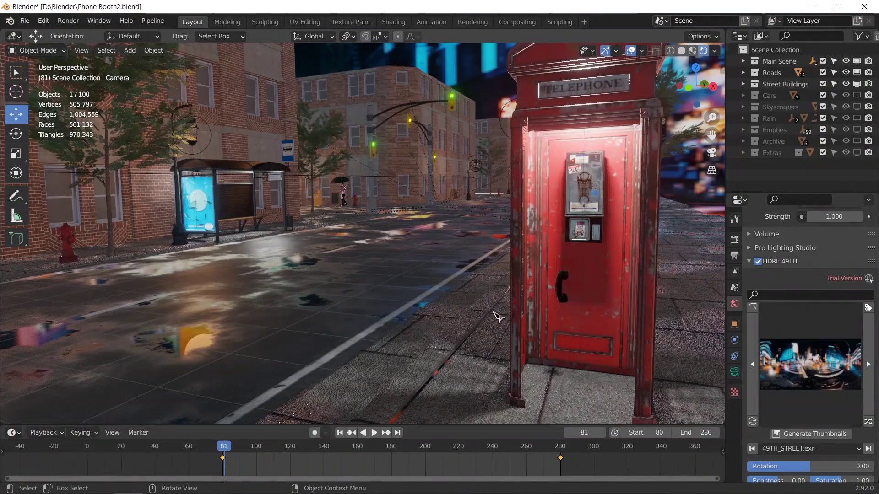
middle_drag(496, 314, 431, 306)
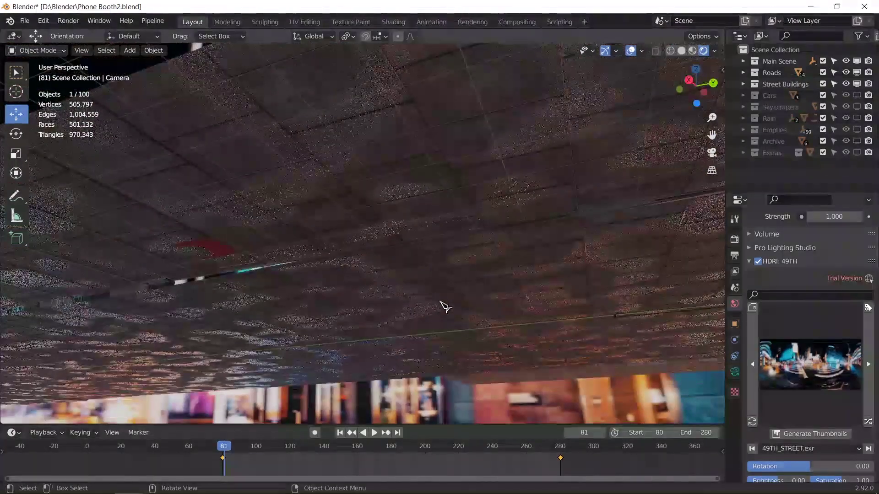
scroll(430, 302, down, 3)
middle_drag(426, 301, 486, 345)
Step: Set the world lighting image to 51ST_AND_5TH.exr from the HDRI thumbnails
click(823, 373)
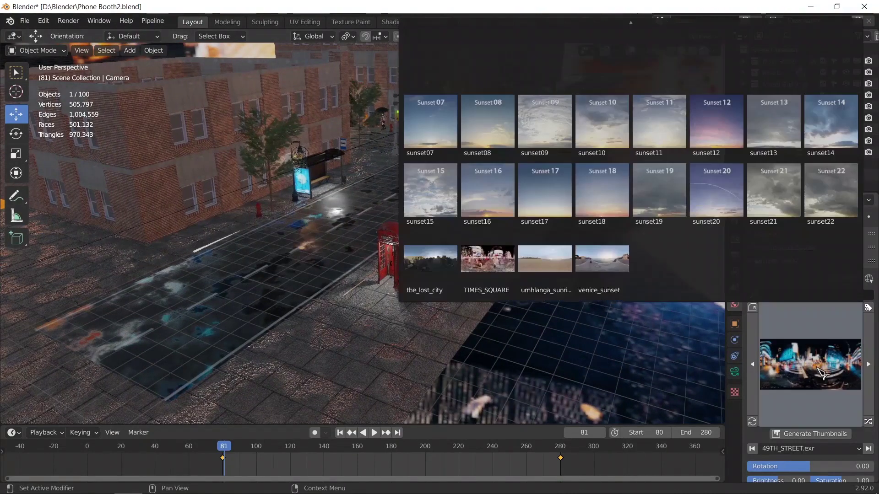
scroll(674, 234, up, 10)
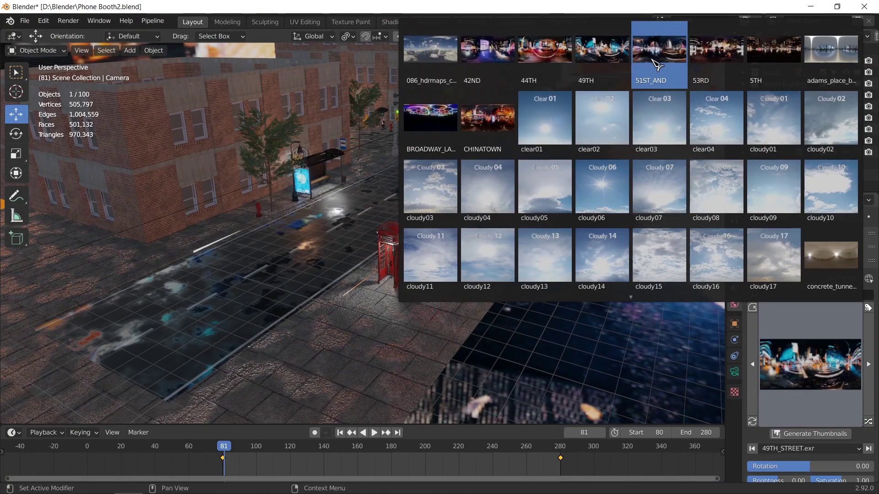
click(658, 64)
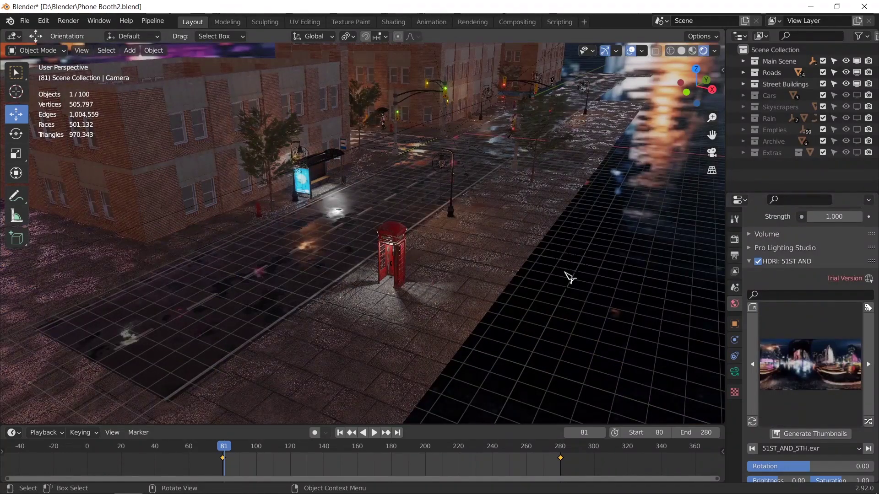
Step: Look through the scene camera and change the render engine to Cycles
key(KP_0)
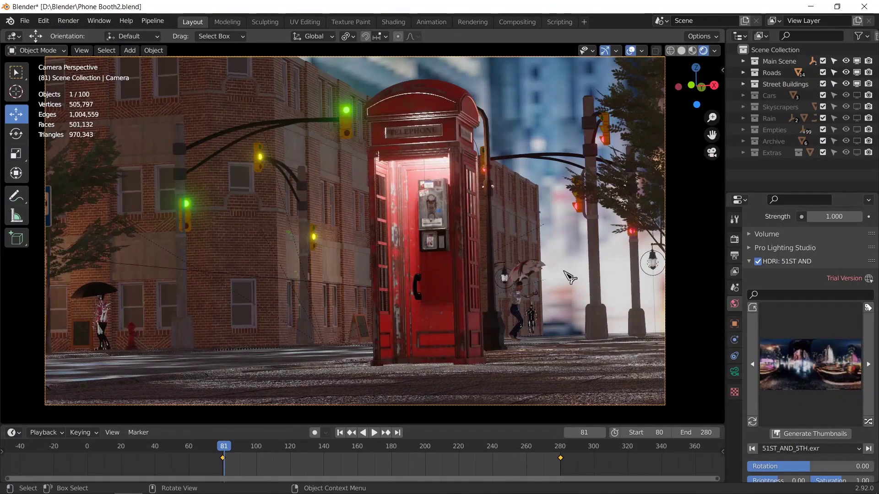
scroll(801, 269, up, 4)
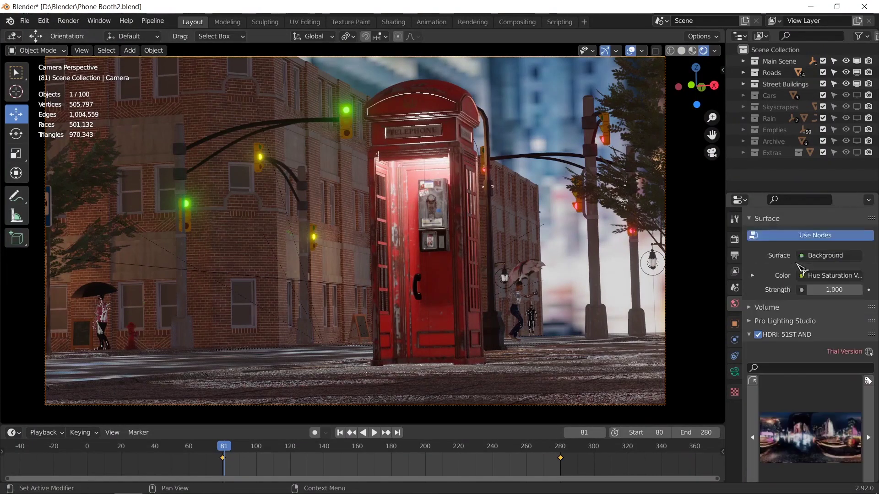
scroll(800, 269, up, 2)
click(735, 239)
click(824, 237)
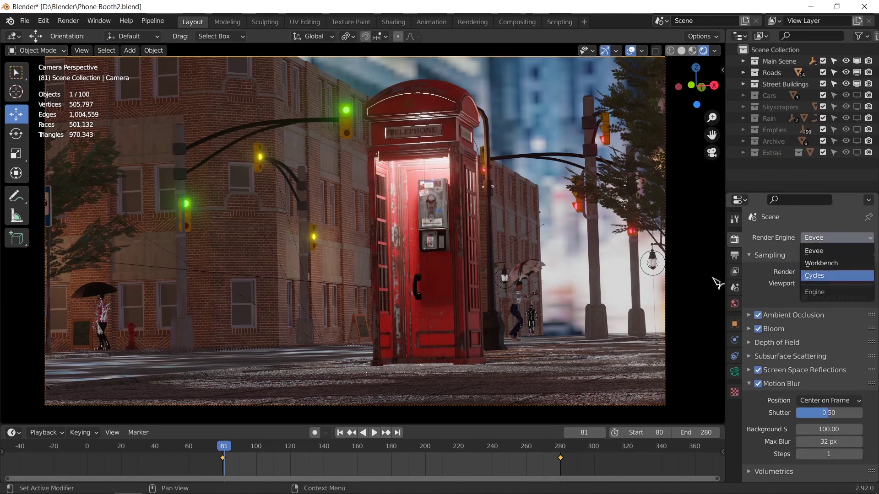
key(Return)
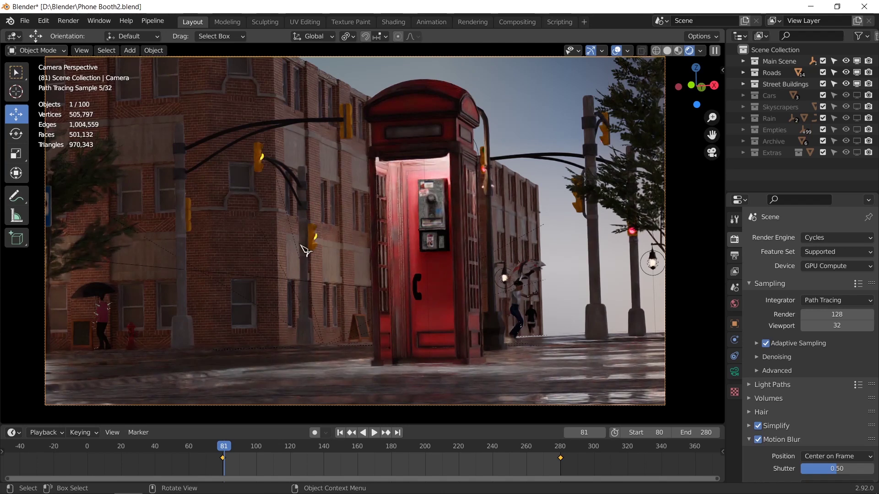
Step: Switch the viewport to solid shading, lock the camera to the view and return to the camera view
click(671, 52)
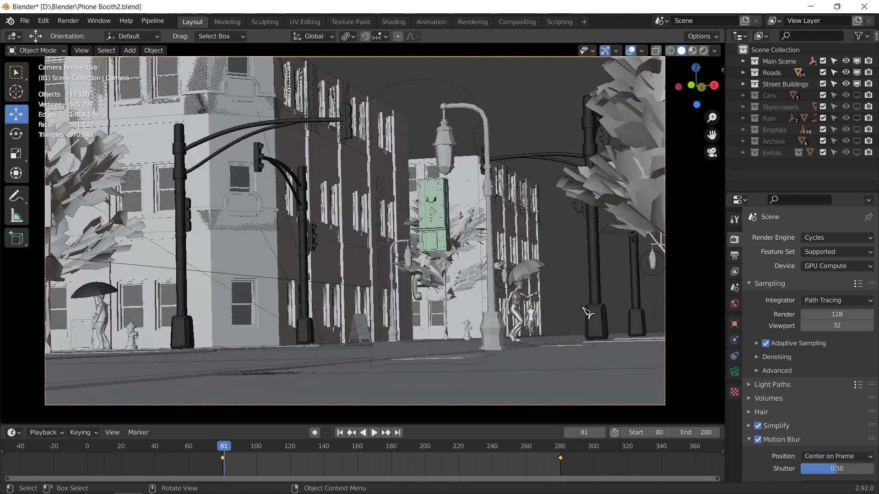
middle_drag(538, 296, 430, 334)
scroll(404, 304, up, 4)
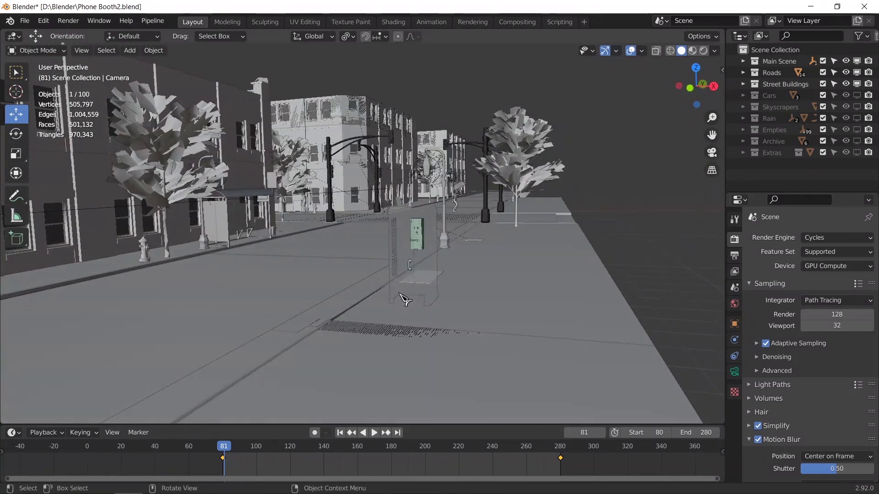
scroll(391, 290, up, 2)
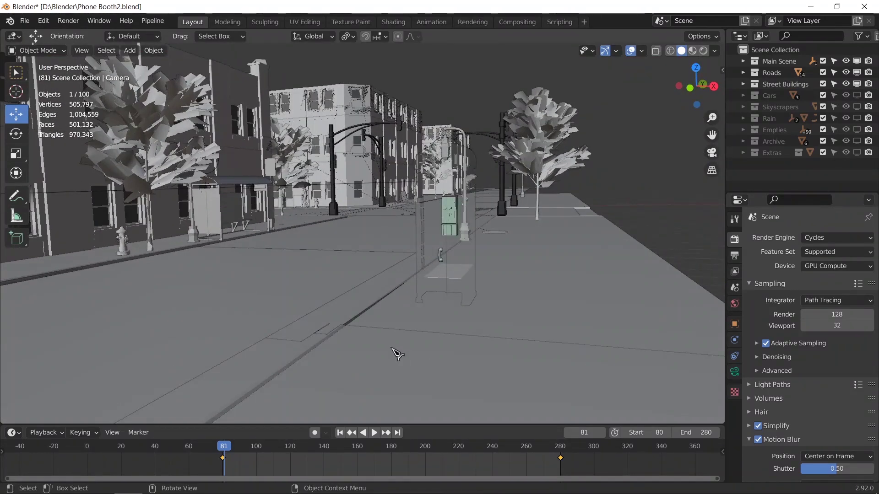
key(n)
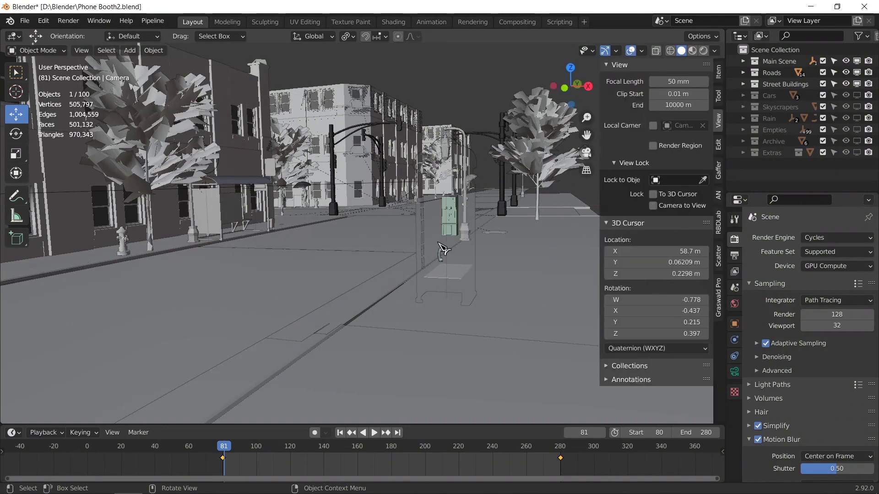
click(654, 206)
key(n)
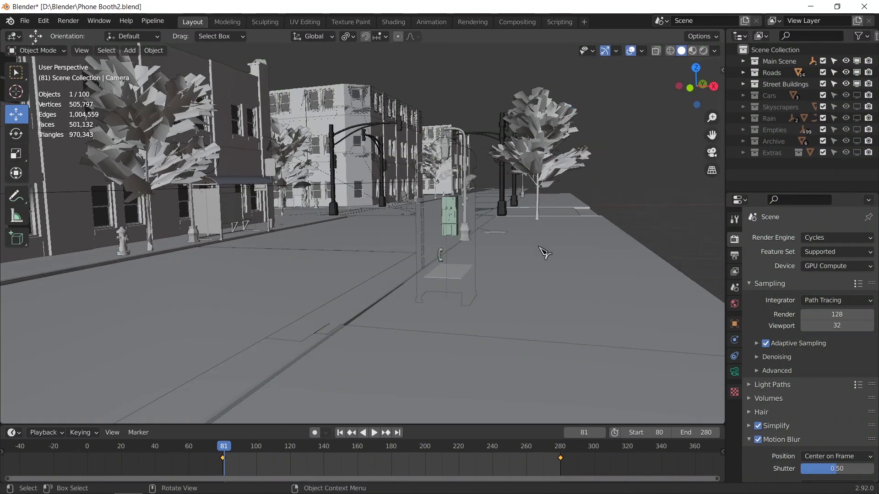
key(KP_0)
Step: Reframe the camera from farther back so the bus stop, the intersection and the phone booth are all in the shot
middle_drag(439, 278, 365, 289)
scroll(379, 285, up, 5)
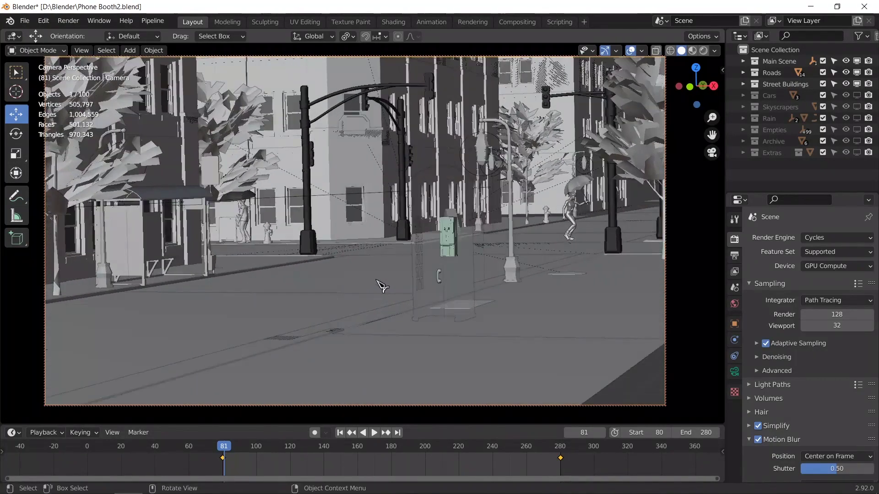
scroll(412, 294, down, 5)
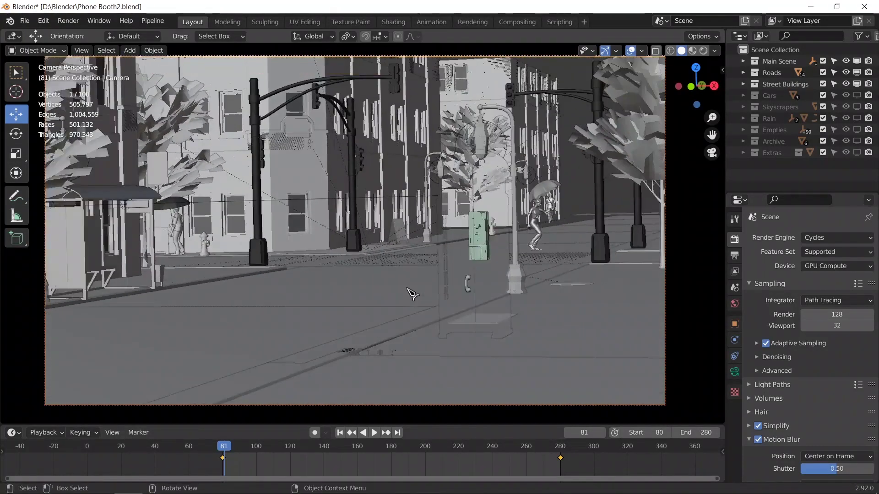
scroll(412, 294, up, 2)
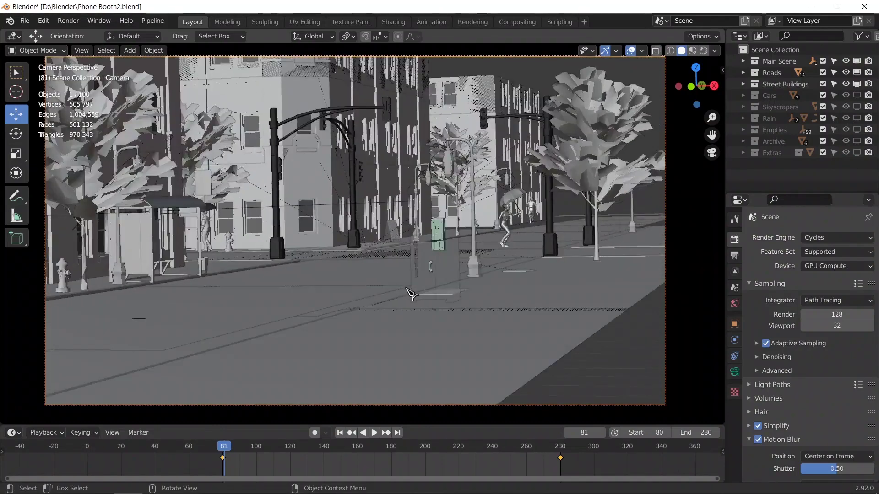
scroll(412, 294, down, 5)
scroll(411, 294, up, 5)
scroll(411, 293, up, 3)
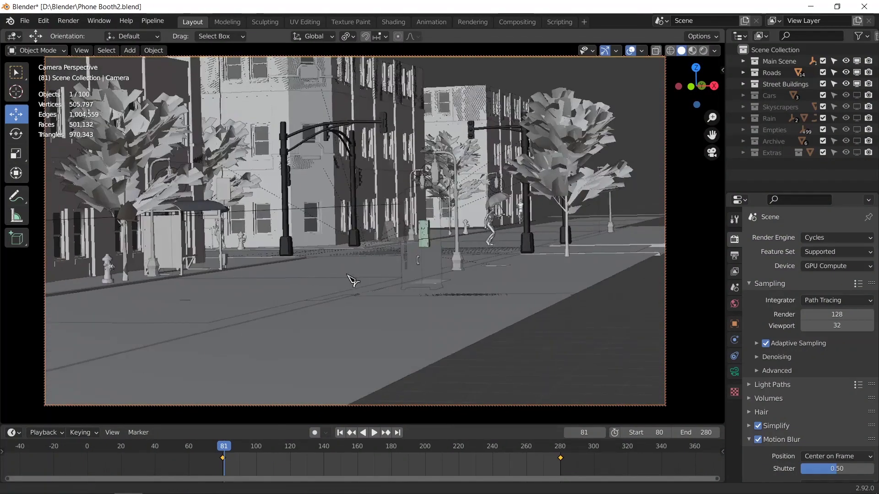
scroll(415, 278, up, 4)
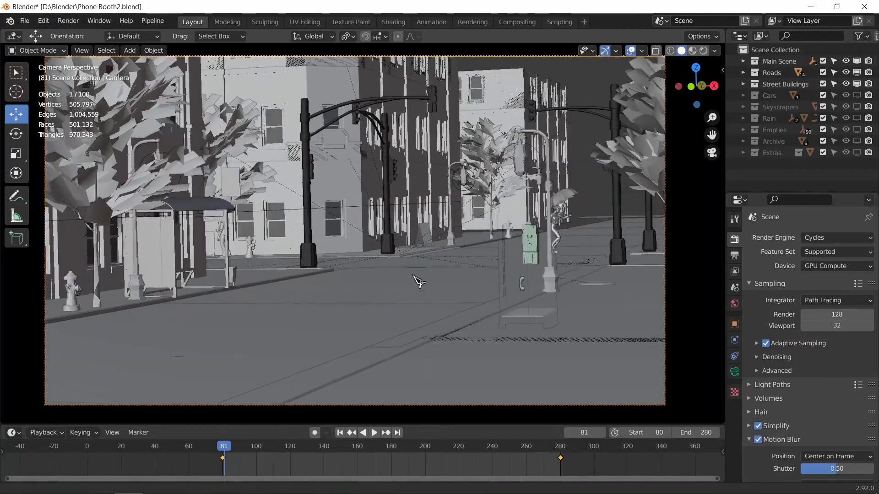
middle_drag(462, 295, 445, 282)
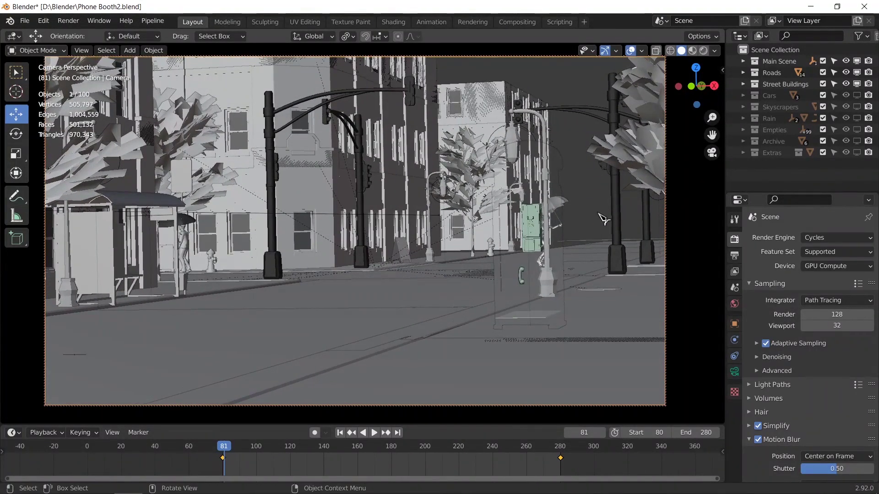
Step: Unlock the camera from the view and switch the viewport to rendered shading
key(n)
click(658, 209)
key(n)
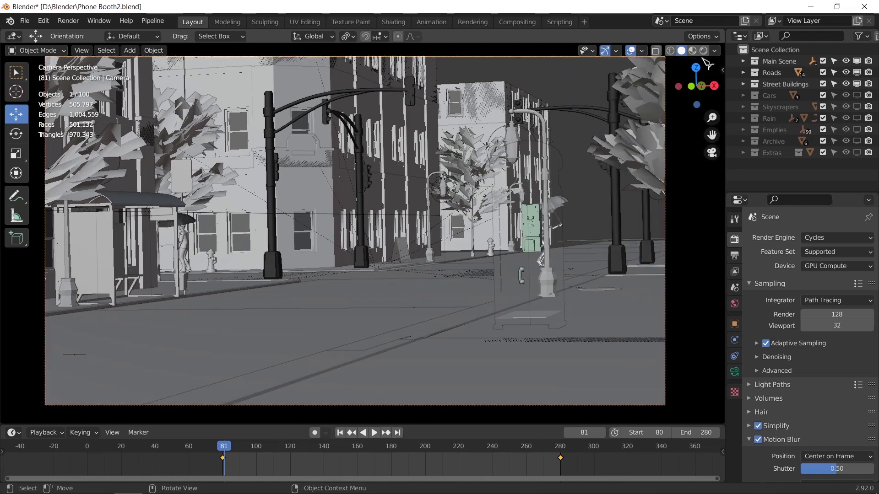
click(690, 50)
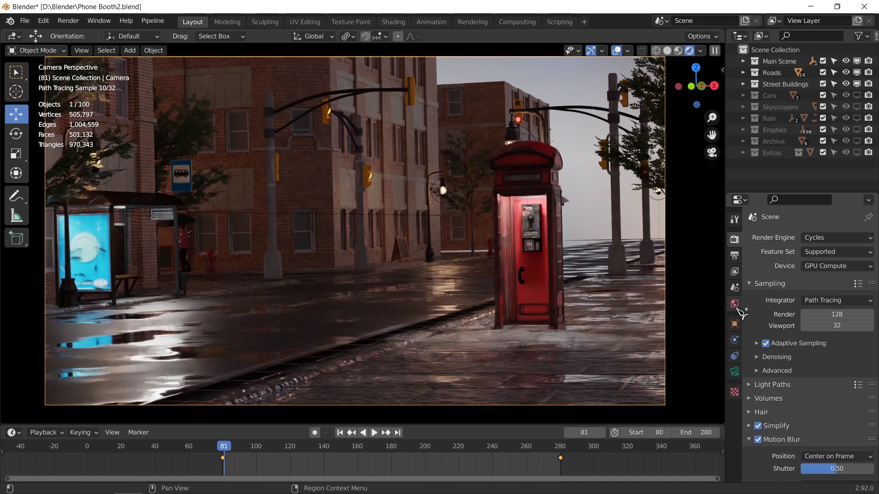
Step: Turn on the Transparent film option in the render settings
scroll(774, 440, down, 6)
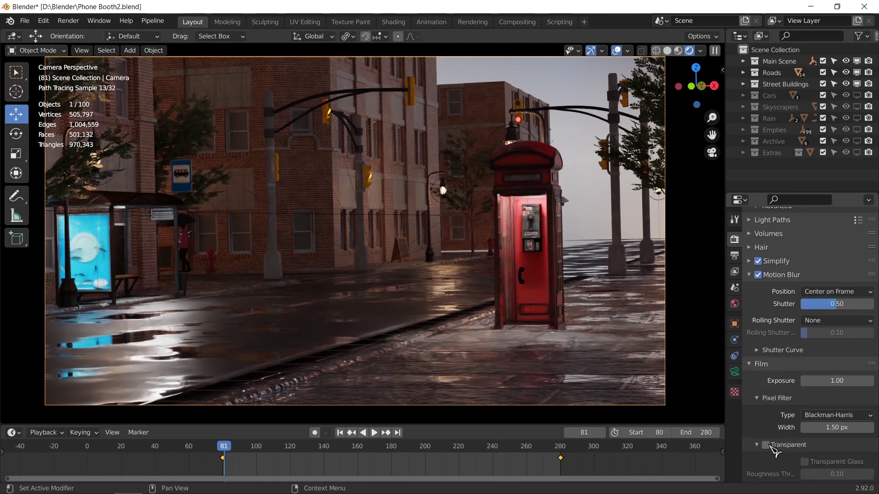
click(765, 445)
Step: Disable the HDRI handler in the world settings and collapse its section
click(734, 304)
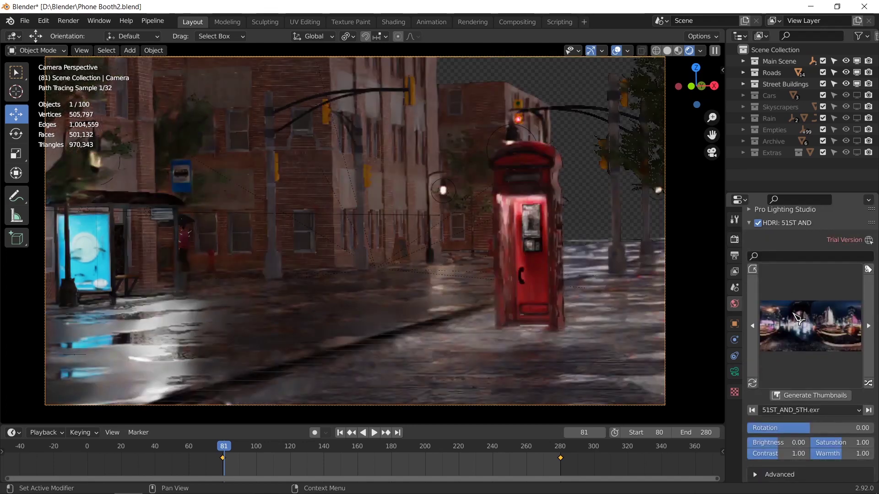
scroll(814, 437, down, 2)
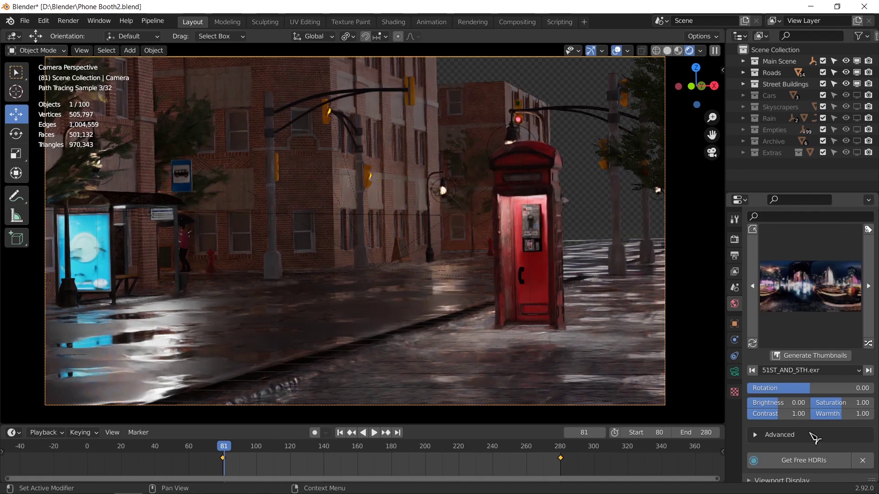
click(761, 436)
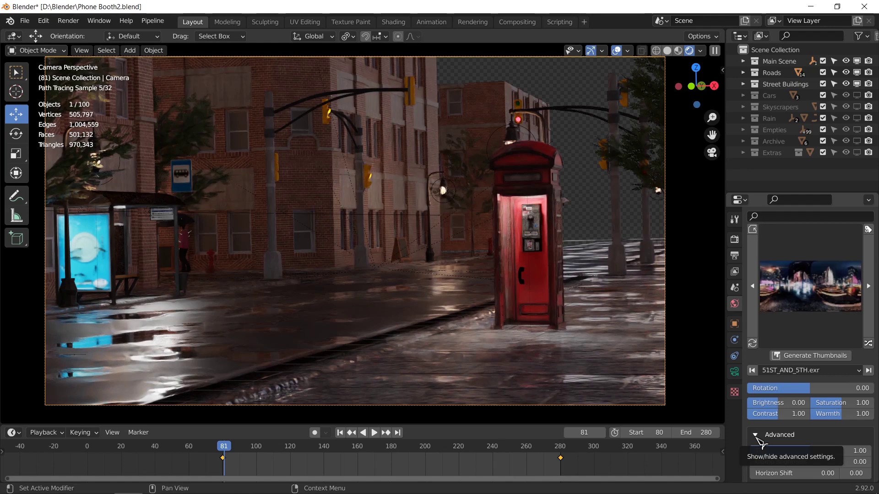
scroll(760, 441, down, 2)
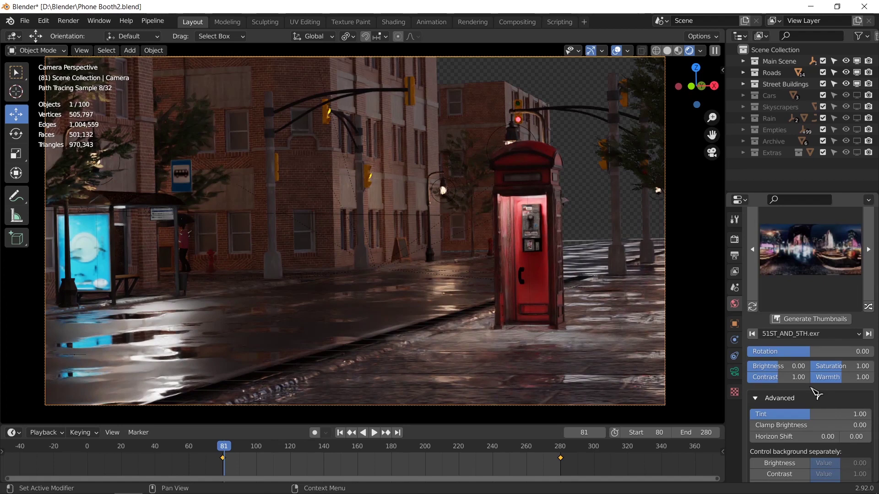
click(767, 395)
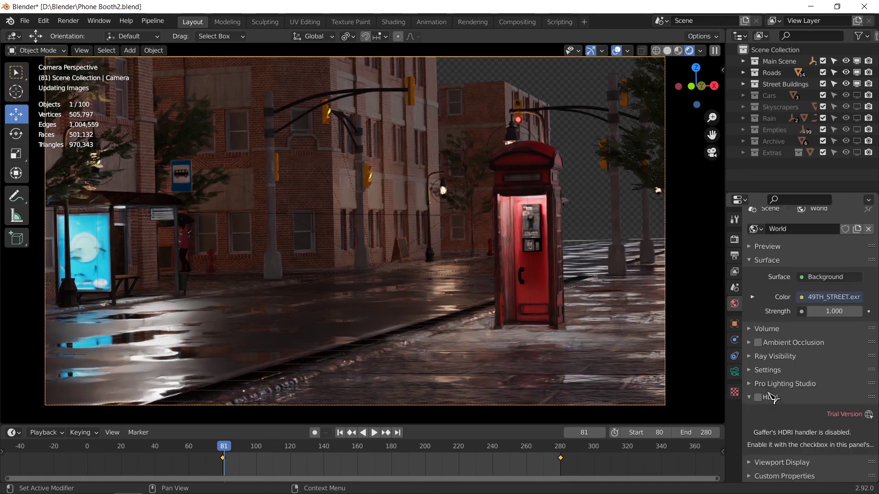
click(773, 398)
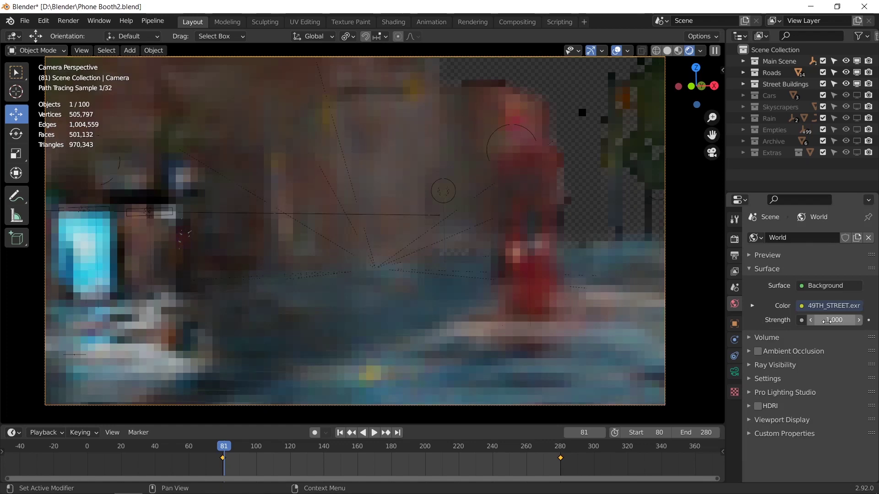
Step: Try world background strengths of 0.2 and 0.3
click(826, 321)
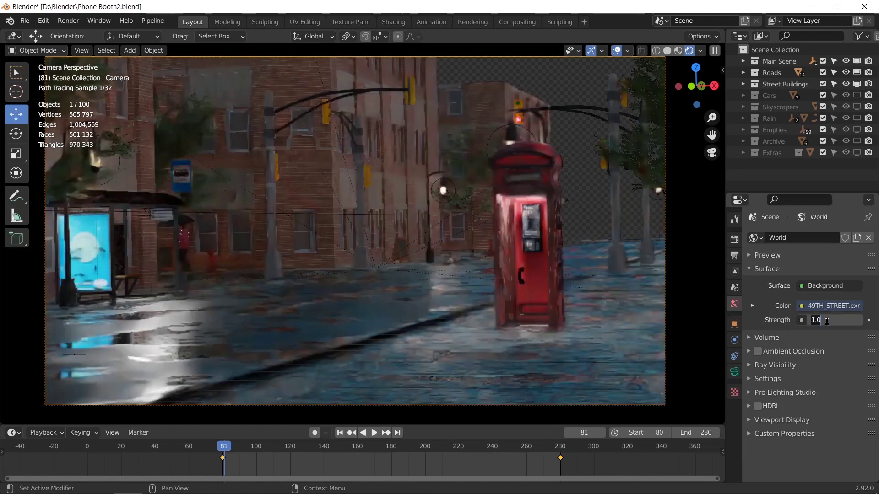
text(0.2)
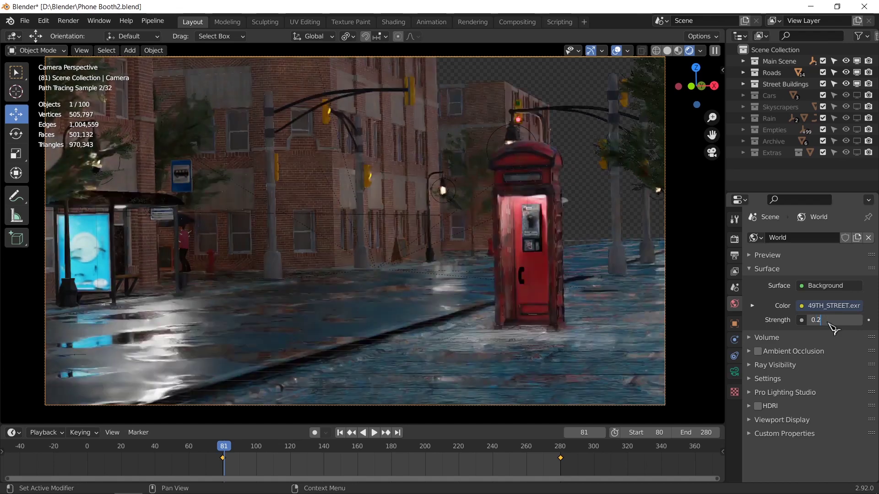
key(Return)
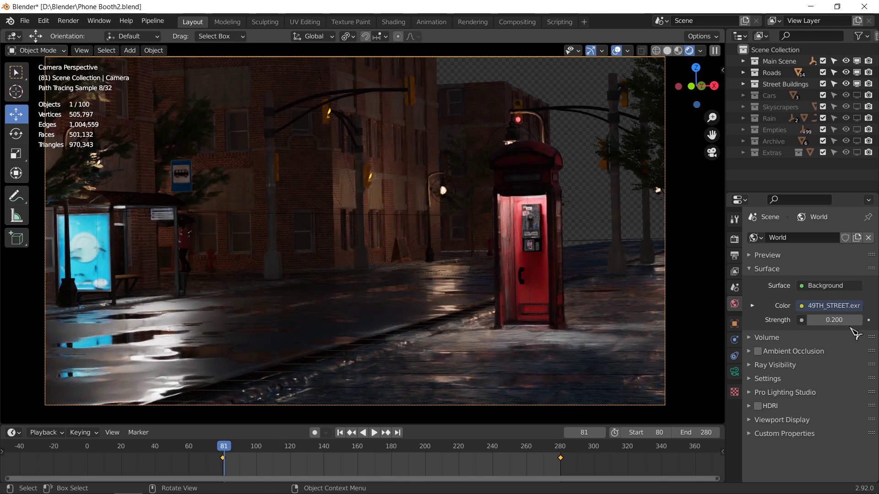
click(839, 320)
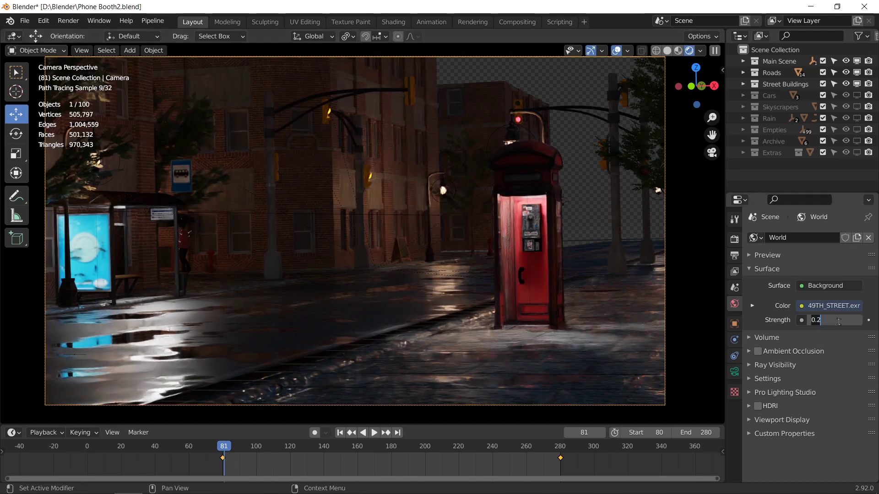
text(0.3)
key(Return)
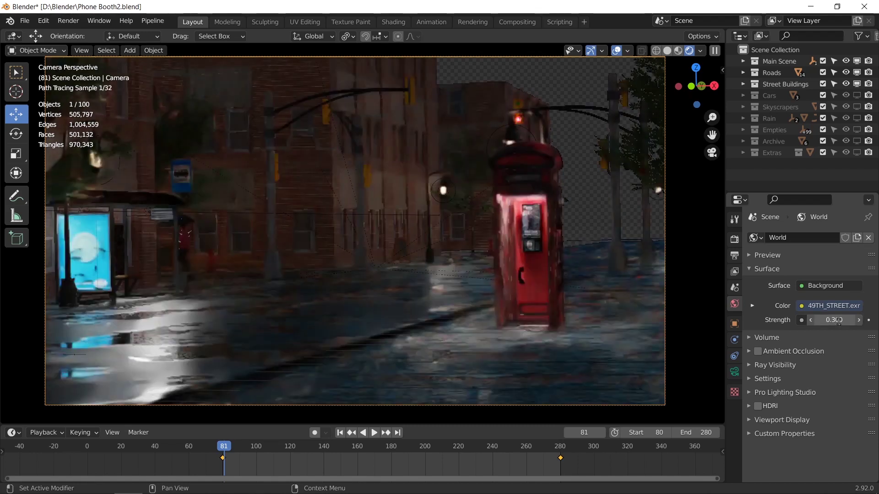
Step: Set the world background strength to 0.1
click(839, 320)
text(0.1)
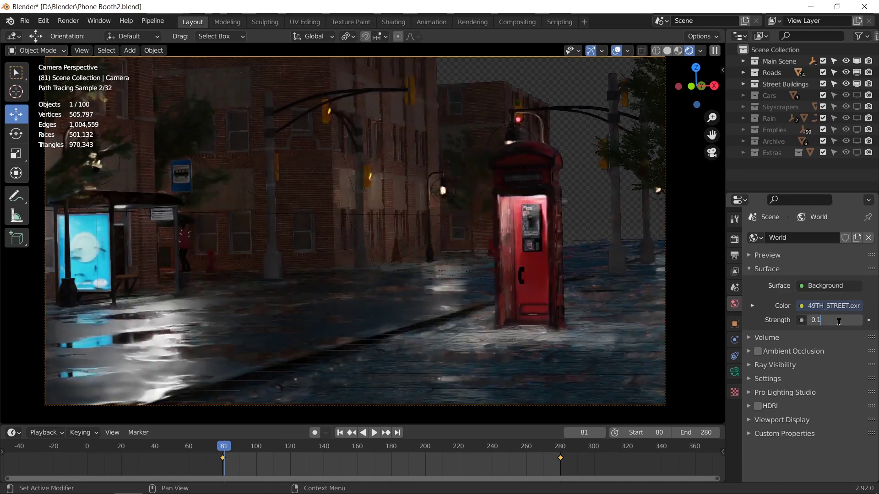
key(Return)
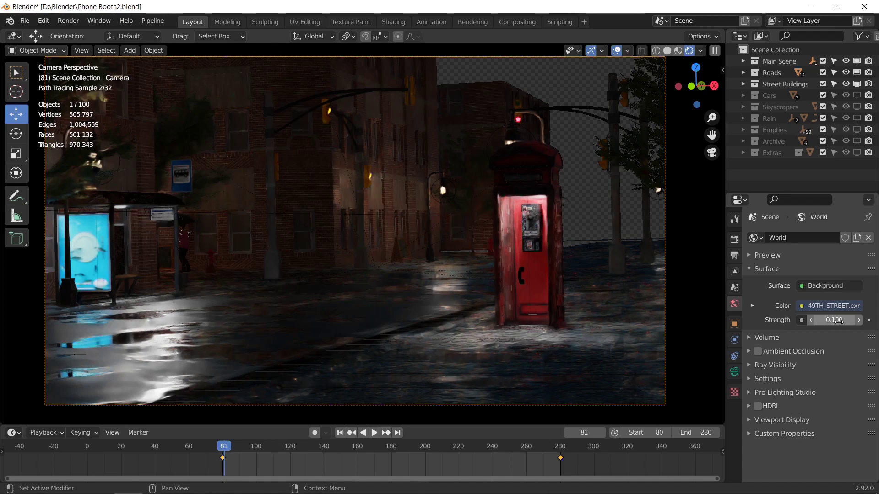
key(n)
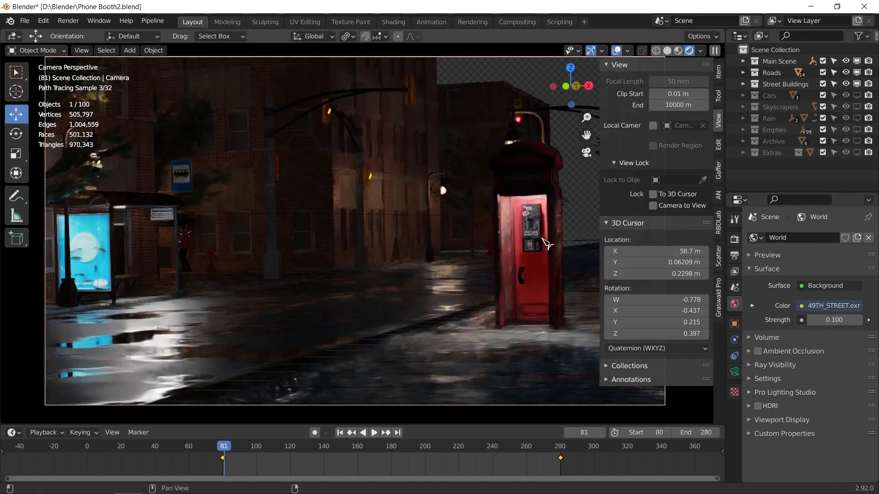
key(n)
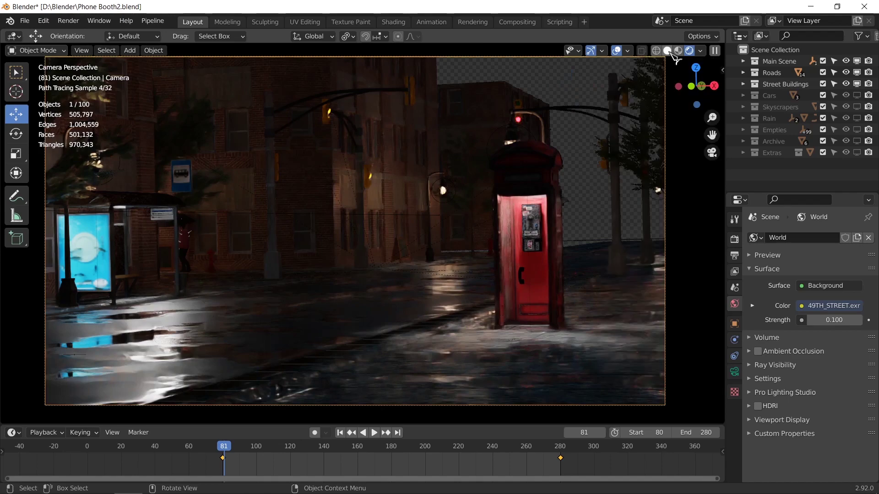
Step: Switch the viewport to solid shading, select the bus stop shelter and get a close view of its roof interior
click(667, 51)
click(102, 252)
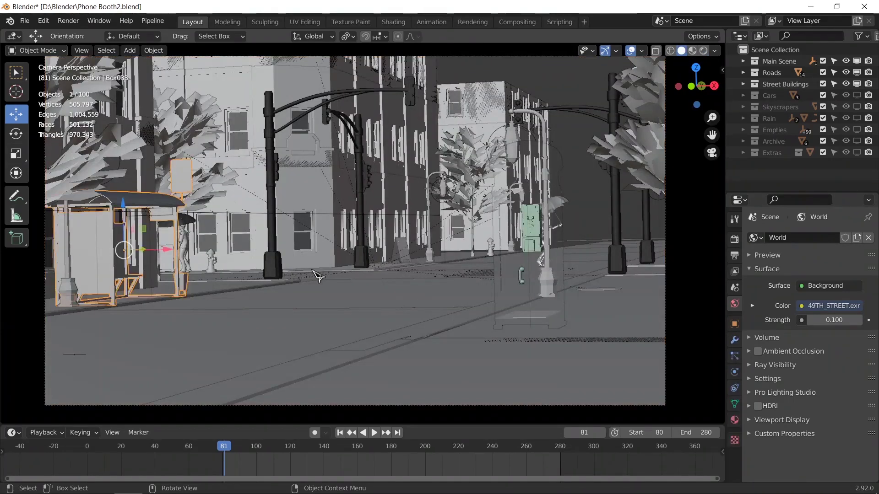
middle_drag(319, 276, 301, 290)
scroll(310, 285, up, 3)
scroll(304, 298, up, 2)
middle_drag(290, 277, 208, 239)
scroll(208, 239, up, 3)
scroll(214, 245, down, 5)
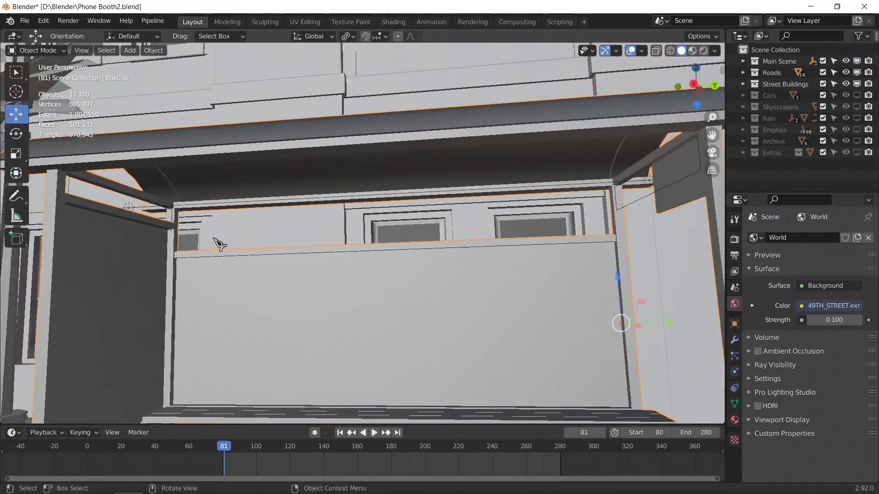
Step: Set the power of the area light under the bus stop roof to 50 W and select the light at the opposite end
click(196, 214)
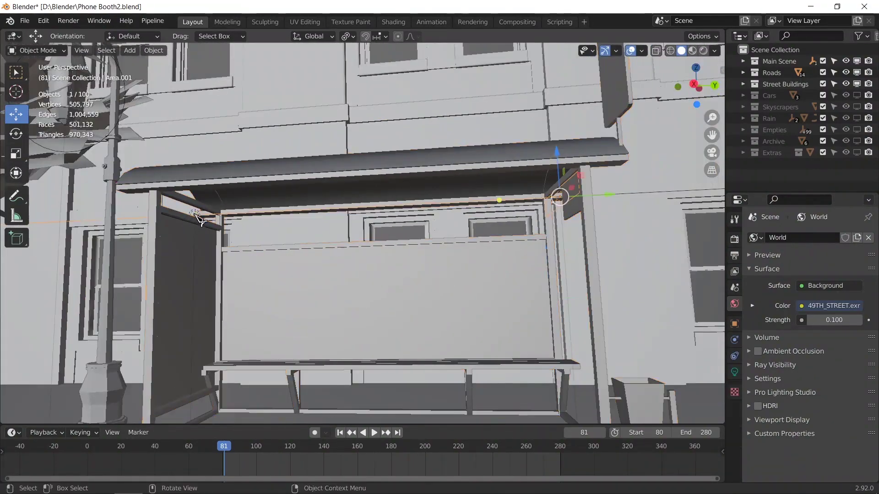
click(735, 372)
middle_drag(255, 235, 215, 224)
click(215, 225)
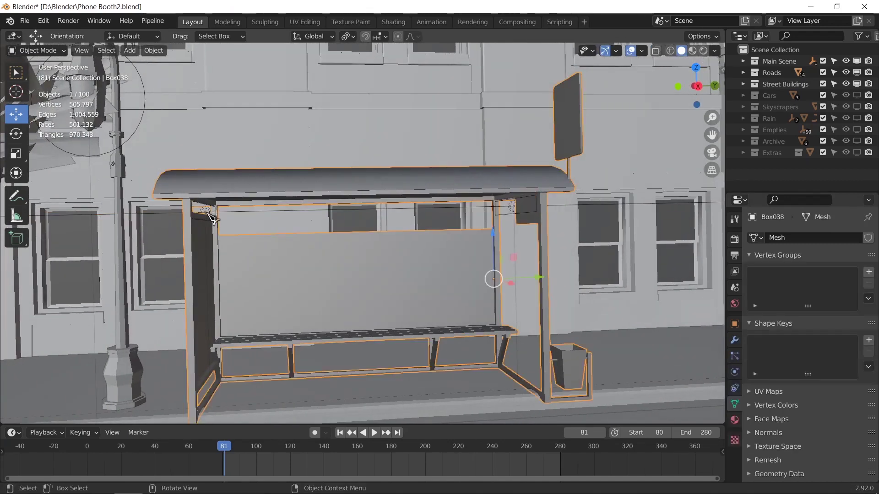
click(215, 220)
click(215, 218)
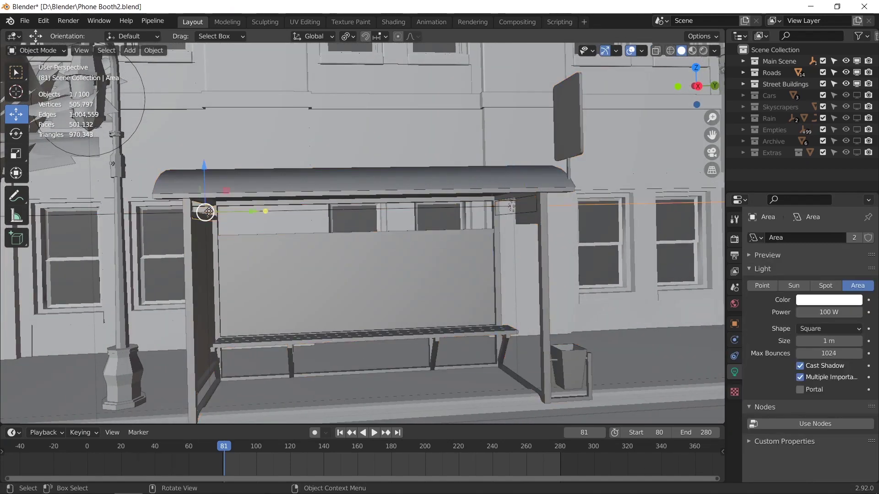
click(814, 313)
text(50)
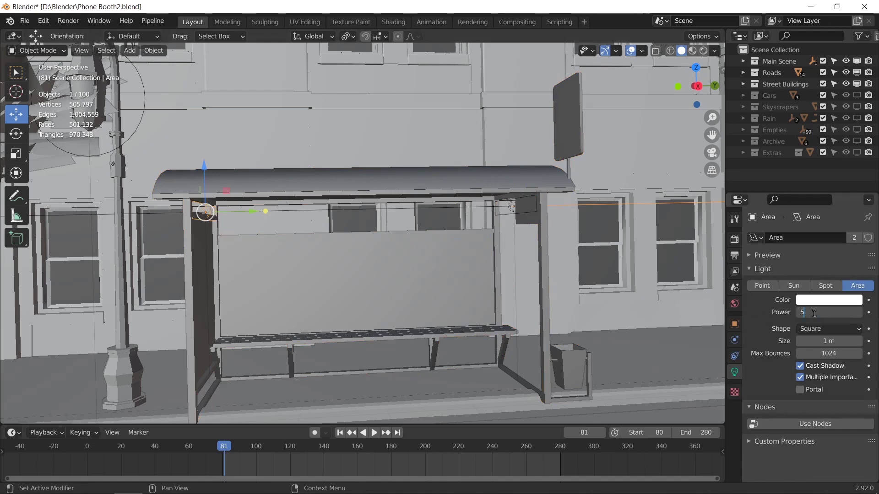
key(Return)
middle_drag(563, 257, 512, 229)
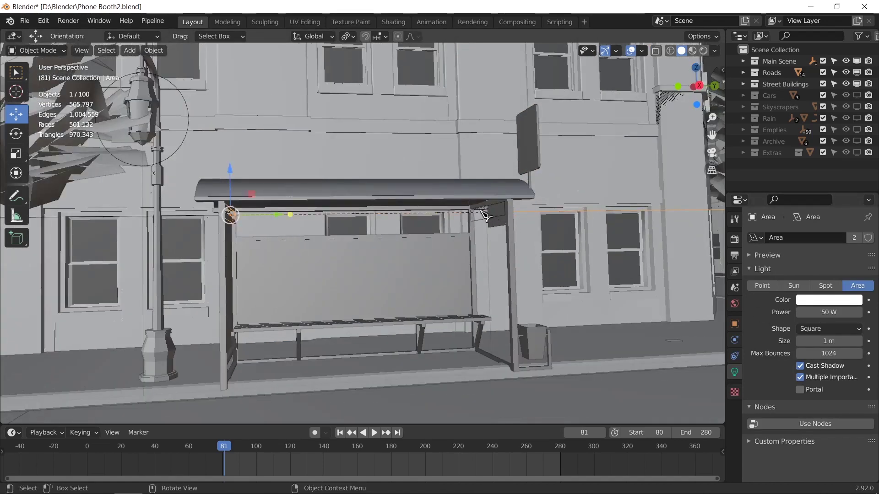
click(485, 212)
Step: Select the bus stop shelter and examine the emission settings of its 03 - Default and 02 - Default materials
middle_drag(325, 294, 246, 303)
click(248, 305)
click(734, 419)
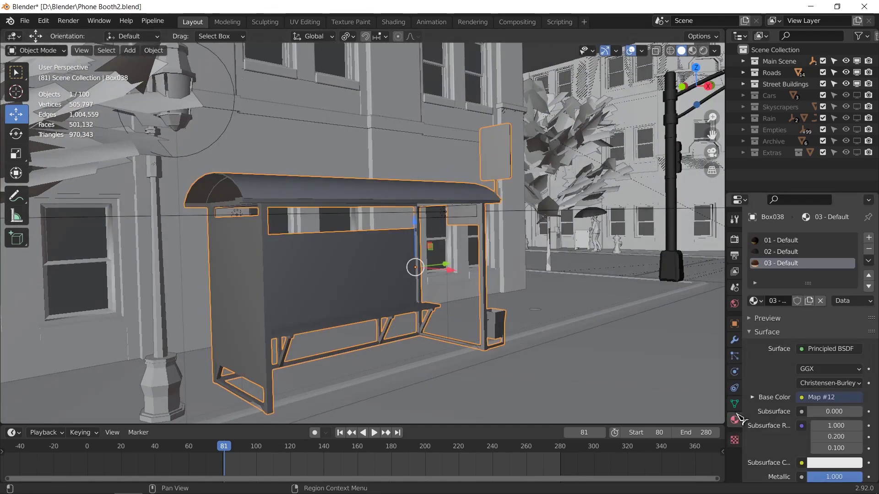
scroll(807, 349, down, 15)
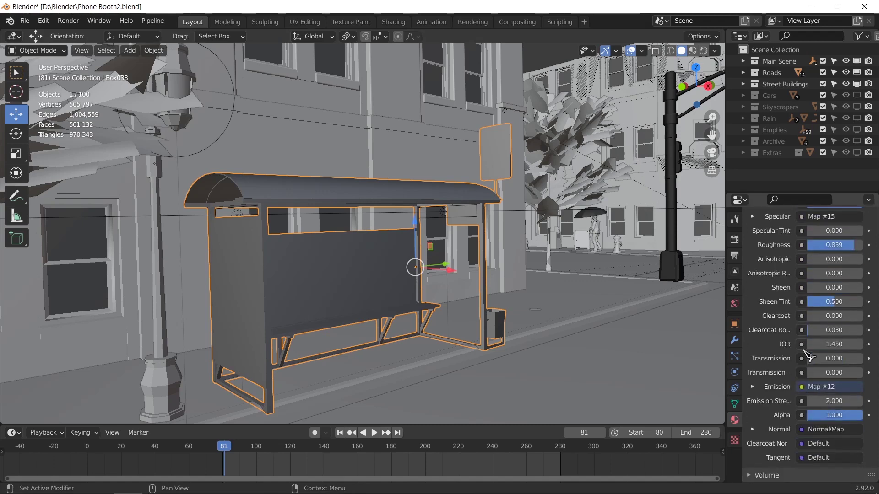
scroll(807, 356, up, 15)
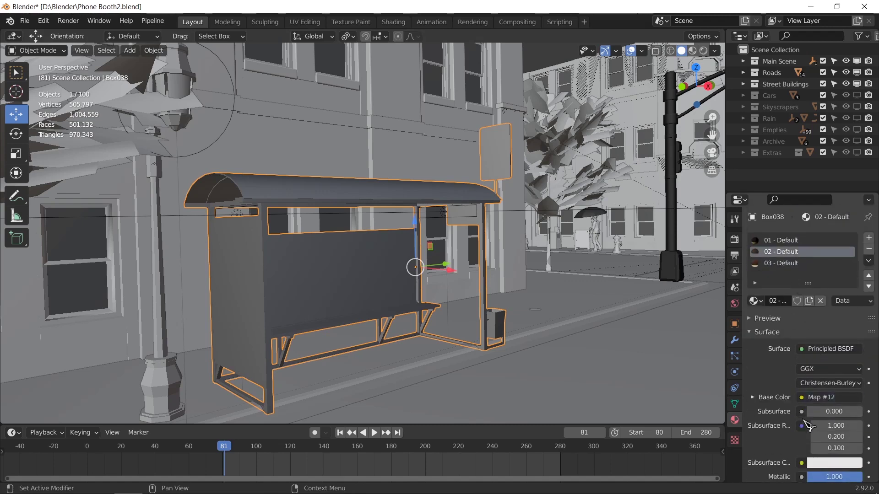
scroll(805, 430, down, 15)
scroll(820, 355, up, 15)
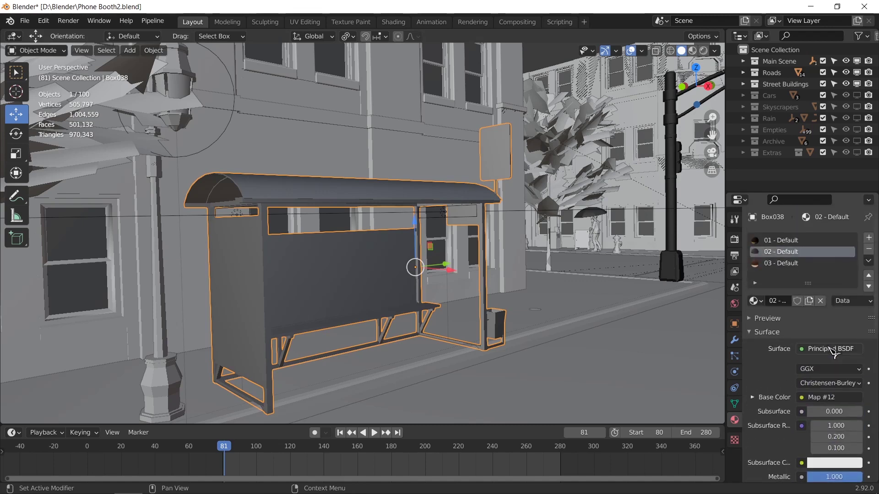
scroll(829, 352, down, 15)
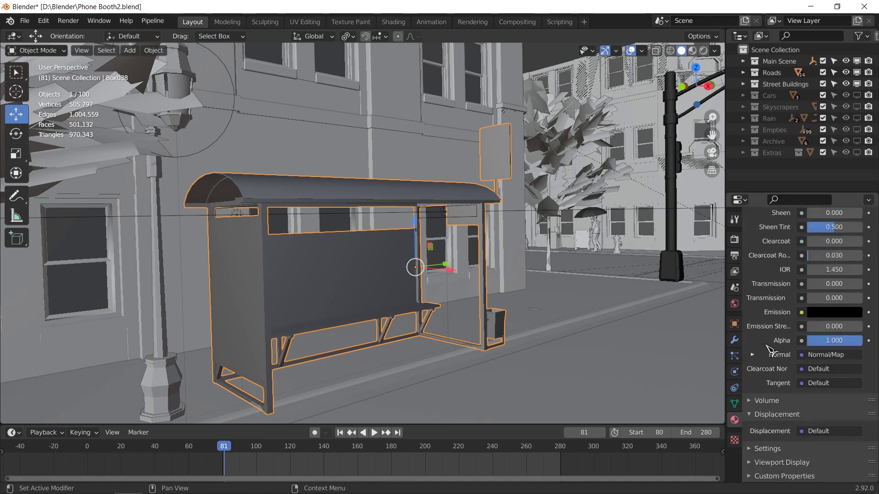
scroll(774, 352, up, 15)
Step: Set the emission strength of the bus stop's 03 - Default material to 1
click(778, 263)
scroll(800, 390, down, 15)
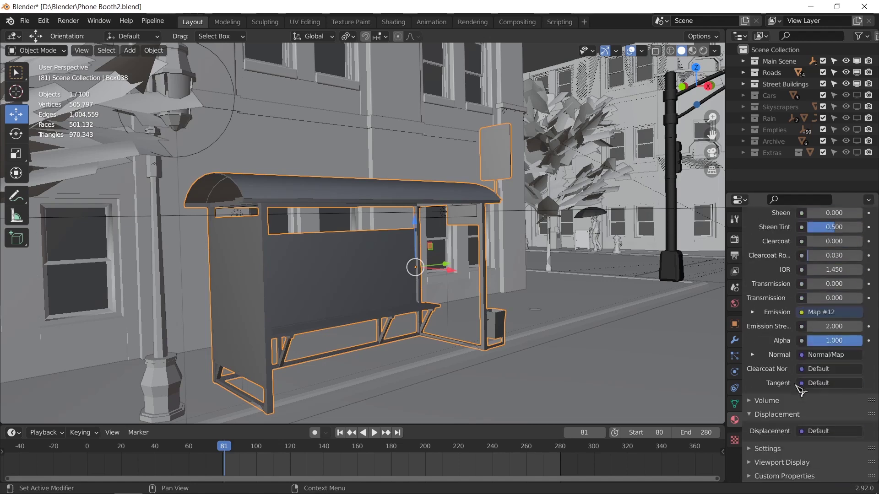
click(829, 326)
text(1)
key(Return)
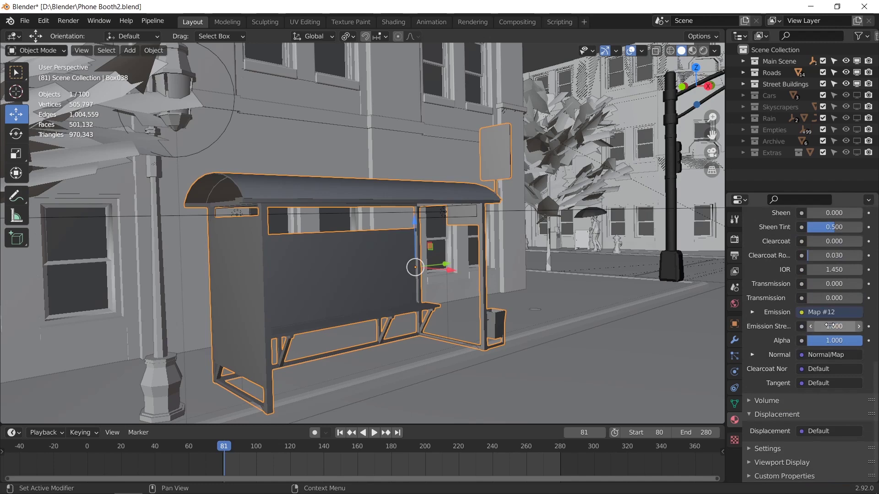
Step: Preview the scene in rendered shading through the camera and from a wider outside view, and clear the selection
key(KP_0)
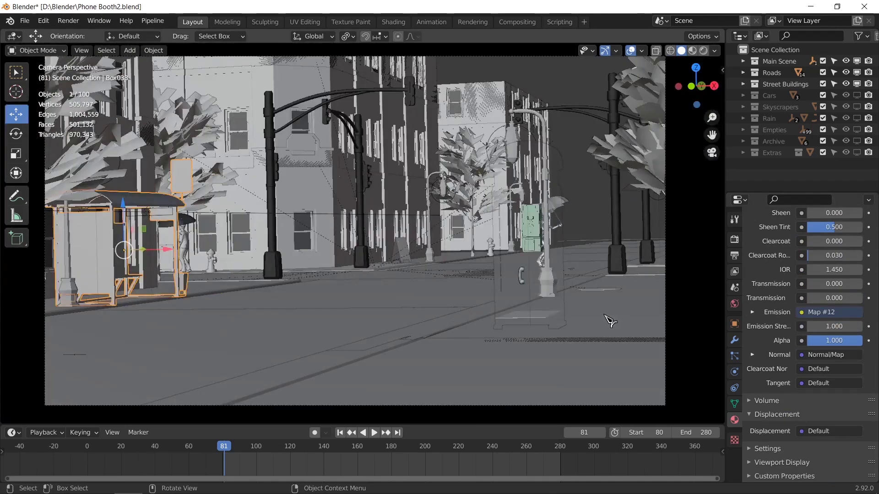
click(704, 50)
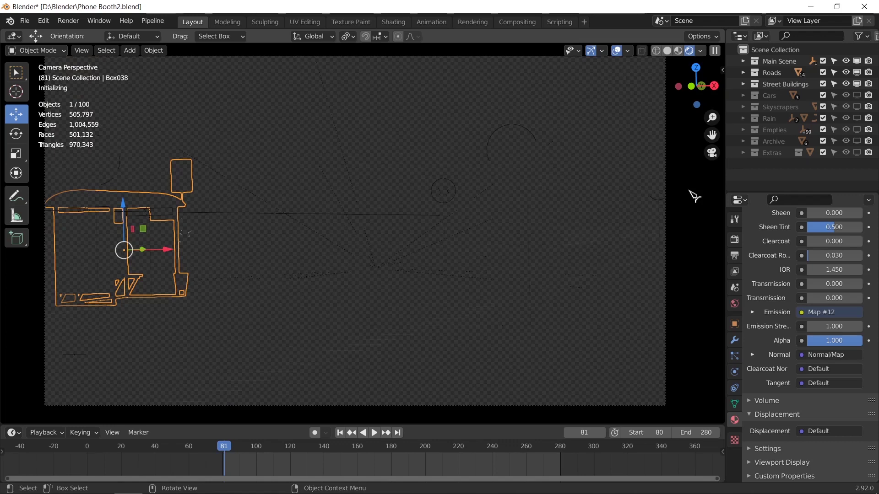
click(695, 197)
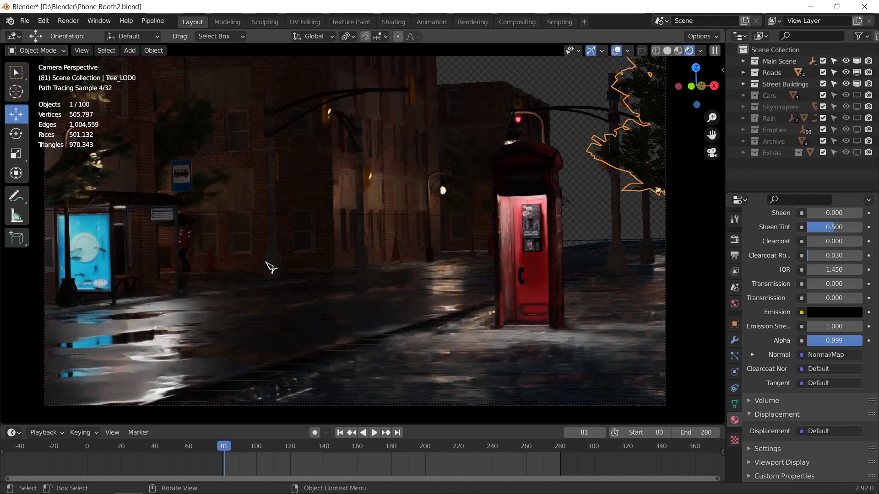
key(KP_0)
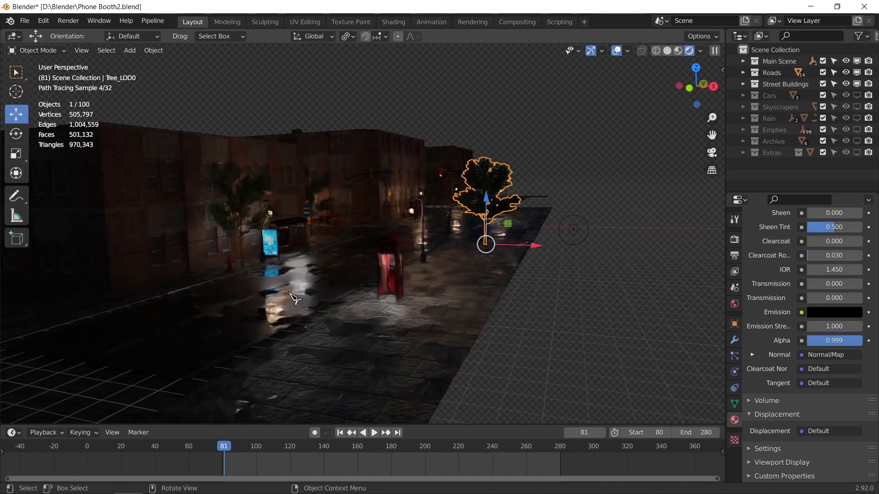
key(alt+a)
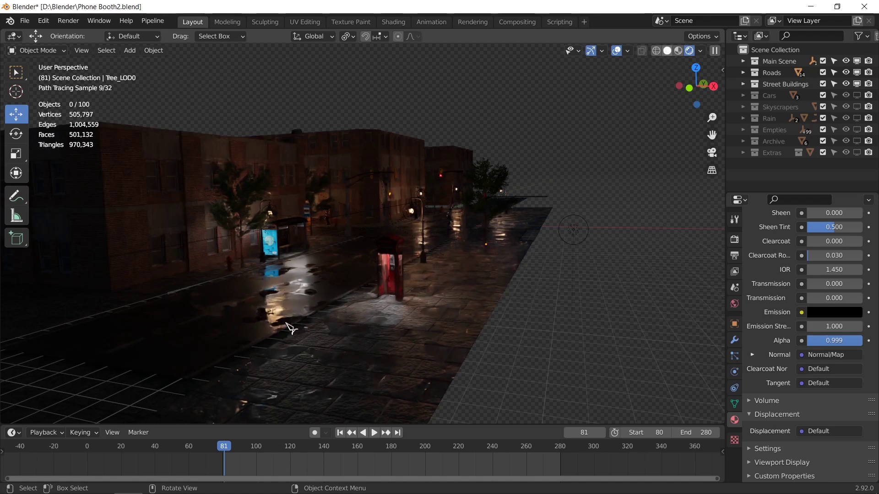
Step: Switch to solid shading and delete the stray WHEEL_01 object on the road near the phone booth
key(z)
middle_drag(289, 329, 301, 334)
click(377, 402)
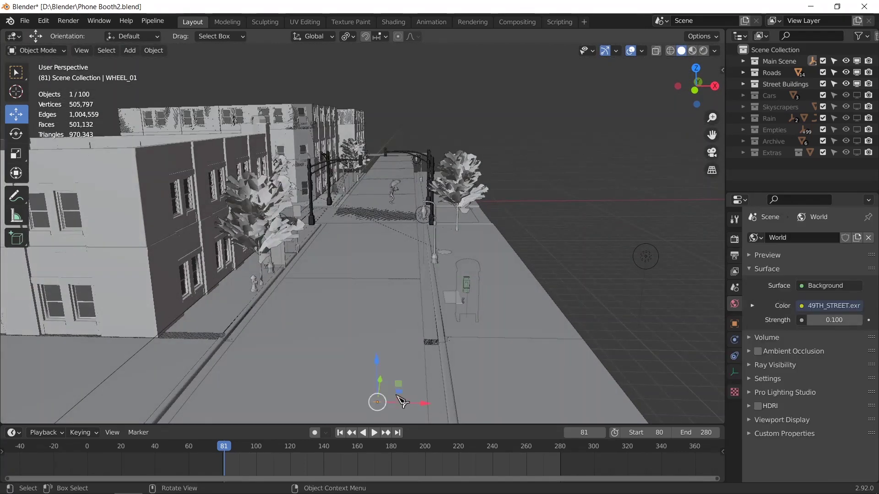
middle_drag(394, 395, 401, 393)
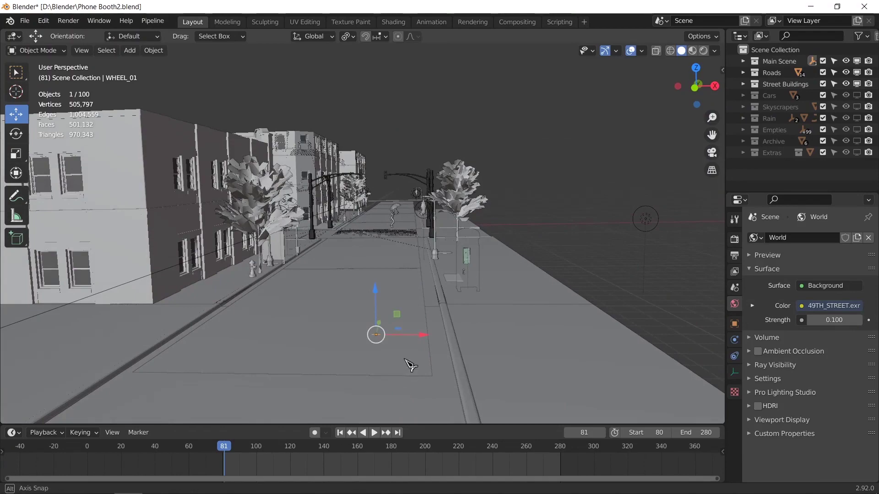
middle_drag(412, 363, 401, 348)
drag(402, 348, 414, 307)
scroll(415, 306, up, 3)
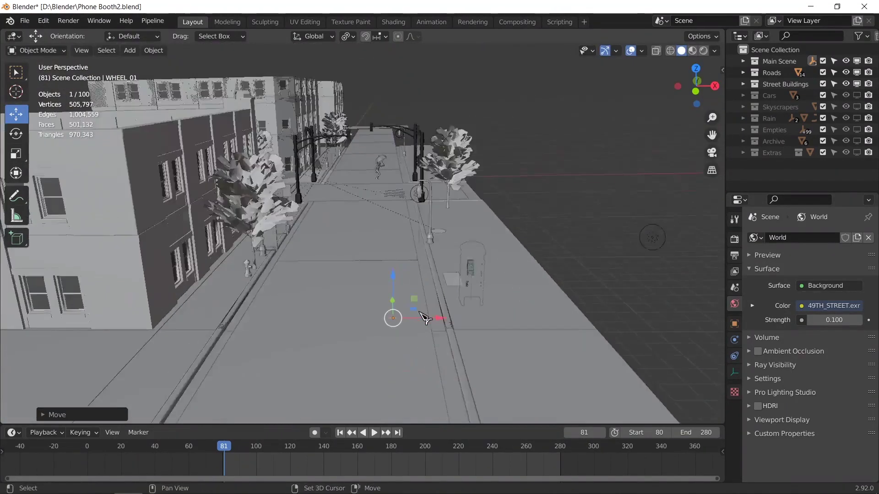
middle_drag(414, 306, 484, 322)
key(x)
click(484, 322)
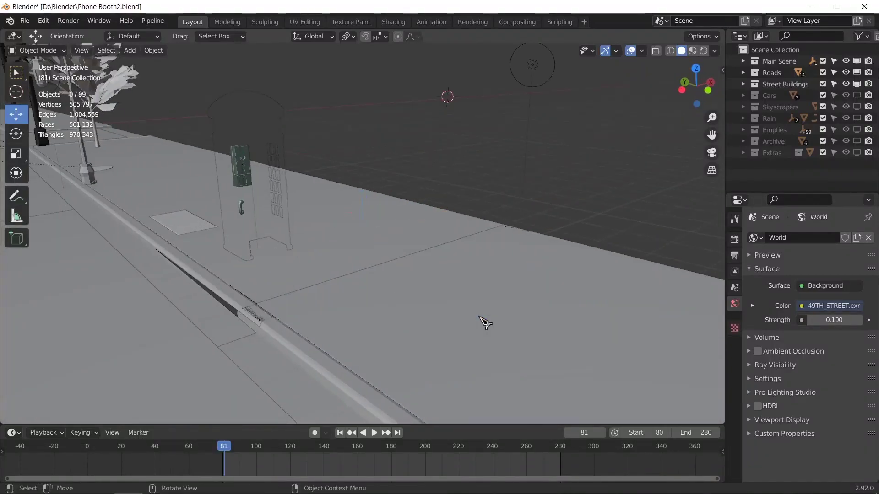
Step: Select the bus stop shelter and inspect it from street level in Cycles rendered shading
middle_drag(493, 317, 399, 295)
scroll(403, 290, up, 3)
scroll(404, 280, up, 1)
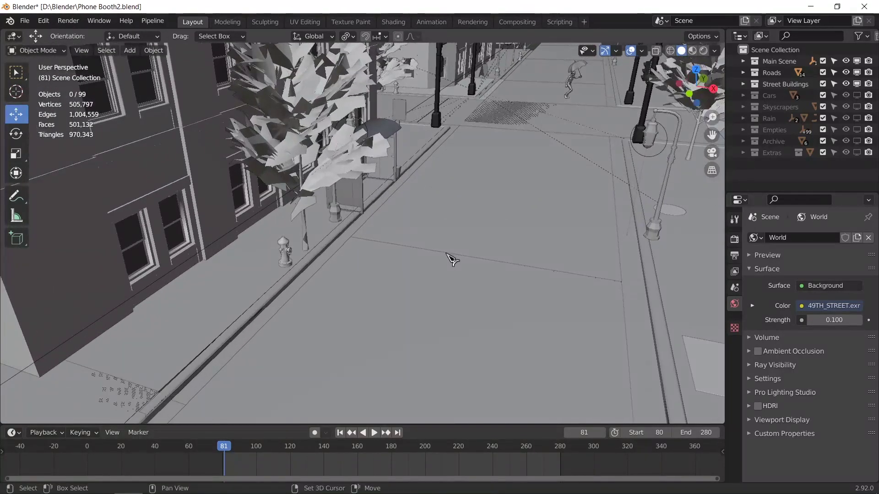
click(358, 196)
scroll(400, 228, up, 1)
shift+middle_drag(407, 232, 455, 255)
scroll(414, 245, up, 3)
scroll(417, 247, down, 3)
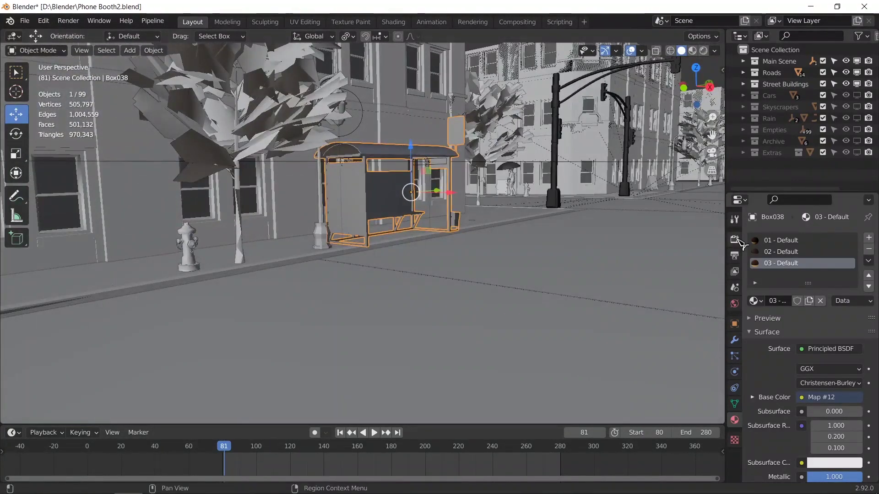
click(734, 239)
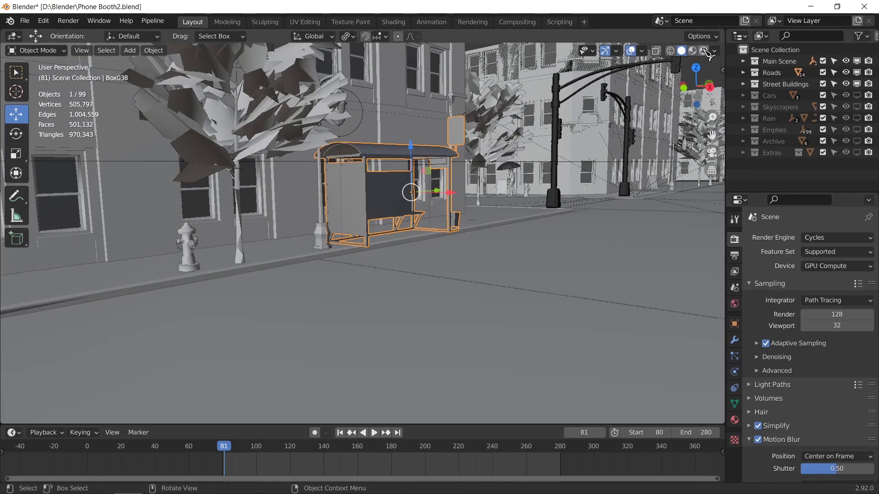
click(703, 51)
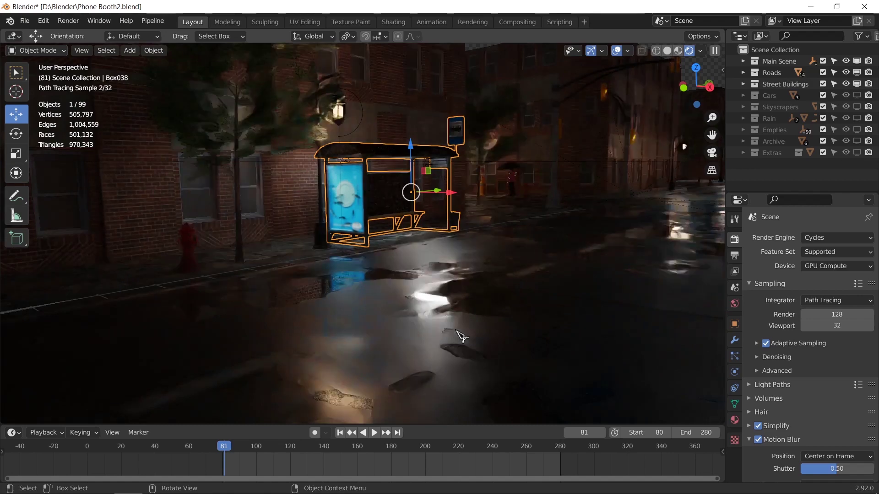
middle_drag(478, 333, 483, 330)
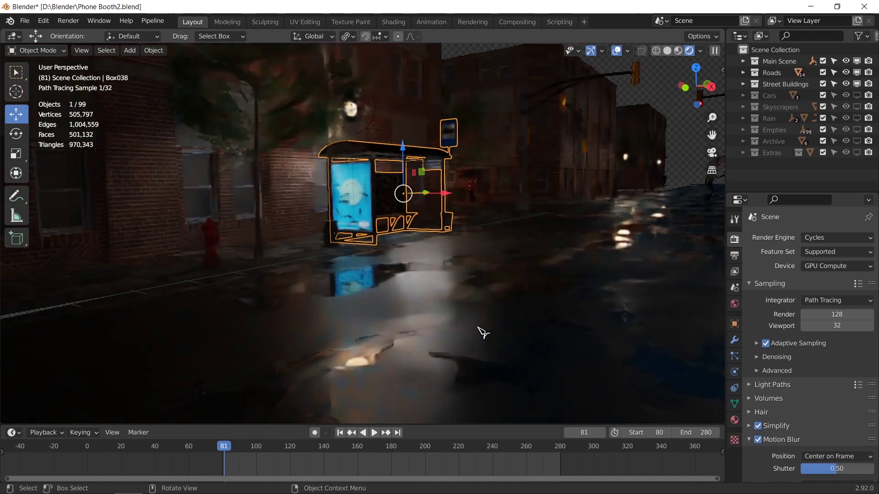
Step: Switch the render engine to Eevee and compare the bus stop's lighting from several angles
click(836, 238)
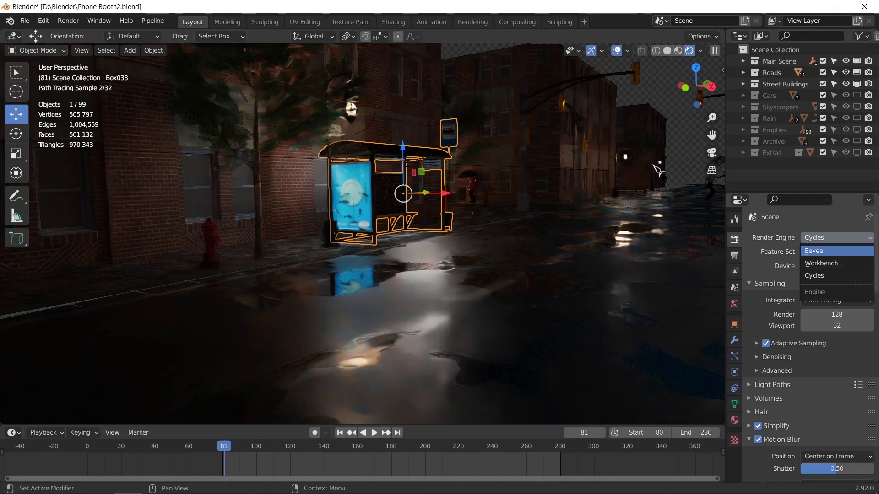
key(Return)
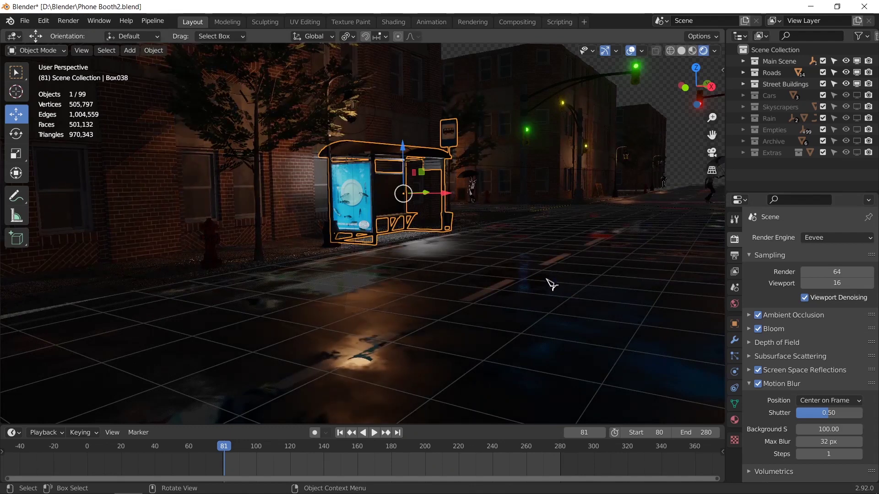
middle_drag(544, 293, 496, 278)
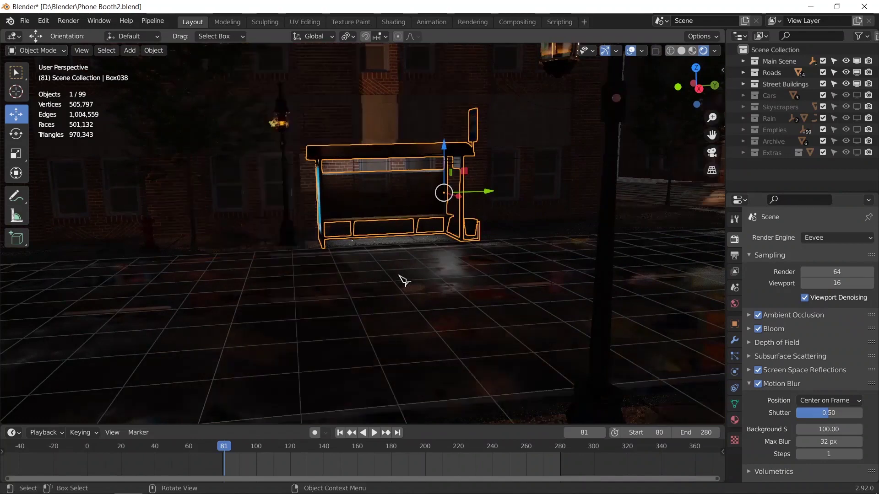
middle_drag(418, 280, 427, 285)
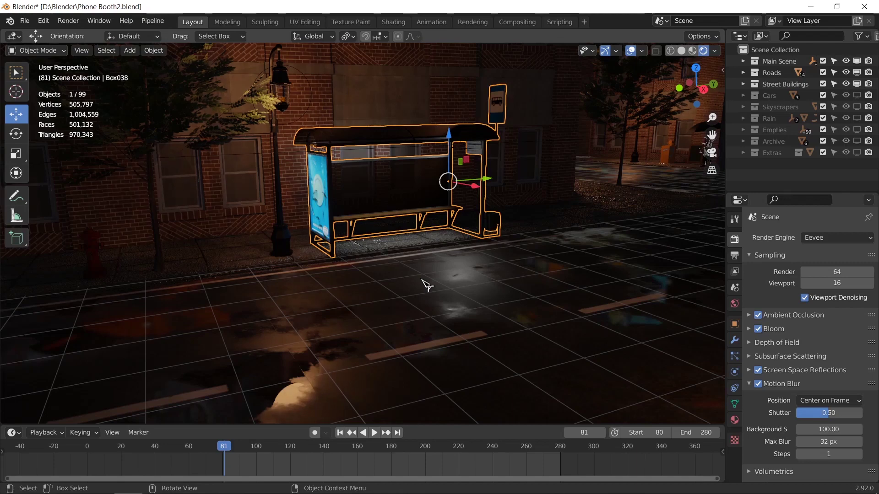
Step: Return to solid shading, select the street lamp's point light beside the bus stop and show its light settings
click(681, 50)
scroll(638, 167, down, 5)
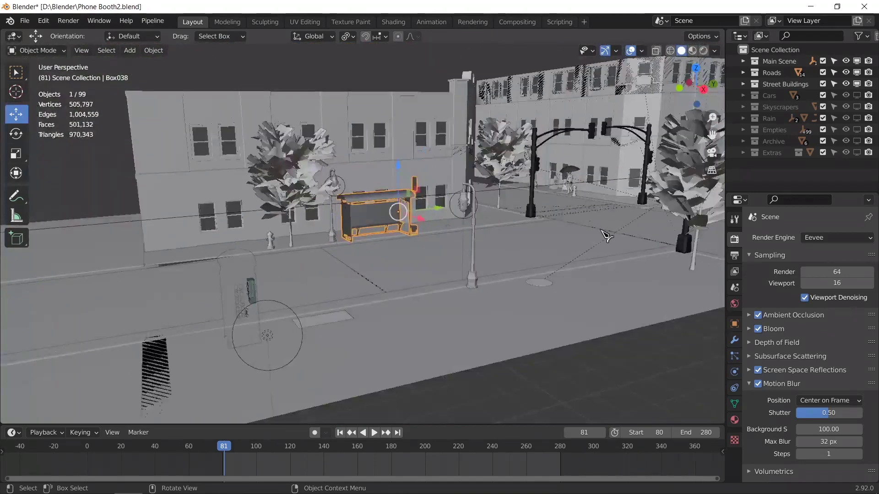
middle_drag(481, 265, 386, 277)
scroll(358, 222, up, 8)
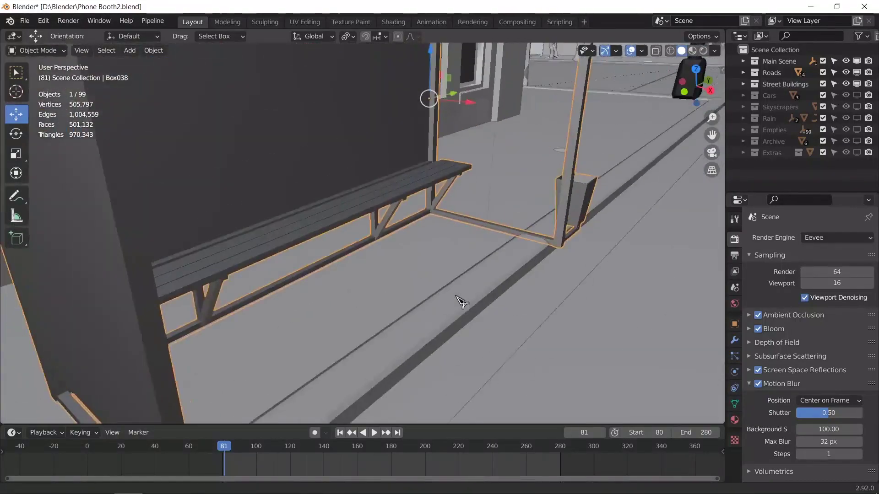
scroll(462, 302, down, 5)
middle_drag(448, 294, 246, 145)
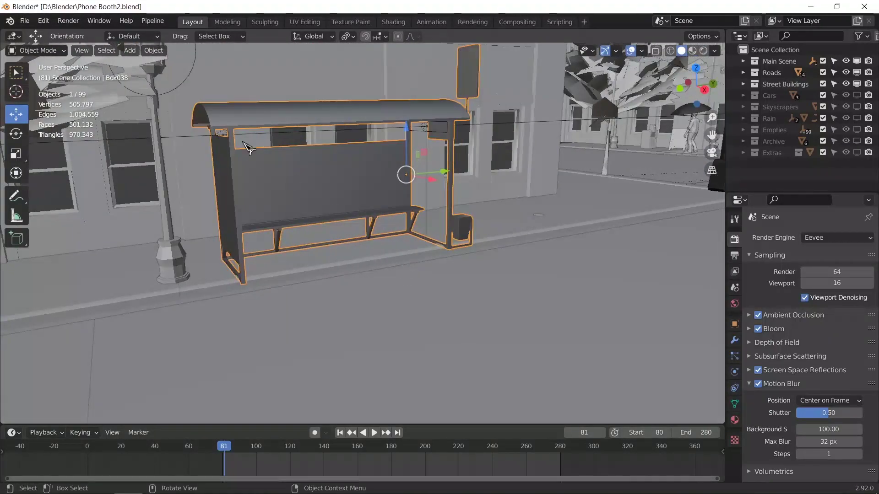
click(194, 83)
click(734, 372)
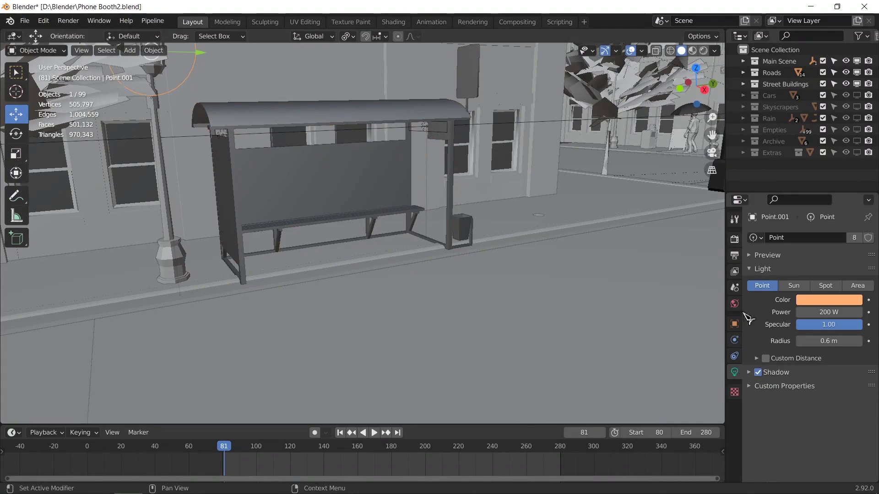
Step: Select the street lamp beside the sandwich board farther down the street and frame its lantern closely
scroll(564, 252, down, 6)
middle_drag(565, 251, 402, 274)
click(355, 262)
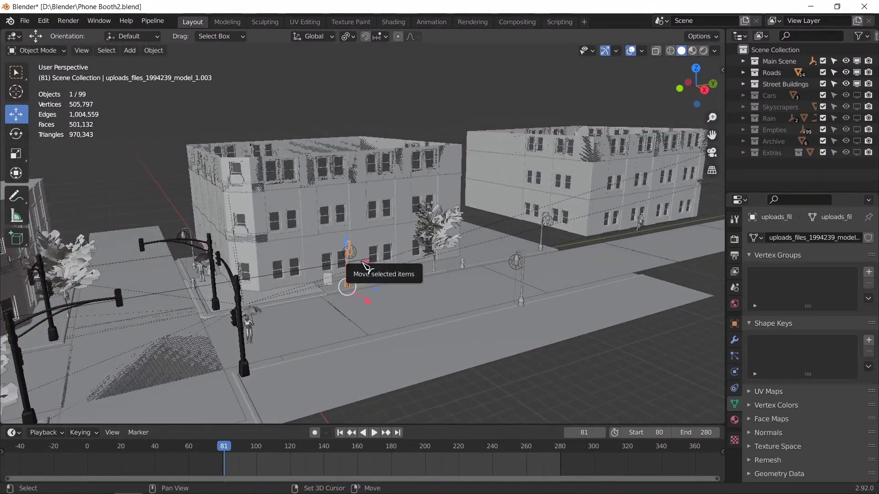
key(KP_Decimal)
scroll(394, 275, up, 3)
middle_drag(410, 295, 409, 324)
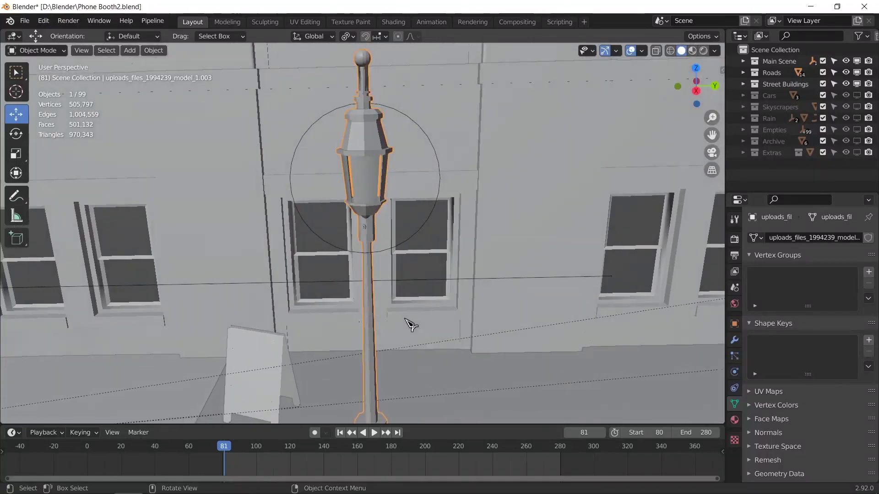
Step: Set the render engine back to Cycles
click(734, 255)
click(734, 239)
click(836, 238)
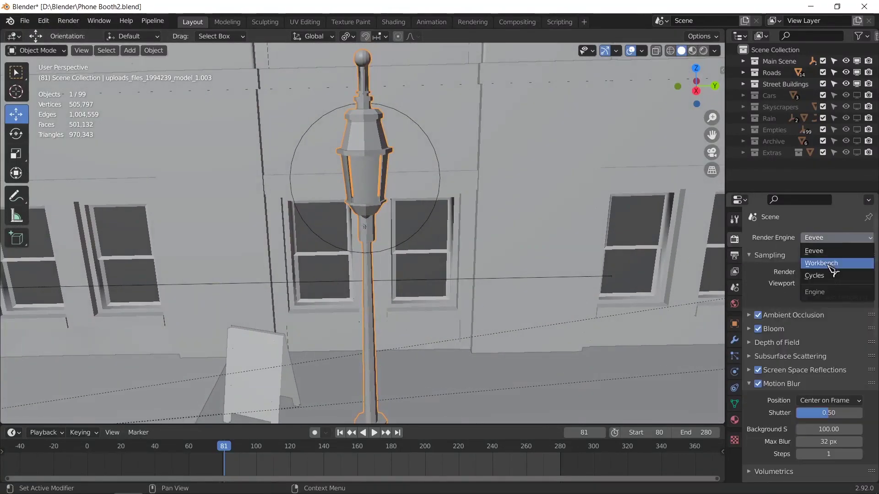
click(829, 275)
Step: Define a render region around the lantern and the upper lamp post, and preview it in rendered shading
scroll(486, 251, down, 4)
key(shift+b)
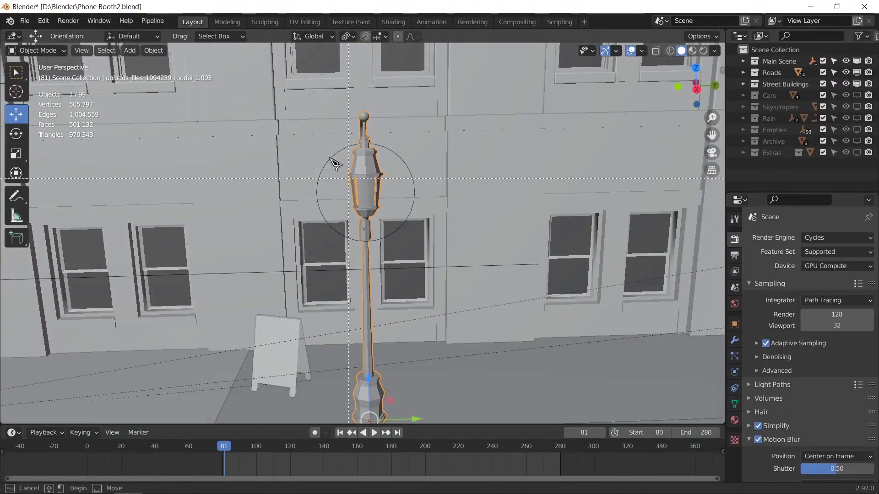
drag(273, 100, 463, 299)
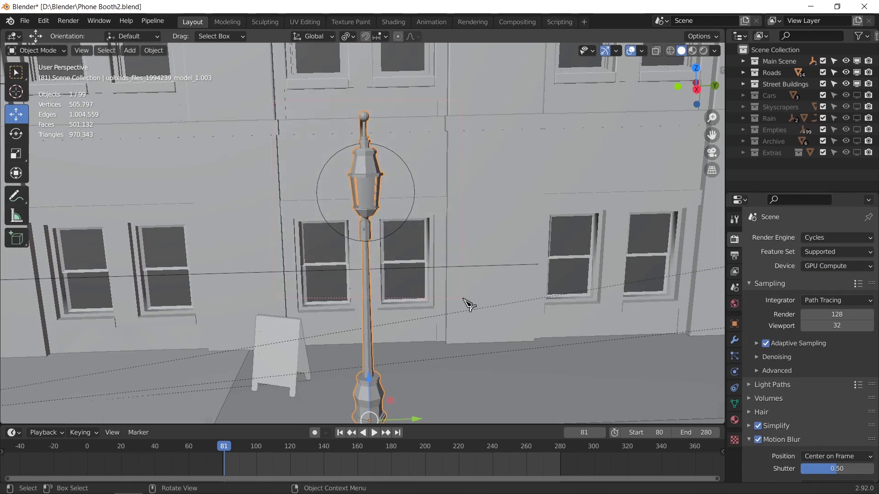
click(703, 50)
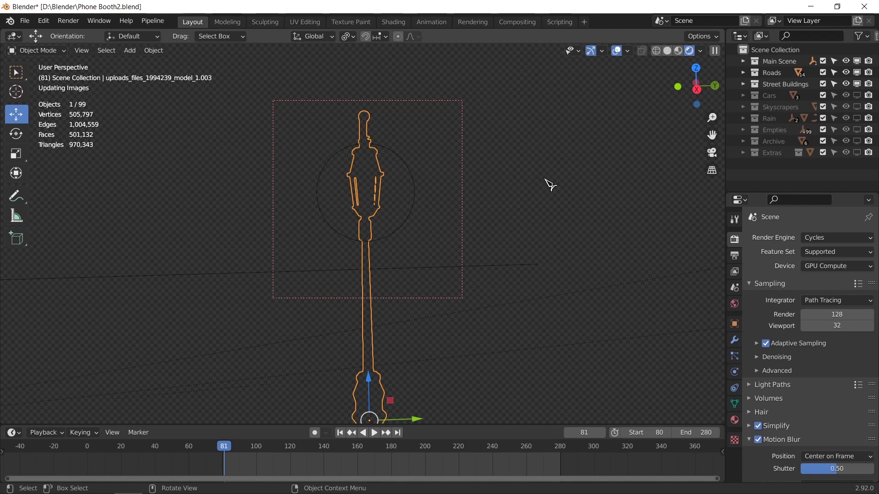
Step: Select the point light inside the lantern, show its light settings and hide the viewport overlays
click(421, 185)
click(734, 371)
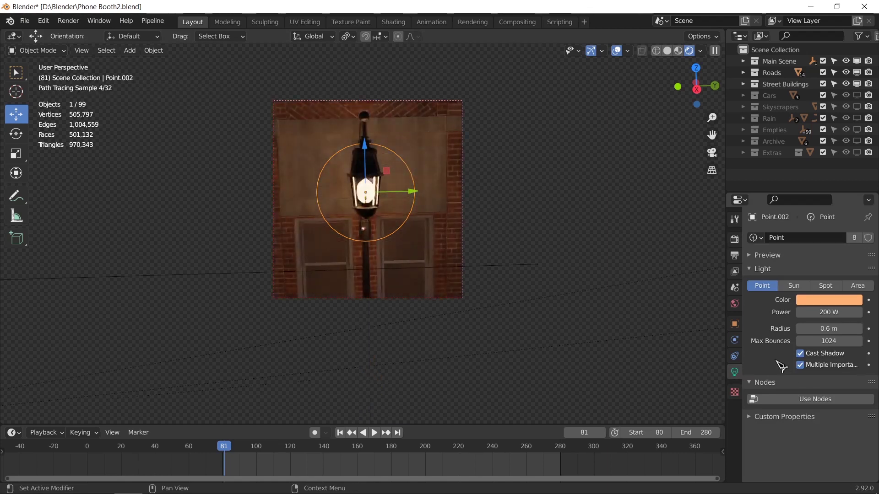
click(617, 50)
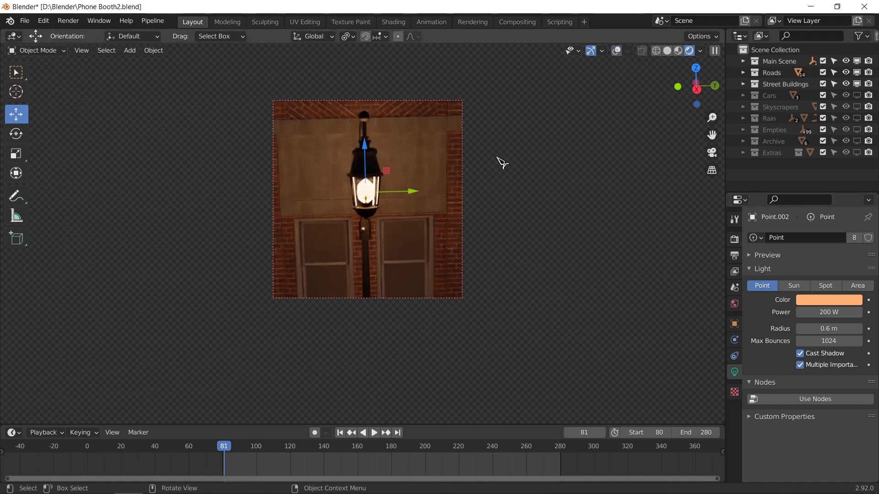
Step: Set the radius of the lantern's point light to 0.1 m
click(820, 328)
key(BackSpace)
key(BackSpace)
key(BackSpace)
key(BackSpace)
key(BackSpace)
text(0.1)
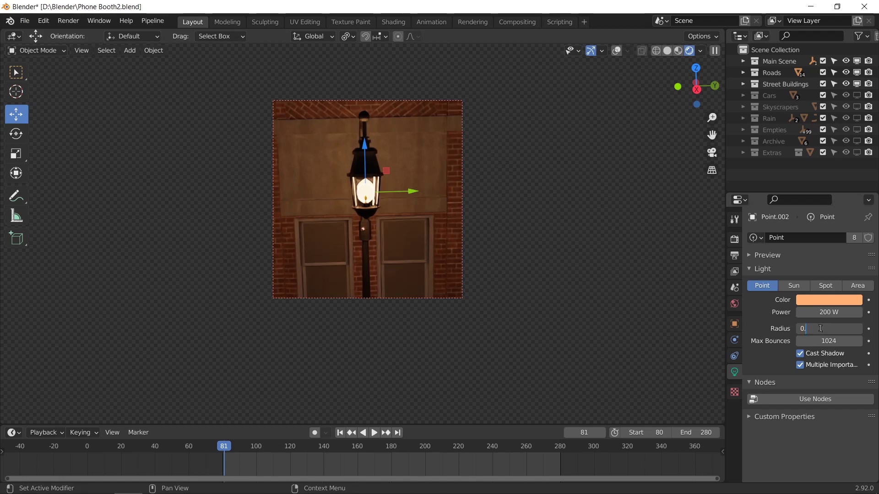
key(Return)
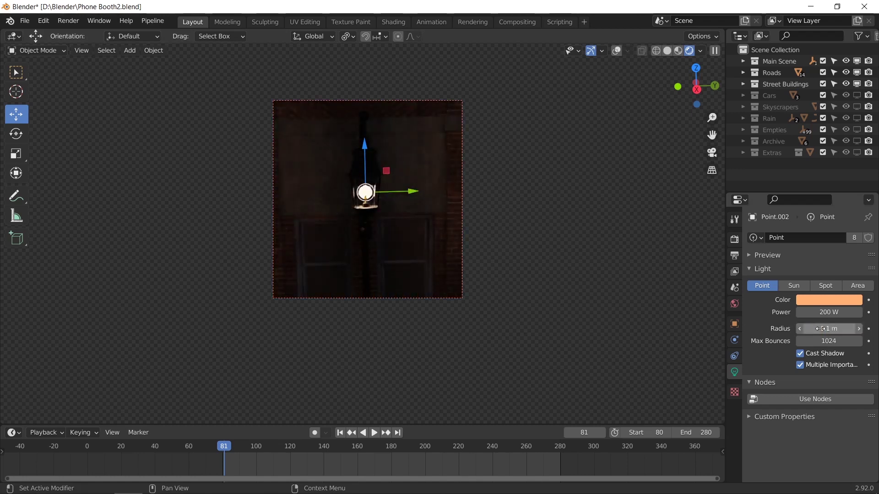
Step: Try radii of 0.3 m, 0.2 m, 0.6 m and 0.1 m on the lantern's point light to compare the results
click(822, 329)
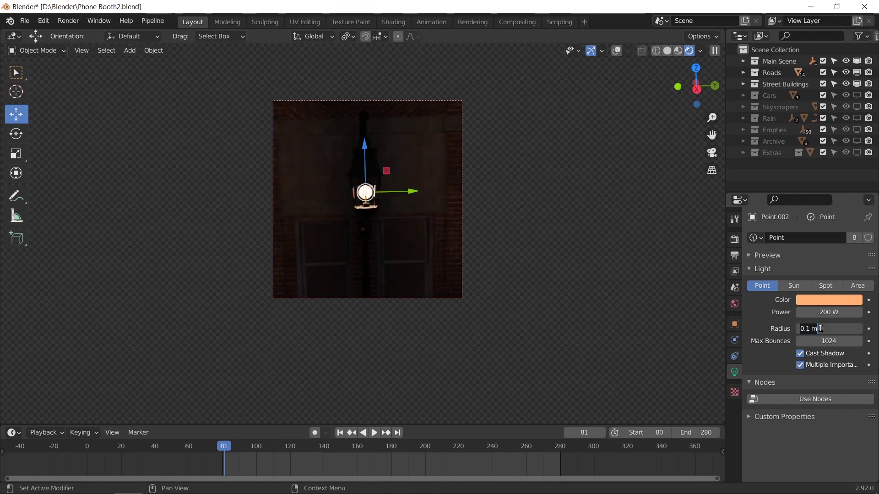
text(0.3)
key(Return)
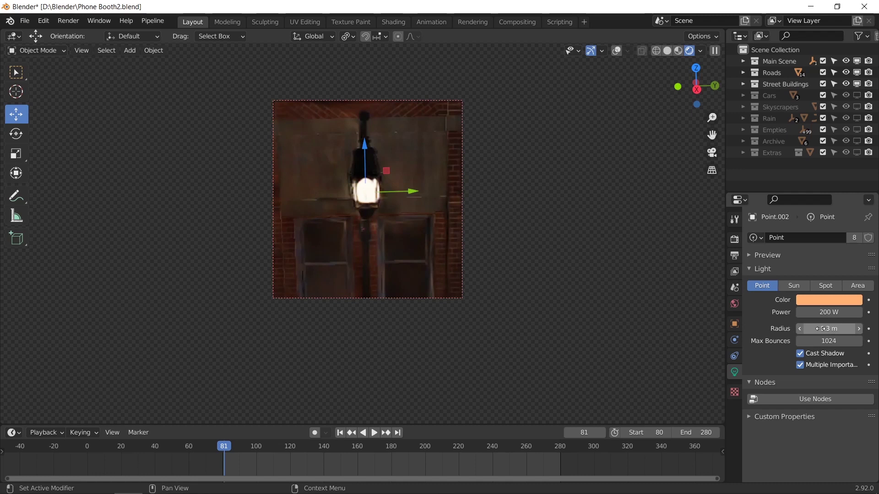
click(821, 328)
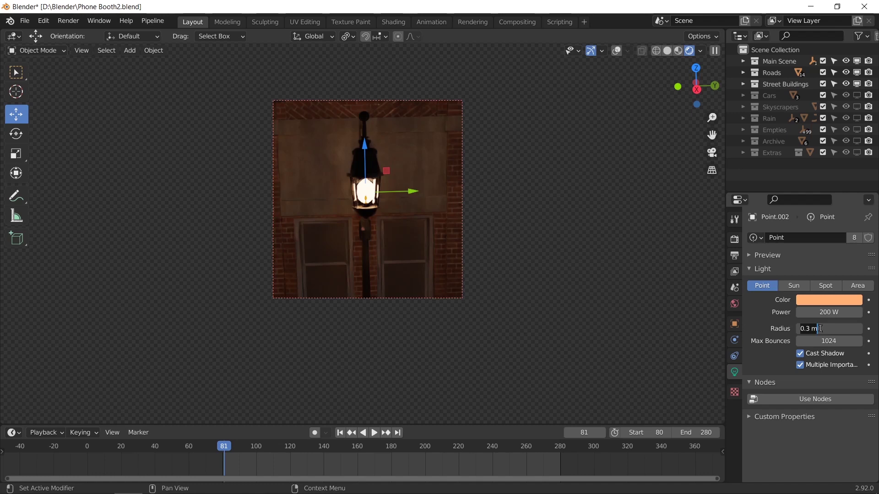
text(0.2)
key(Return)
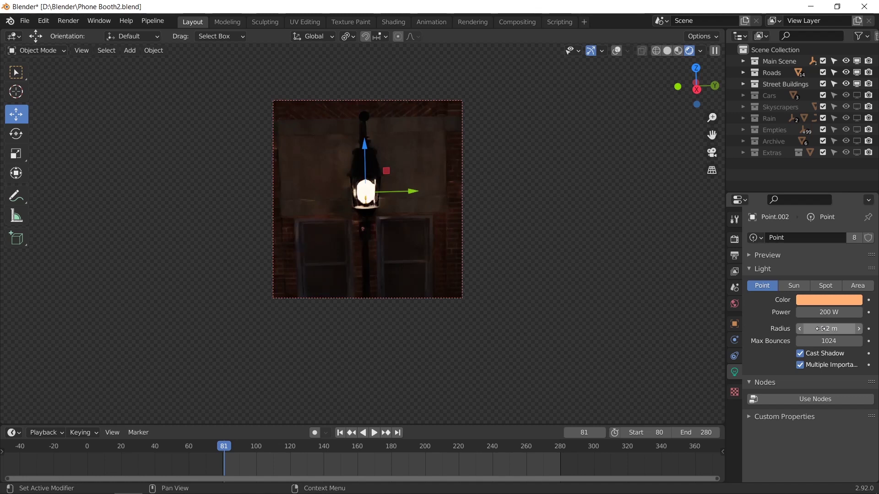
drag(823, 329, 852, 328)
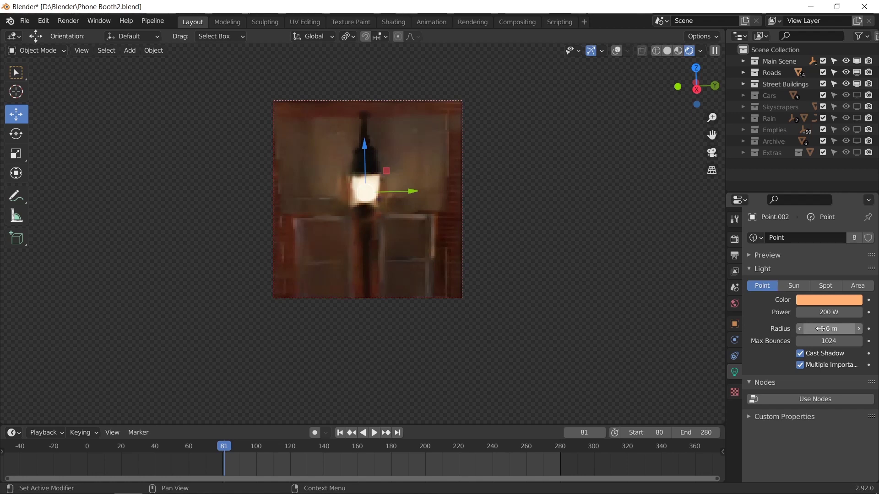
drag(823, 329, 811, 329)
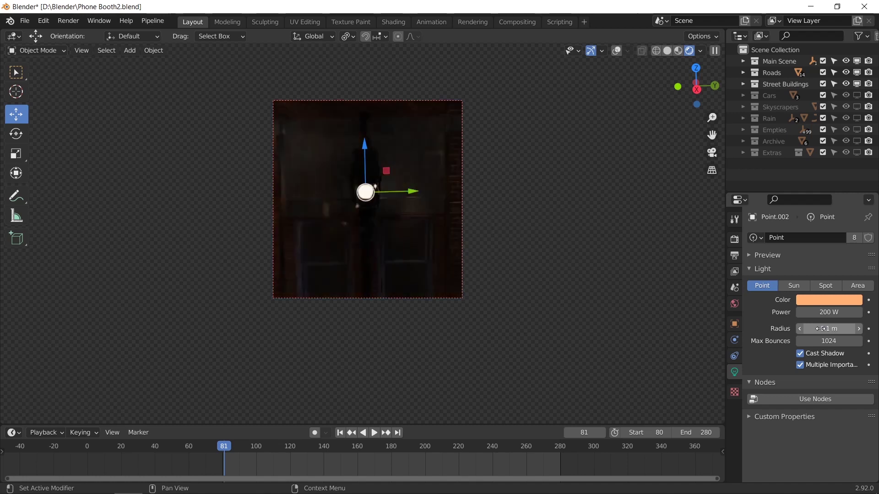
Step: Set the radius of the lantern's point light to 0.3 m
click(823, 329)
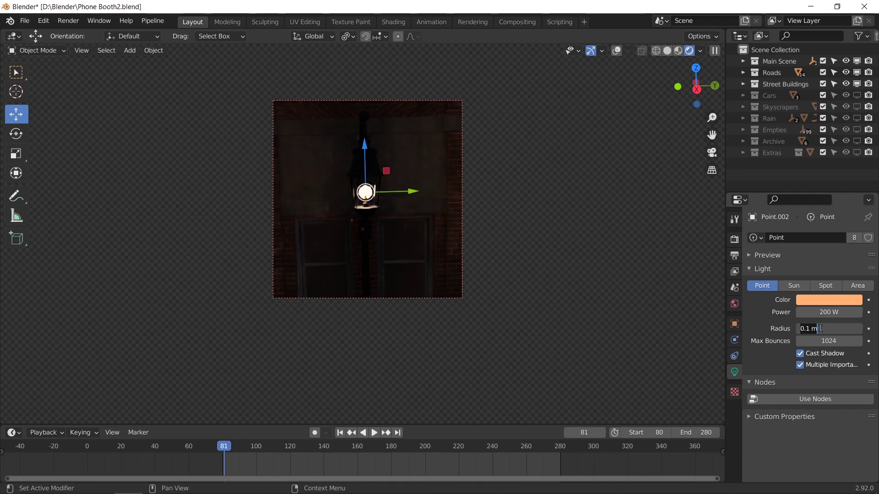
text(0.3)
key(Return)
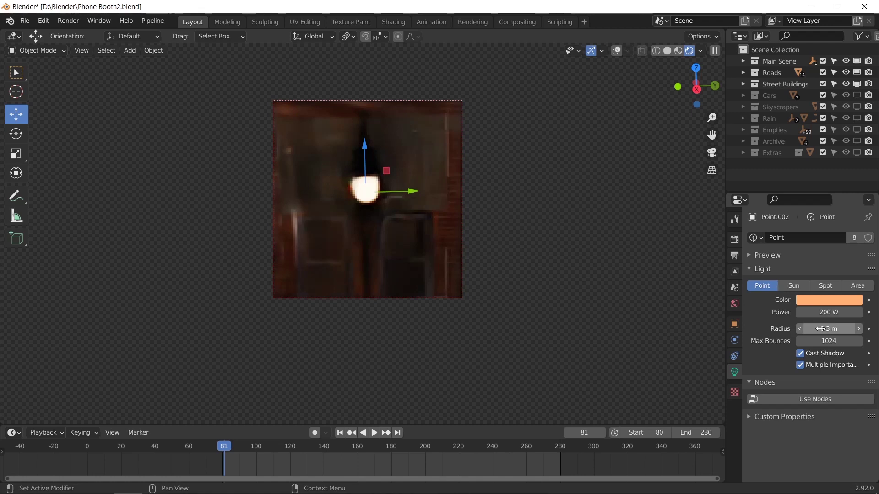
Step: Set the lantern point light's radius to 0.6 m and its power to 100 W
click(823, 328)
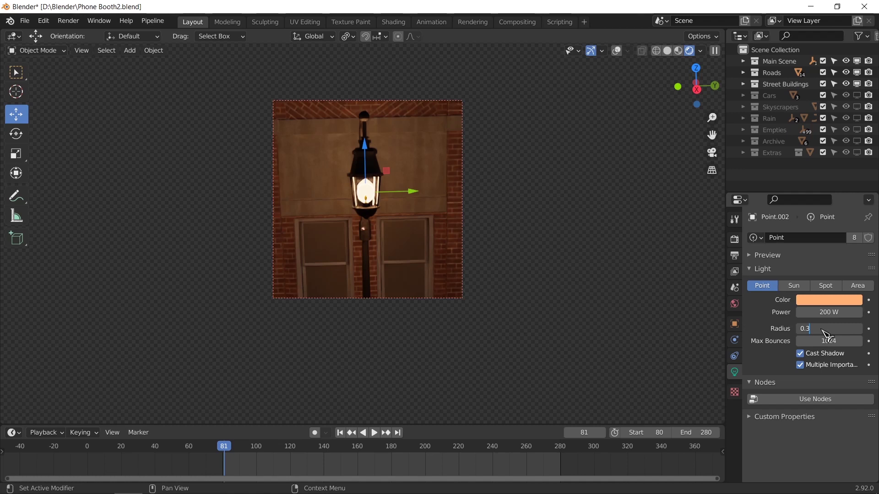
click(825, 309)
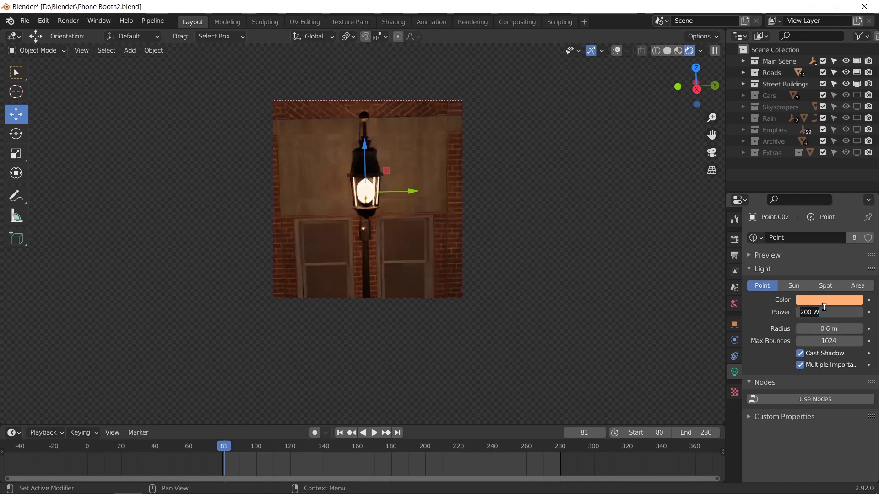
text(100)
key(Return)
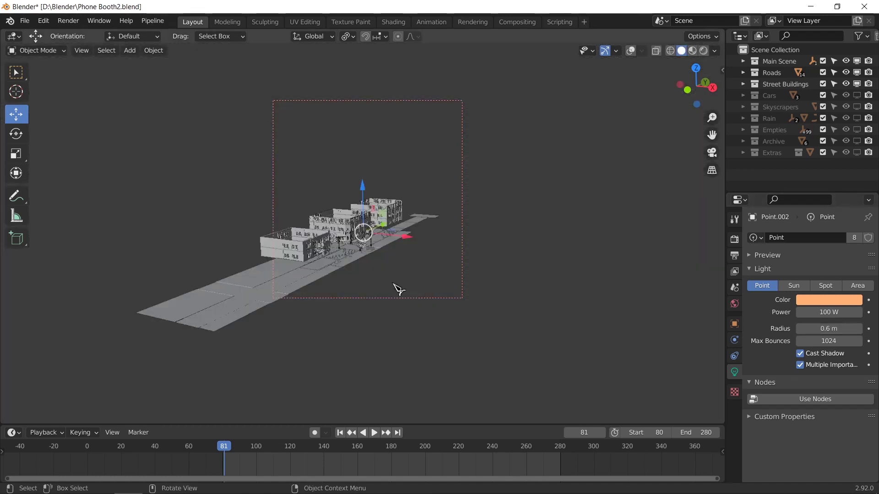
Step: View the whole street intersection in solid shading and save the Phone Booth2 file
scroll(398, 289, up, 10)
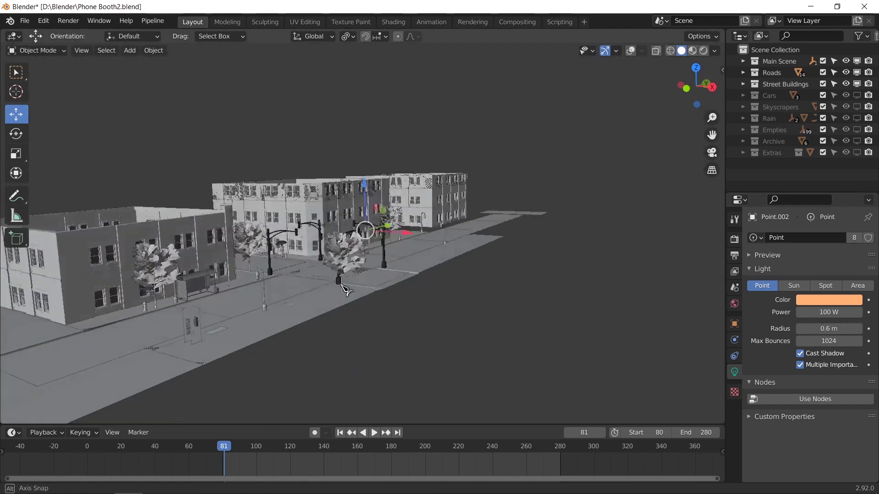
scroll(388, 268, up, 5)
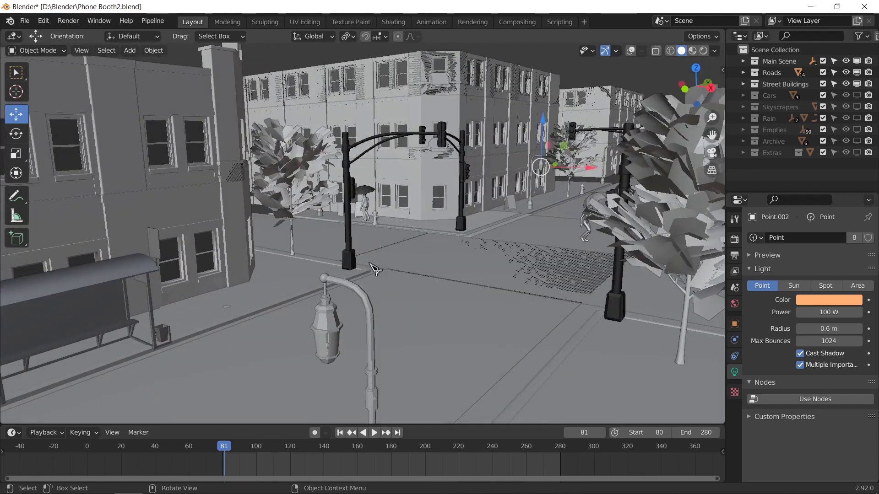
key(ctrl+s)
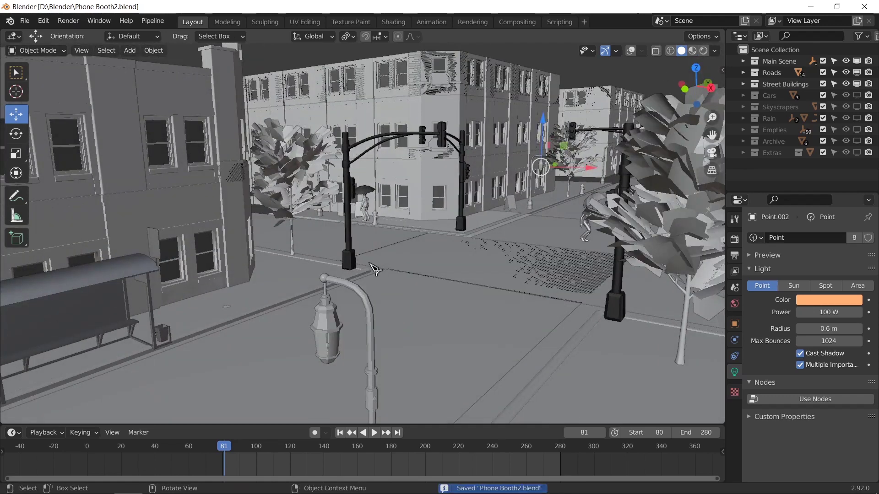
Step: Look through the scene camera and play the animation from frame 80 to review the camera move
key(KP_0)
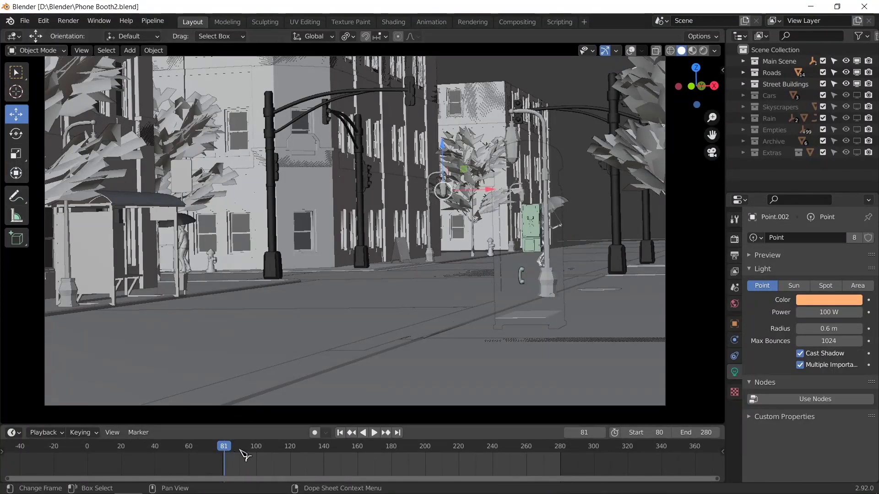
key(space)
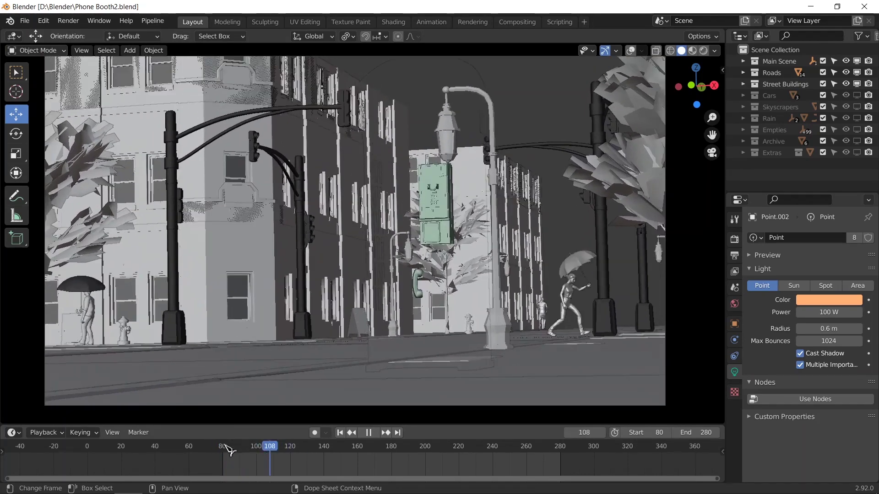
click(410, 251)
key(Escape)
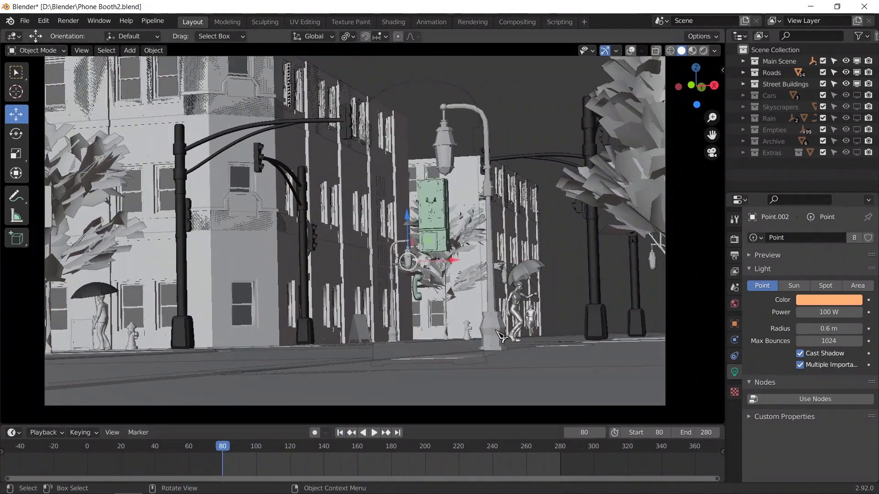
Step: With Camera to View locked, reframe the camera at frame 80 around the bus stop, intersection and phone booth, and save the file
key(n)
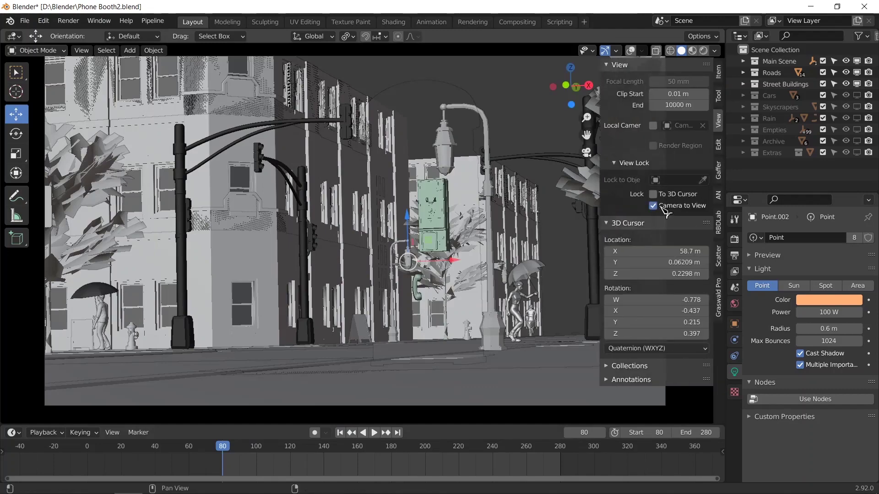
key(n)
scroll(492, 271, down, 1)
mouse_move(473, 265)
middle_down()
mouse_move(454, 274)
mouse_move(477, 273)
middle_up()
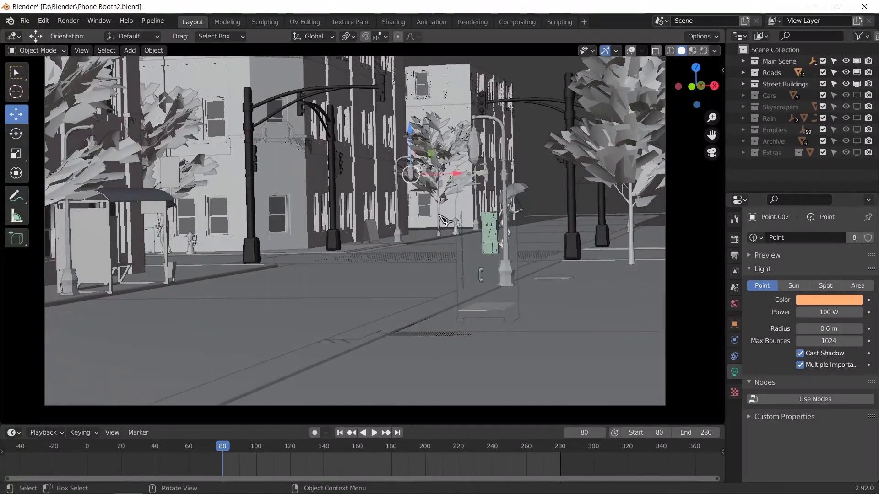
middle_drag(443, 221, 464, 232)
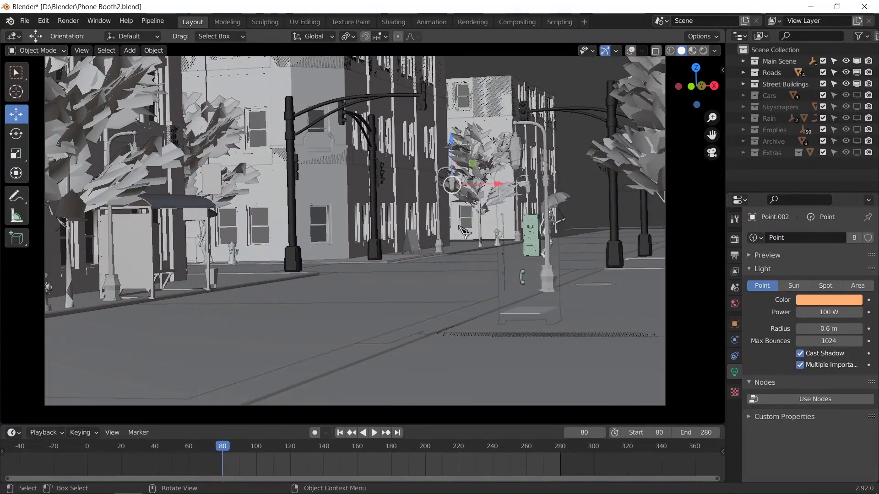
key(n)
key(n)
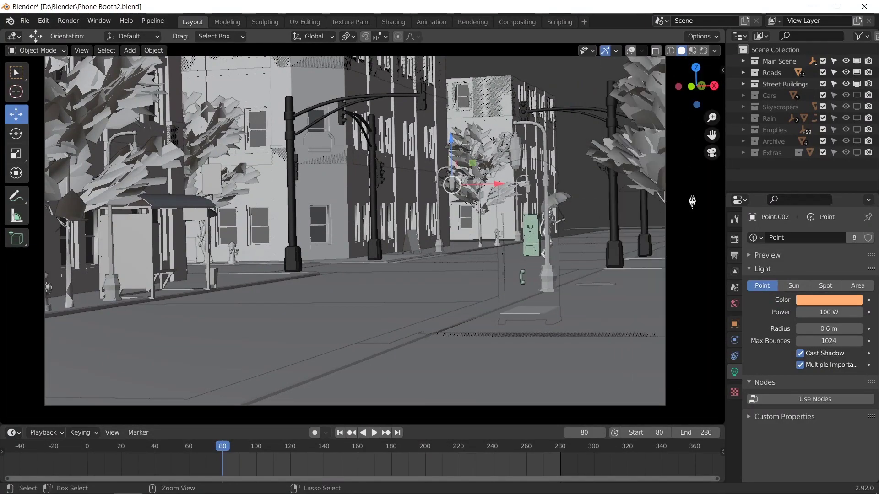
key(ctrl+s)
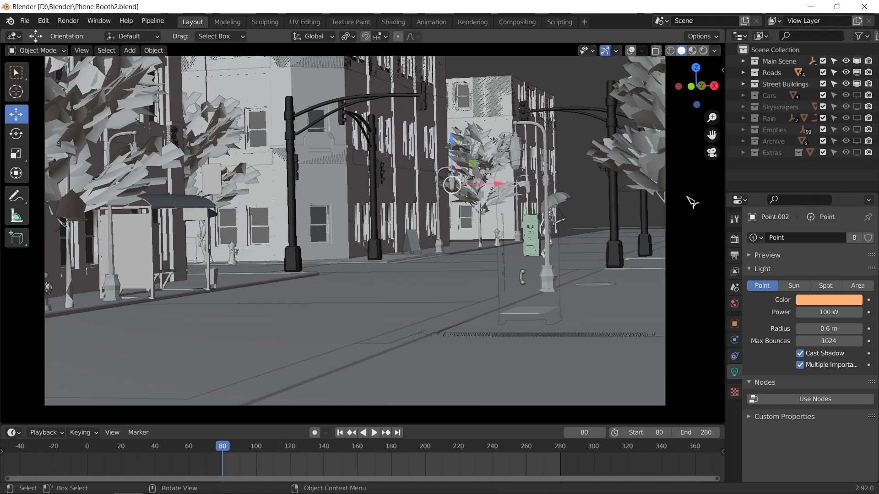
Step: Switch to the reference image board to examine the earlier phone booth renders, and return to Blender
mouse_move(311, 492)
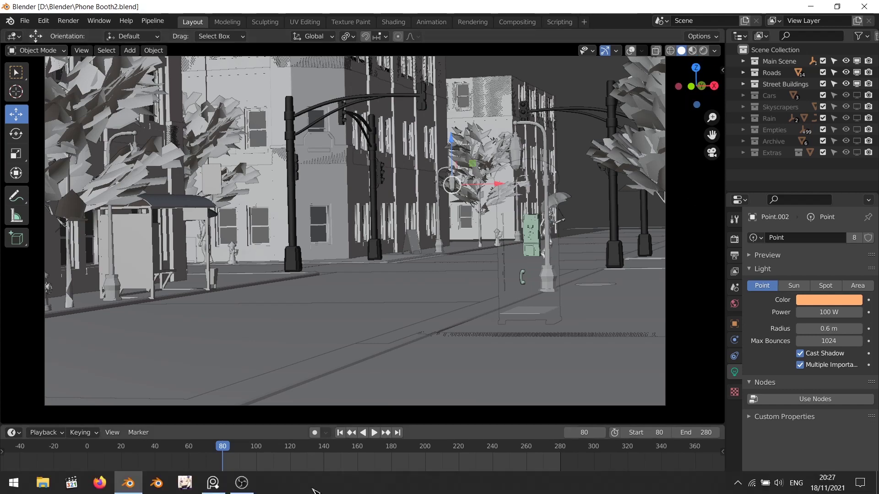
click(224, 489)
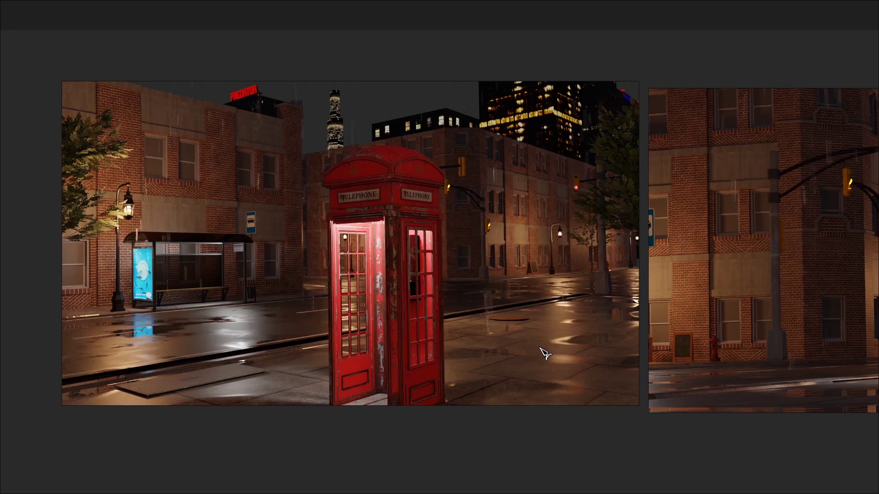
key(alt+Tab)
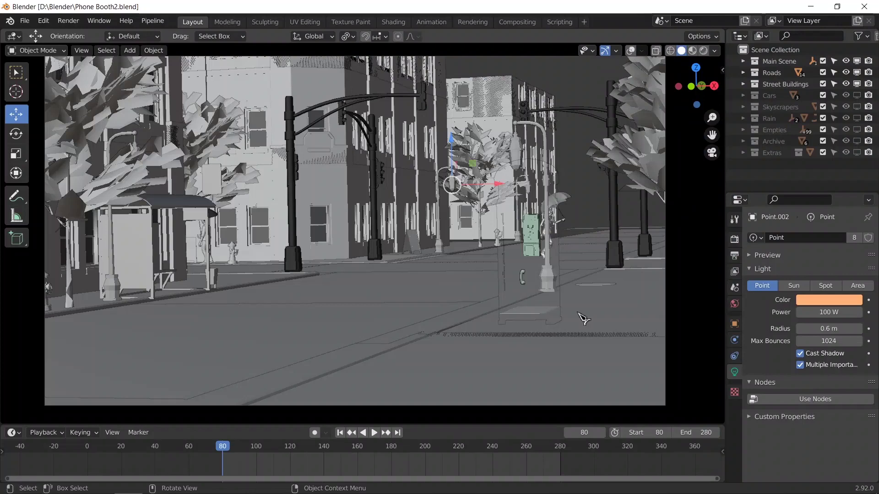
Step: Show the Cycles render settings and render a still image of frame 80
click(734, 240)
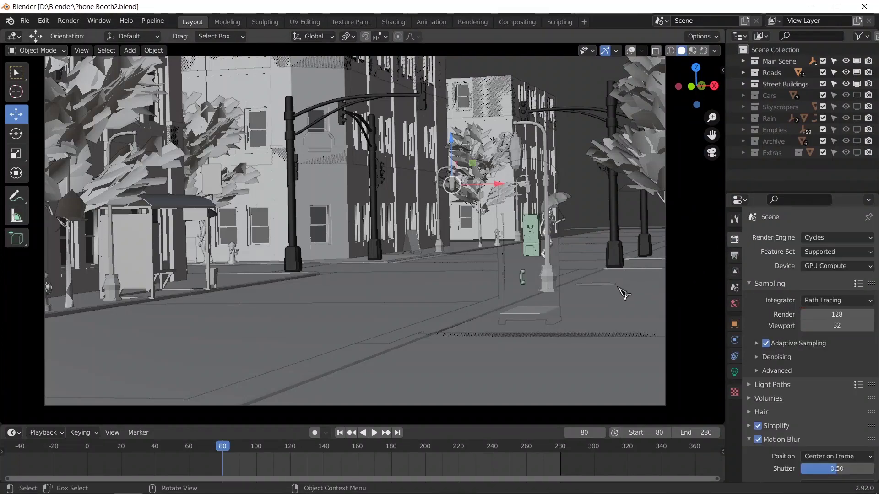
key(F12)
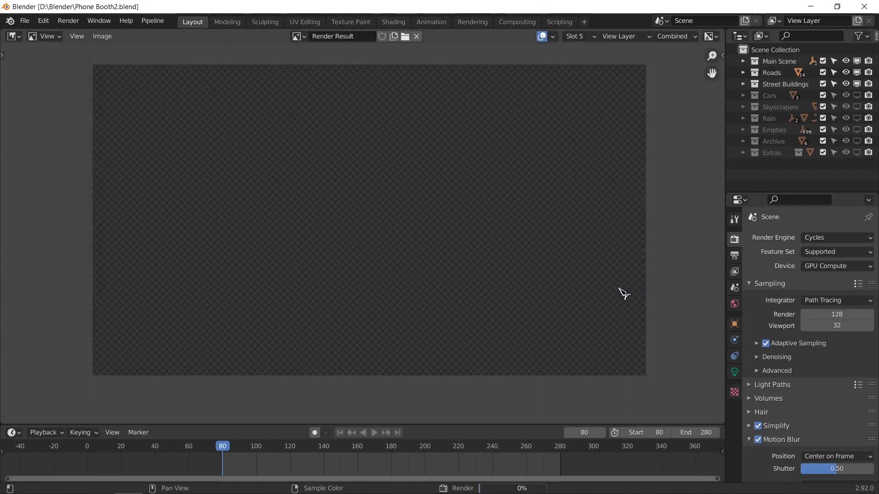